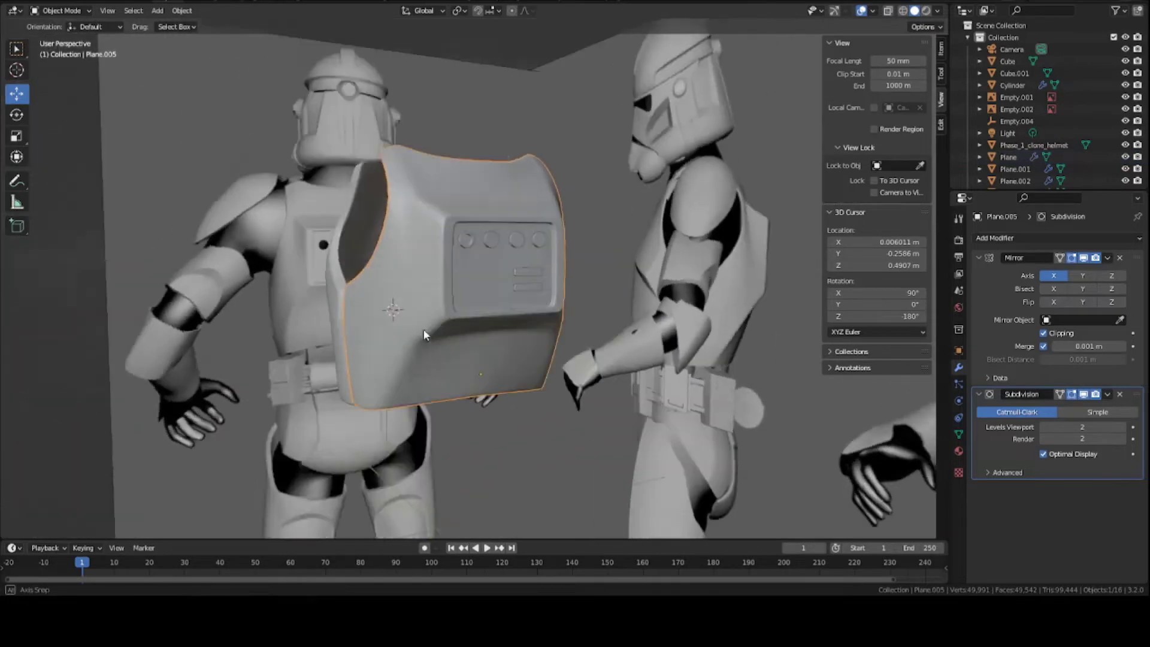
Inspect the back armour plate from behind and from the side, and save the armour file.
{"action": "middle_click_drag", "start_coordinate": [436, 248], "coordinate": [455, 240]}
{"action": "scroll", "coordinate": [455, 241], "scroll_direction": "up", "scroll_amount": 4}
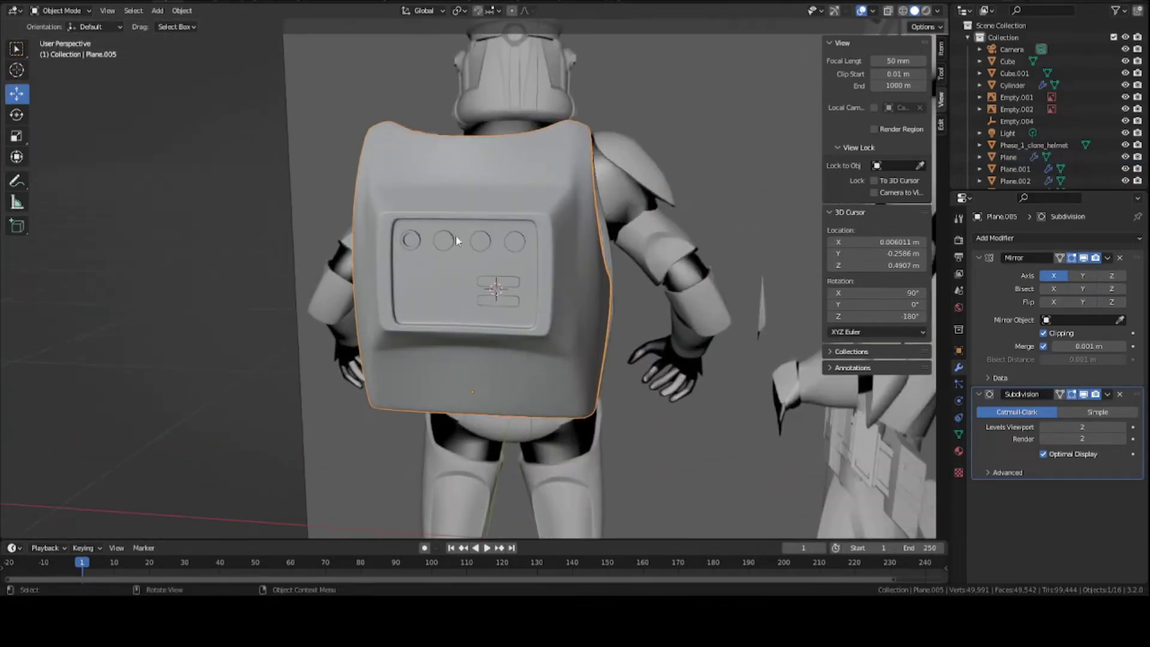
{"action": "middle_click_drag", "start_coordinate": [459, 293], "coordinate": [551, 292]}
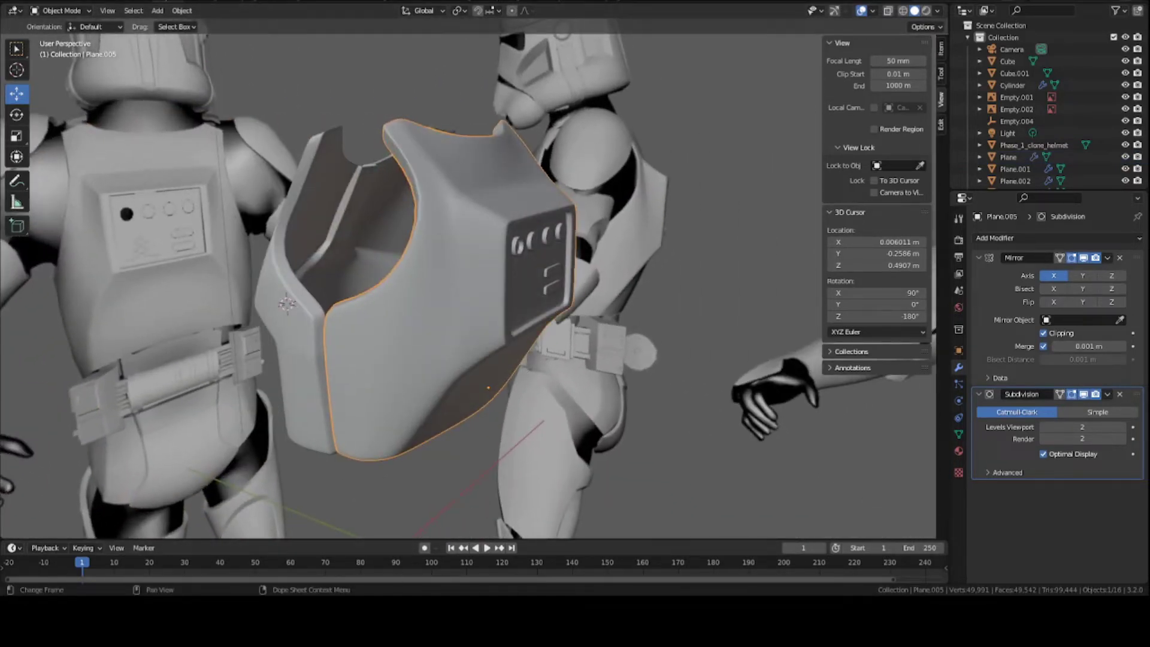
{"action": "key", "text": "ctrl+s"}
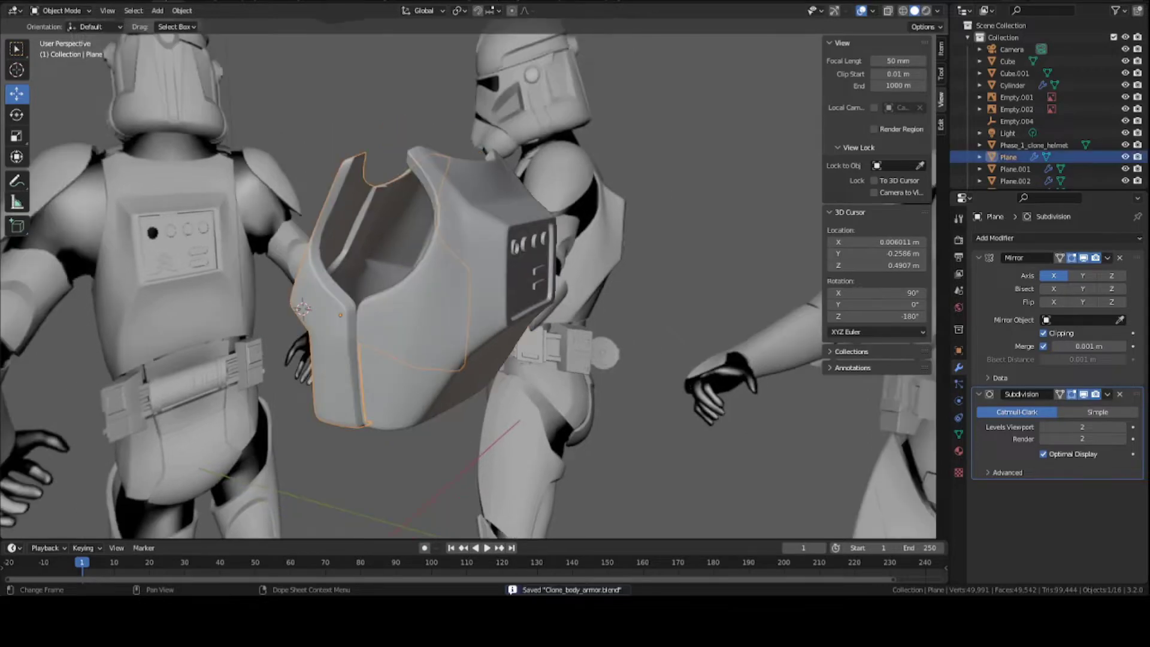
Move the reference image that stands across the scene about 3.42 m along the Y axis.
{"action": "scroll", "coordinate": [411, 374], "scroll_direction": "down", "scroll_amount": 8}
{"action": "middle_click_drag", "start_coordinate": [427, 372], "coordinate": [411, 409]}
{"action": "left_click", "coordinate": [335, 328]}
{"action": "middle_click_drag", "start_coordinate": [335, 329], "coordinate": [396, 365]}
{"action": "key", "text": "g"}
{"action": "key", "text": "y"}
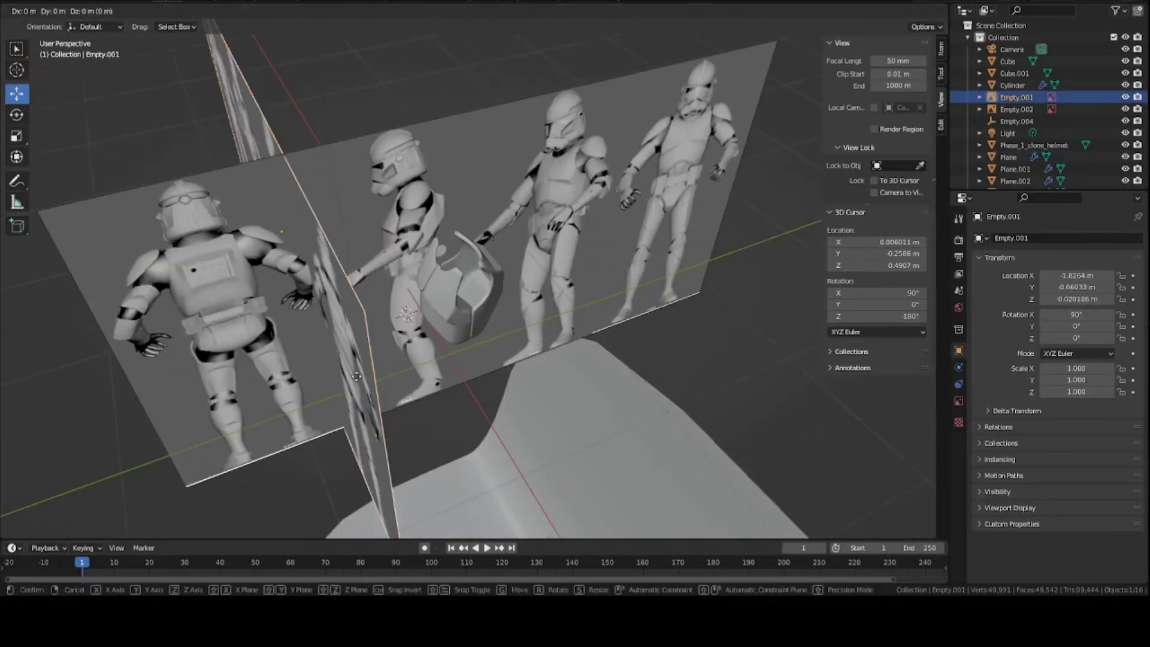
{"action": "left_click", "coordinate": [715, 316]}
Move the same reference image about 3.33 m along the X axis.
{"action": "middle_click_drag", "start_coordinate": [656, 334], "coordinate": [522, 347]}
{"action": "key", "text": "g"}
{"action": "key", "text": "x"}
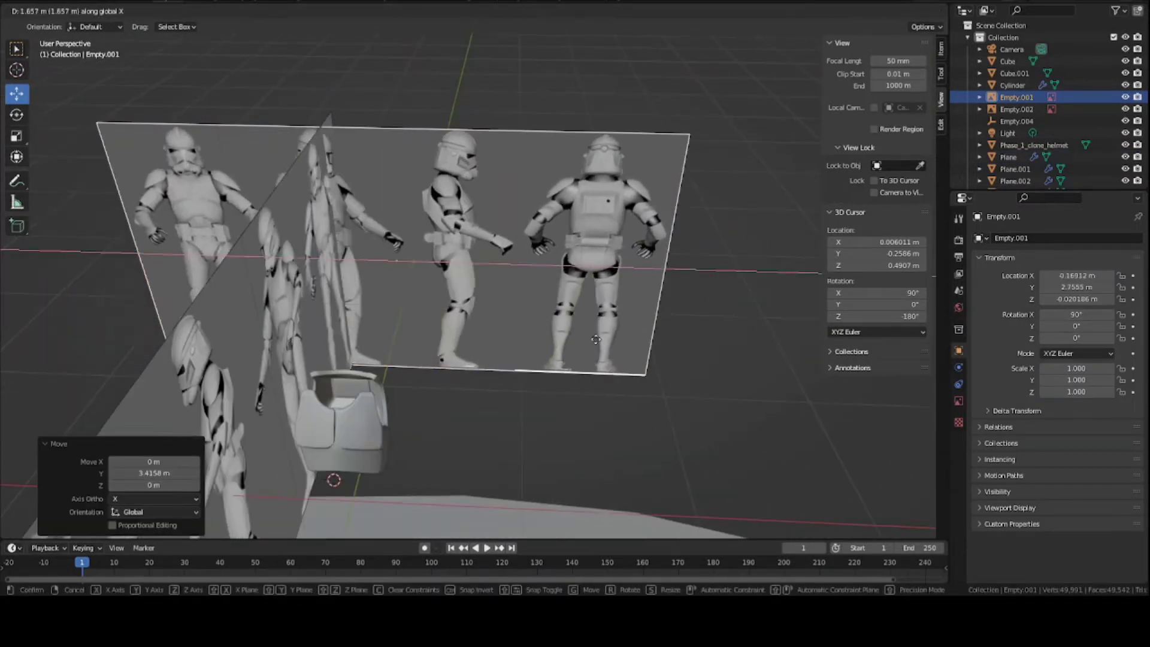
{"action": "left_click", "coordinate": [722, 351]}
{"action": "middle_click_drag", "start_coordinate": [722, 350], "coordinate": [569, 349]}
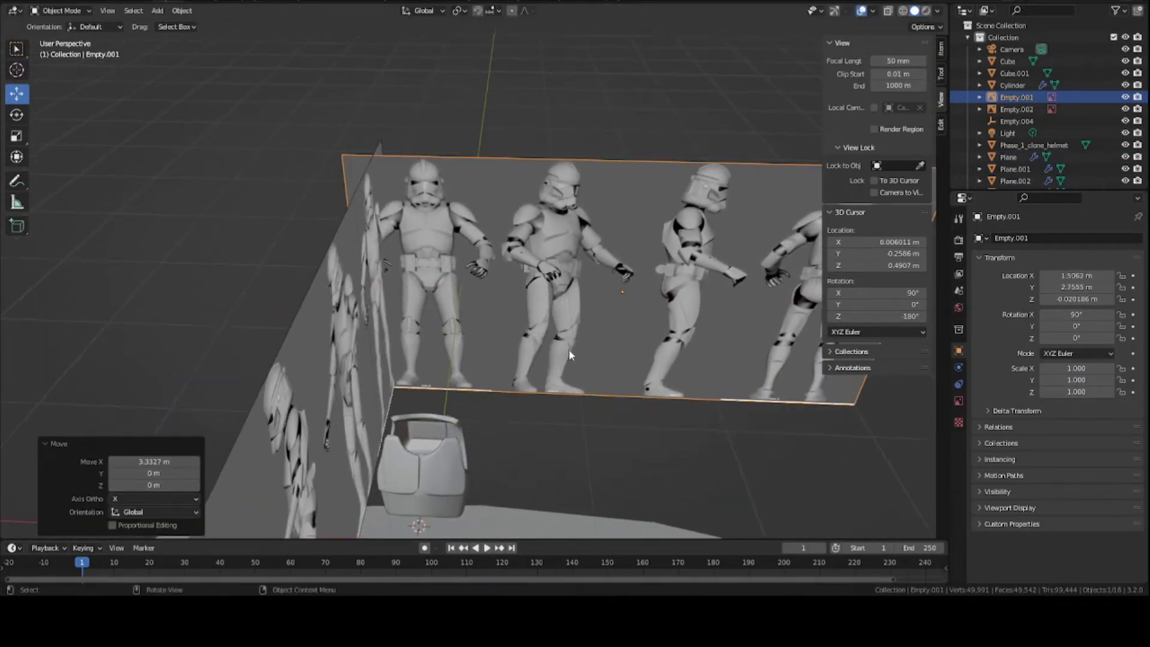
View the scene from the front and hide the viewport's toolbar and sidebar.
{"action": "key", "text": "KP_1"}
{"action": "scroll", "coordinate": [555, 341], "scroll_direction": "up", "scroll_amount": 2}
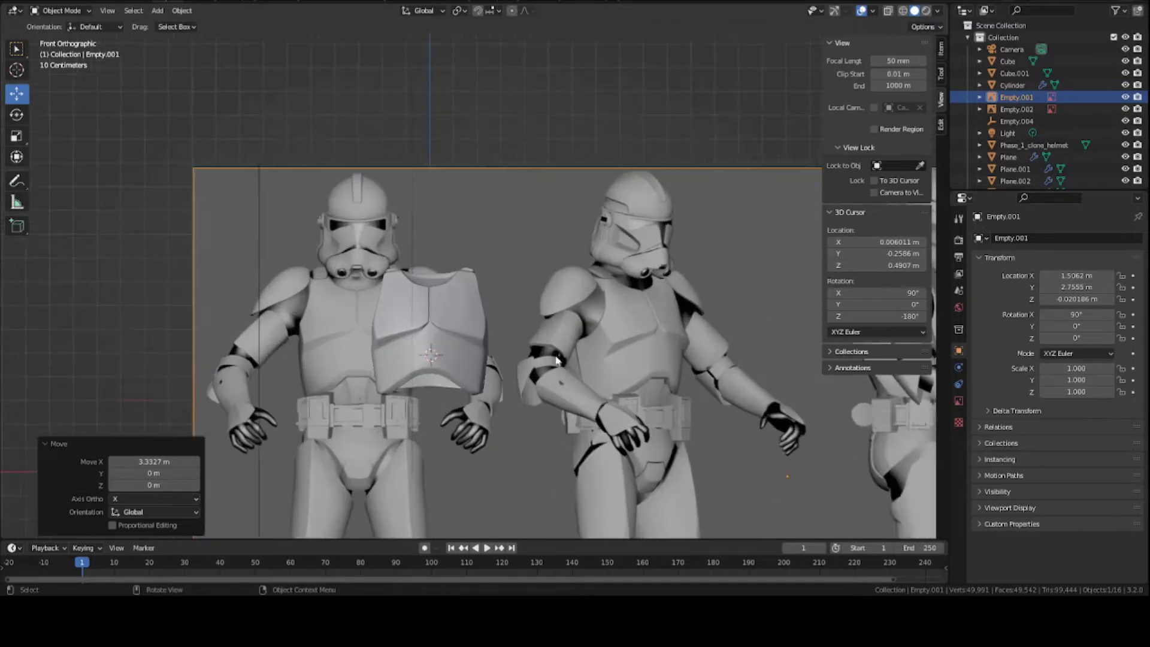
{"action": "scroll", "coordinate": [545, 333], "scroll_direction": "down", "scroll_amount": 2}
{"action": "scroll", "coordinate": [533, 322], "scroll_direction": "up", "scroll_amount": 1}
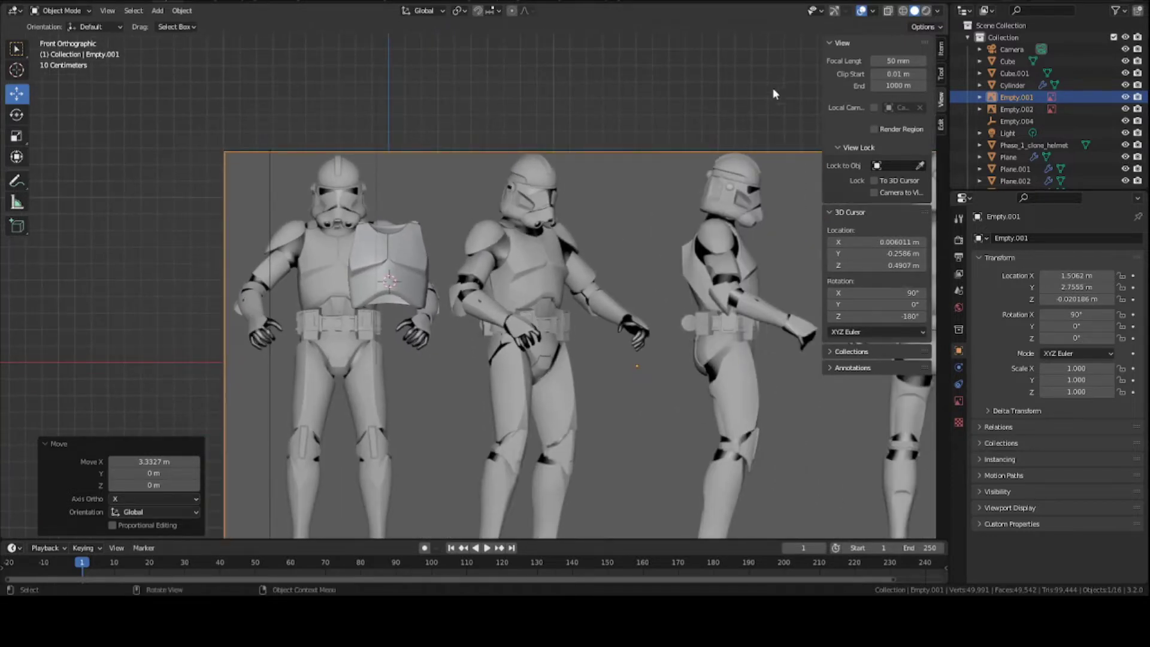
{"action": "key", "text": "t"}
{"action": "key", "text": "n"}
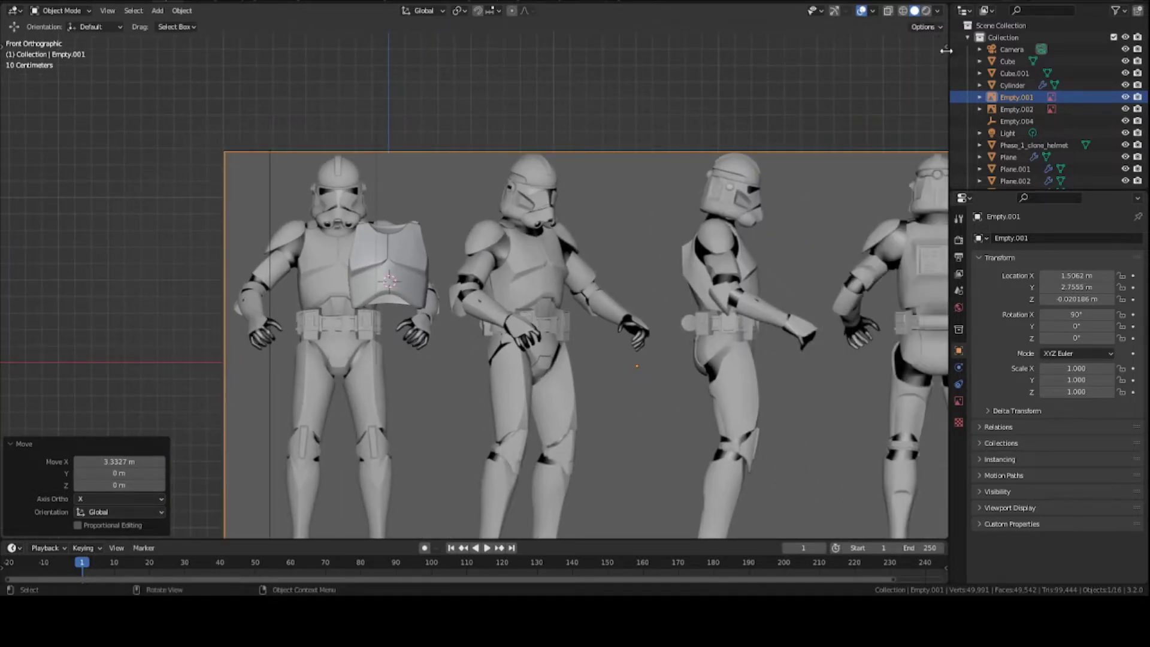
{"action": "left_click", "coordinate": [945, 51]}
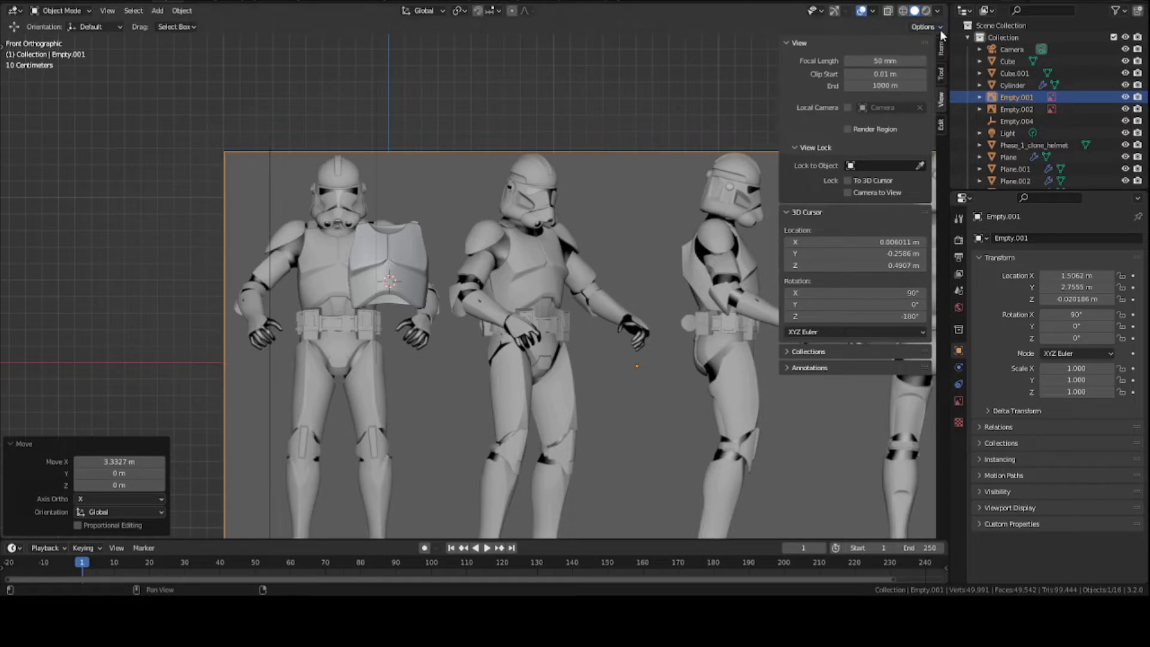
{"action": "key", "text": "n"}
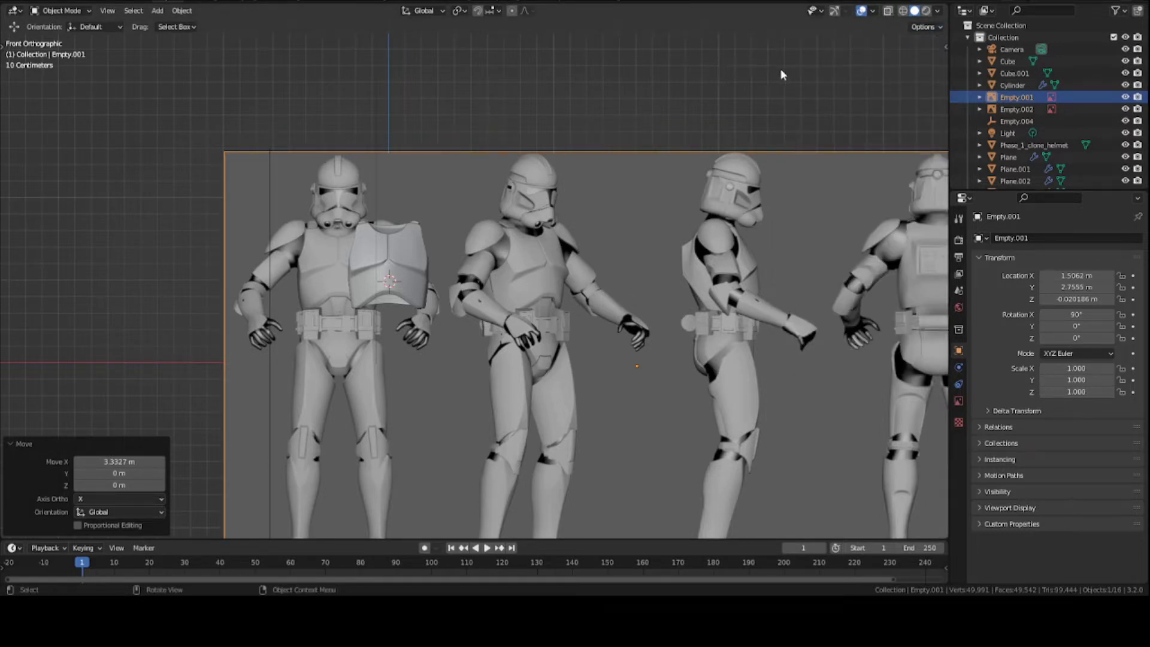
{"action": "key", "text": "t"}
{"action": "key", "text": "t"}
Compare the chest armour with the front reference figure and save the file.
{"action": "left_click", "coordinate": [566, 216]}
{"action": "middle_click_drag", "start_coordinate": [510, 223], "coordinate": [561, 197], "text": "shift"}
{"action": "key", "text": "KP_1"}
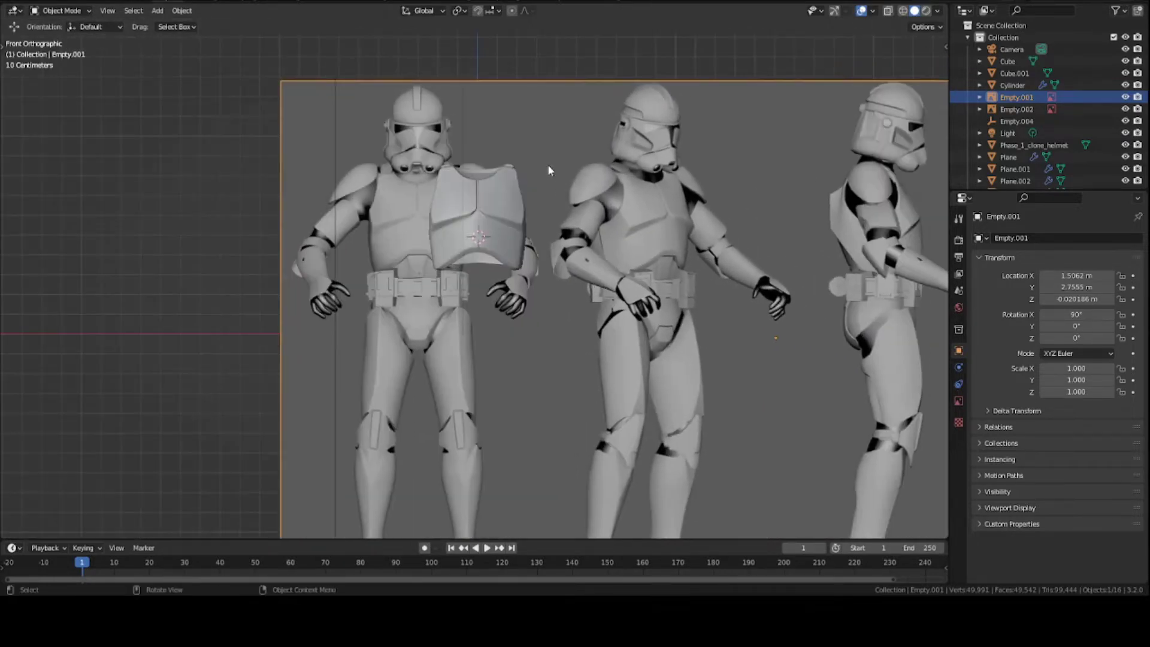
{"action": "scroll", "coordinate": [547, 165], "scroll_direction": "up", "scroll_amount": 3}
{"action": "scroll", "coordinate": [545, 167], "scroll_direction": "down", "scroll_amount": 1}
{"action": "key", "text": "ctrl+s"}
{"action": "scroll", "coordinate": [523, 227], "scroll_direction": "up", "scroll_amount": 3}
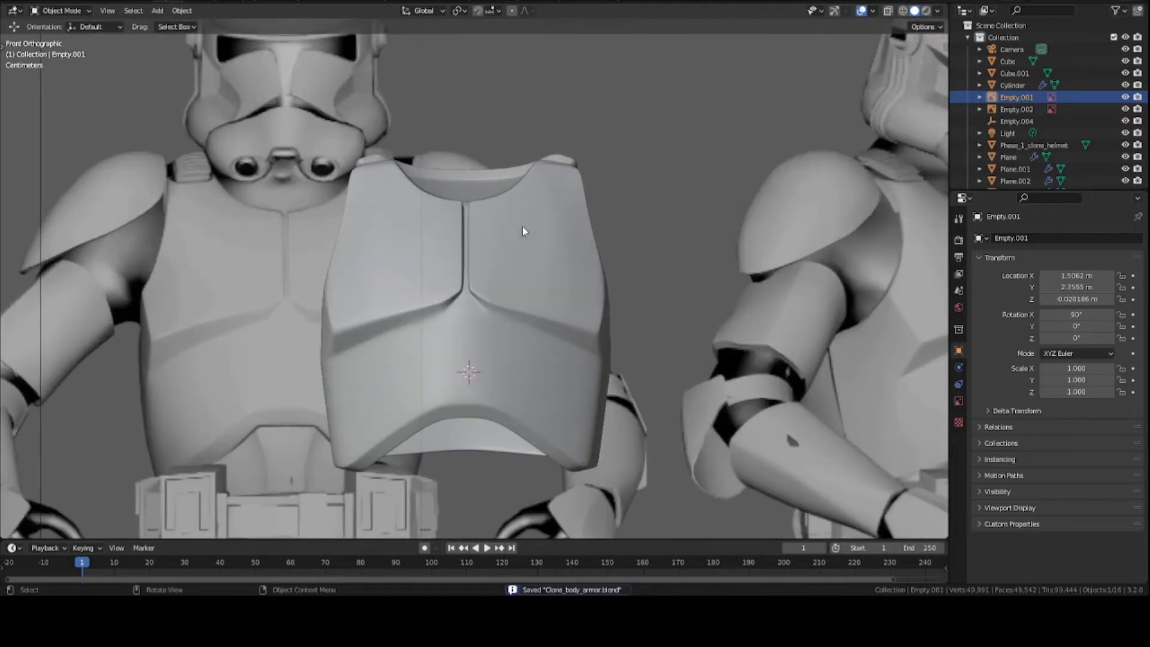
{"action": "scroll", "coordinate": [523, 227], "scroll_direction": "down", "scroll_amount": 3}
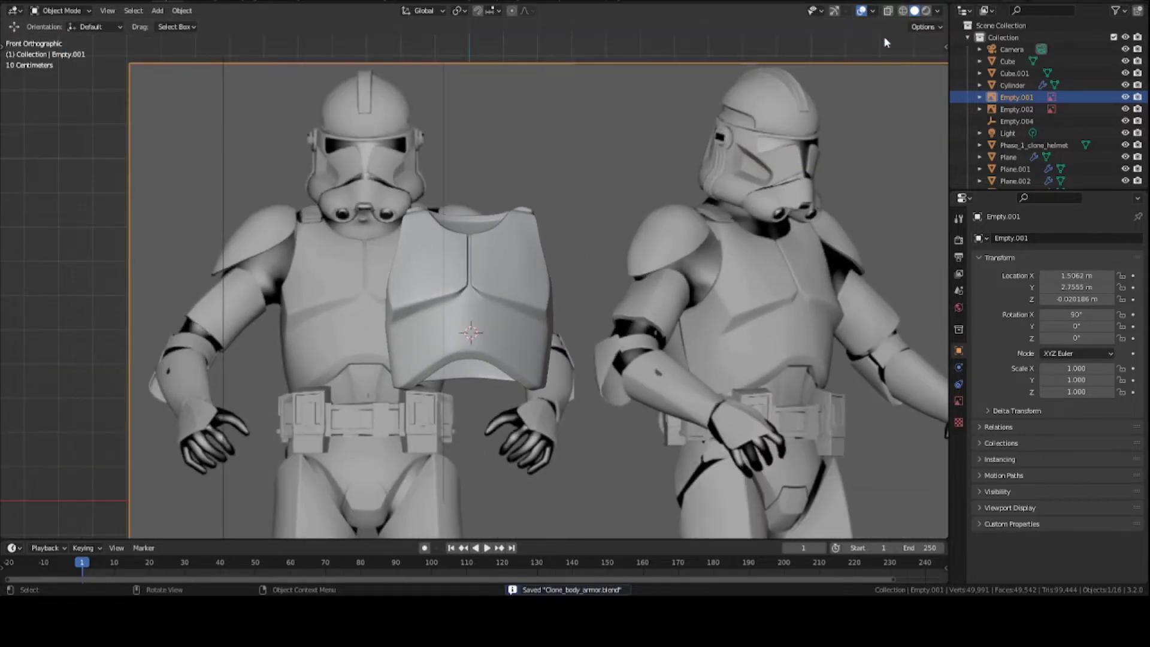
Reopen the viewport sidebar and show its View settings.
{"action": "left_click", "coordinate": [945, 48]}
{"action": "left_click", "coordinate": [942, 50]}
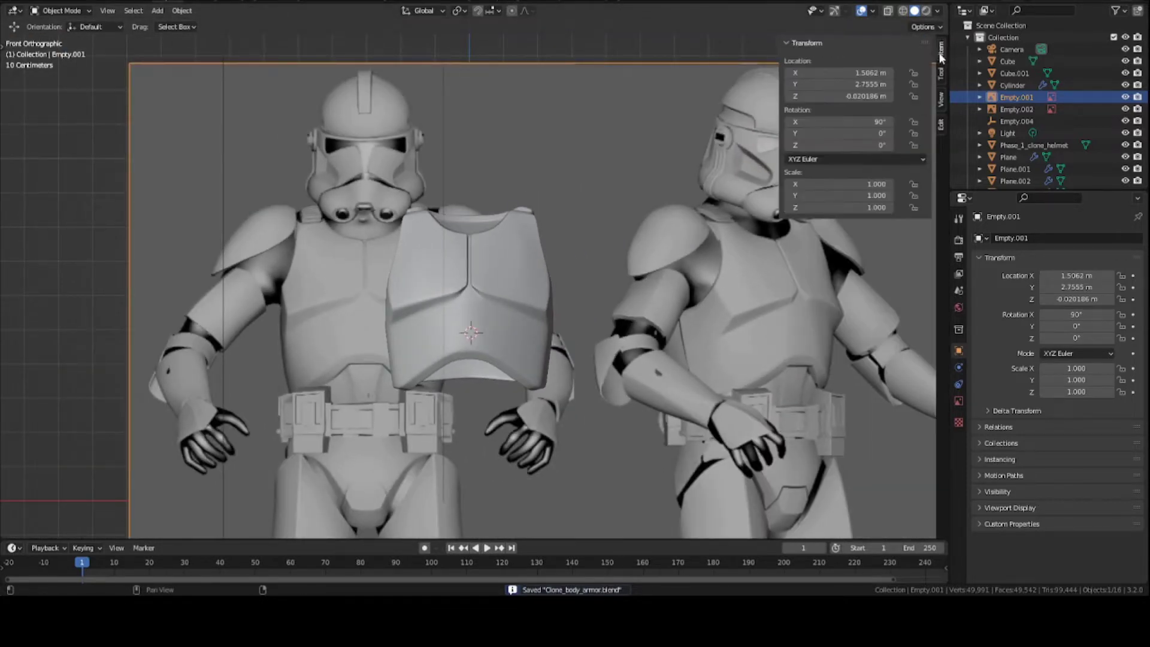
{"action": "left_click", "coordinate": [942, 100]}
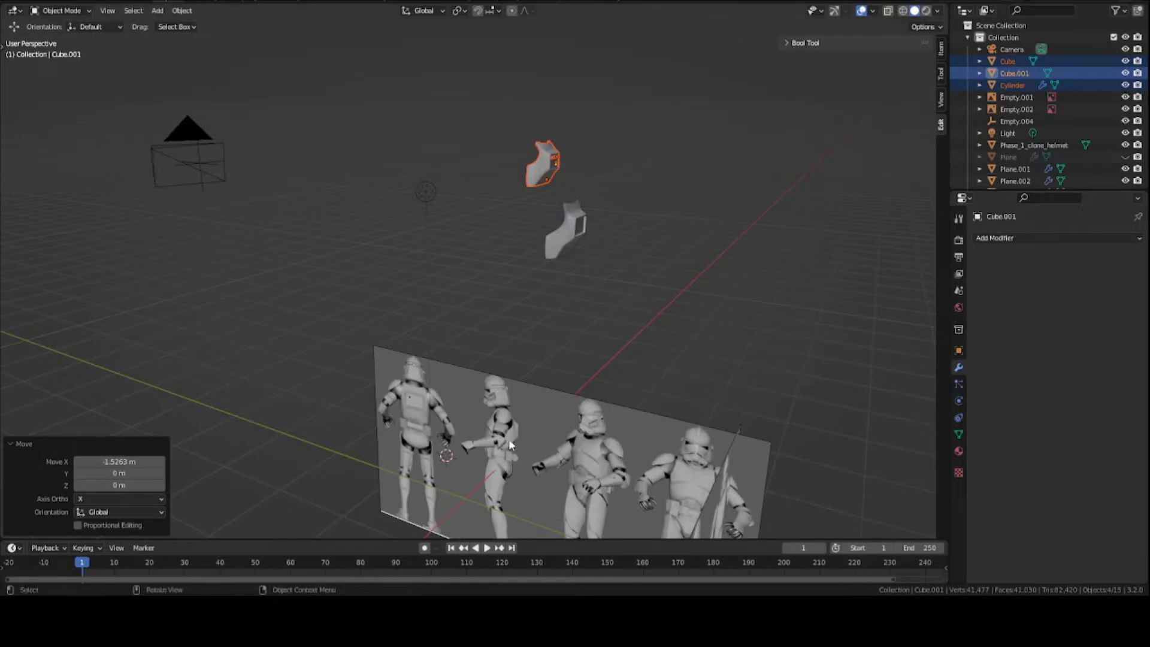
Select the reference image that faces the front view and save the file.
{"action": "key", "text": "KP_1"}
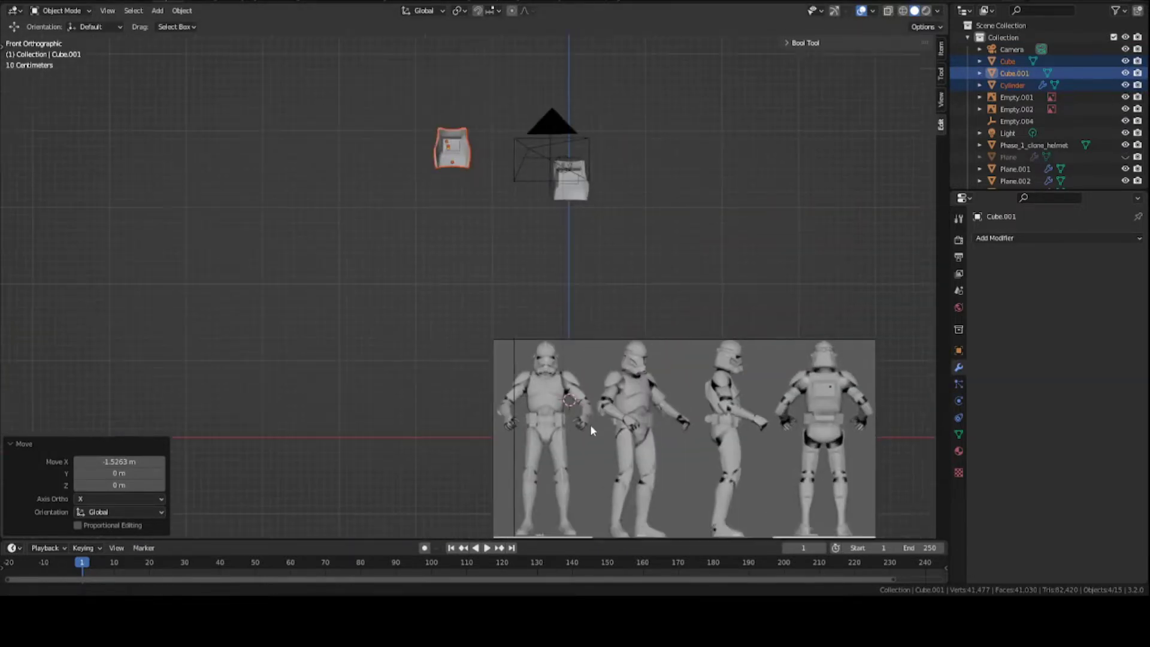
{"action": "scroll", "coordinate": [591, 425], "scroll_direction": "up", "scroll_amount": 8}
{"action": "scroll", "coordinate": [397, 307], "scroll_direction": "down", "scroll_amount": 5}
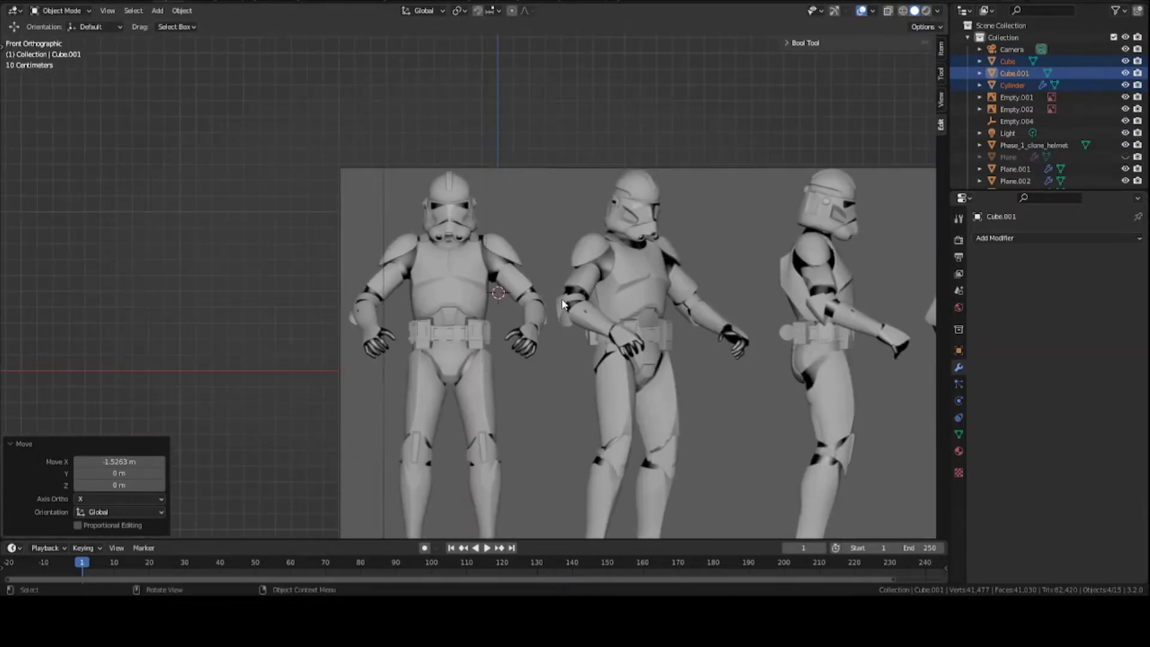
{"action": "left_click", "coordinate": [519, 311]}
{"action": "scroll", "coordinate": [581, 261], "scroll_direction": "down", "scroll_amount": 3}
{"action": "middle_click_drag", "start_coordinate": [590, 270], "coordinate": [432, 283]}
{"action": "key", "text": "ctrl+s"}
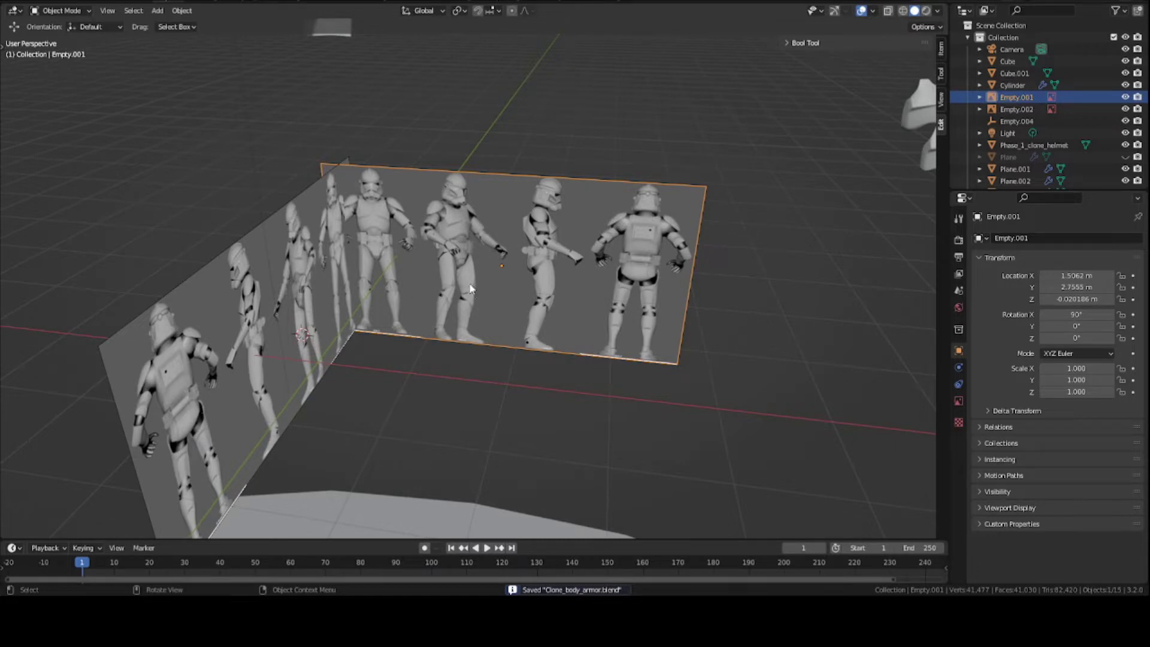
Move the selected reference image about -3.44 m along X so its back-view figure stands at the centre axis.
{"action": "scroll", "coordinate": [476, 303], "scroll_direction": "up", "scroll_amount": 4}
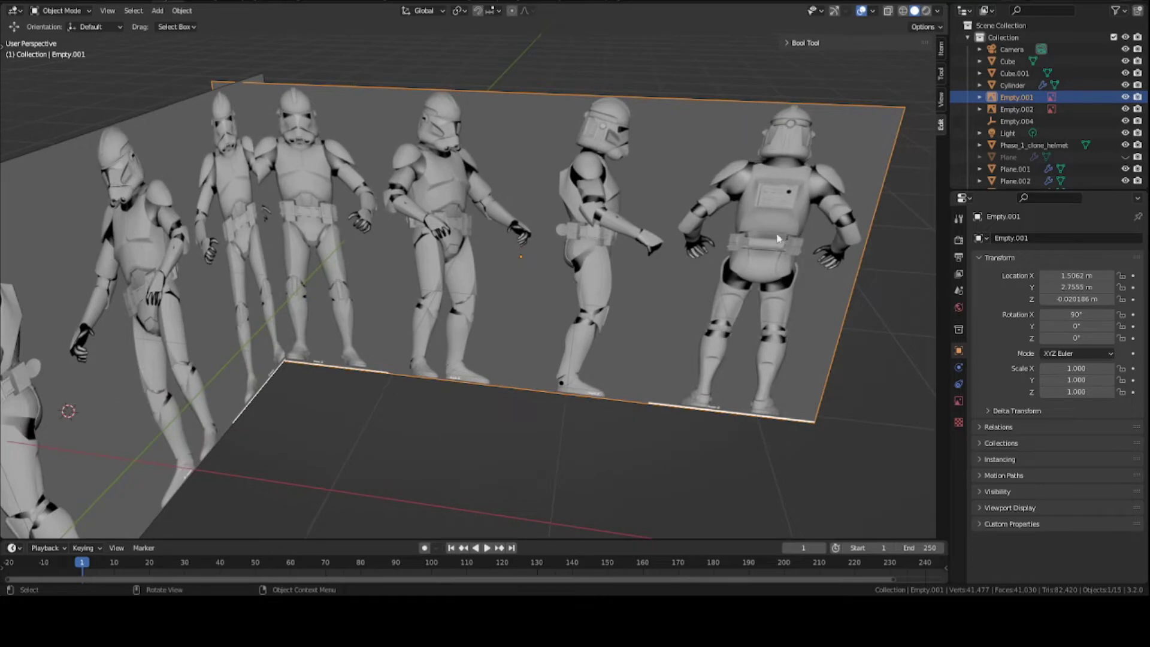
{"action": "key", "text": "g"}
{"action": "key", "text": "x"}
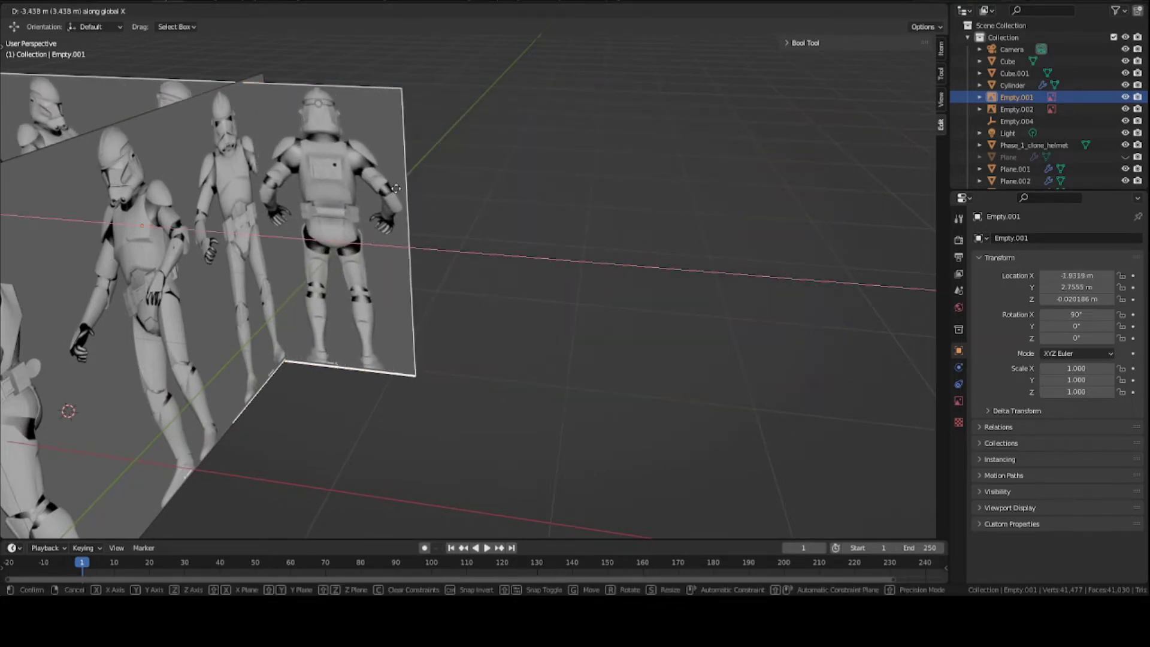
{"action": "left_click", "coordinate": [396, 189]}
{"action": "middle_click_drag", "start_coordinate": [396, 191], "coordinate": [484, 232], "text": "shift"}
Show the viewport toolbar again and make Move the active tool.
{"action": "left_click", "coordinate": [10, 48]}
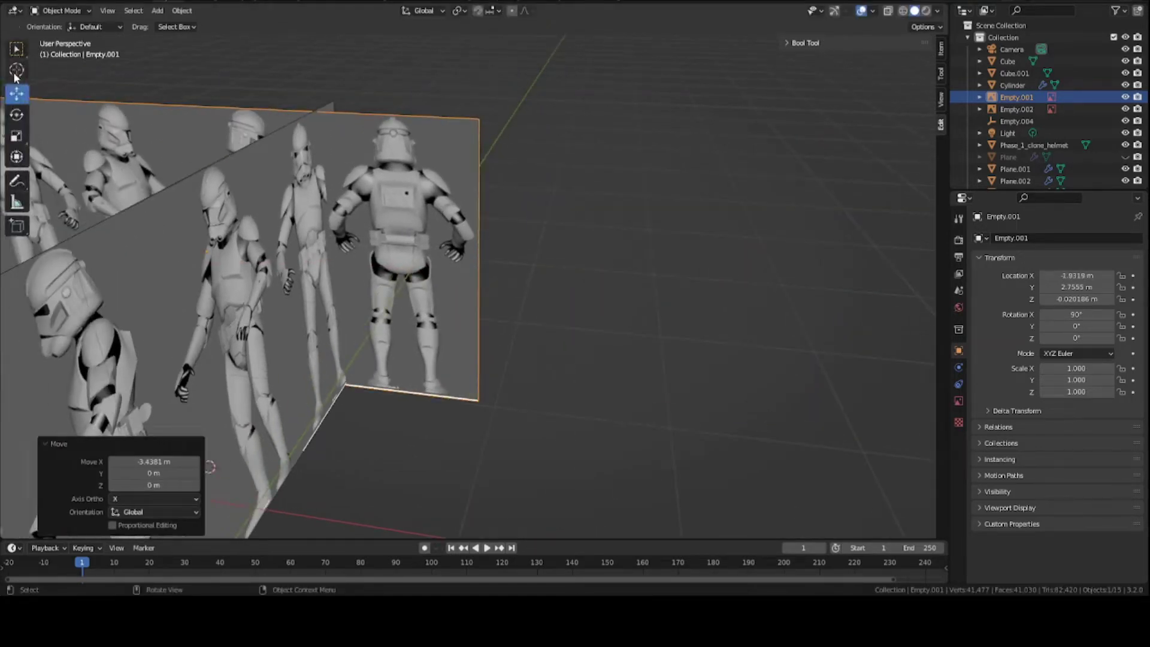
{"action": "middle_click_drag", "start_coordinate": [174, 110], "coordinate": [102, 149]}
{"action": "left_click", "coordinate": [23, 95]}
{"action": "scroll", "coordinate": [440, 229], "scroll_direction": "down", "scroll_amount": 3}
{"action": "key", "text": "g"}
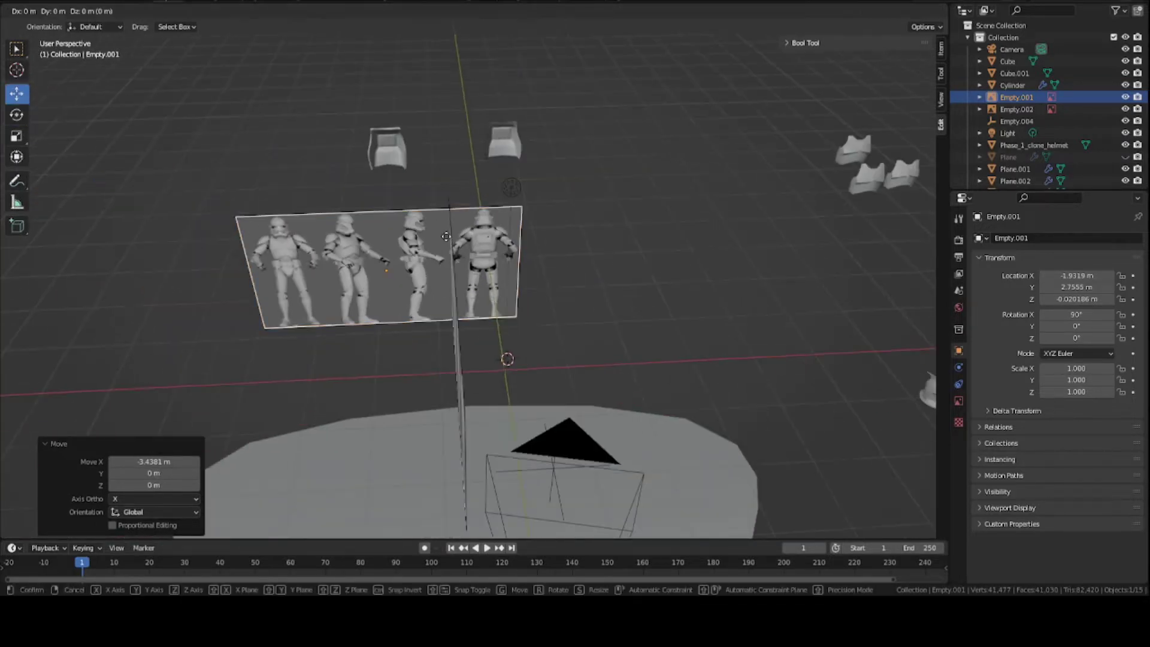
{"action": "key", "text": "z"}
{"action": "right_click", "coordinate": [448, 237]}
Shift the reference image about 0.012 m along X to align the back-view figure, and save the file.
{"action": "scroll", "coordinate": [479, 244], "scroll_direction": "up", "scroll_amount": 3}
{"action": "key", "text": "g"}
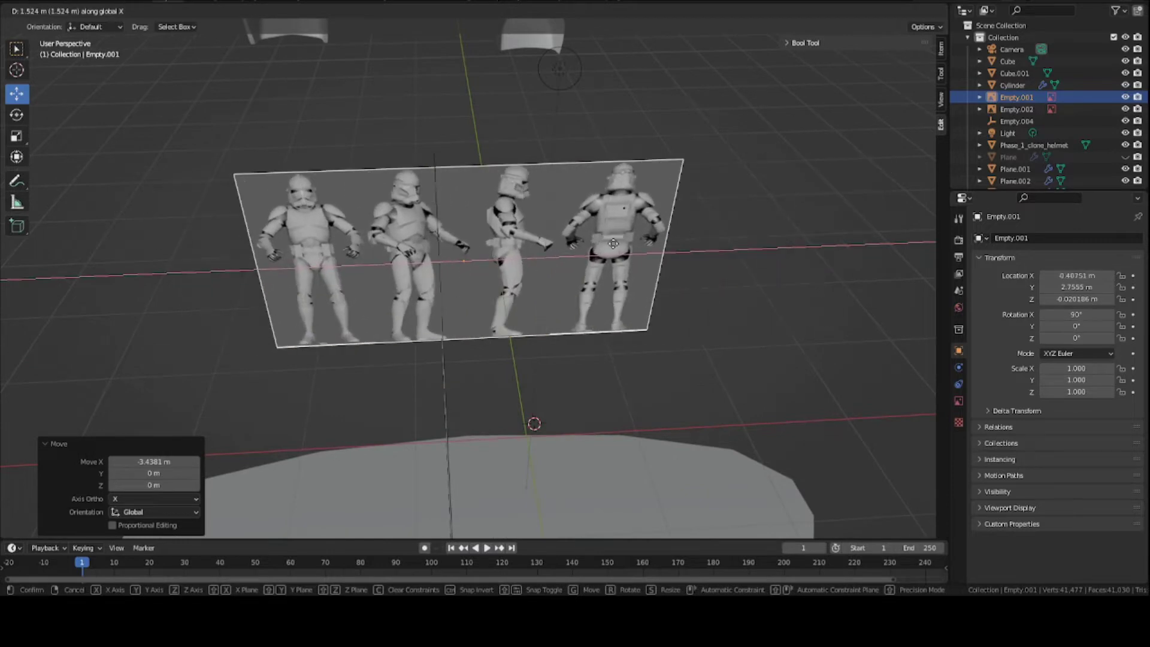
{"action": "key", "text": "x"}
{"action": "left_click", "coordinate": [481, 223]}
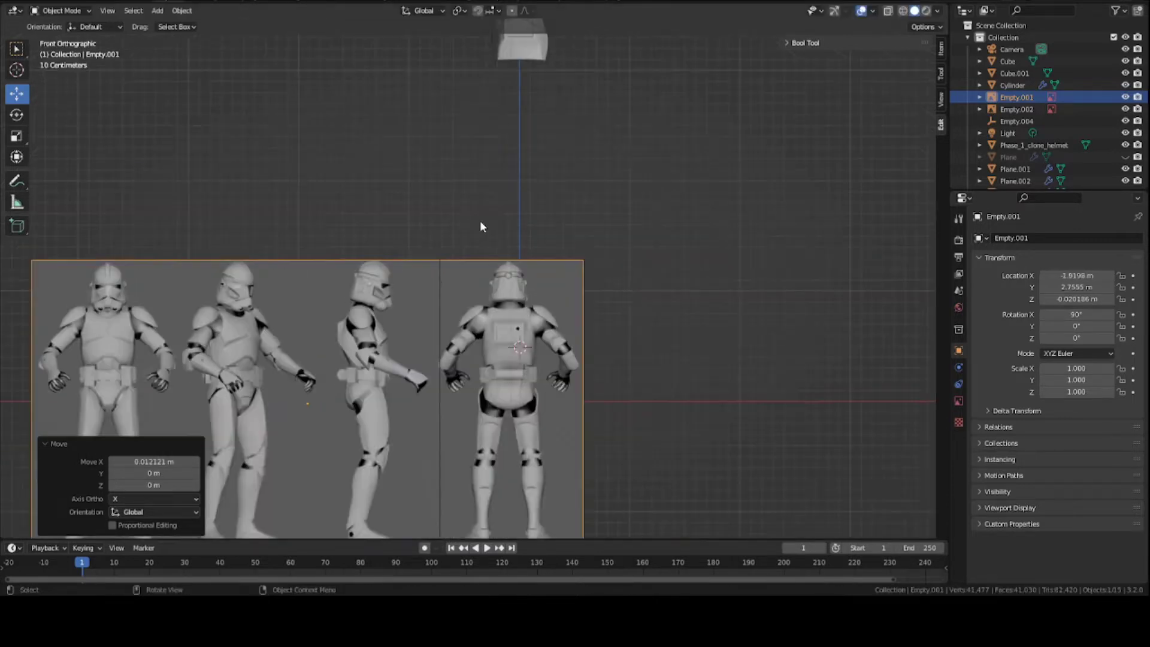
{"action": "key", "text": "KP_1"}
{"action": "middle_click_drag", "start_coordinate": [505, 326], "coordinate": [495, 278], "text": "ctrl"}
{"action": "key", "text": "ctrl+s"}
Move the reference image about -3.42 m along the Y axis so it crosses the side reference, and check its placement.
{"action": "key", "text": "KP_3"}
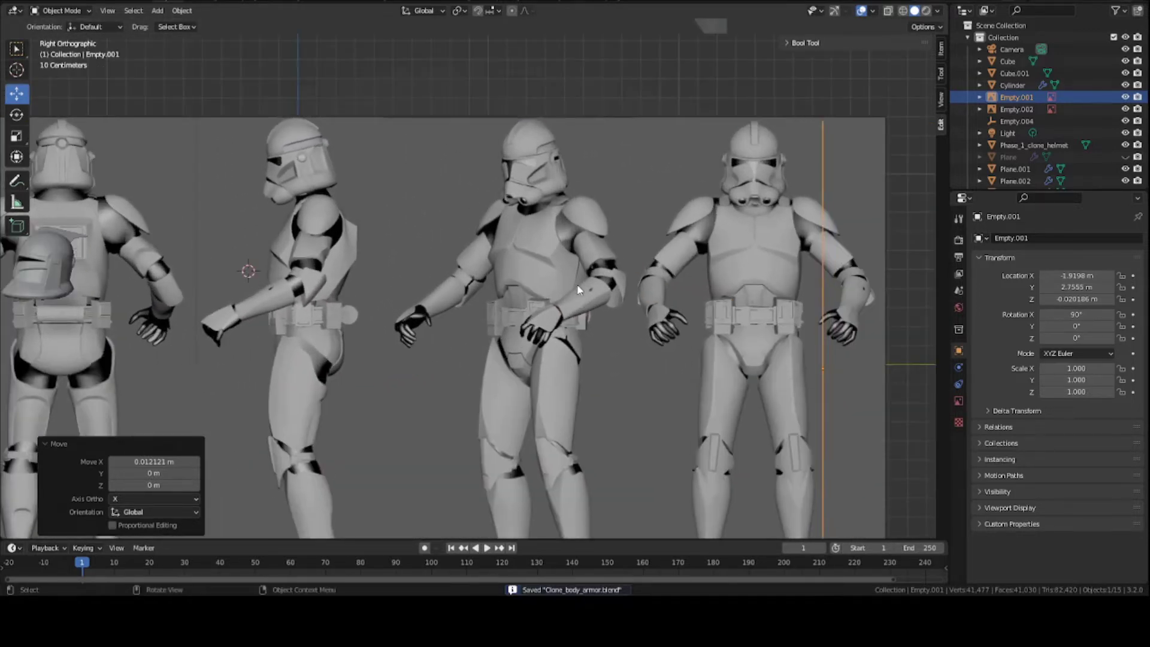
{"action": "scroll", "coordinate": [578, 286], "scroll_direction": "down", "scroll_amount": 5}
{"action": "scroll", "coordinate": [335, 265], "scroll_direction": "up", "scroll_amount": 3}
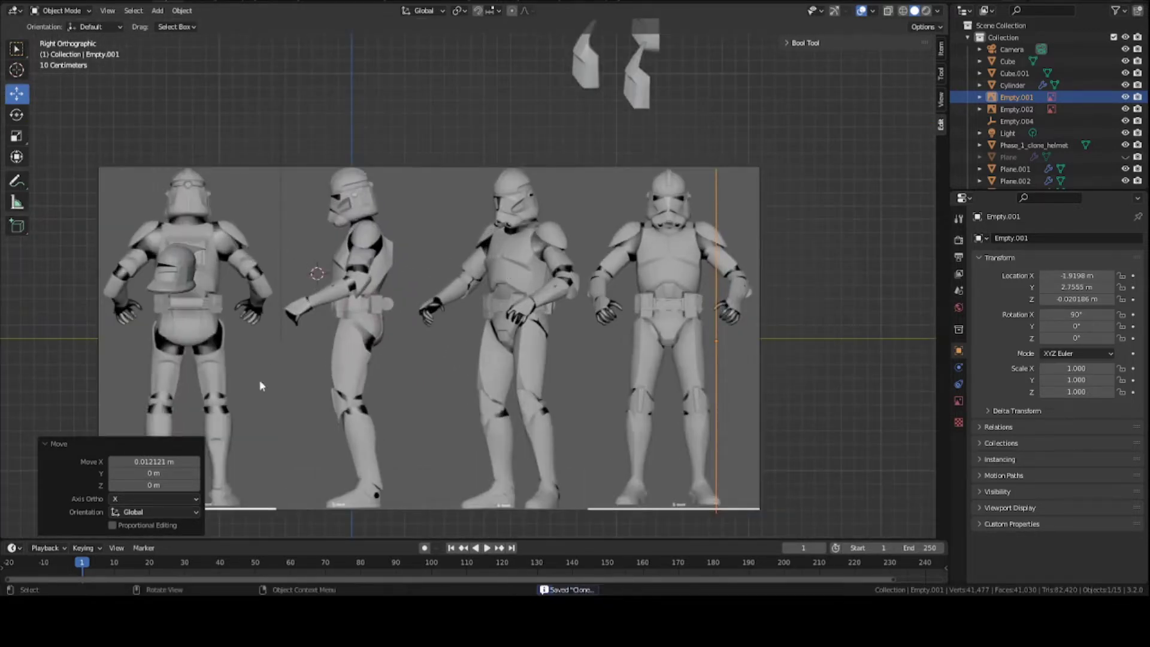
{"action": "scroll", "coordinate": [378, 329], "scroll_direction": "down", "scroll_amount": 2}
{"action": "middle_click_drag", "start_coordinate": [390, 323], "coordinate": [468, 341], "text": "shift"}
{"action": "key", "text": "g"}
{"action": "key", "text": "y"}
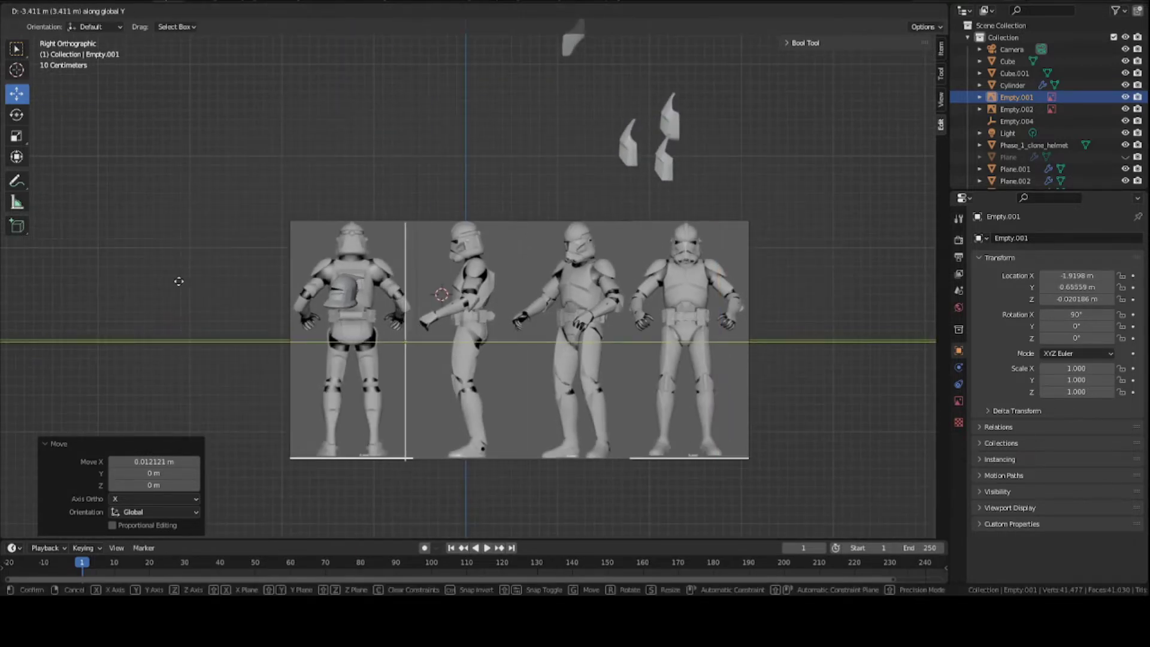
{"action": "left_click", "coordinate": [182, 277]}
{"action": "middle_click_drag", "start_coordinate": [182, 277], "coordinate": [468, 289]}
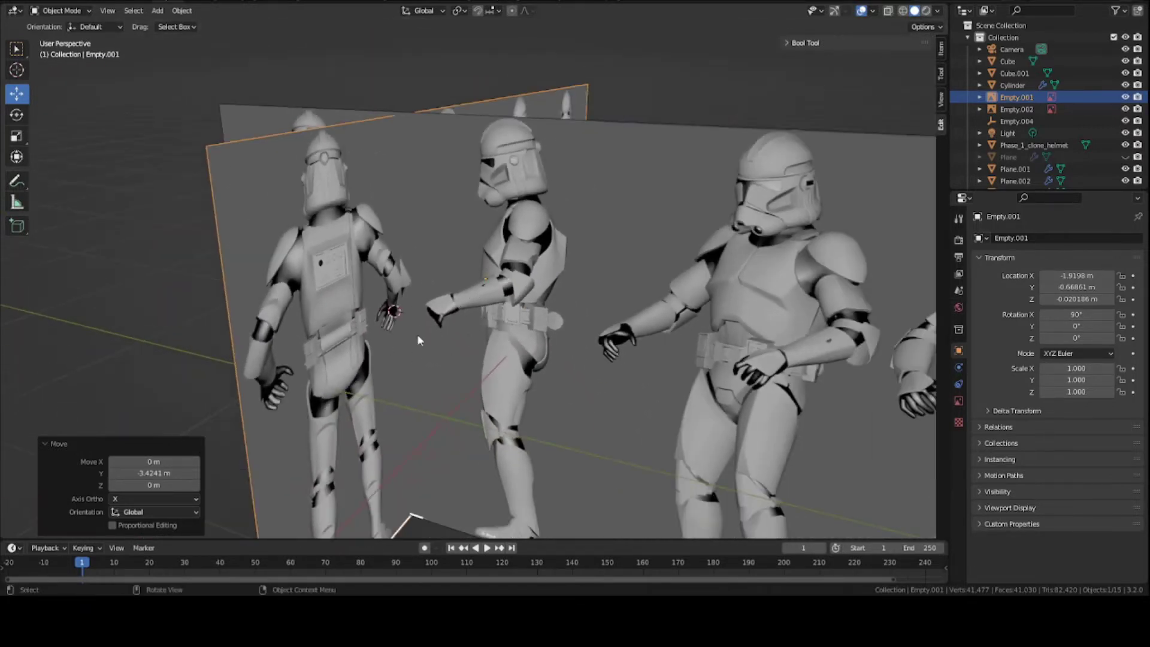
{"action": "middle_click_drag", "start_coordinate": [418, 335], "coordinate": [420, 320]}
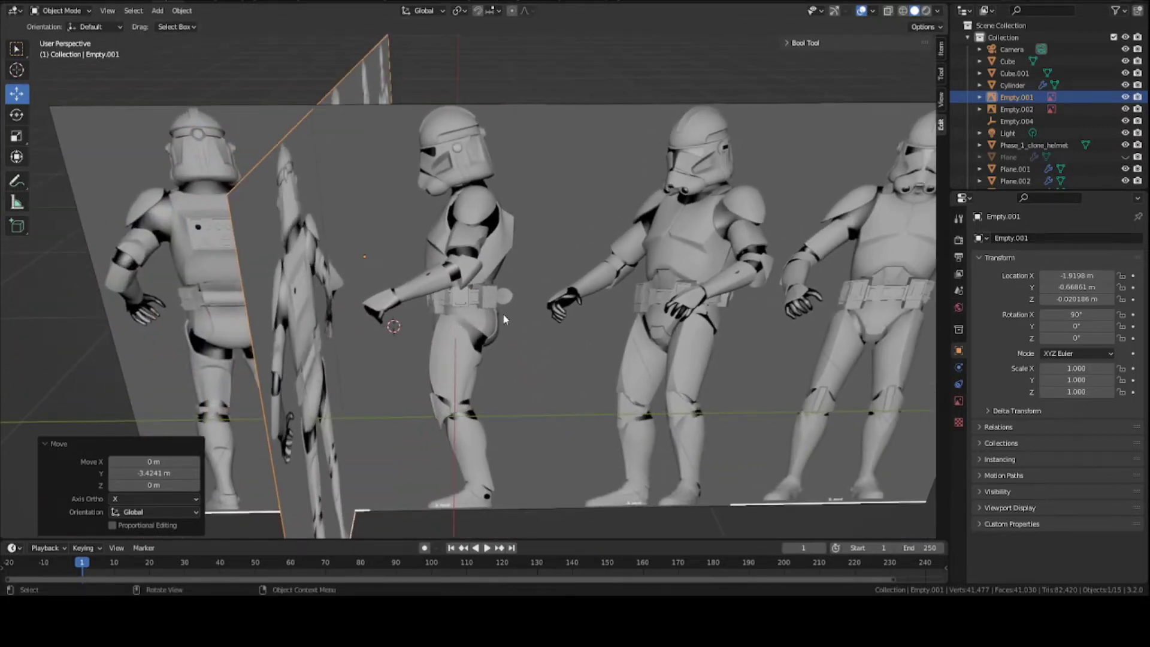
{"action": "middle_click_drag", "start_coordinate": [504, 319], "coordinate": [497, 371]}
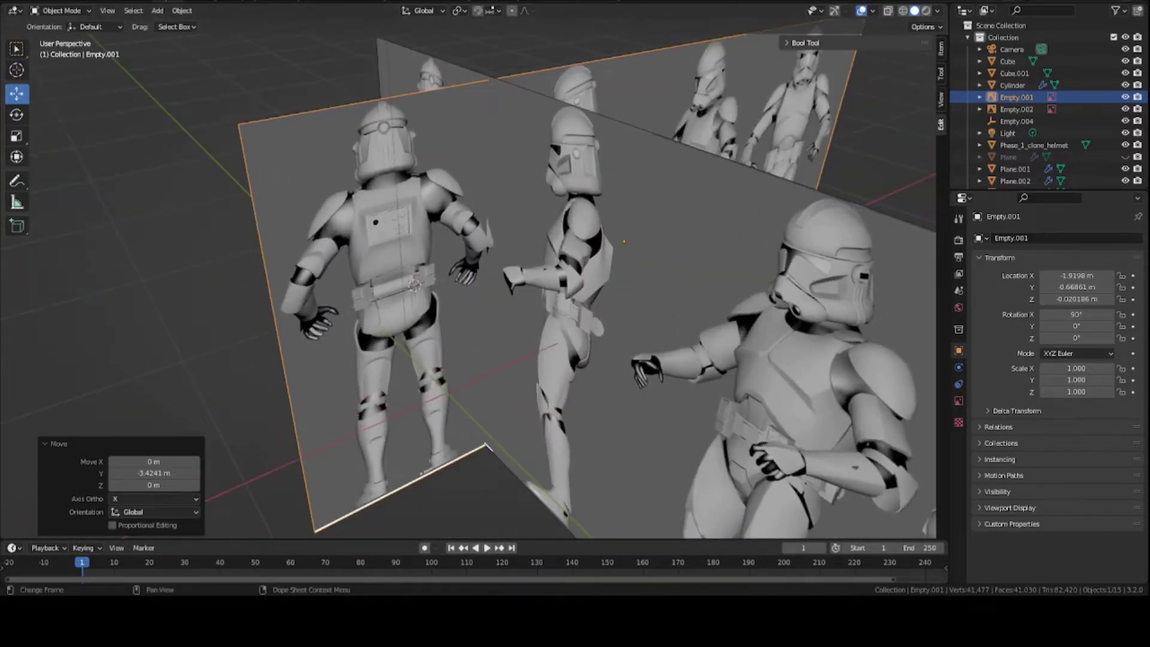
Add a mesh plane at the 3D cursor in the back orthographic view and scale it to about 0.501.
{"action": "key", "text": "ctrl+KP_1"}
{"action": "scroll", "coordinate": [477, 321], "scroll_direction": "up", "scroll_amount": 4}
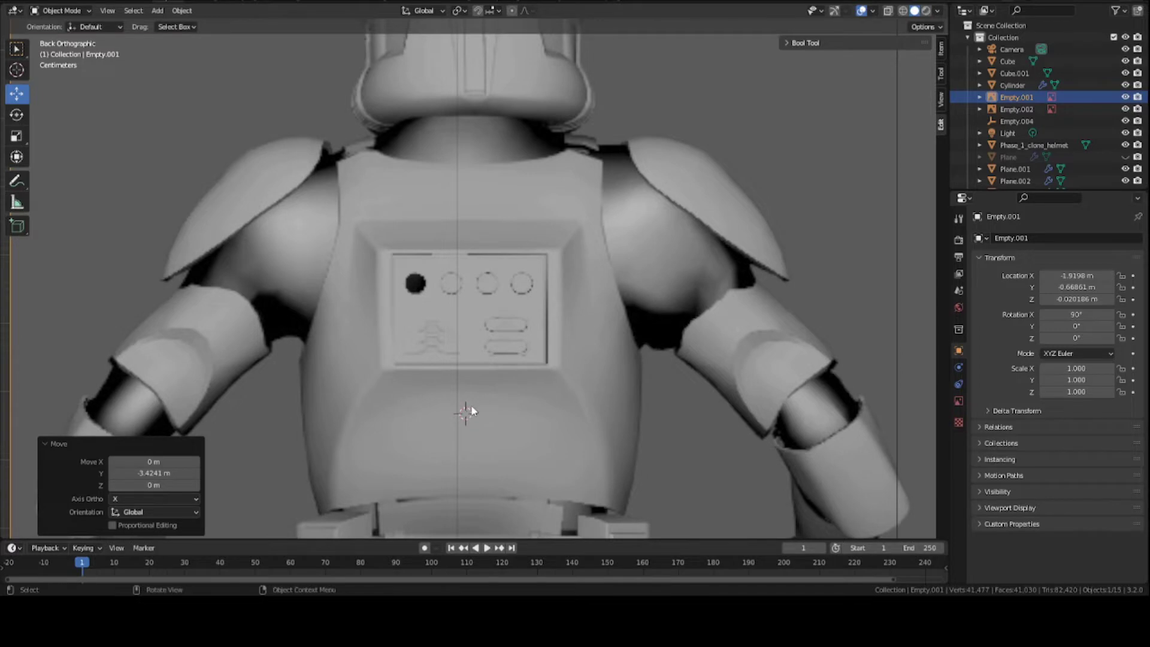
{"action": "scroll", "coordinate": [471, 404], "scroll_direction": "down", "scroll_amount": 5}
{"action": "scroll", "coordinate": [473, 386], "scroll_direction": "up", "scroll_amount": 4}
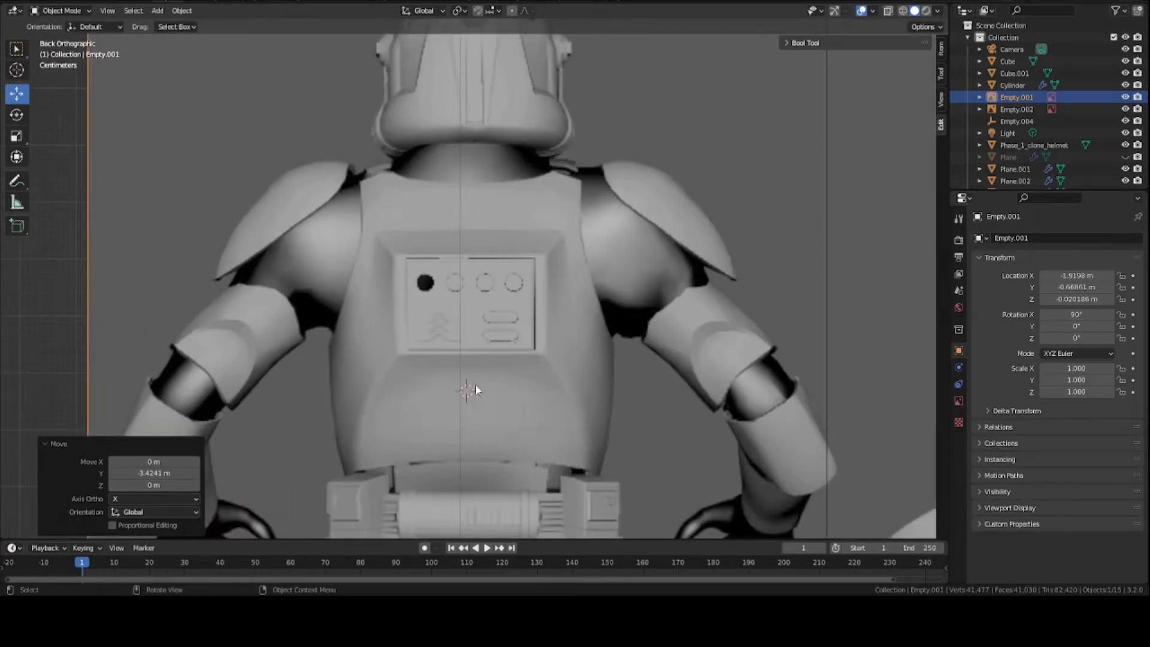
{"action": "key", "text": "shift+a"}
{"action": "mouse_move", "coordinate": [477, 377]}
{"action": "mouse_move", "coordinate": [479, 351]}
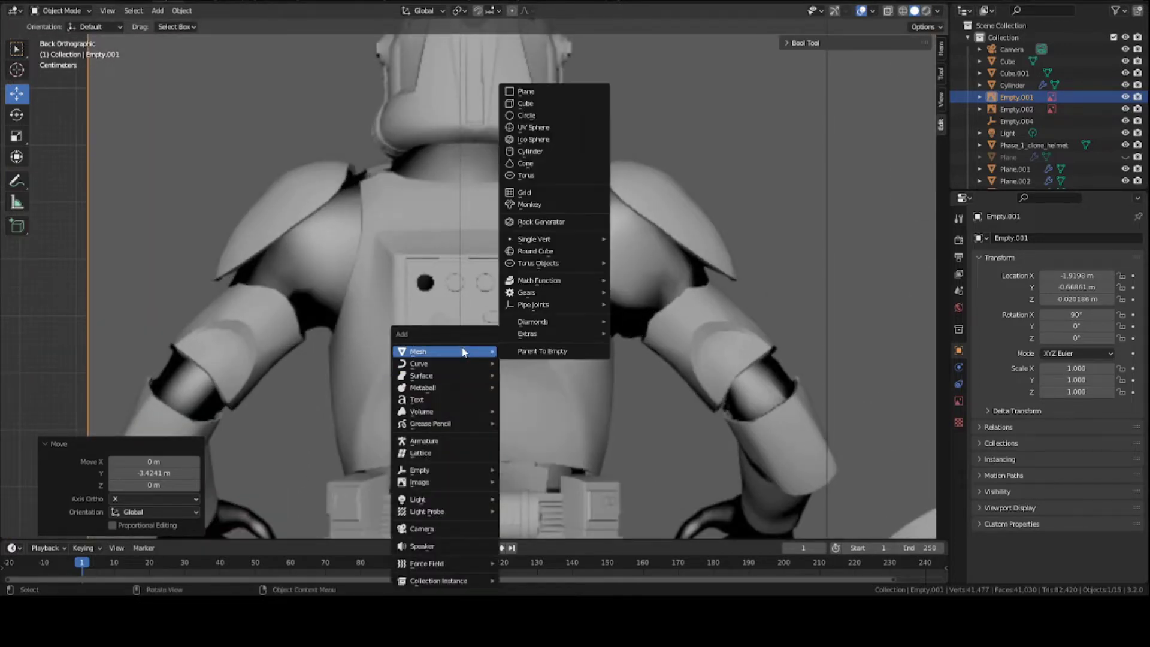
{"action": "left_click", "coordinate": [526, 90]}
{"action": "scroll", "coordinate": [653, 308], "scroll_direction": "down", "scroll_amount": 4}
{"action": "key", "text": "s"}
{"action": "left_click", "coordinate": [481, 265]}
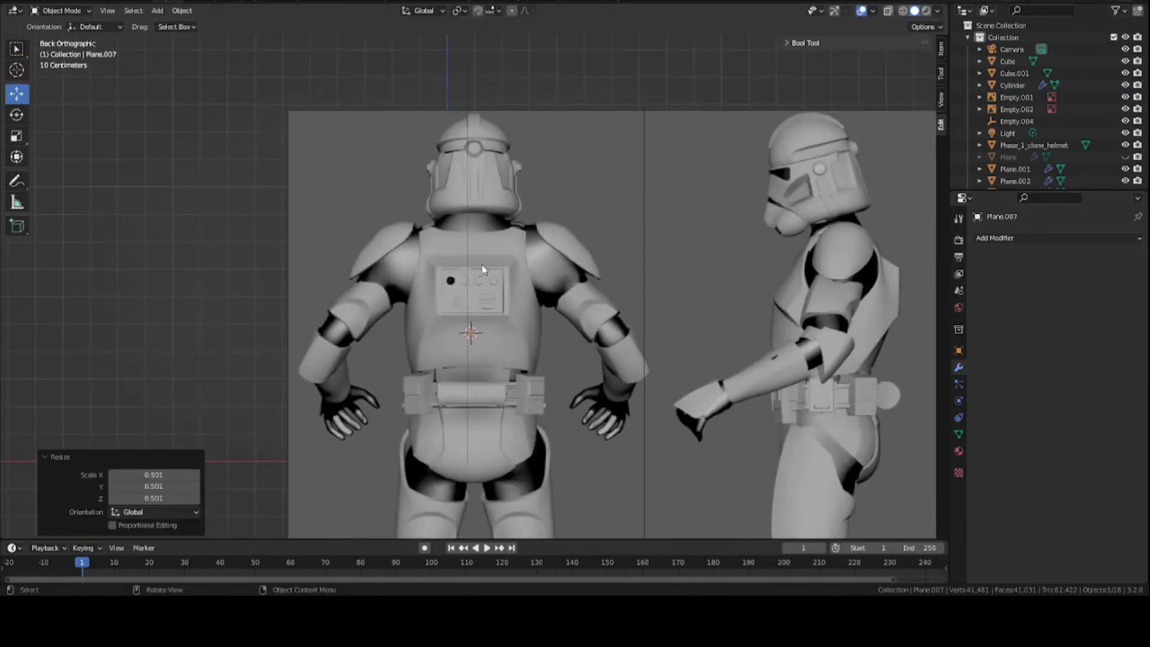
Rotate the new plane 90° about the X axis and move it about 0.122 m along Y.
{"action": "middle_click_drag", "start_coordinate": [482, 265], "coordinate": [510, 251]}
{"action": "key", "text": "r"}
{"action": "key", "text": "x"}
{"action": "key", "text": "9"}
{"action": "key", "text": "0"}
{"action": "key", "text": "Return"}
{"action": "key", "text": "g"}
{"action": "key", "text": "y"}
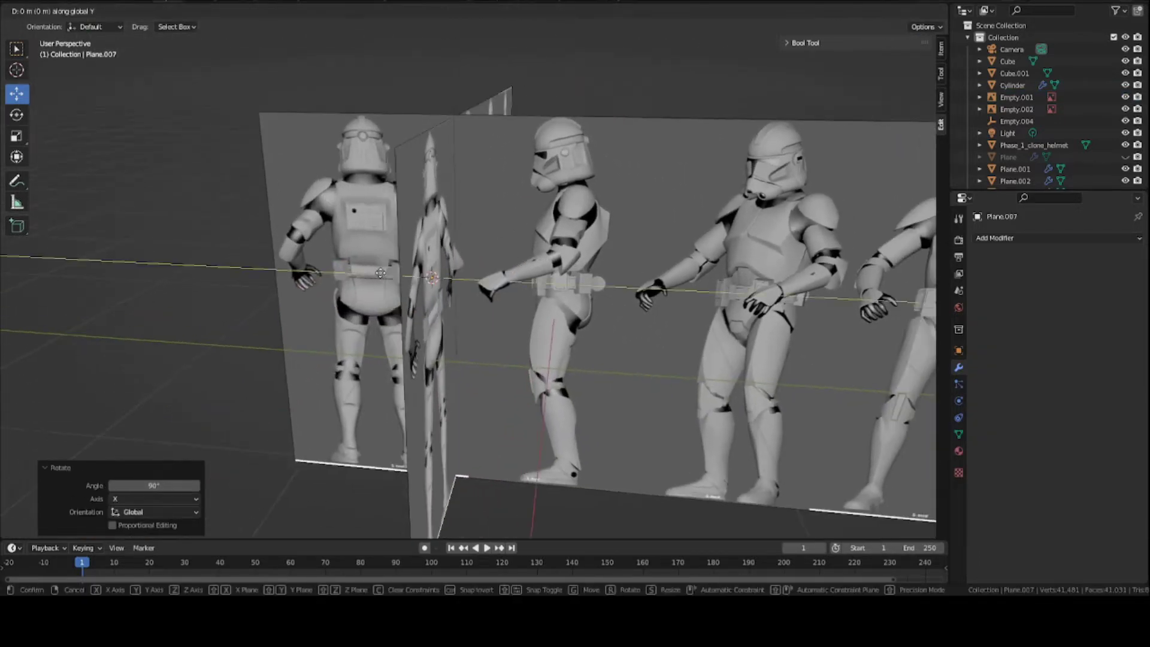
{"action": "left_click", "coordinate": [415, 266]}
Show the viewport gizmos and try rotating the plane about the X axis with the Rotate tool.
{"action": "left_click", "coordinate": [24, 113]}
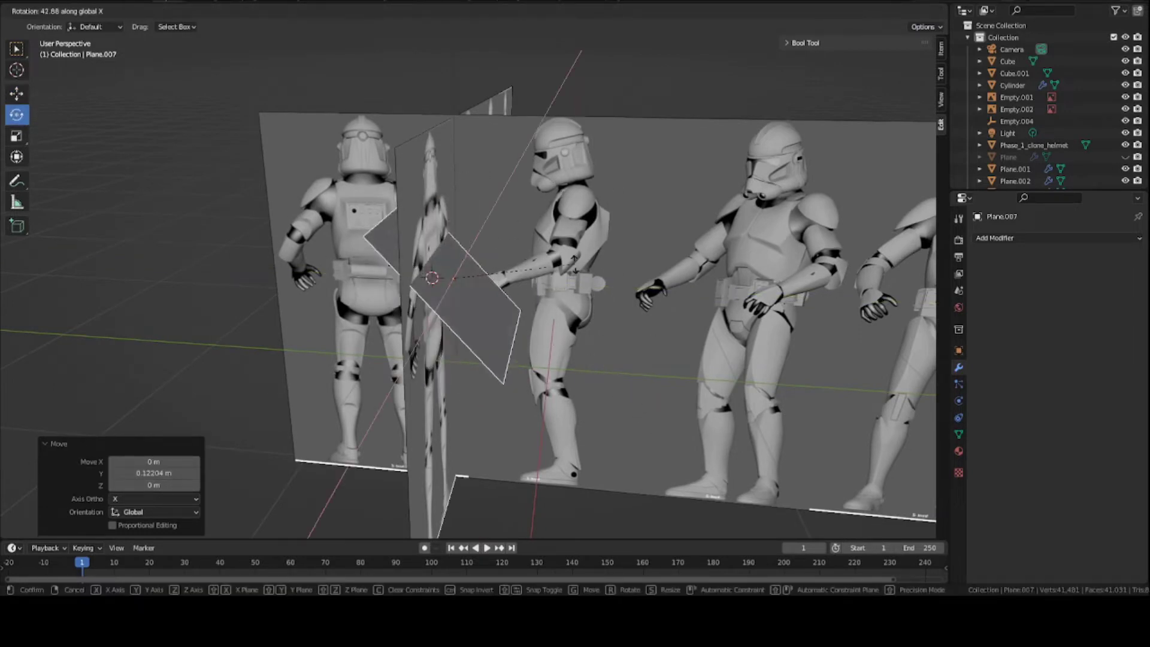
{"action": "left_click", "coordinate": [839, 12]}
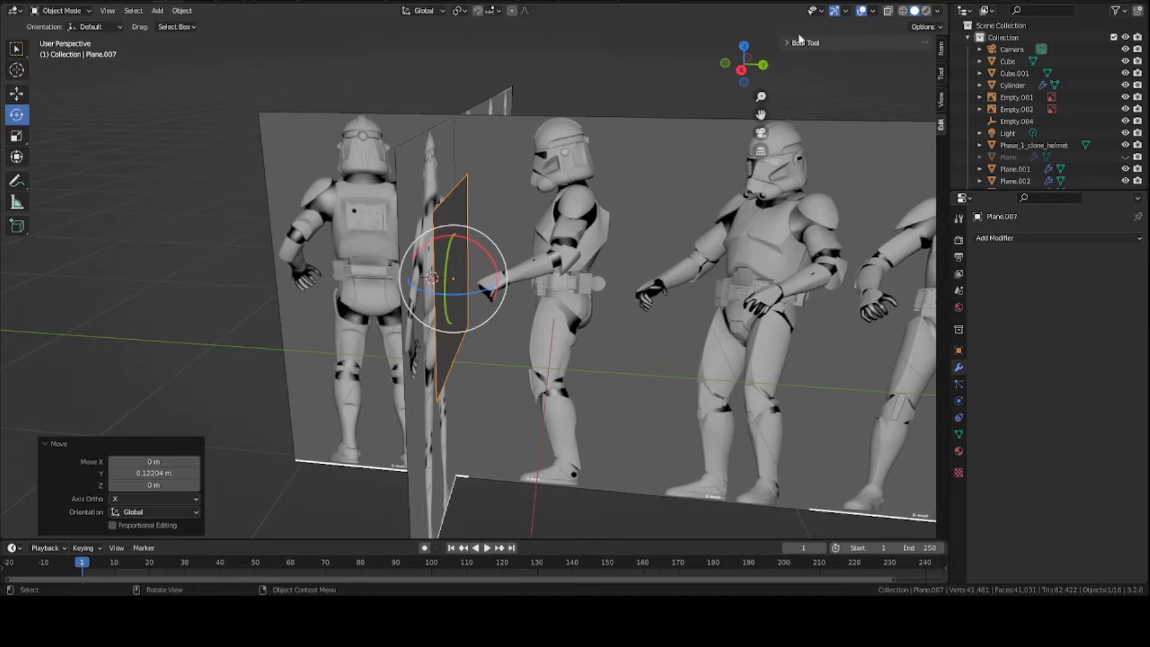
{"action": "scroll", "coordinate": [575, 228], "scroll_direction": "up", "scroll_amount": 3}
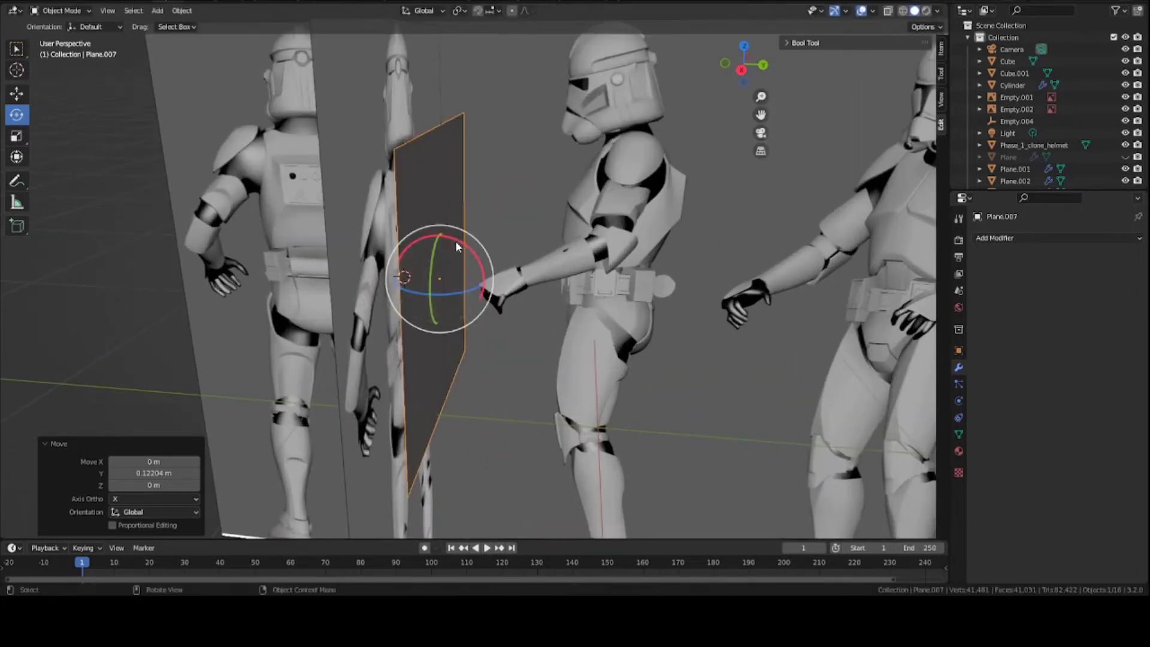
{"action": "left_click_drag", "start_coordinate": [455, 241], "coordinate": [526, 264]}
{"action": "key", "text": "ctrl+z"}
Put the upright plane into Edit Mode and save the file.
{"action": "middle_click_drag", "start_coordinate": [527, 263], "coordinate": [528, 163]}
{"action": "key", "text": "KP_3"}
{"action": "key", "text": "alt+z"}
{"action": "scroll", "coordinate": [528, 275], "scroll_direction": "up", "scroll_amount": 3}
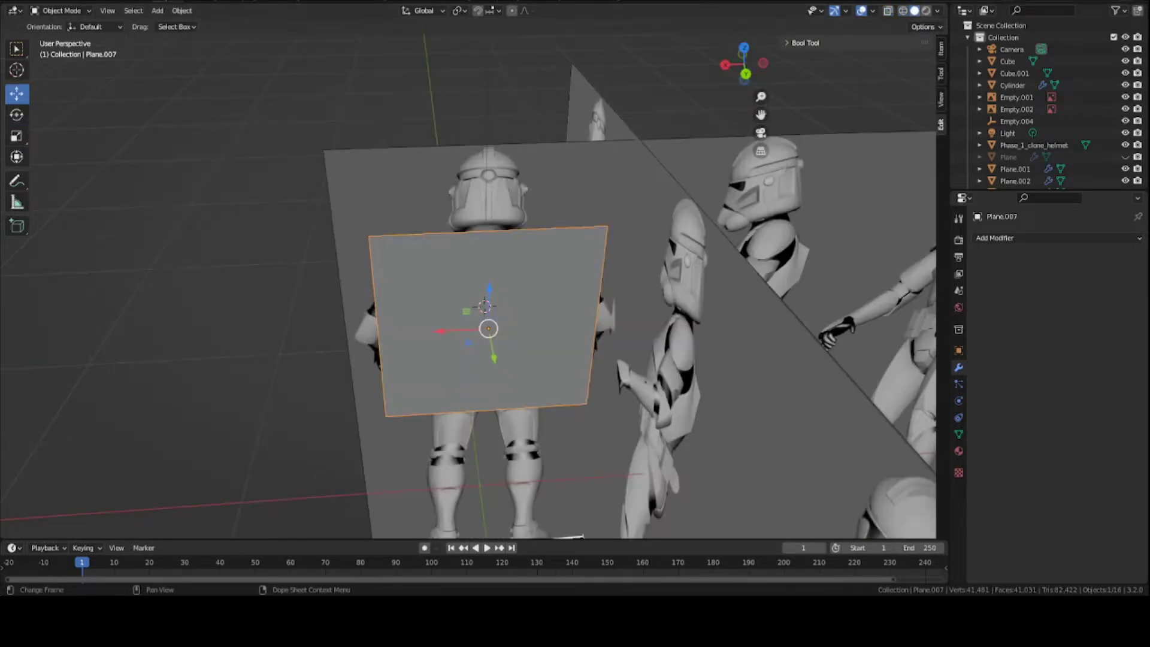
{"action": "scroll", "coordinate": [454, 327], "scroll_direction": "up", "scroll_amount": 2}
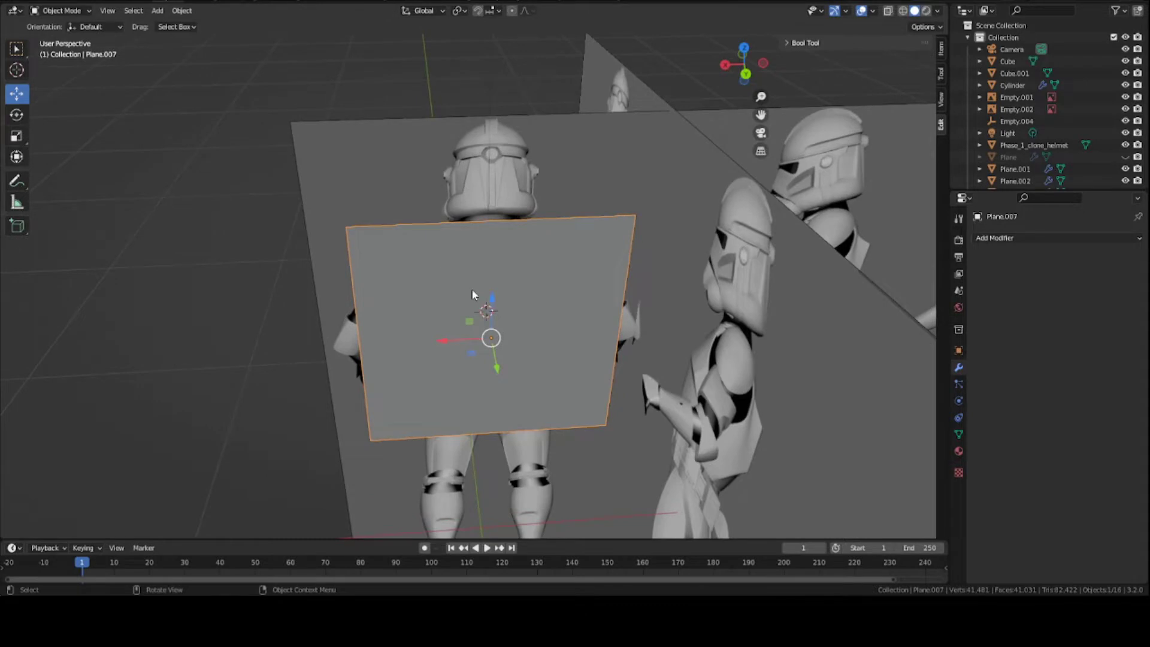
{"action": "scroll", "coordinate": [472, 294], "scroll_direction": "up", "scroll_amount": 1}
{"action": "left_click", "coordinate": [62, 11]}
{"action": "left_click", "coordinate": [60, 36]}
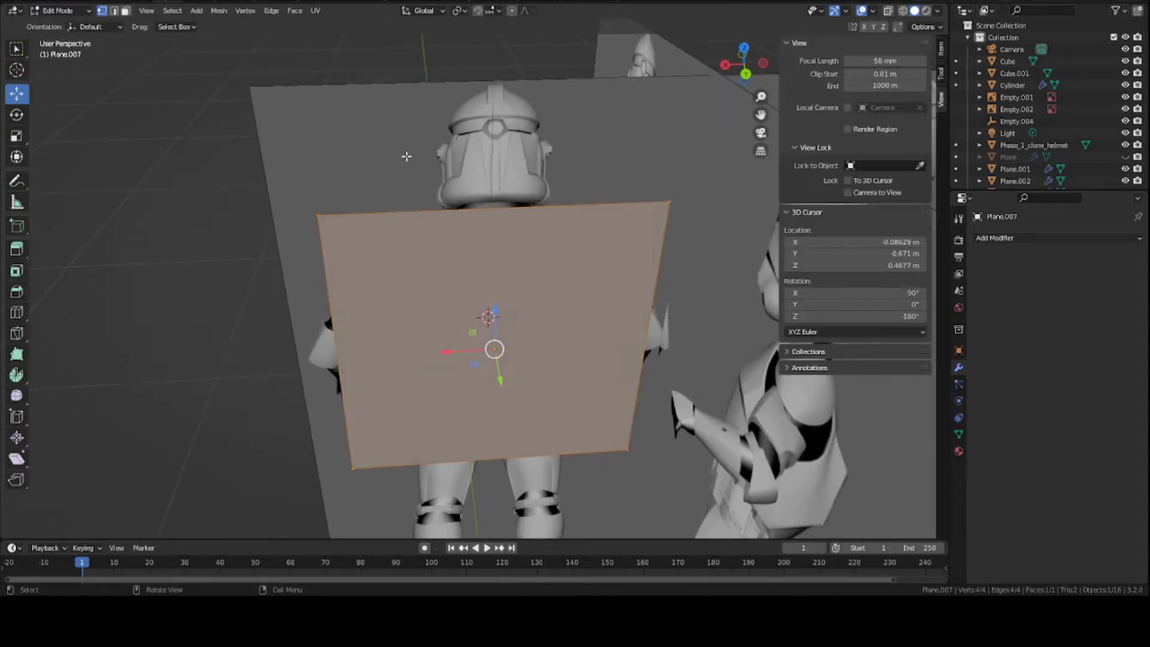
{"action": "middle_click_drag", "start_coordinate": [406, 156], "coordinate": [506, 206]}
{"action": "key", "text": "ctrl+s"}
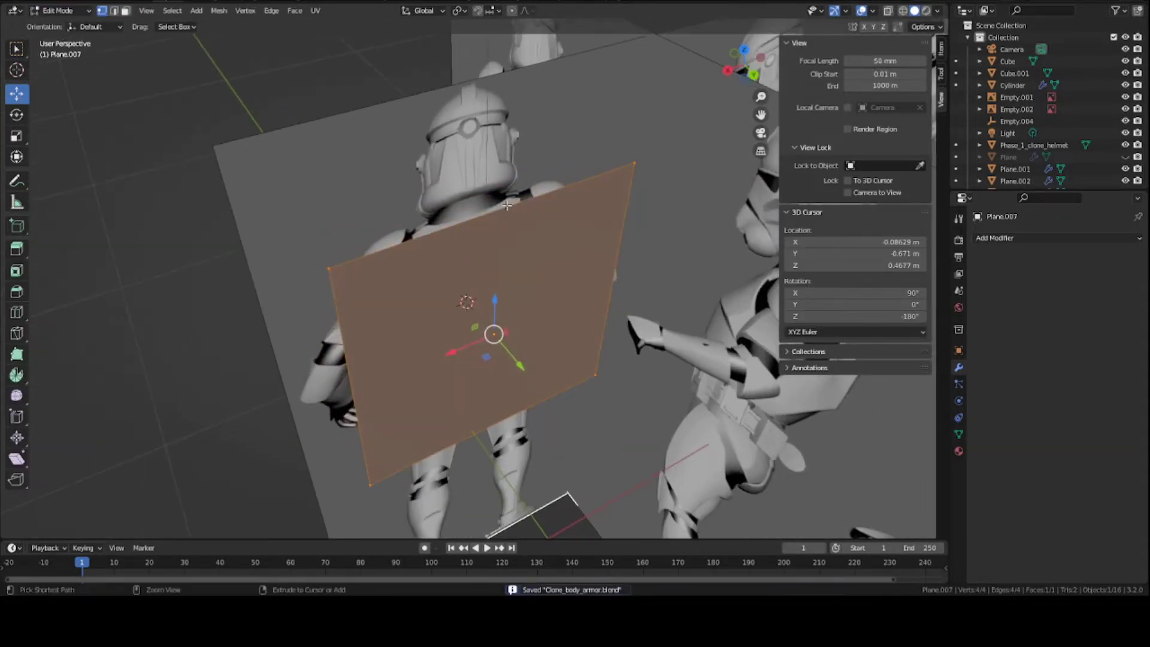
Add one centred vertical loop cut to the plane and delete the face left of it as seen from behind.
{"action": "key", "text": "ctrl+r"}
{"action": "left_click", "coordinate": [507, 205]}
{"action": "left_click", "coordinate": [508, 206]}
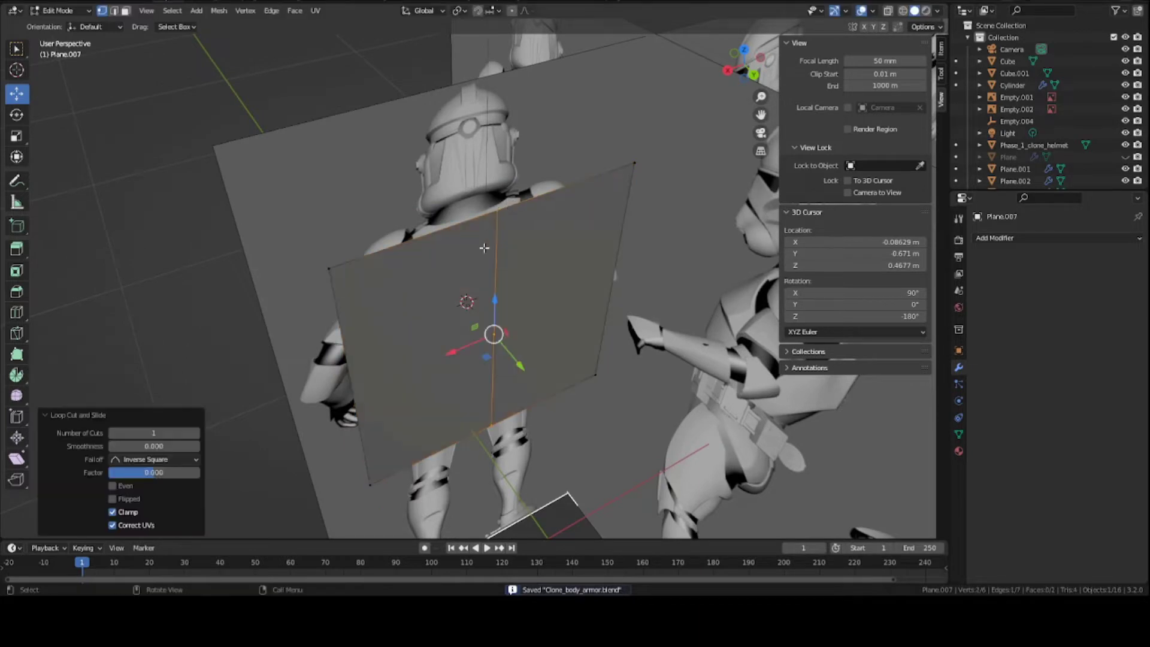
{"action": "middle_click_drag", "start_coordinate": [480, 289], "coordinate": [447, 272]}
{"action": "key", "text": "3"}
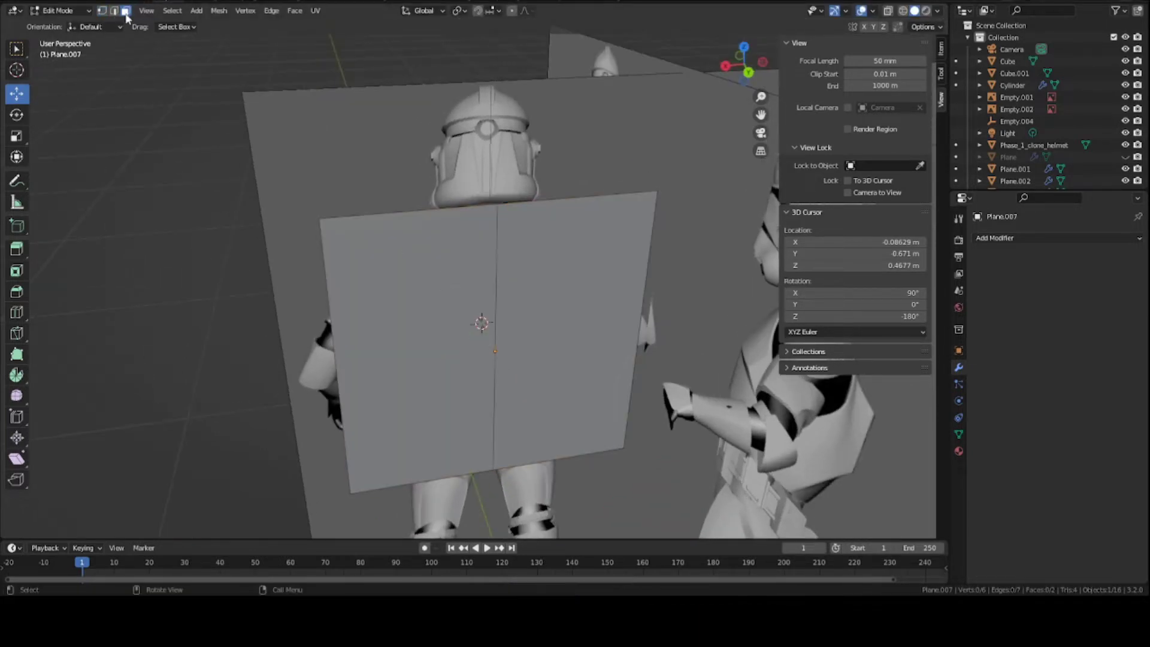
{"action": "left_click", "coordinate": [443, 329]}
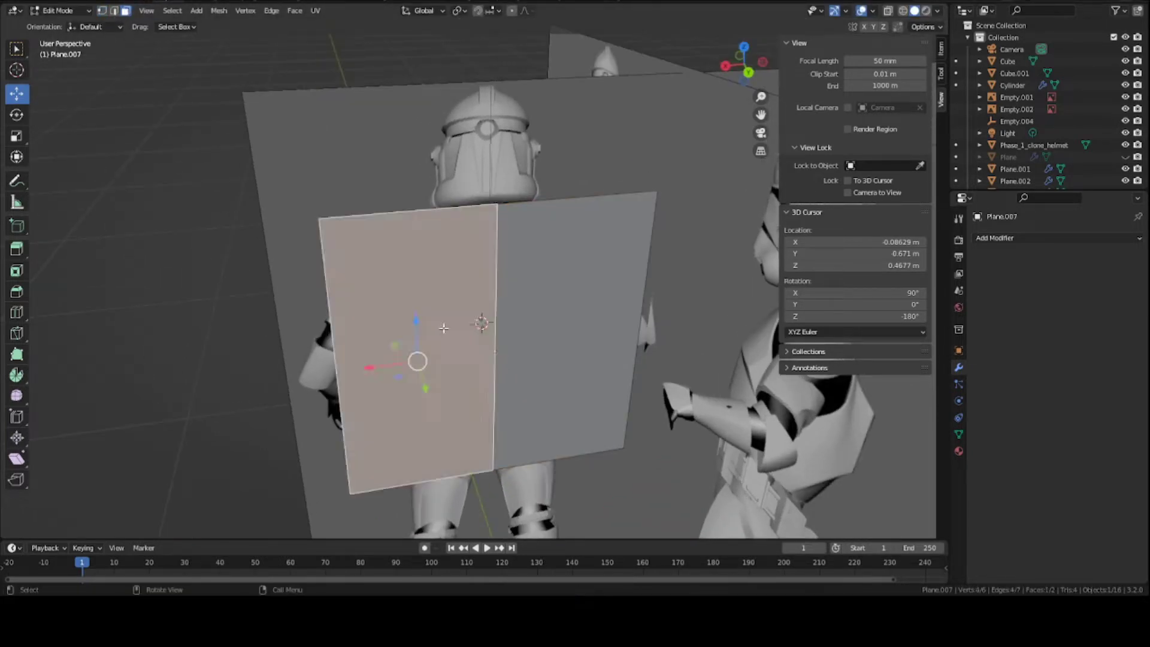
{"action": "middle_click_drag", "start_coordinate": [443, 328], "coordinate": [466, 346]}
{"action": "key", "text": "x"}
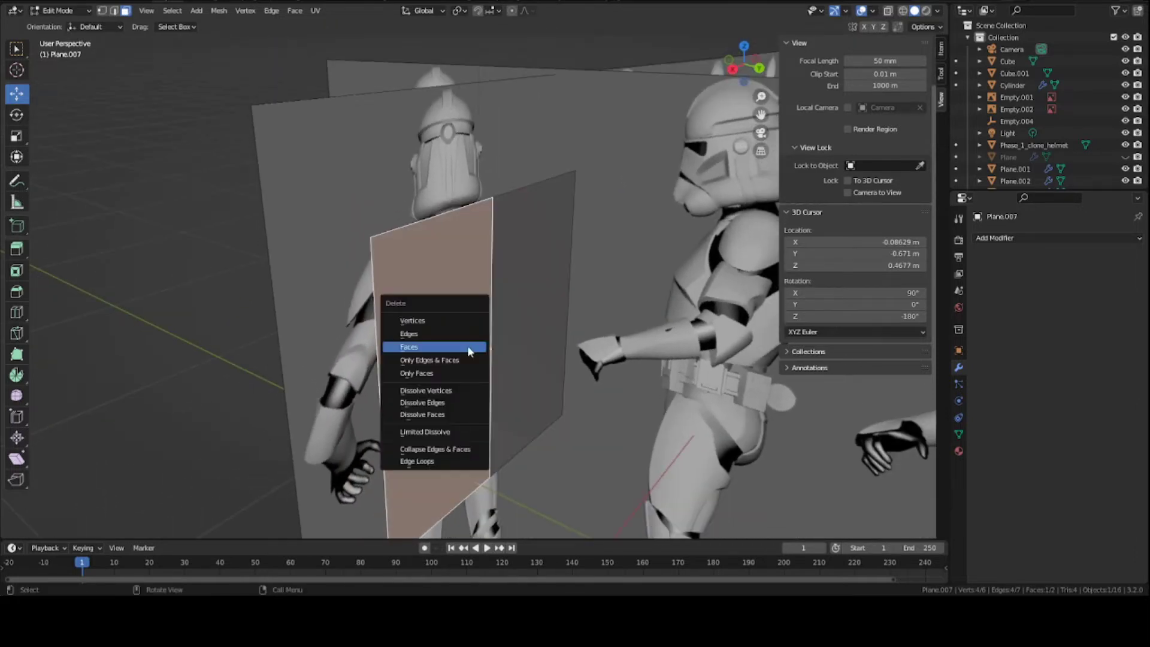
{"action": "left_click", "coordinate": [468, 347]}
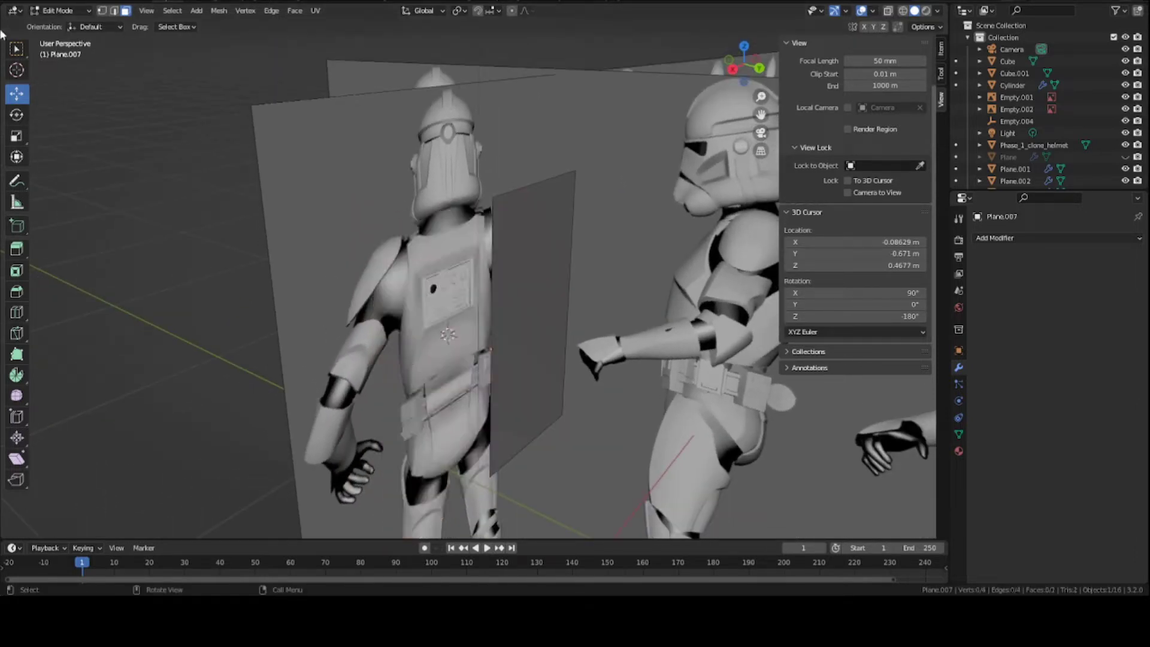
Return to Object Mode and add a Mirror modifier on the X axis with Clipping enabled to the half plane.
{"action": "left_click", "coordinate": [59, 11]}
{"action": "left_click", "coordinate": [58, 24]}
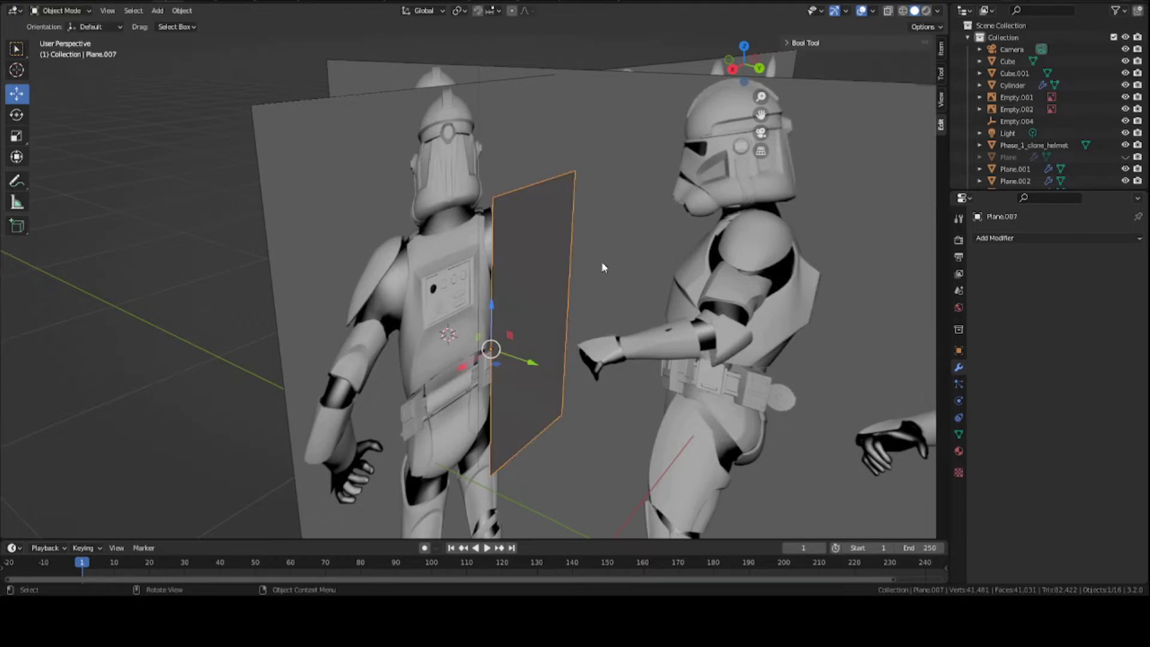
{"action": "middle_click_drag", "start_coordinate": [601, 261], "coordinate": [547, 257]}
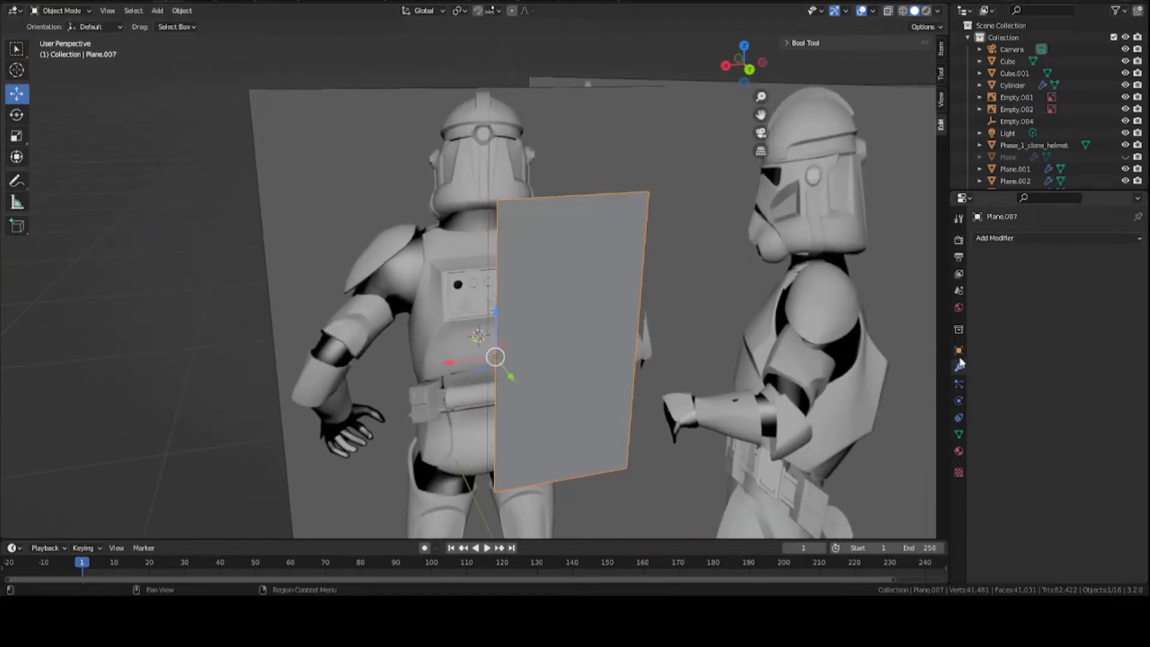
{"action": "left_click", "coordinate": [1006, 238]}
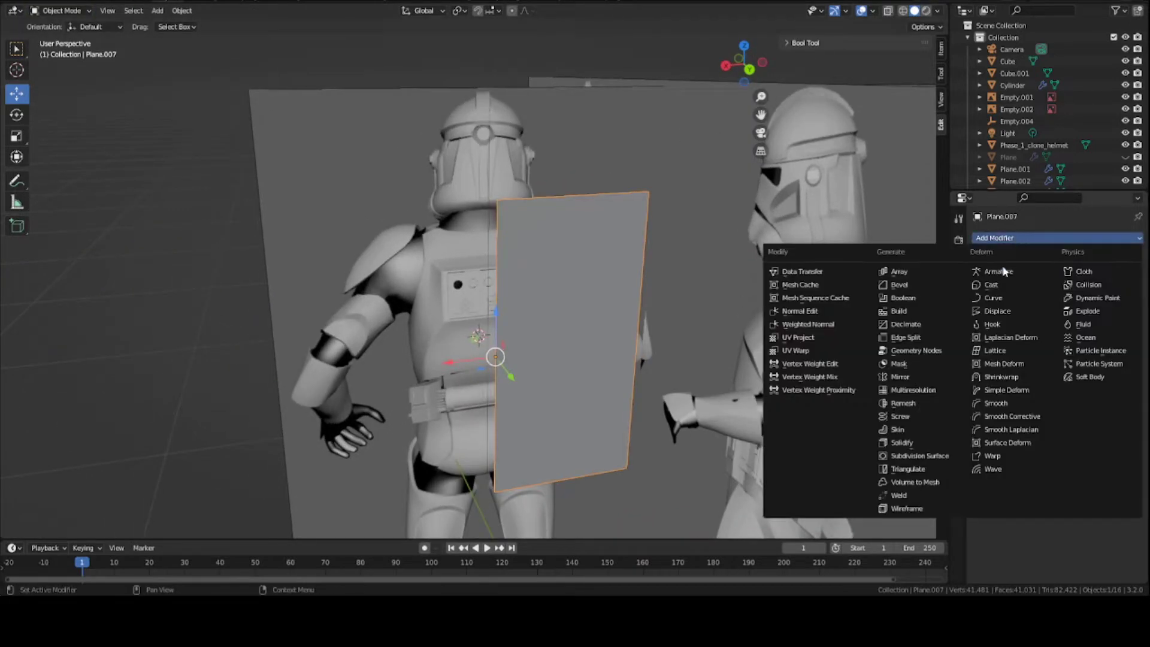
{"action": "left_click", "coordinate": [919, 391]}
{"action": "left_click", "coordinate": [1043, 333]}
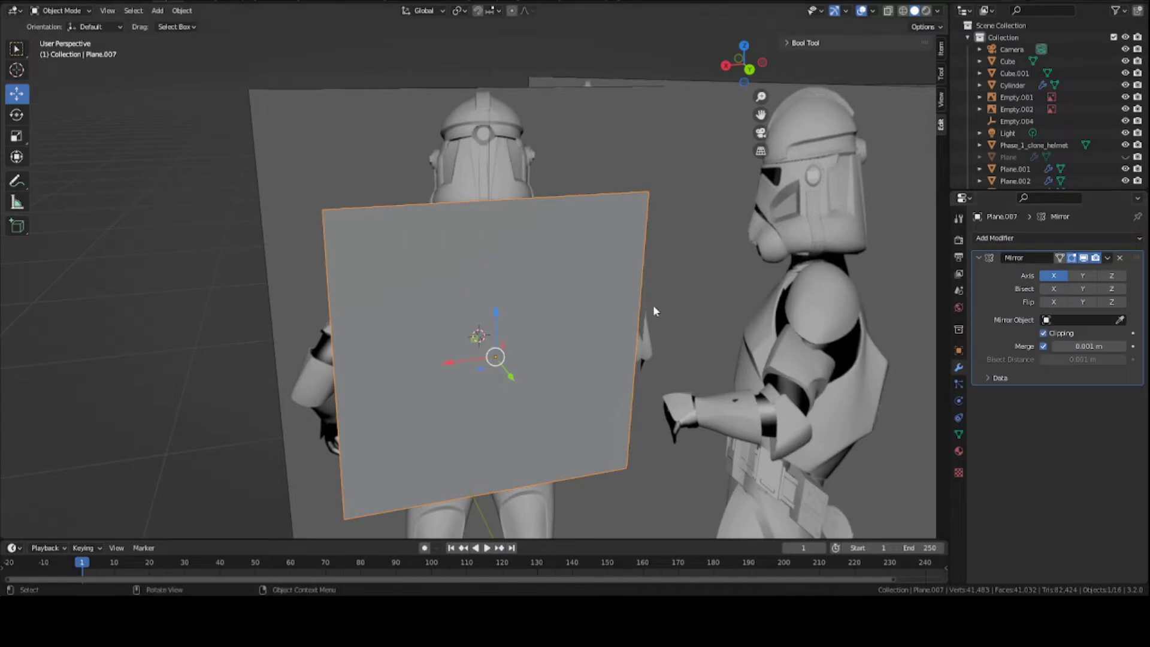
Scale the mirrored plane to about 0.158 in the back orthographic view.
{"action": "key", "text": "KP_1"}
{"action": "key", "text": "ctrl+KP_1"}
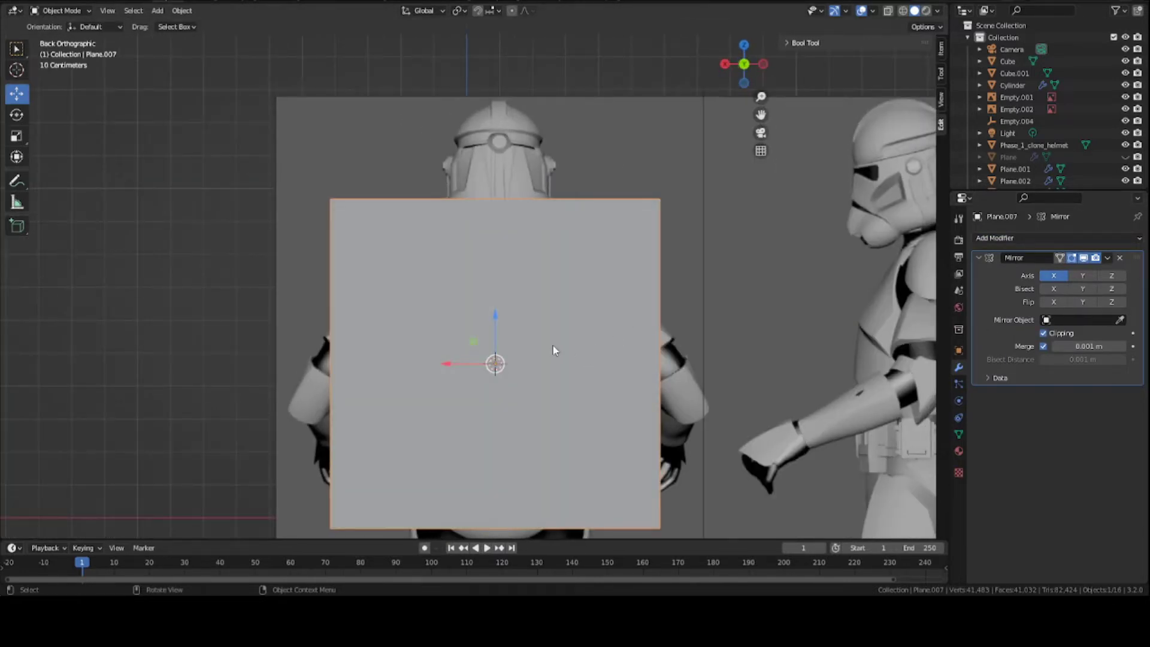
{"action": "scroll", "coordinate": [599, 336], "scroll_direction": "up", "scroll_amount": 3}
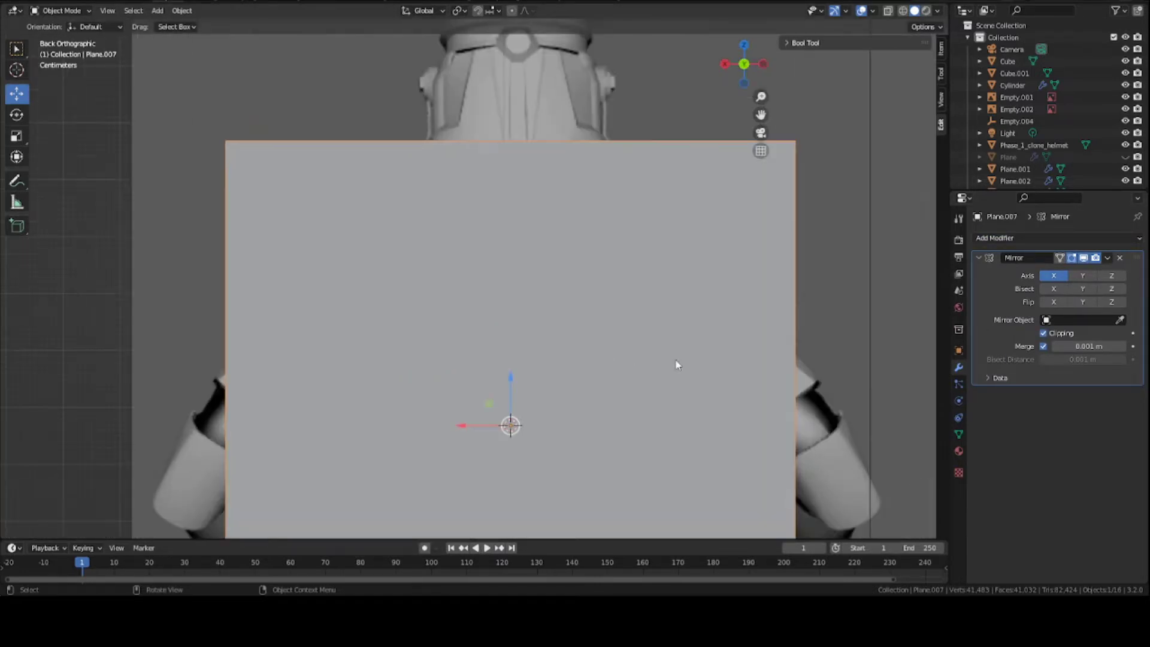
{"action": "scroll", "coordinate": [690, 349], "scroll_direction": "down", "scroll_amount": 4}
{"action": "key", "text": "s"}
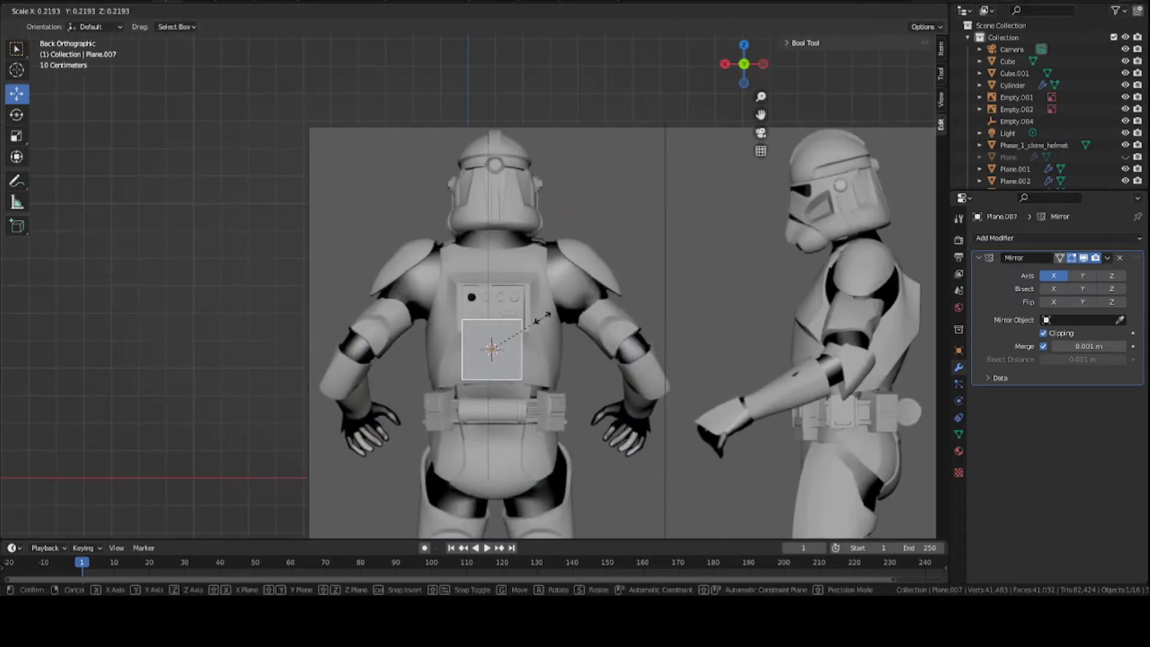
{"action": "left_click", "coordinate": [490, 354]}
{"action": "scroll", "coordinate": [493, 359], "scroll_direction": "up", "scroll_amount": 2}
{"action": "scroll", "coordinate": [492, 358], "scroll_direction": "up", "scroll_amount": 2}
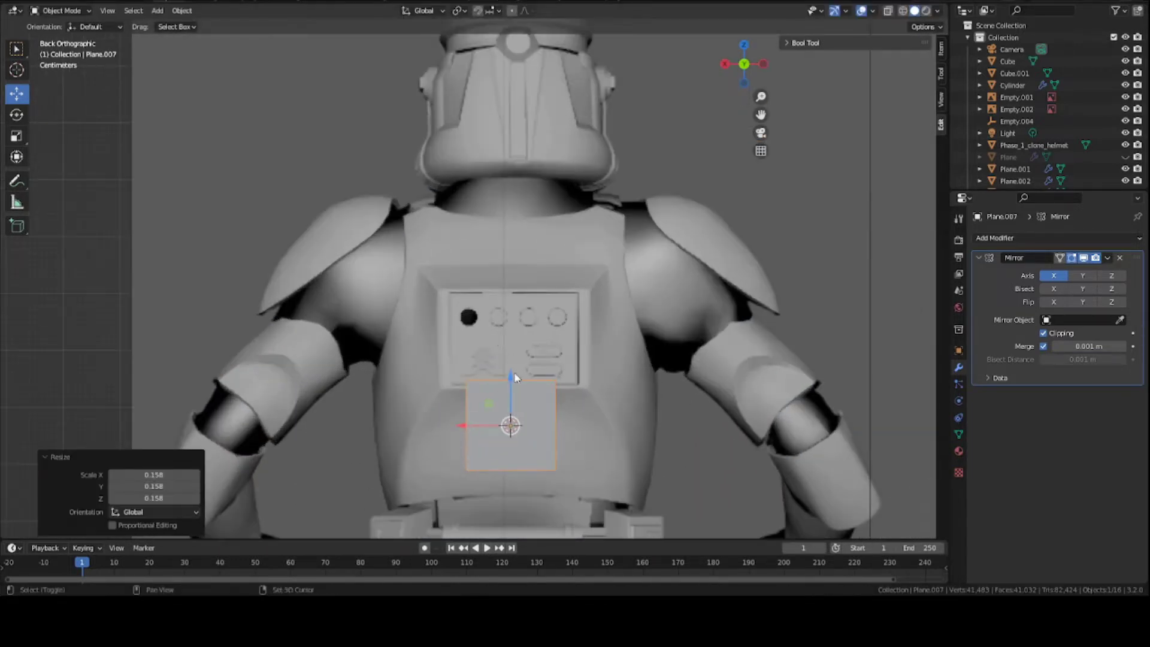
Move the plane about -0.043 m along Z onto the lower back armour, and save the file.
{"action": "middle_click_drag", "start_coordinate": [493, 358], "coordinate": [507, 330], "text": "shift"}
{"action": "key", "text": "g"}
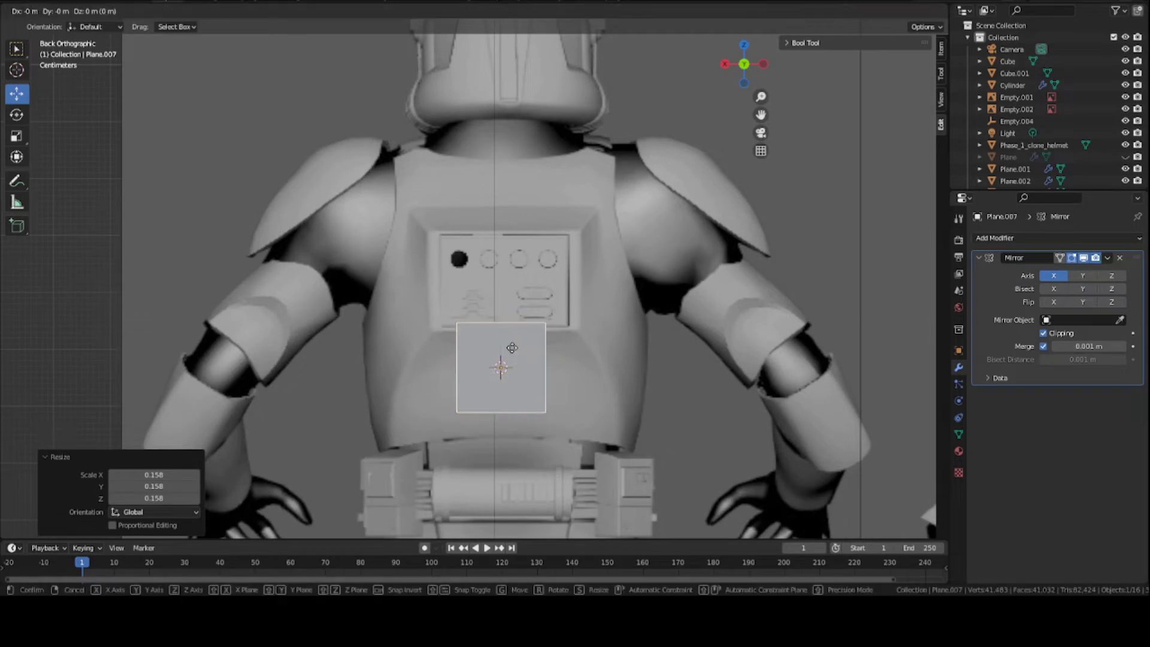
{"action": "key", "text": "z"}
{"action": "left_click", "coordinate": [513, 371]}
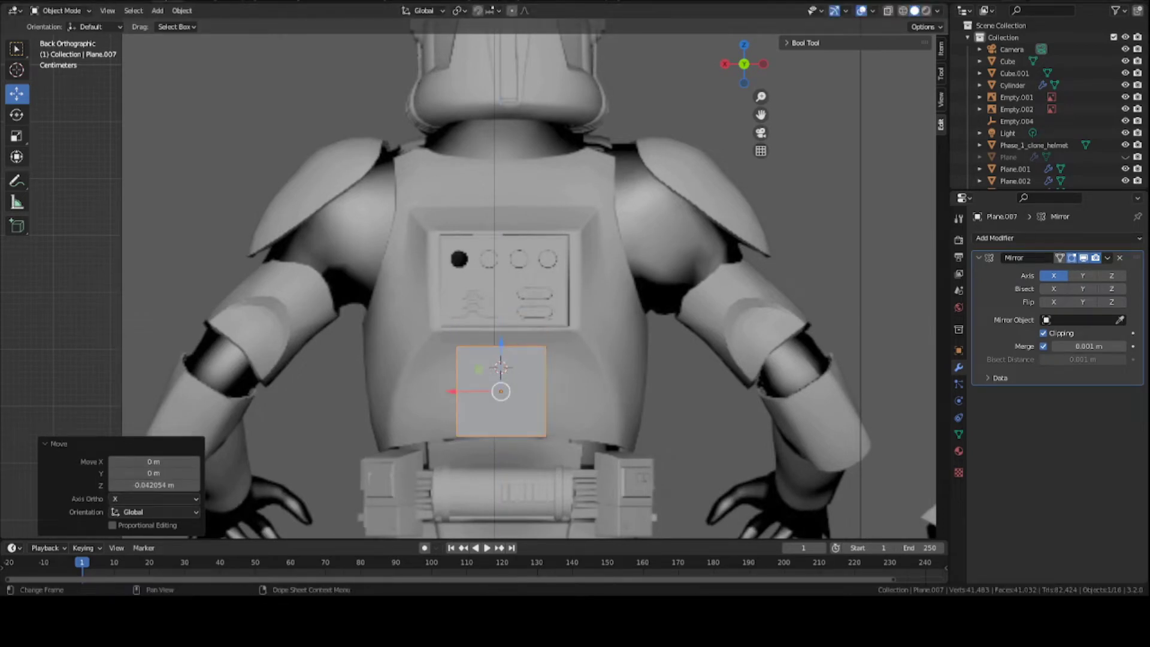
{"action": "key", "text": "ctrl+s"}
{"action": "scroll", "coordinate": [534, 379], "scroll_direction": "down", "scroll_amount": 1}
{"action": "scroll", "coordinate": [534, 384], "scroll_direction": "up", "scroll_amount": 3}
In Edit Mode, select the plane's face and move it roughly 0.7 m along Y to the back of the side-view figure.
{"action": "key", "text": "Tab"}
{"action": "middle_click_drag", "start_coordinate": [535, 413], "coordinate": [533, 379]}
{"action": "scroll", "coordinate": [534, 379], "scroll_direction": "down", "scroll_amount": 3}
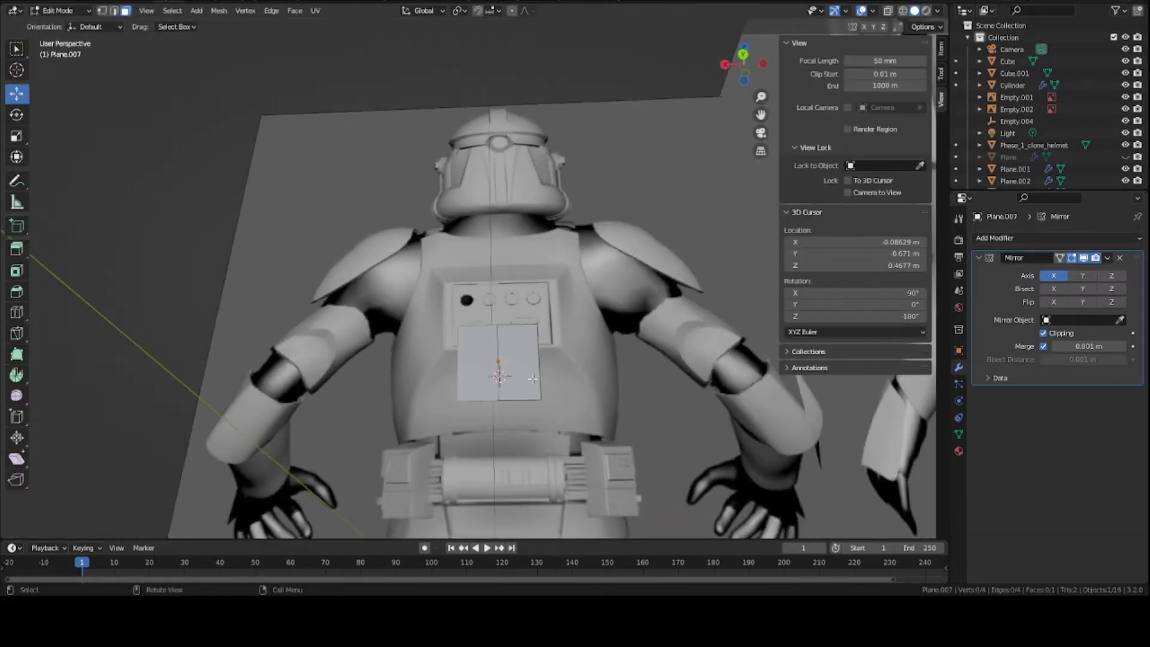
{"action": "key", "text": "KP_3"}
{"action": "key", "text": "shift+KP_7"}
{"action": "scroll", "coordinate": [532, 382], "scroll_direction": "down", "scroll_amount": 2}
{"action": "left_click", "coordinate": [517, 370]}
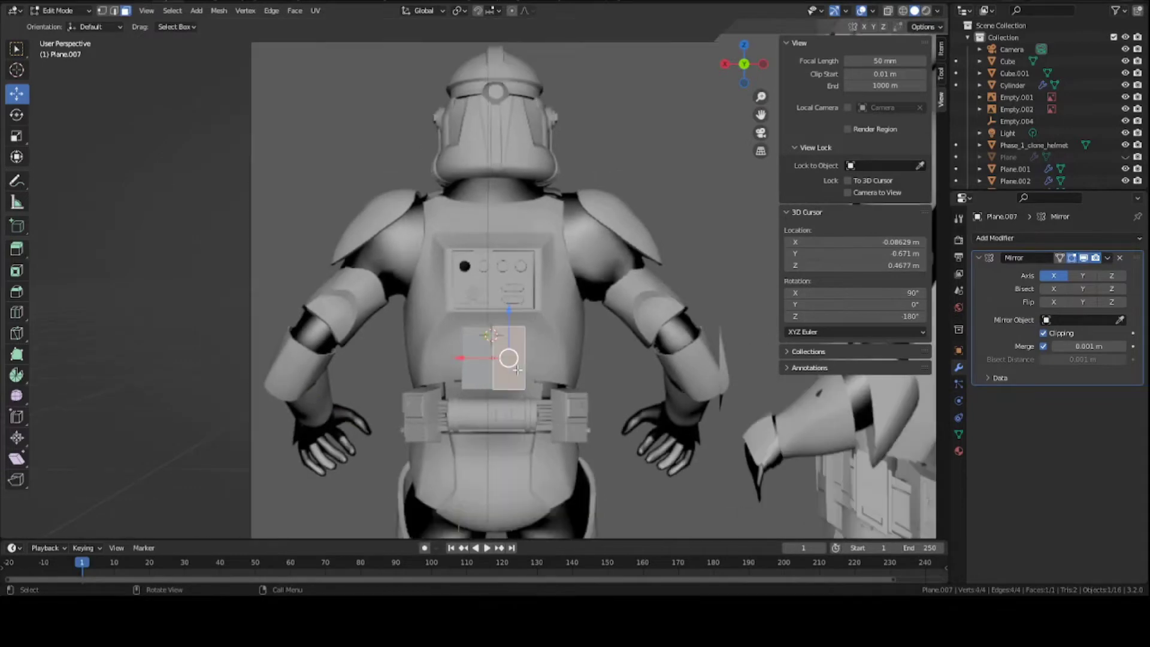
{"action": "key", "text": "KP_3"}
{"action": "scroll", "coordinate": [517, 366], "scroll_direction": "down", "scroll_amount": 2}
{"action": "scroll", "coordinate": [527, 370], "scroll_direction": "up", "scroll_amount": 4}
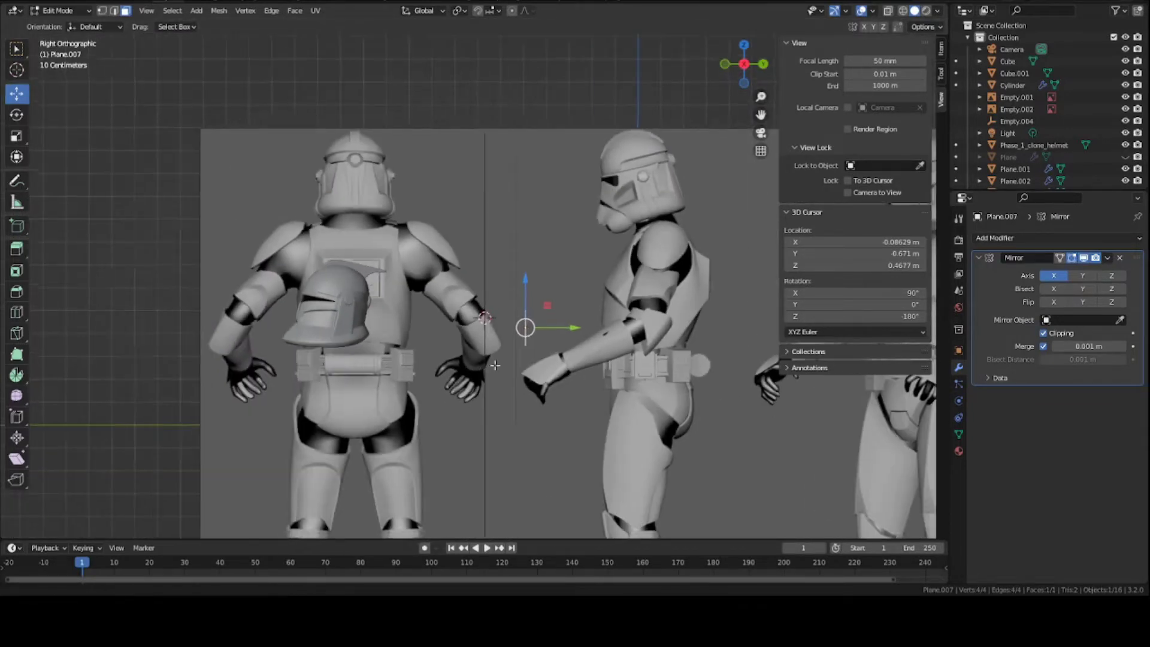
{"action": "middle_click_drag", "start_coordinate": [546, 363], "coordinate": [315, 355], "text": "shift"}
{"action": "key", "text": "g"}
{"action": "key", "text": "y"}
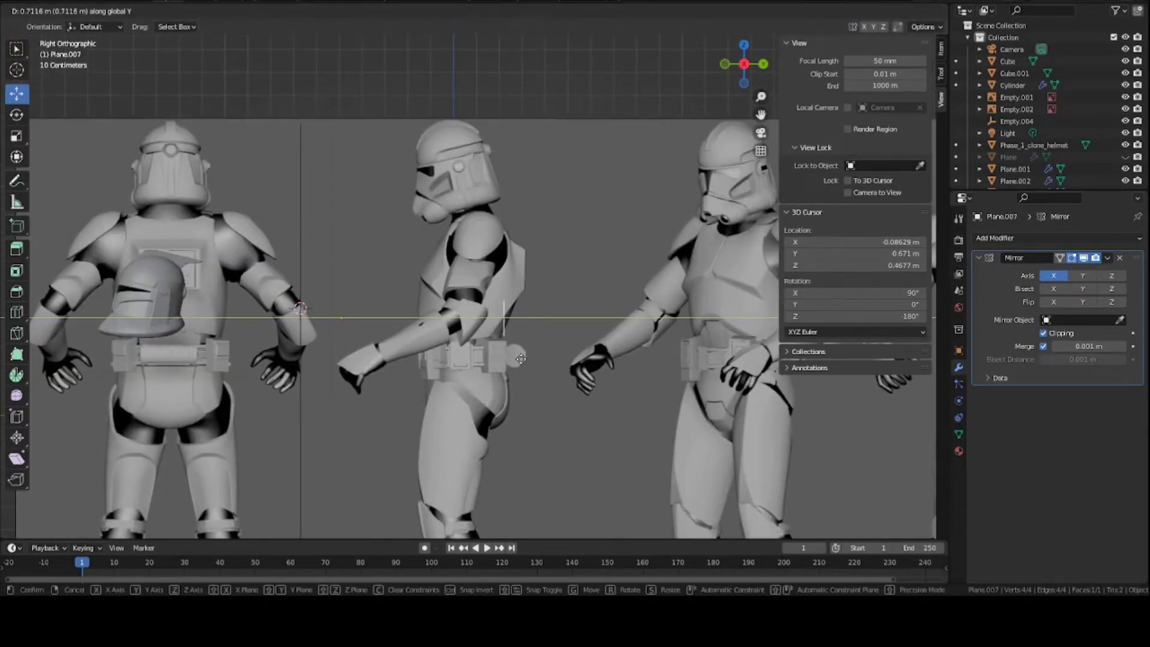
{"action": "left_click", "coordinate": [512, 360]}
Fine-tune the face's position along Y against the lower back armour in the side view.
{"action": "middle_click_drag", "start_coordinate": [535, 369], "coordinate": [517, 361], "text": "shift"}
{"action": "scroll", "coordinate": [517, 360], "scroll_direction": "up", "scroll_amount": 3}
{"action": "key", "text": "g"}
{"action": "key", "text": "y"}
{"action": "left_click", "coordinate": [452, 318]}
Select the face's upper edge and move it about 0.049 m along Y to the back armour's outline.
{"action": "middle_click_drag", "start_coordinate": [451, 318], "coordinate": [422, 360]}
{"action": "key", "text": "2"}
{"action": "left_click", "coordinate": [434, 276]}
{"action": "mouse_move", "coordinate": [433, 277]}
{"action": "middle_mouse_down"}
{"action": "mouse_move", "coordinate": [383, 324]}
{"action": "mouse_move", "coordinate": [446, 278]}
{"action": "middle_mouse_up"}
{"action": "key", "text": "KP_3"}
{"action": "scroll", "coordinate": [453, 298], "scroll_direction": "down", "scroll_amount": 3}
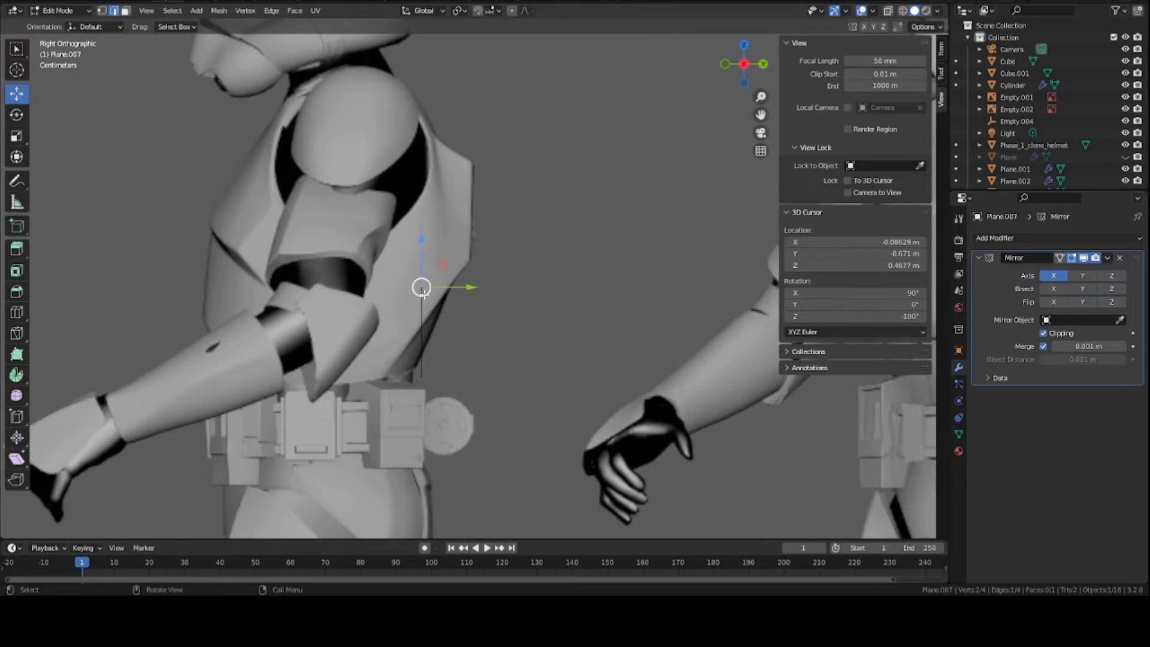
{"action": "left_click_drag", "start_coordinate": [421, 290], "coordinate": [449, 286]}
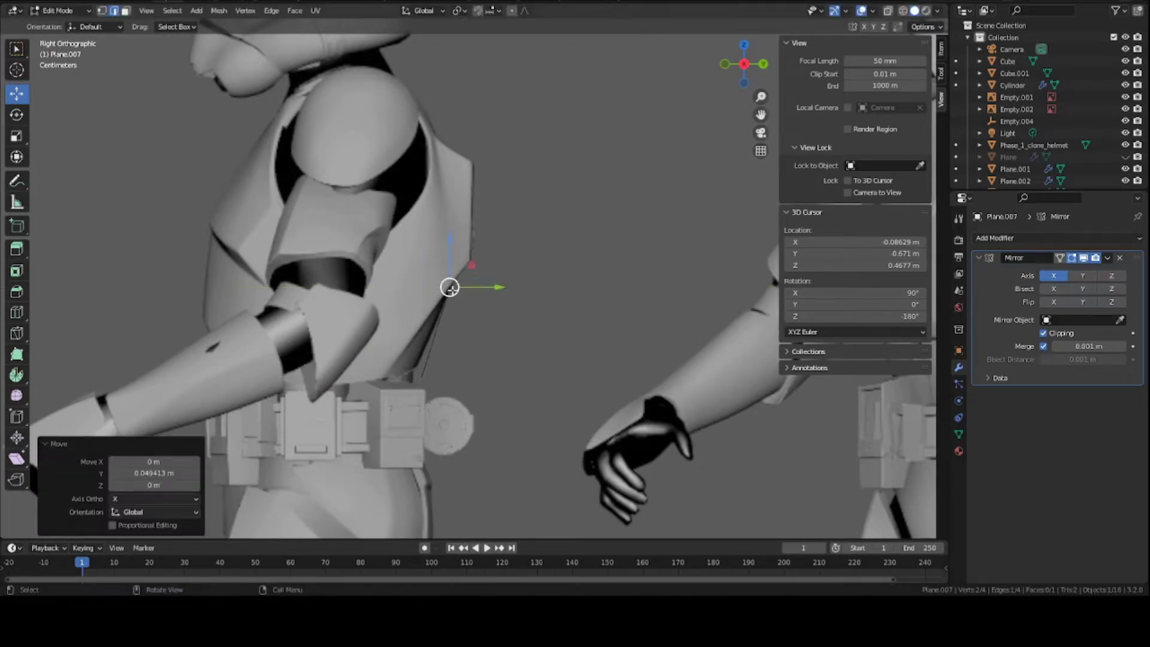
Select the face's lower edge and move it about -0.02 m along Y to slant the face along the side reference.
{"action": "middle_click_drag", "start_coordinate": [449, 287], "coordinate": [448, 370]}
{"action": "left_click", "coordinate": [449, 371]}
{"action": "key", "text": "KP_3"}
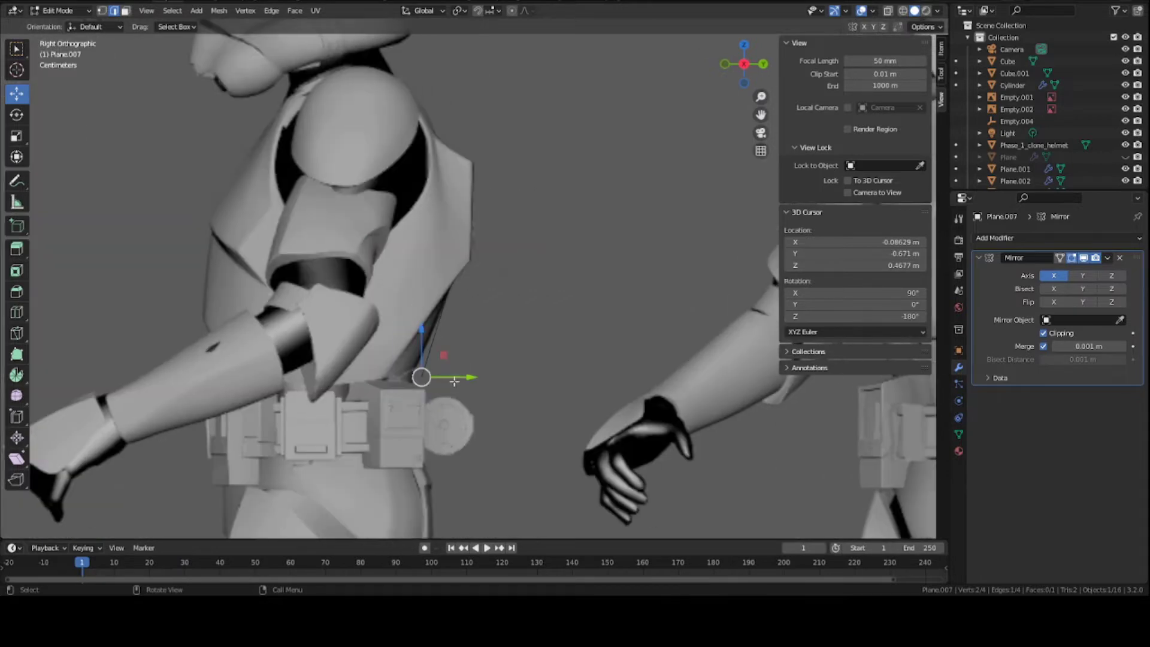
{"action": "key", "text": "g"}
{"action": "key", "text": "y"}
{"action": "left_click", "coordinate": [504, 366]}
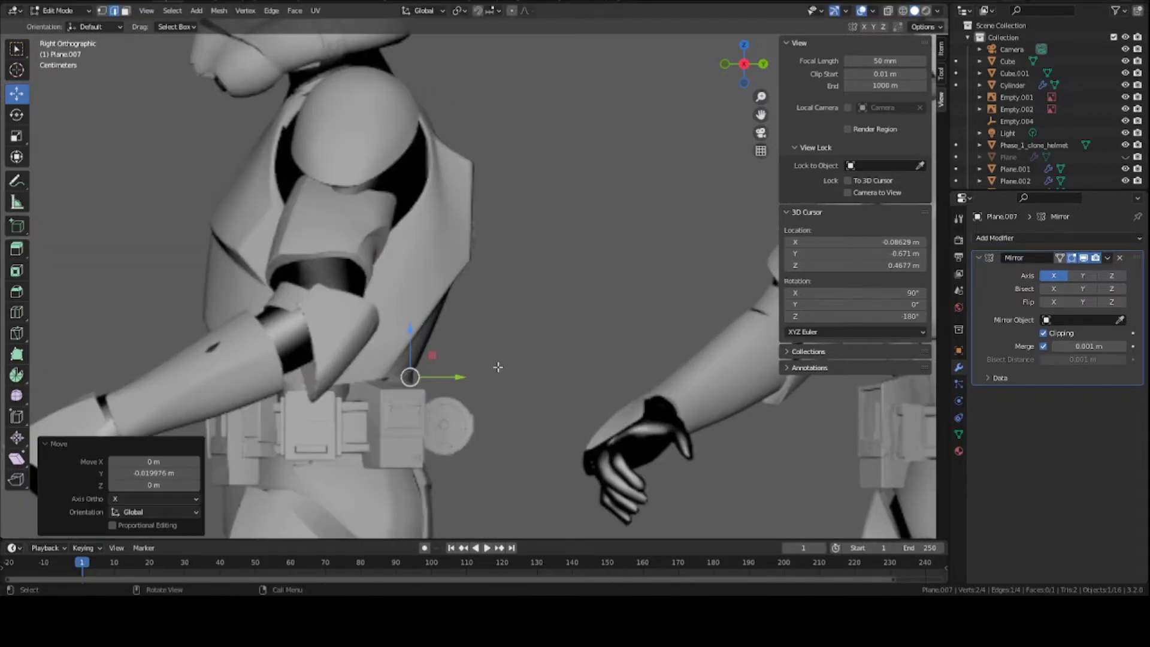
In the back view, move the face's outer vertical edge outward along X to the side of the lower back armour.
{"action": "key", "text": "ctrl+KP_1"}
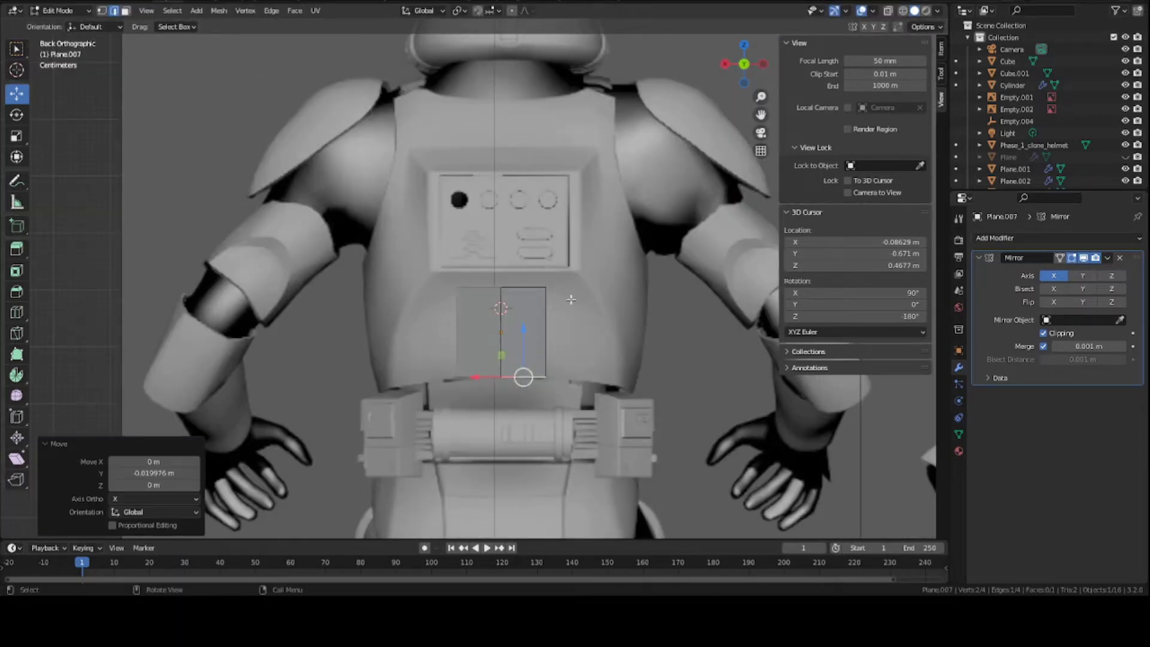
{"action": "left_click", "coordinate": [546, 350]}
{"action": "scroll", "coordinate": [546, 351], "scroll_direction": "up", "scroll_amount": 4}
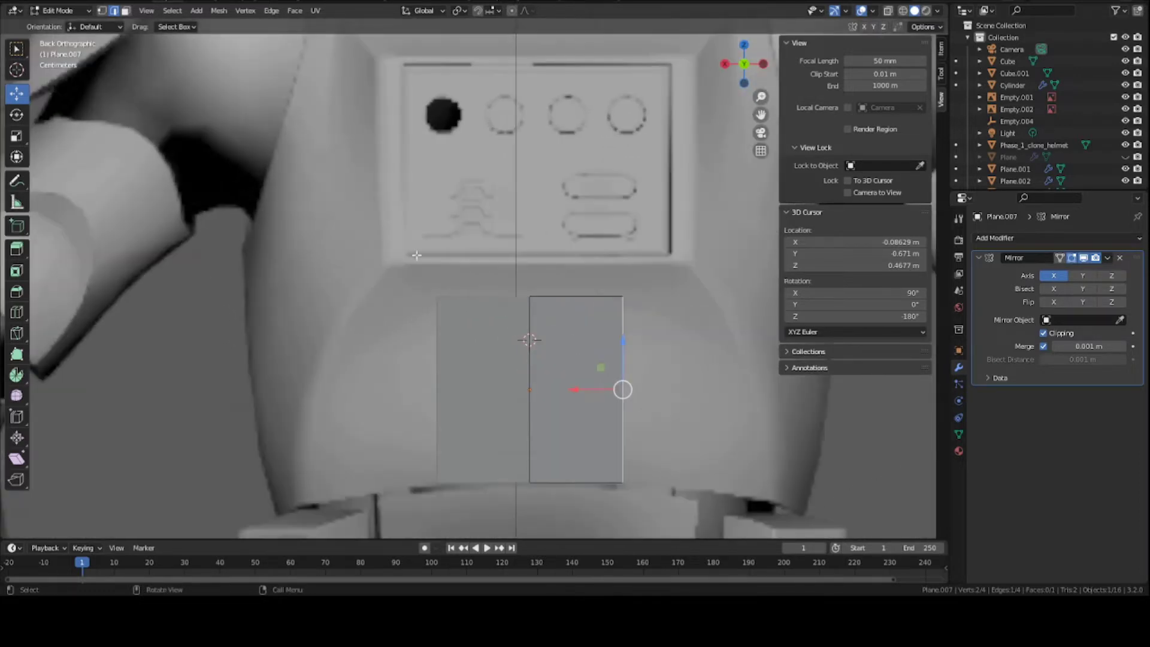
{"action": "scroll", "coordinate": [293, 279], "scroll_direction": "down", "scroll_amount": 3}
{"action": "key", "text": "g"}
{"action": "key", "text": "x"}
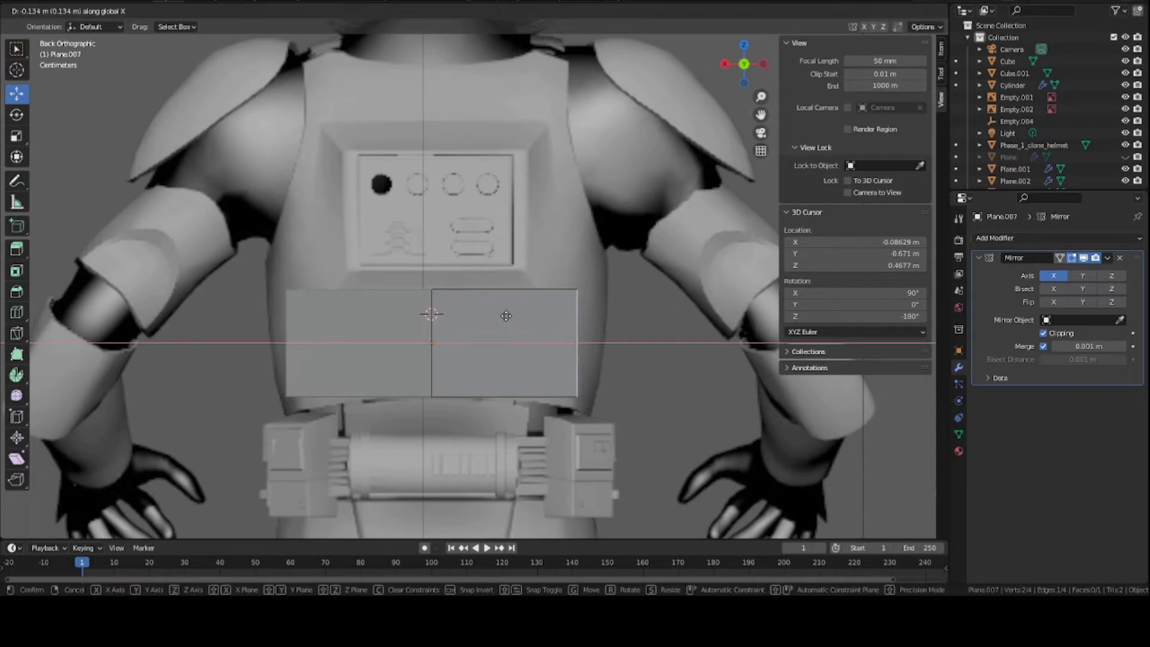
{"action": "left_click", "coordinate": [521, 317]}
Move the face's upper outer vertex about 0.077 m along X toward the corner of the back panel.
{"action": "left_click", "coordinate": [583, 283]}
{"action": "key", "text": "g"}
{"action": "key", "text": "x"}
{"action": "left_click", "coordinate": [528, 273]}
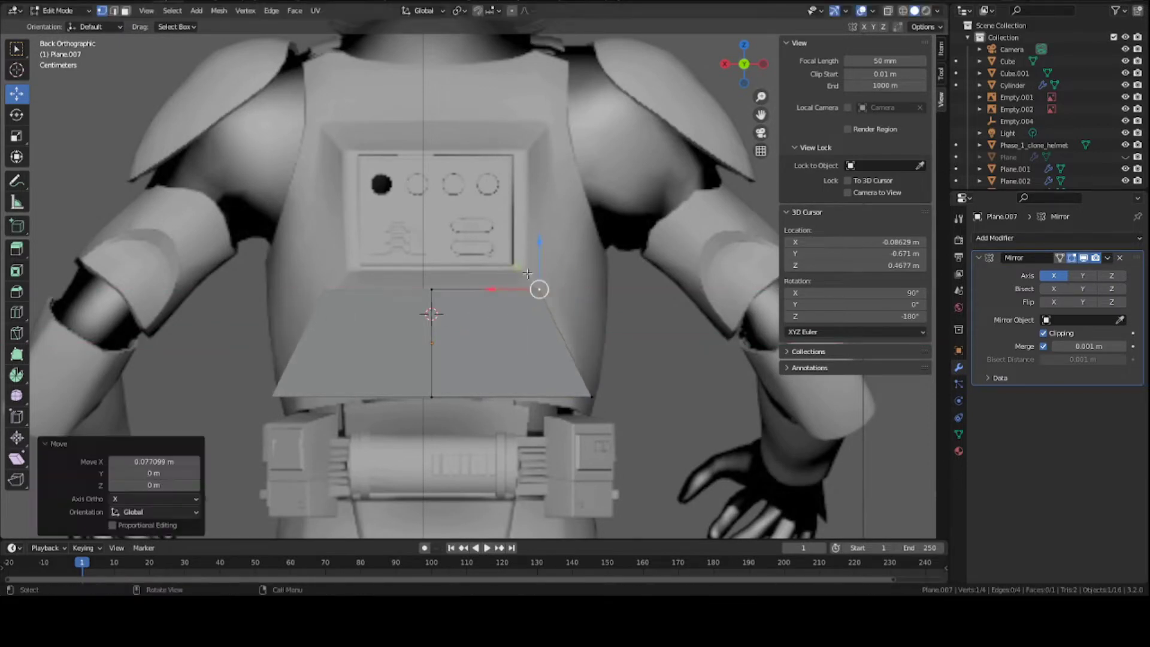
Move the plate's lower outer vertex about 0.018 m inward along X and down to the reference's lower corner, and save the file.
{"action": "left_click", "coordinate": [597, 383]}
{"action": "key", "text": "g"}
{"action": "key", "text": "x"}
{"action": "left_click", "coordinate": [582, 387]}
{"action": "key", "text": "g"}
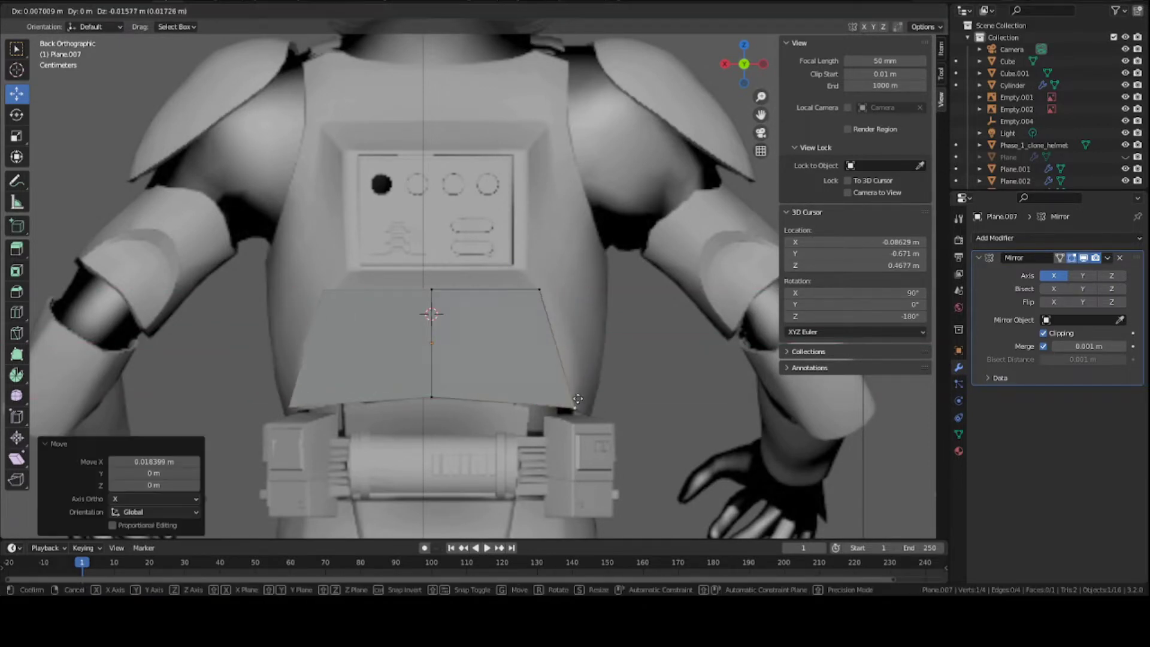
{"action": "left_click", "coordinate": [576, 395]}
{"action": "key", "text": "ctrl+s"}
In the right side view, move the lower outer vertex along Y toward the front of the armour, leave Edit Mode and save.
{"action": "key", "text": "2"}
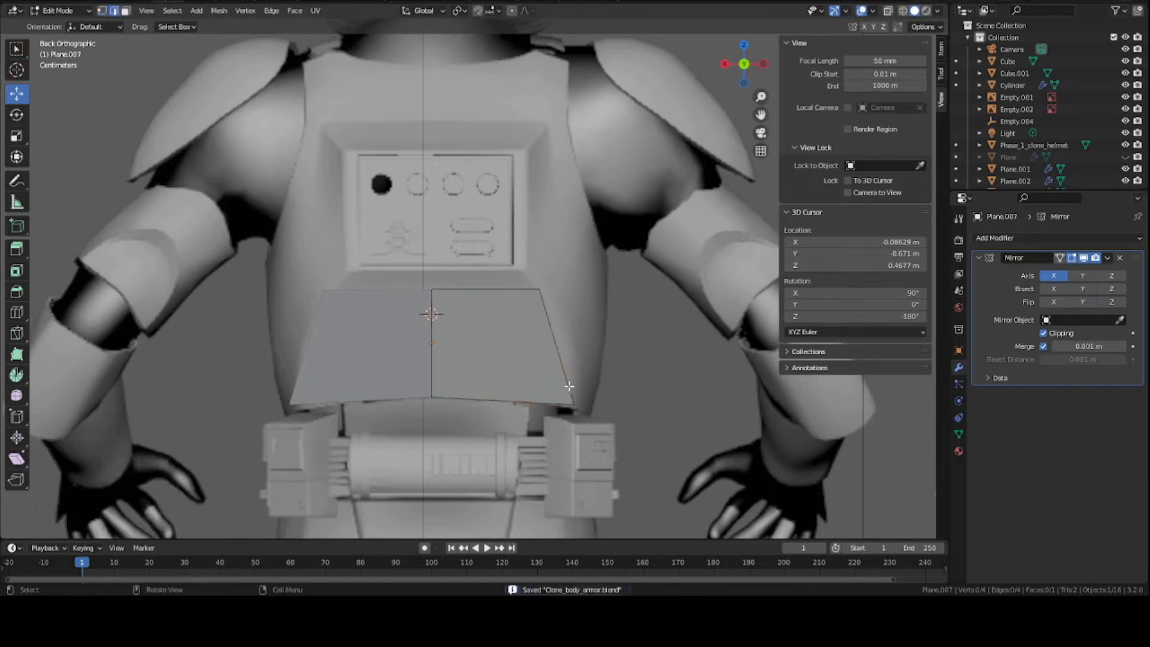
{"action": "key", "text": "KP_3"}
{"action": "key", "text": "1"}
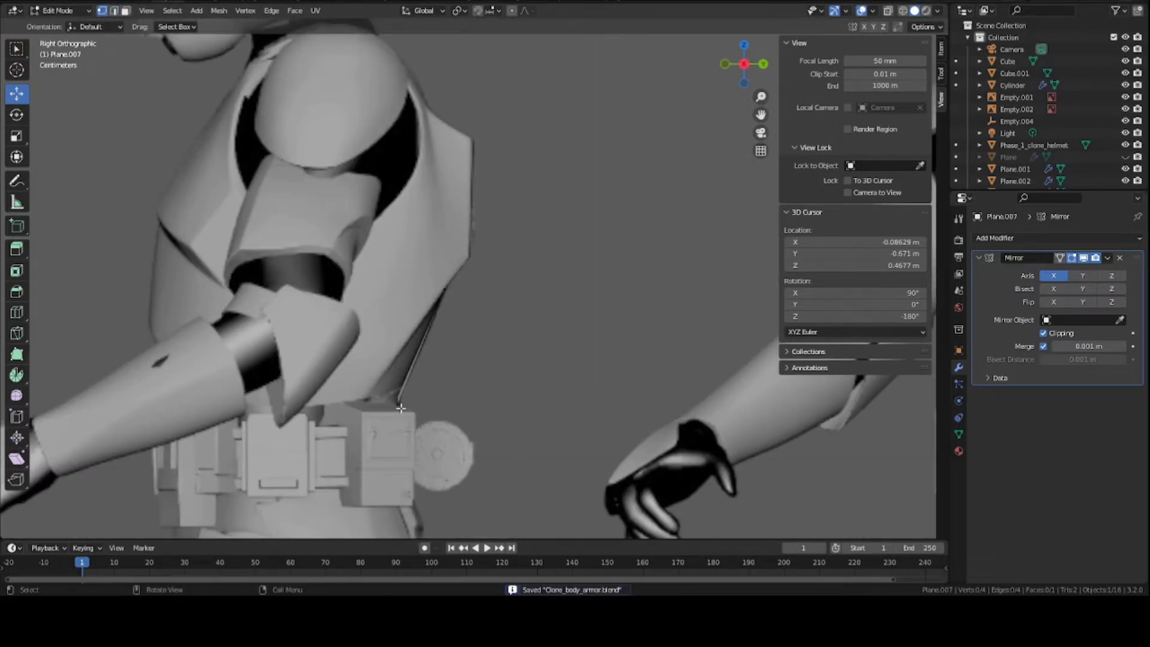
{"action": "left_click", "coordinate": [396, 405]}
{"action": "key", "text": "g"}
{"action": "key", "text": "y"}
{"action": "left_click", "coordinate": [371, 396]}
{"action": "middle_click_drag", "start_coordinate": [370, 395], "coordinate": [427, 392]}
{"action": "left_click", "coordinate": [372, 390]}
{"action": "left_click_drag", "start_coordinate": [427, 389], "coordinate": [430, 403]}
{"action": "middle_click_drag", "start_coordinate": [430, 403], "coordinate": [363, 455]}
{"action": "key", "text": "Tab"}
{"action": "key", "text": "ctrl+s"}
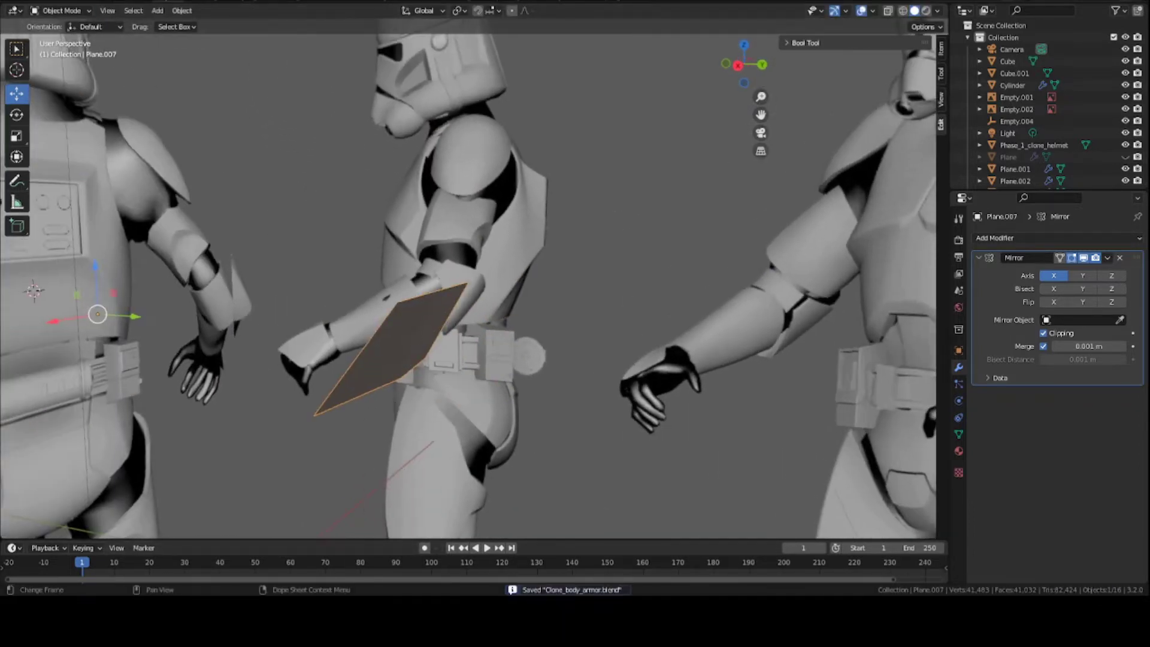
Check the mirrored plate against the lower back armour in the back view.
{"action": "key", "text": "ctrl+KP_1"}
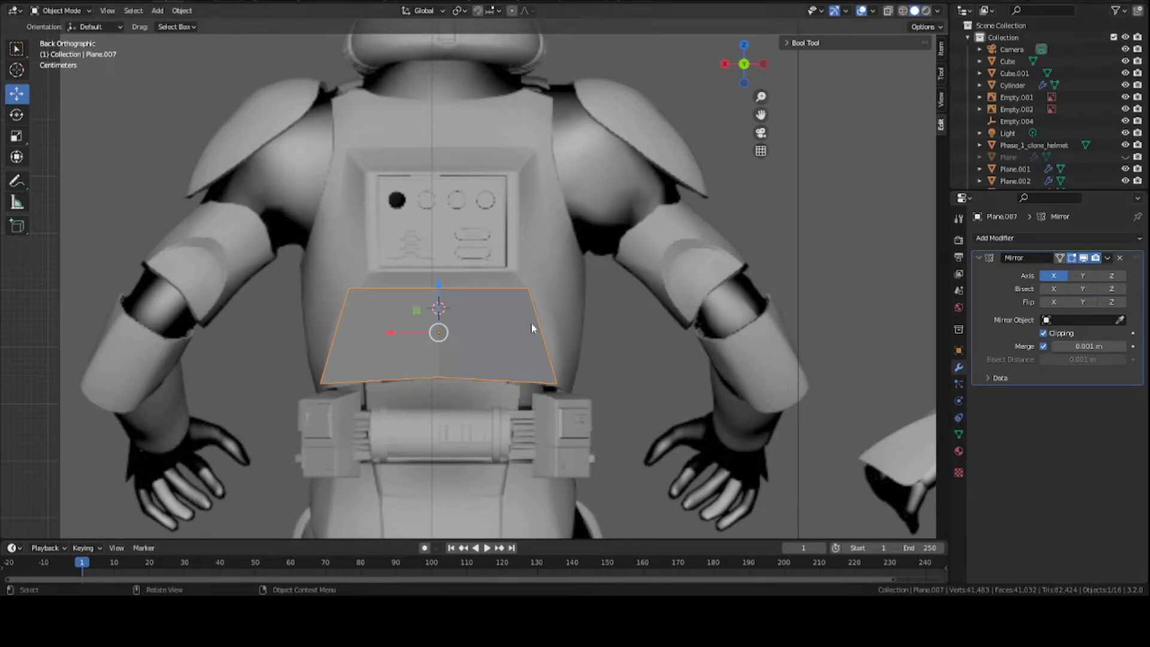
{"action": "left_click", "coordinate": [743, 65]}
{"action": "left_click", "coordinate": [744, 64]}
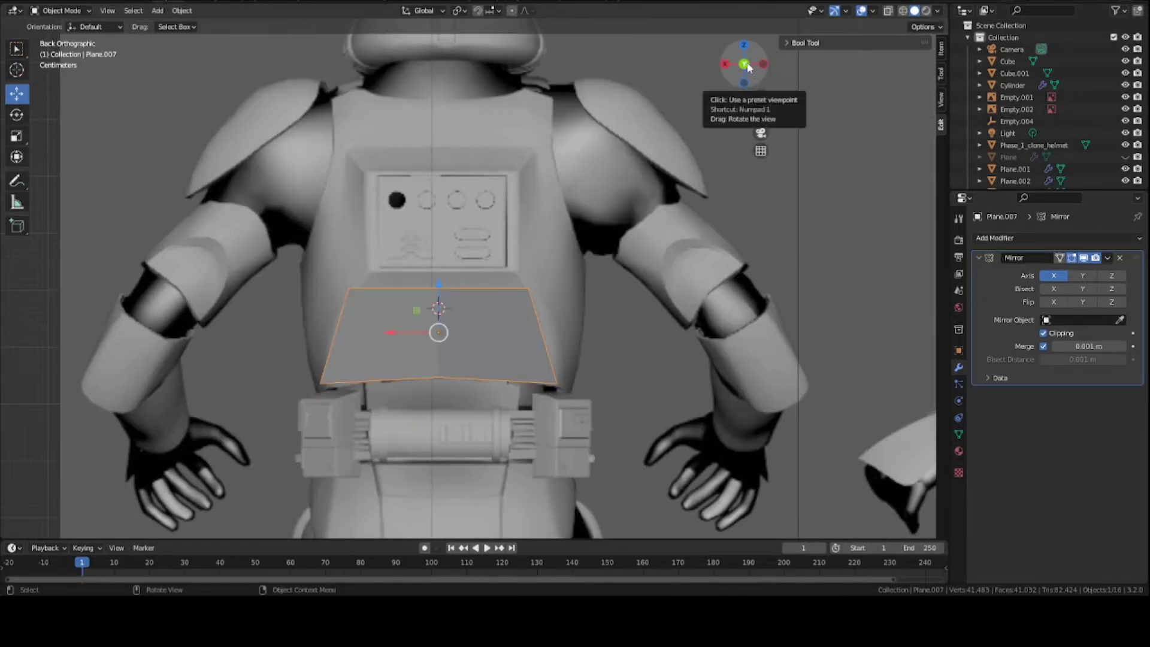
{"action": "left_click", "coordinate": [747, 64]}
{"action": "left_click", "coordinate": [747, 65]}
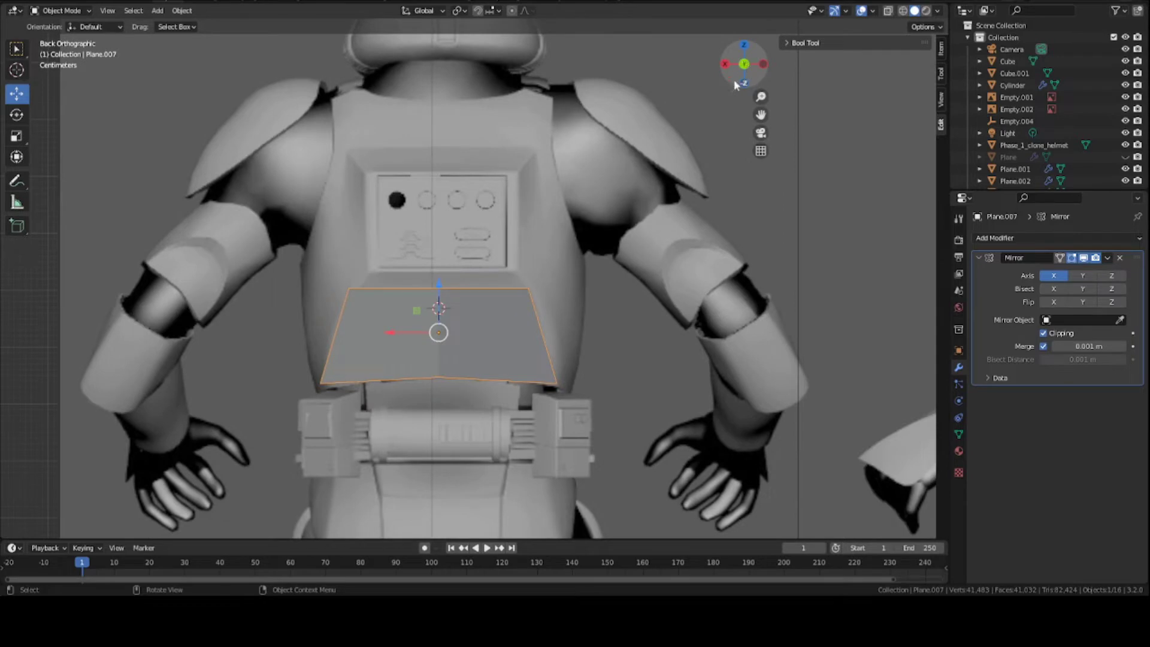
{"action": "scroll", "coordinate": [532, 334], "scroll_direction": "up", "scroll_amount": 3}
{"action": "scroll", "coordinate": [524, 350], "scroll_direction": "down", "scroll_amount": 4}
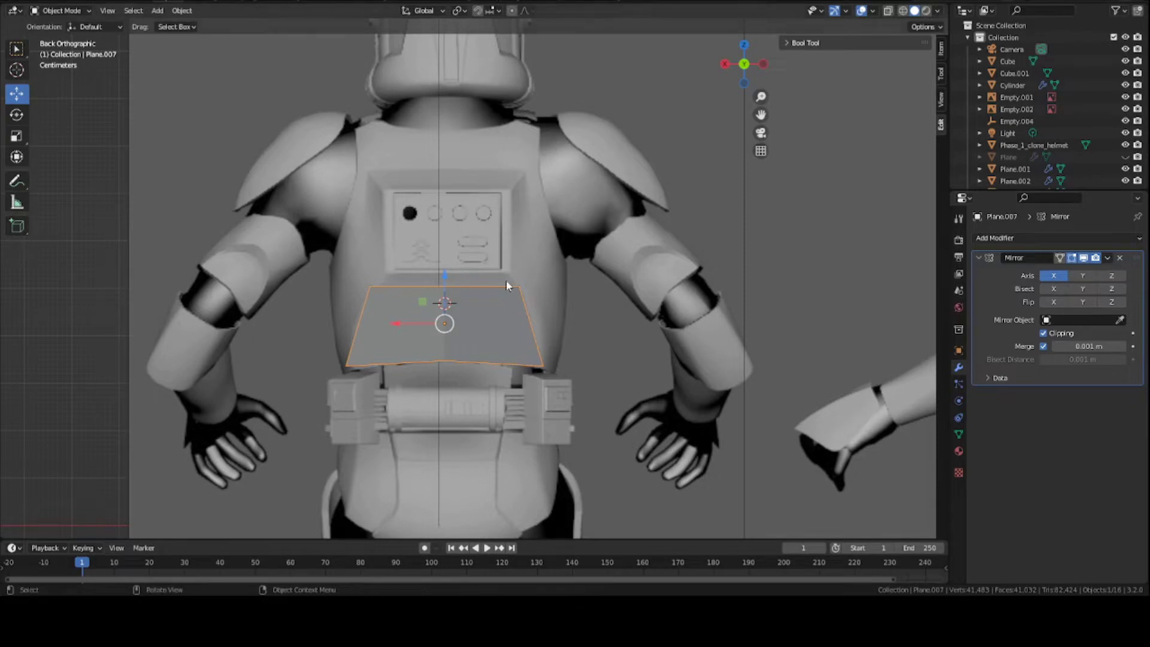
In Edit Mode, move the plate's upper outer vertex about 0.005 m inward along X toward the back panel's corner.
{"action": "key", "text": "Tab"}
{"action": "key", "text": "n"}
{"action": "scroll", "coordinate": [515, 292], "scroll_direction": "up", "scroll_amount": 3}
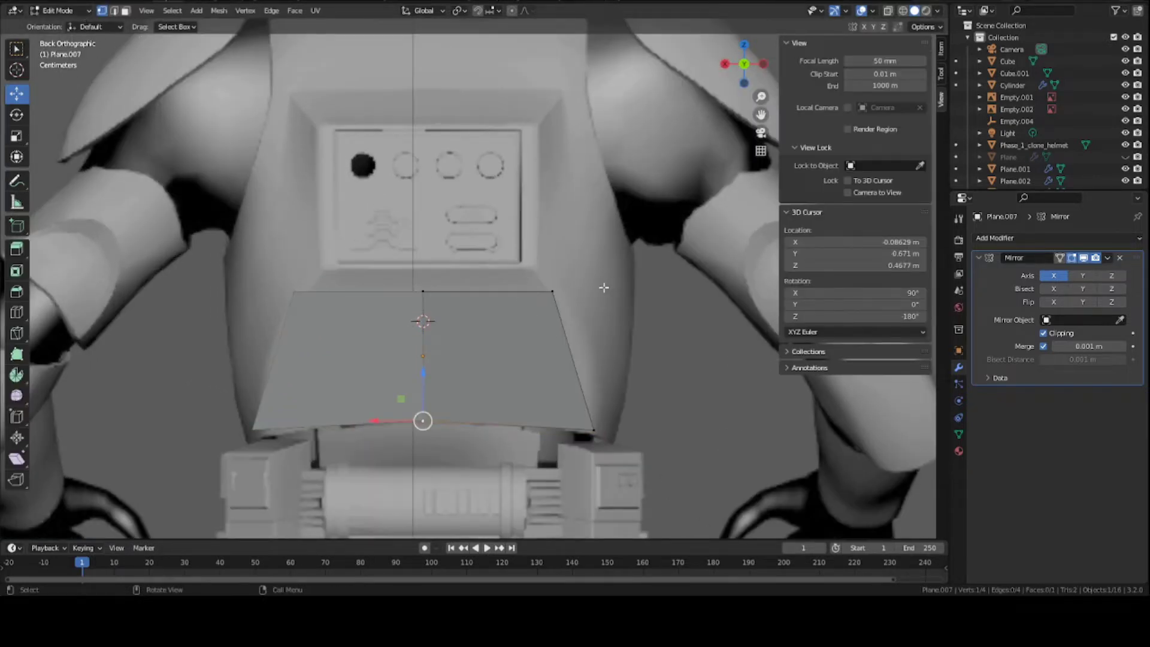
{"action": "scroll", "coordinate": [574, 264], "scroll_direction": "down", "scroll_amount": 4}
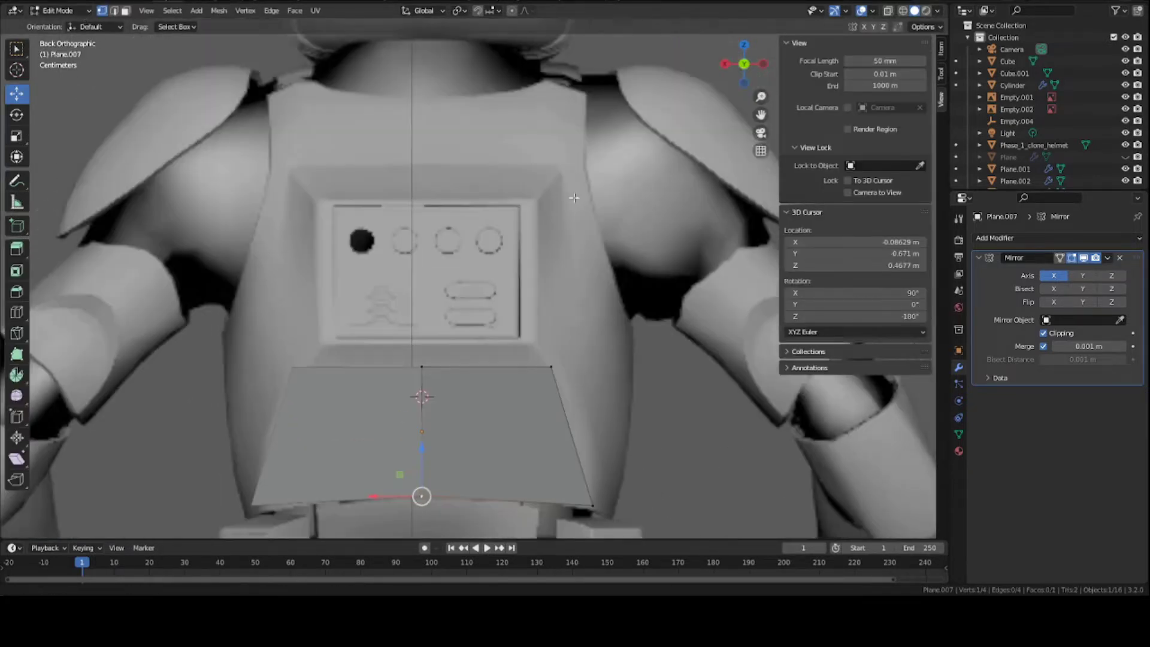
{"action": "scroll", "coordinate": [521, 335], "scroll_direction": "up", "scroll_amount": 3}
{"action": "middle_click_drag", "start_coordinate": [535, 436], "coordinate": [493, 312], "text": "shift"}
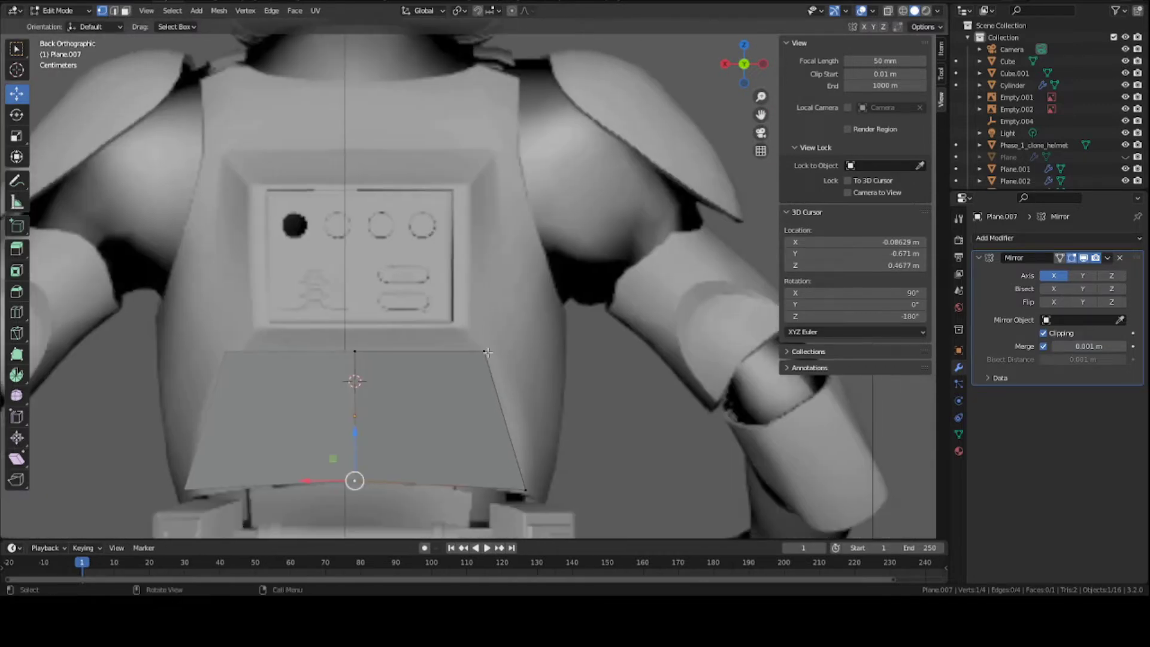
{"action": "left_click", "coordinate": [487, 354]}
{"action": "left_click_drag", "start_coordinate": [485, 357], "coordinate": [480, 357]}
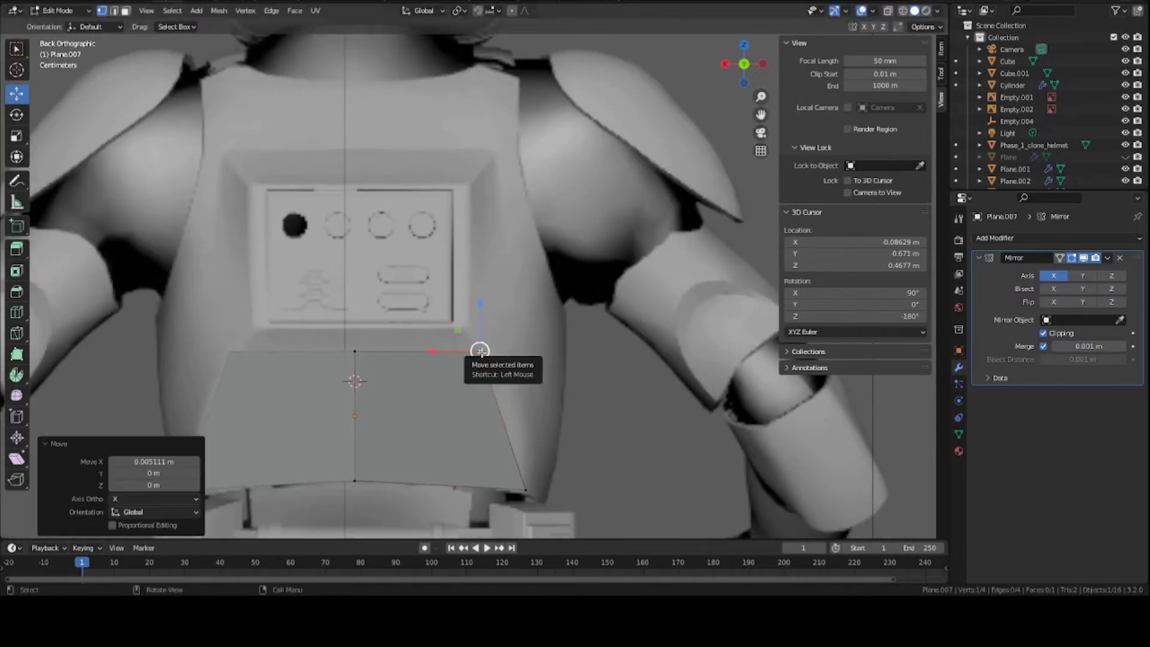
In the back view, extrude the plate's slanted outer edge outward along X to the side of the back armour.
{"action": "key", "text": "KP_3"}
{"action": "key", "text": "ctrl+KP_1"}
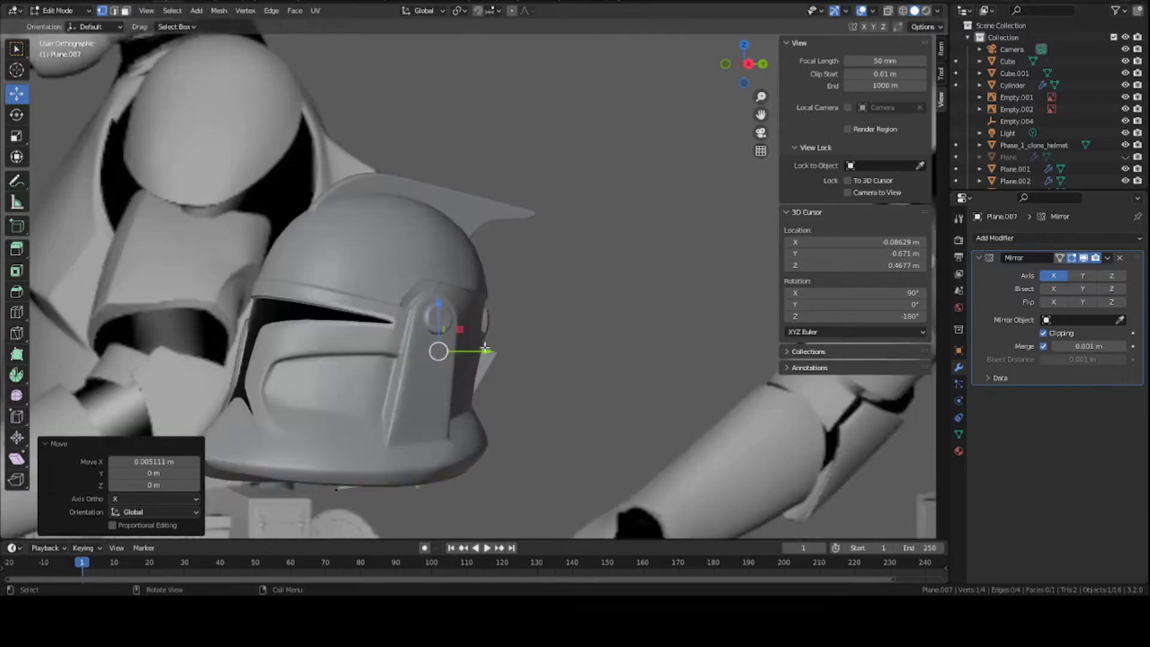
{"action": "key", "text": "2"}
{"action": "left_click", "coordinate": [492, 399]}
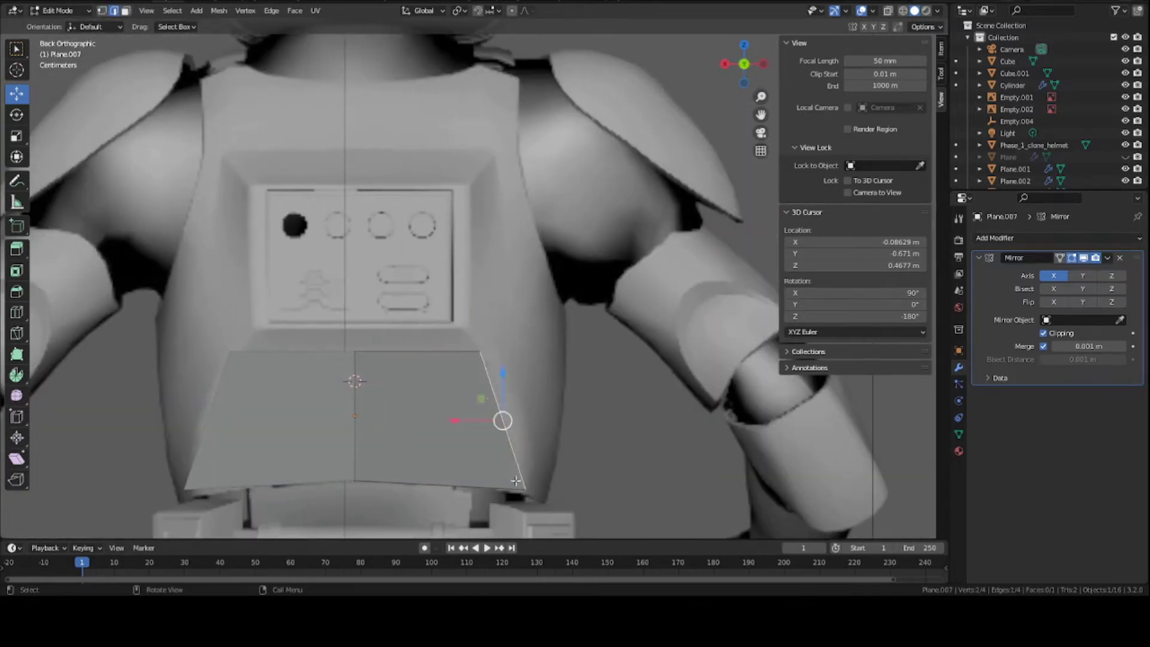
{"action": "middle_click_drag", "start_coordinate": [577, 395], "coordinate": [543, 366], "text": "shift"}
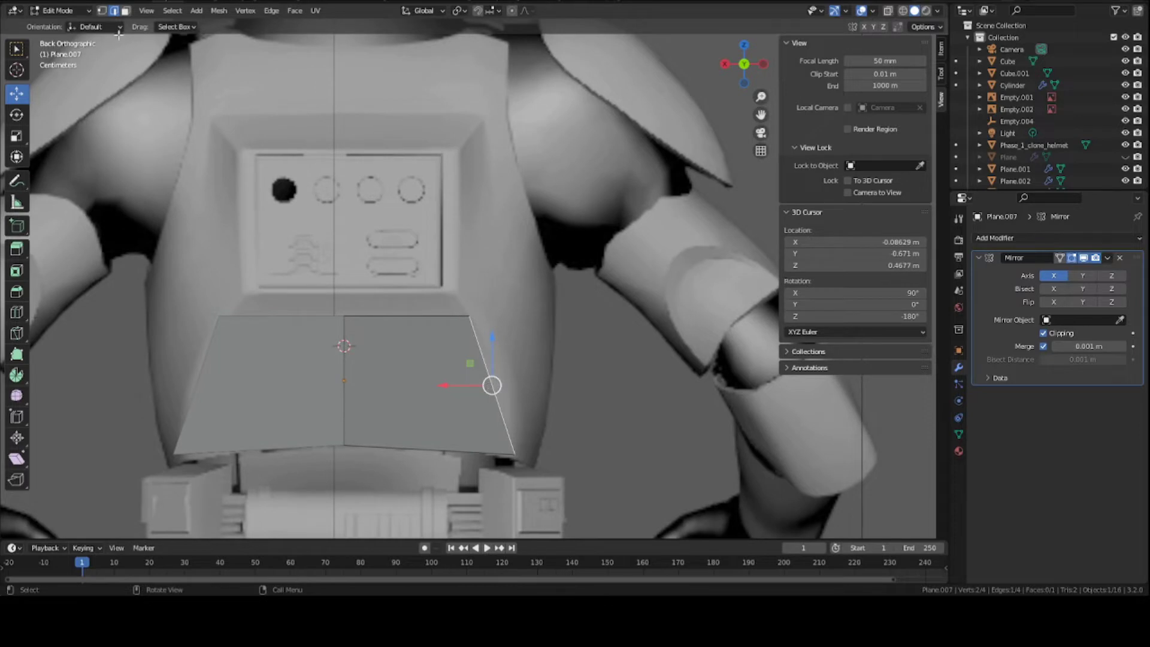
{"action": "key", "text": "e"}
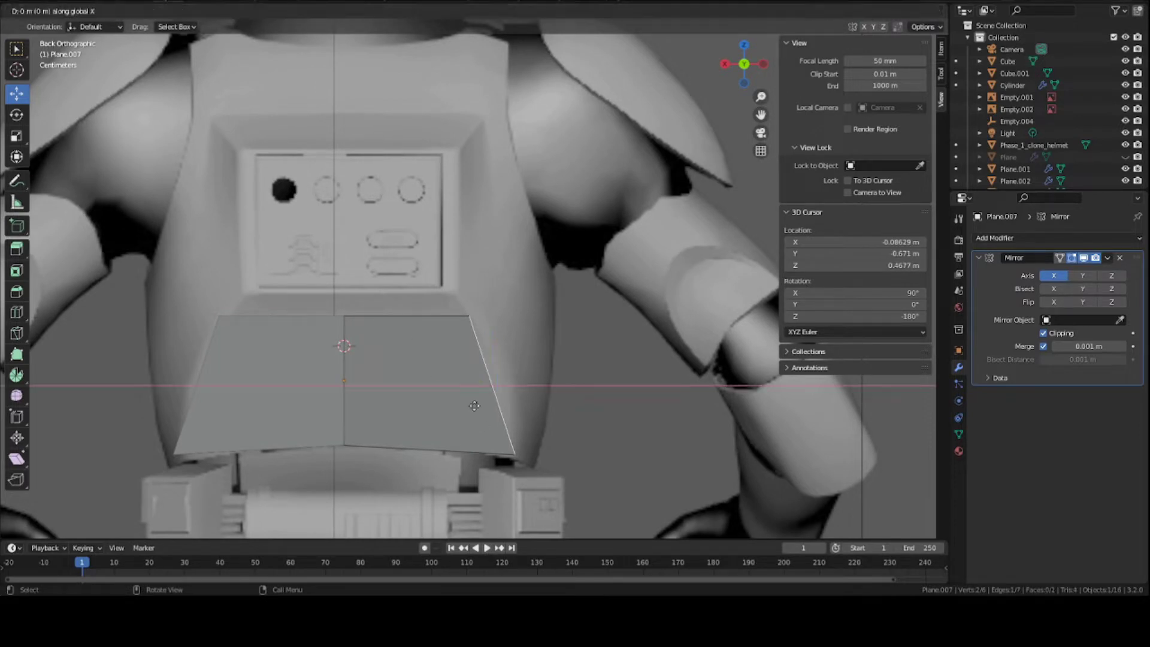
{"action": "left_click", "coordinate": [610, 467]}
Move the new side face's two lower vertices and its upper outer vertex to follow the armour's outline.
{"action": "key", "text": "g"}
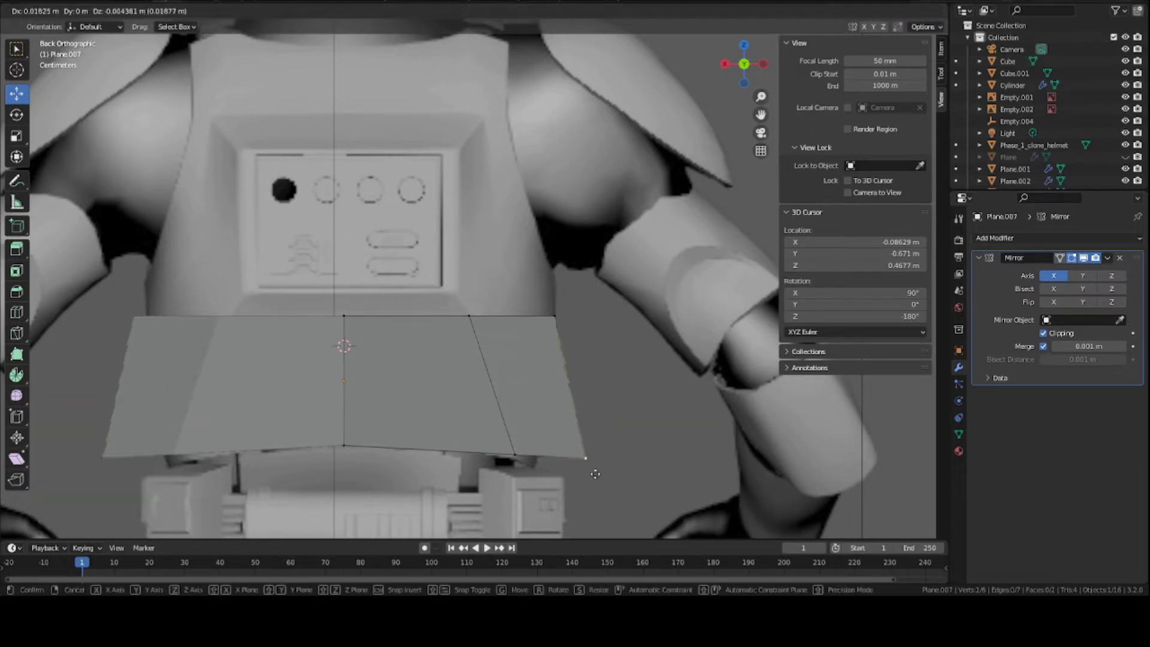
{"action": "left_click", "coordinate": [542, 476]}
{"action": "key", "text": "g"}
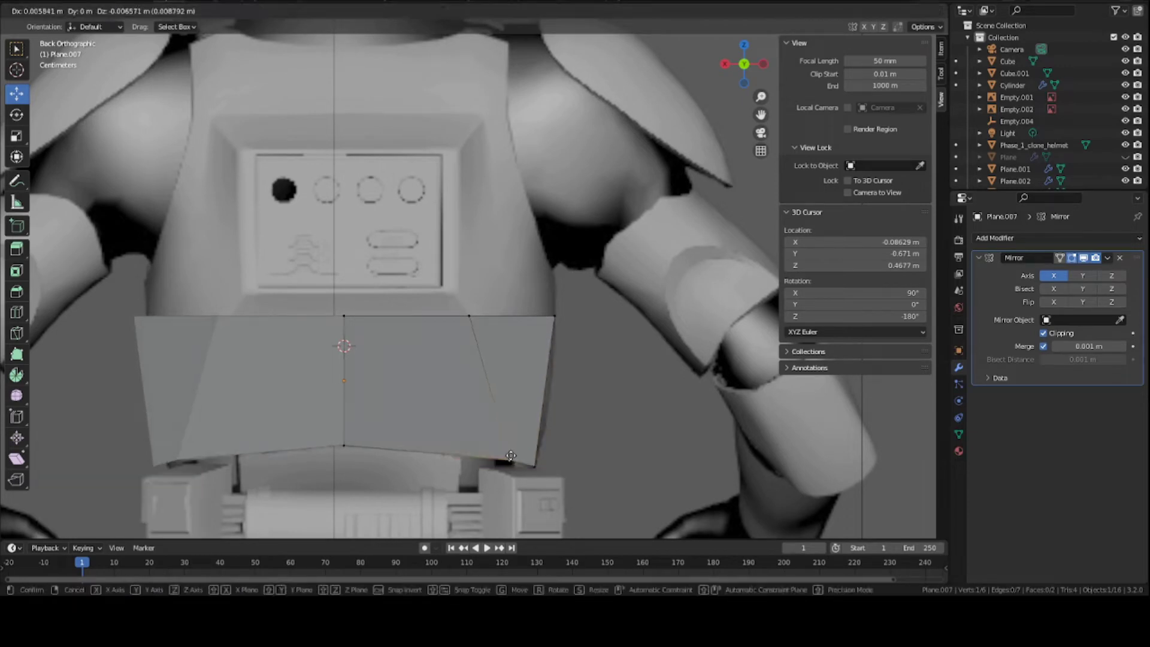
{"action": "left_click", "coordinate": [511, 457]}
{"action": "left_click", "coordinate": [554, 311]}
{"action": "key", "text": "g"}
{"action": "left_click", "coordinate": [554, 315]}
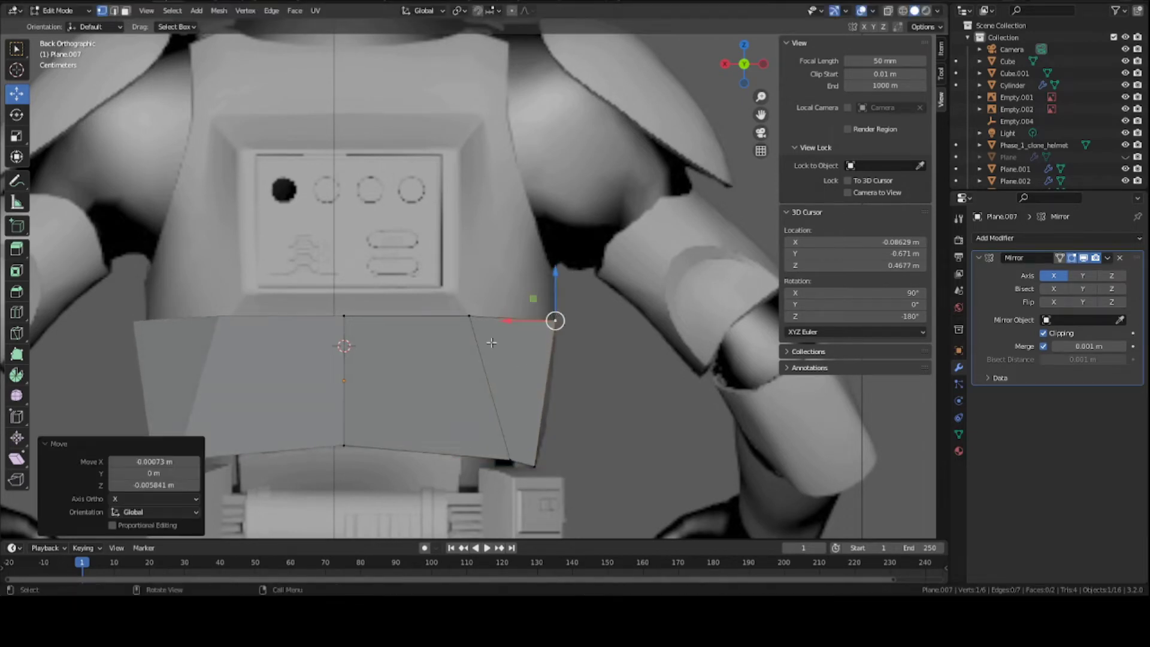
Select the side face's outer edge and show it in the right side view.
{"action": "key", "text": "2"}
{"action": "left_click", "coordinate": [554, 368]}
{"action": "key", "text": "KP_3"}
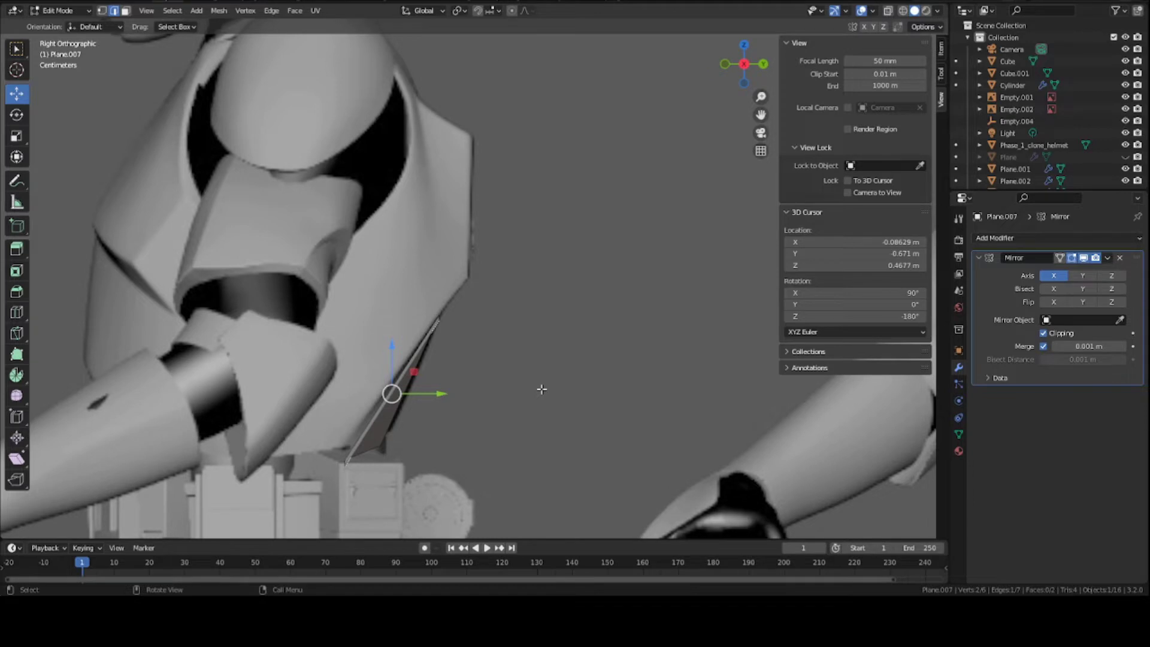
{"action": "left_click", "coordinate": [744, 64]}
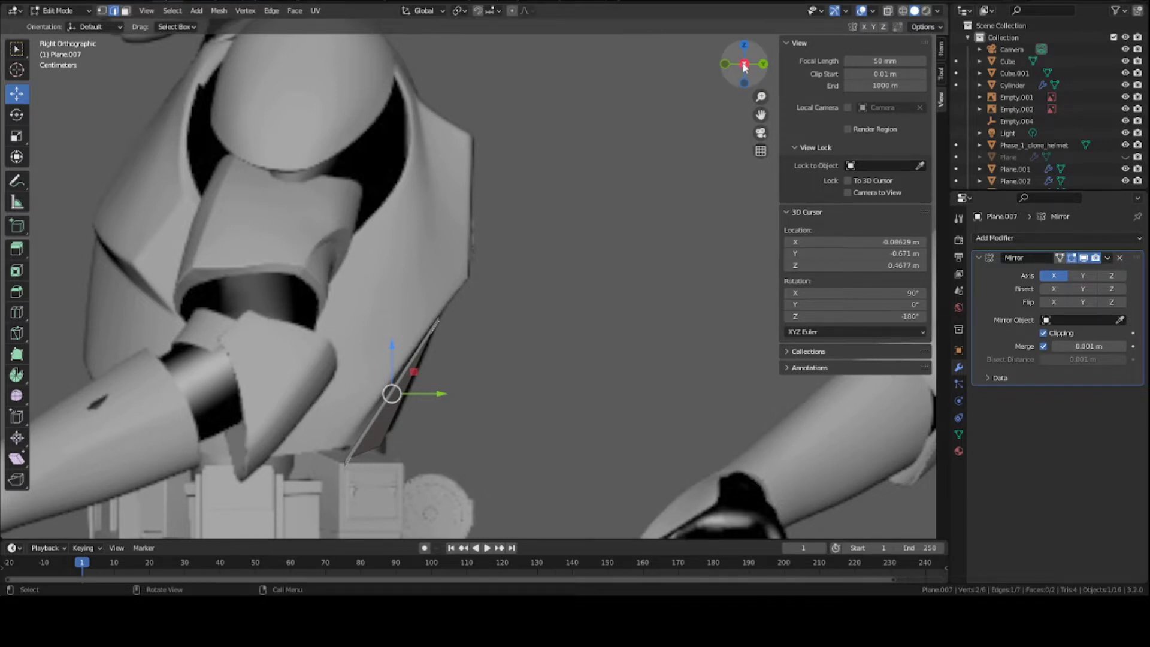
{"action": "scroll", "coordinate": [528, 293], "scroll_direction": "down", "scroll_amount": 2}
{"action": "scroll", "coordinate": [528, 293], "scroll_direction": "down", "scroll_amount": 2}
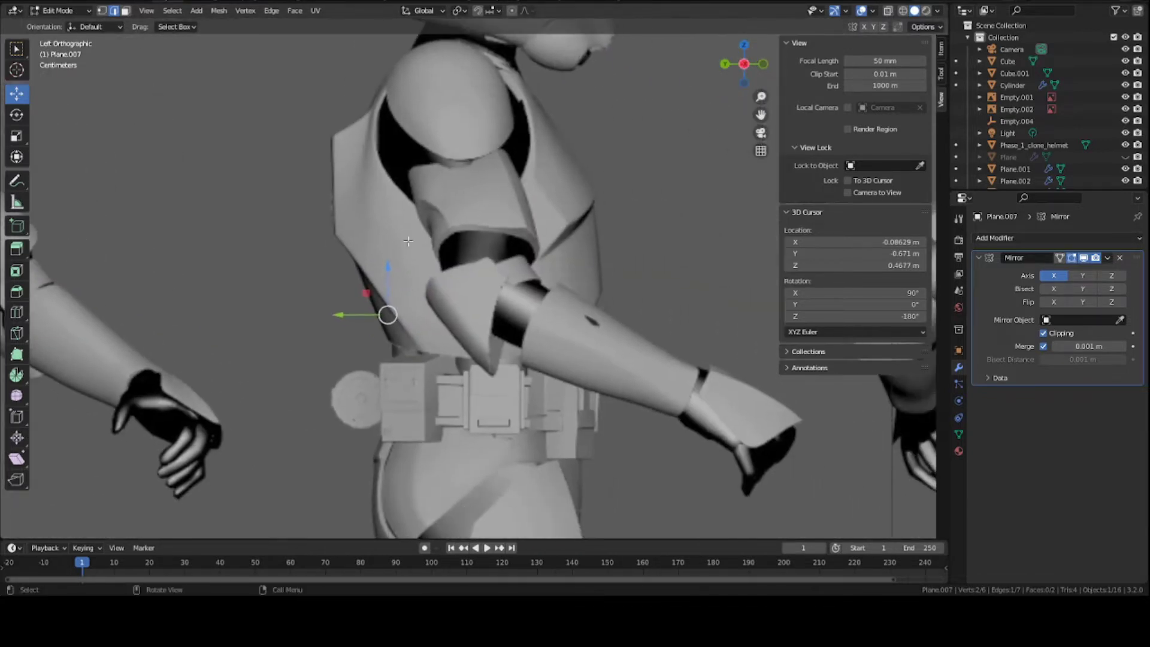
{"action": "scroll", "coordinate": [503, 275], "scroll_direction": "up", "scroll_amount": 5}
{"action": "key", "text": "g"}
{"action": "key", "text": "y"}
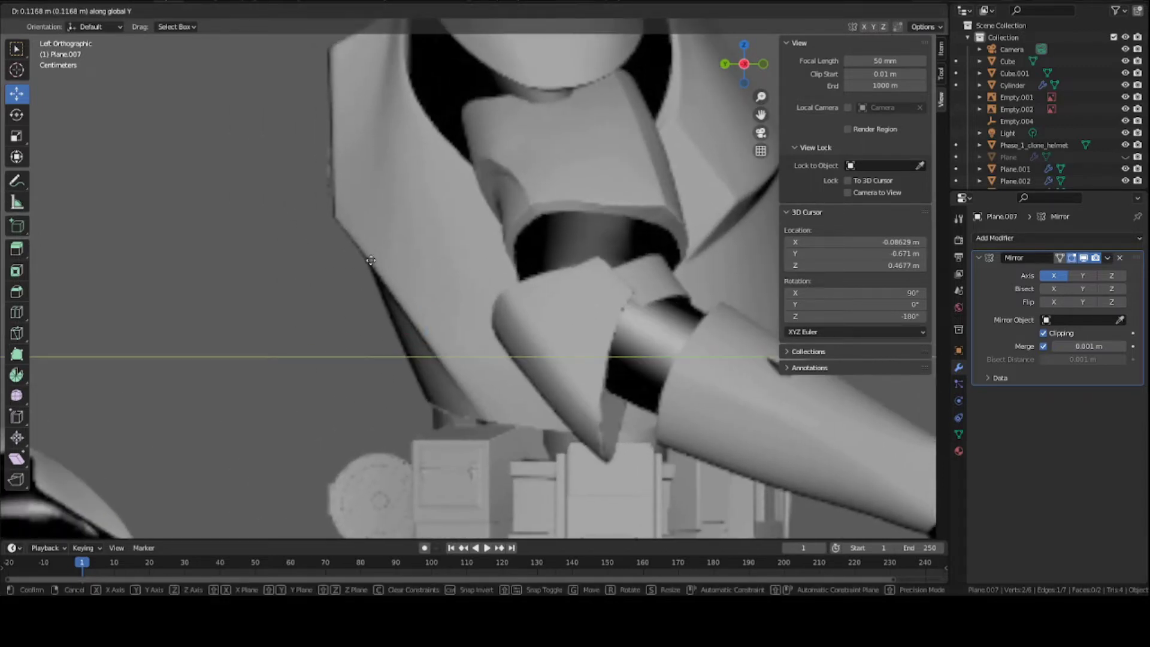
{"action": "left_click", "coordinate": [372, 260]}
{"action": "scroll", "coordinate": [403, 259], "scroll_direction": "up", "scroll_amount": 4}
{"action": "middle_click_drag", "start_coordinate": [403, 259], "coordinate": [588, 273]}
{"action": "scroll", "coordinate": [533, 258], "scroll_direction": "down", "scroll_amount": 8}
{"action": "key", "text": "KP_3"}
{"action": "scroll", "coordinate": [563, 274], "scroll_direction": "up", "scroll_amount": 2}
{"action": "scroll", "coordinate": [507, 369], "scroll_direction": "up", "scroll_amount": 2}
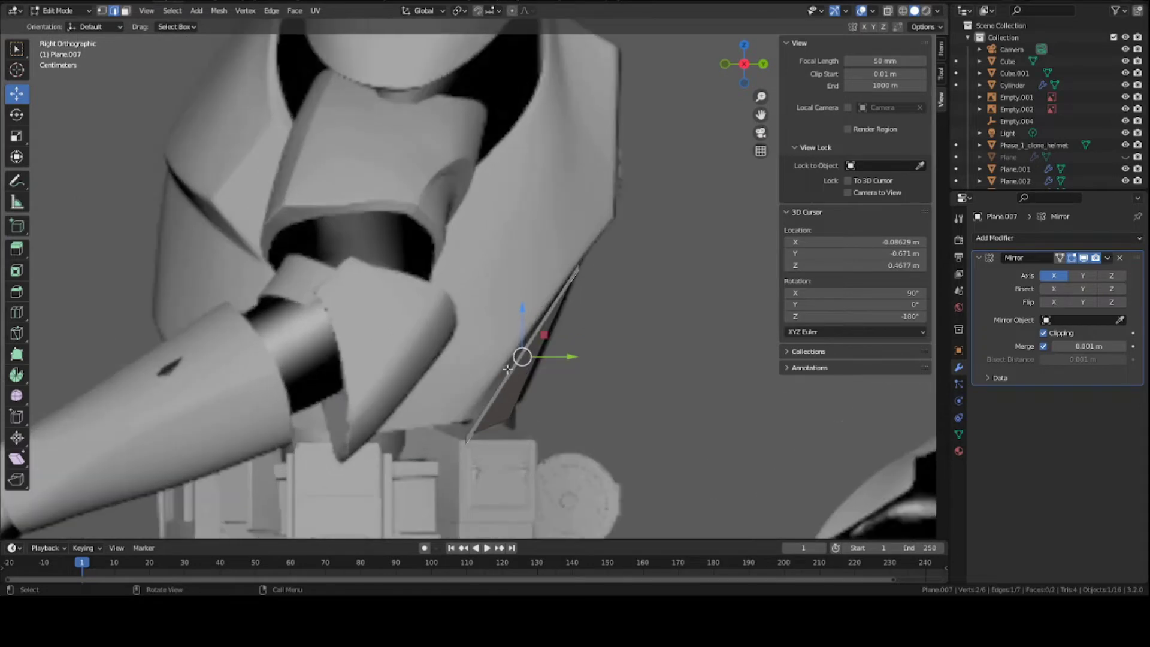
Move the outer edge about -0.139 m along Y and straighten it by scaling it to 0 along Y.
{"action": "key", "text": "e"}
{"action": "key", "text": "y"}
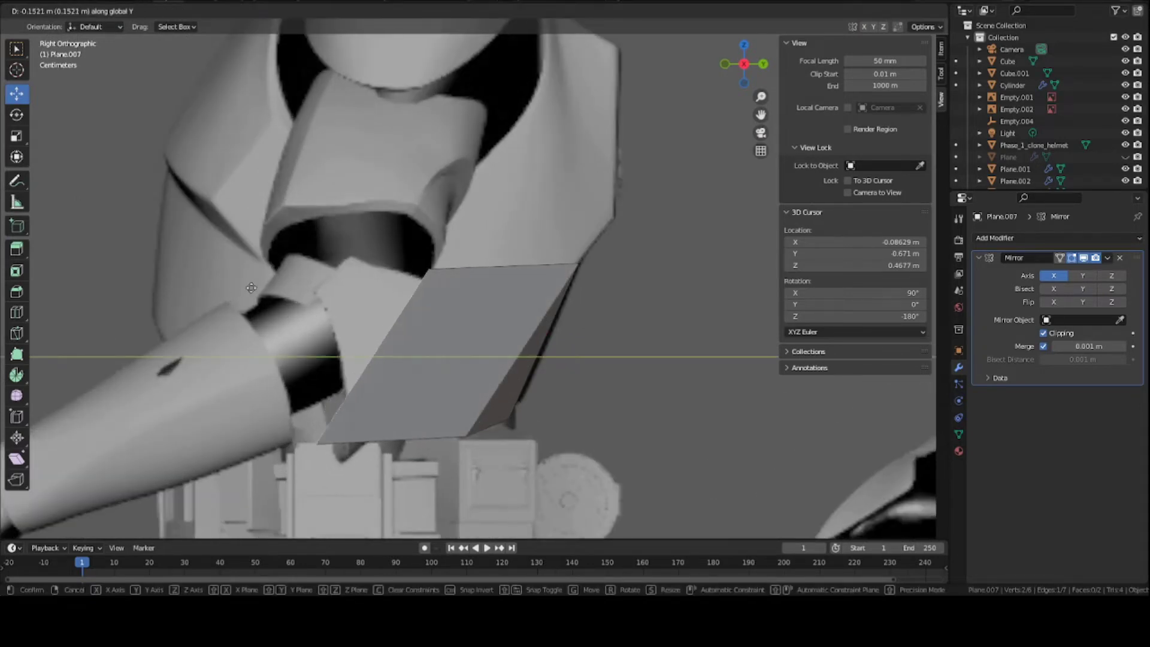
{"action": "left_click", "coordinate": [265, 266]}
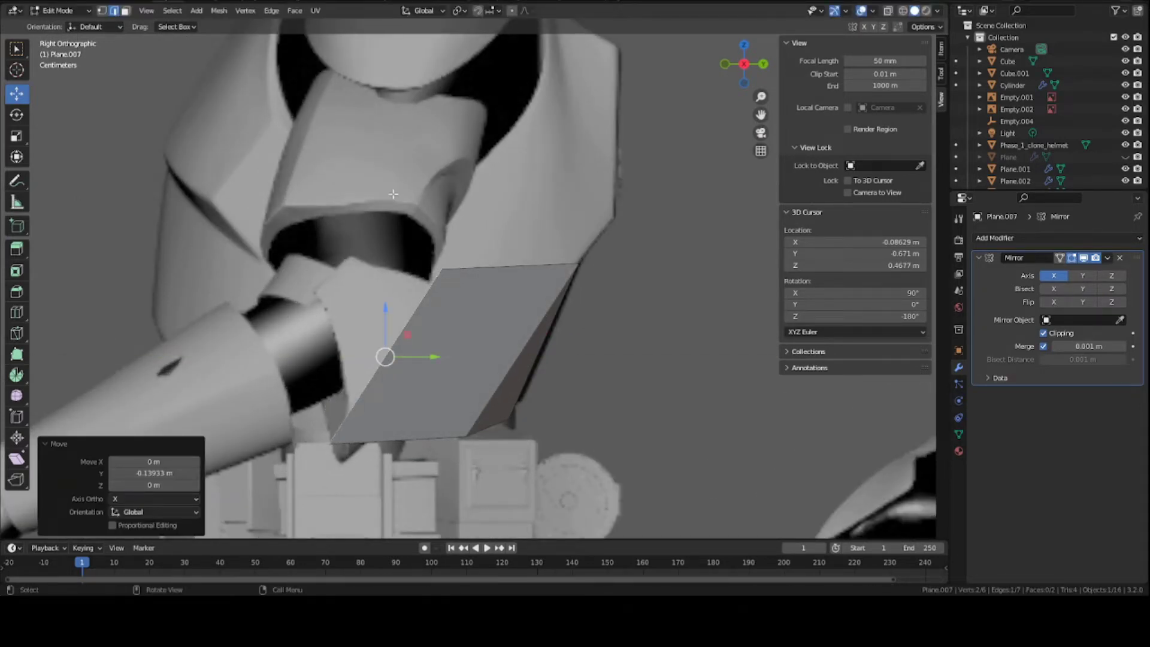
{"action": "scroll", "coordinate": [395, 320], "scroll_direction": "down", "scroll_amount": 2}
{"action": "type", "text": "sy"}
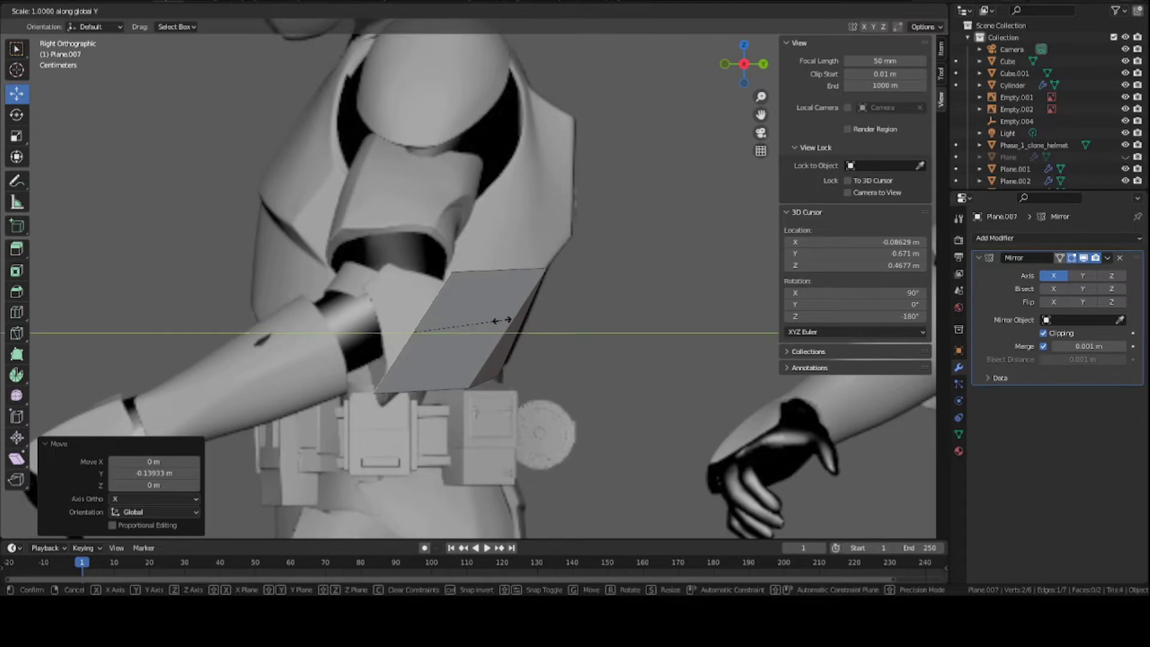
{"action": "type", "text": "-0"}
{"action": "left_click", "coordinate": [502, 320]}
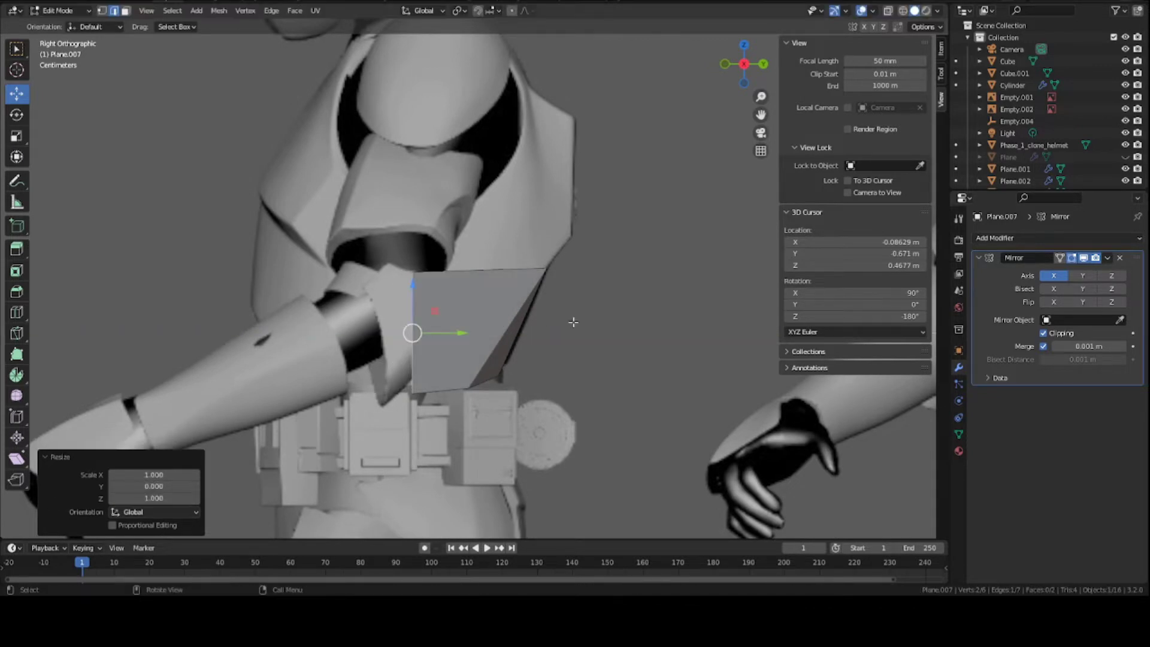
Rotate the straightened outer edge slightly and shift it along Y to fit the armour's side.
{"action": "key", "text": "r"}
{"action": "left_click", "coordinate": [599, 339]}
{"action": "key", "text": "g"}
{"action": "key", "text": "y"}
{"action": "left_click", "coordinate": [604, 337]}
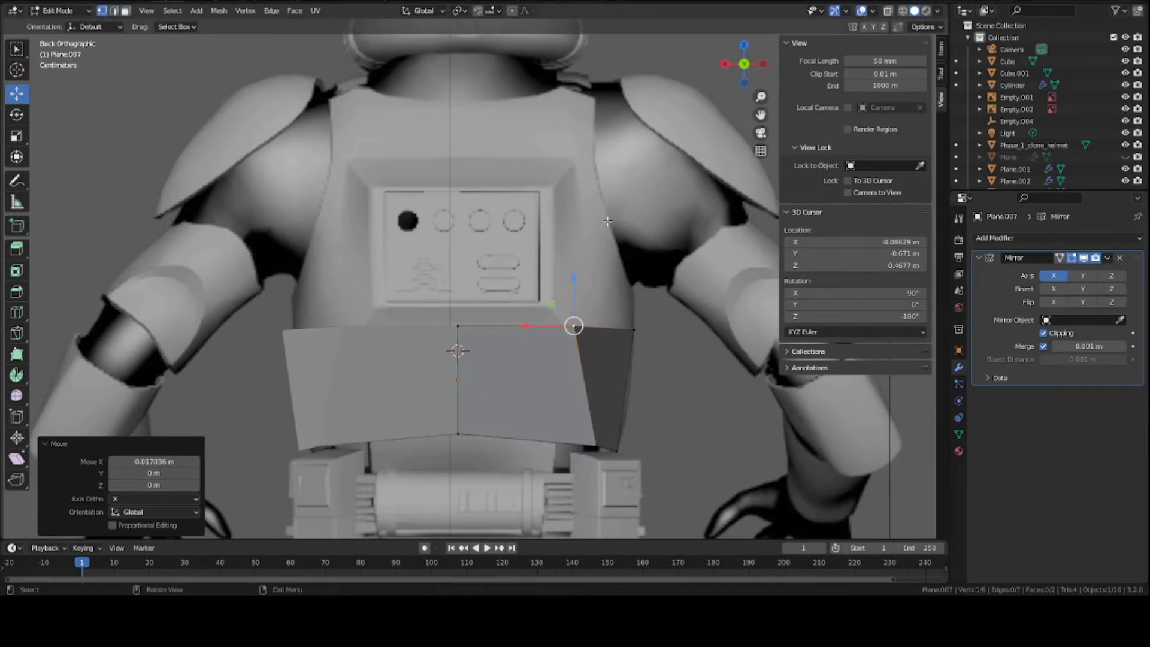
In the back view, extrude the side face's upper edge about 0.058 m upward along Z.
{"action": "left_click", "coordinate": [633, 329], "text": "shift"}
{"action": "key", "text": "e"}
{"action": "key", "text": "z"}
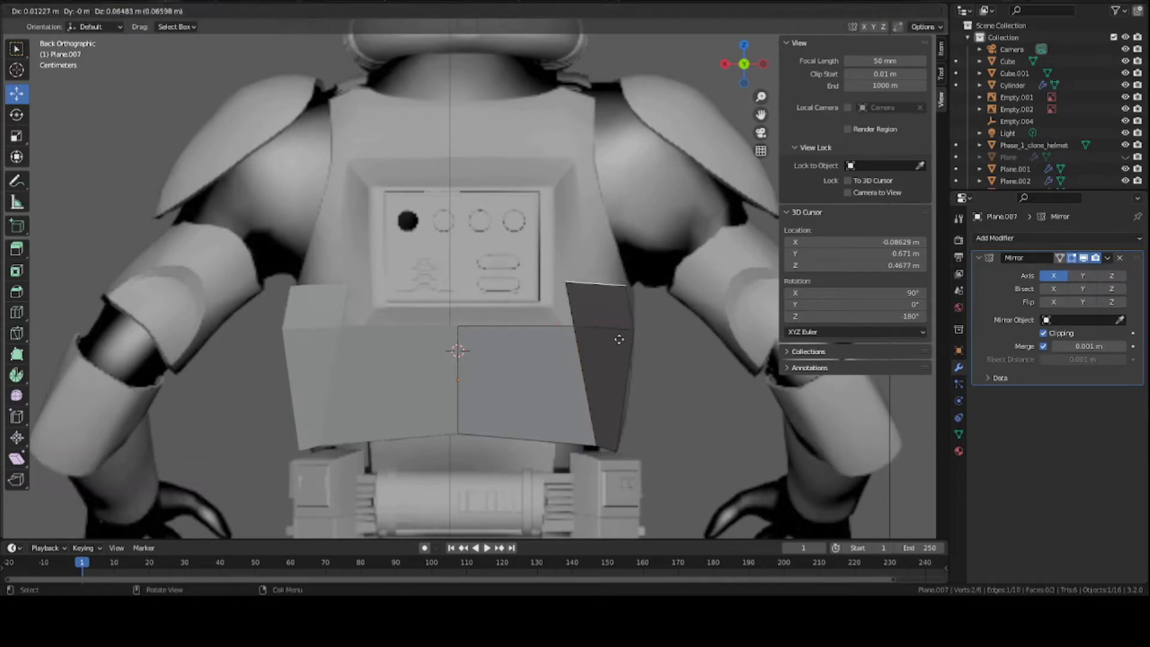
{"action": "left_click", "coordinate": [654, 318]}
Move the extruded face's upper inner vertex about -0.005 m along X and -0.004 m along Z.
{"action": "scroll", "coordinate": [653, 318], "scroll_direction": "up", "scroll_amount": 5}
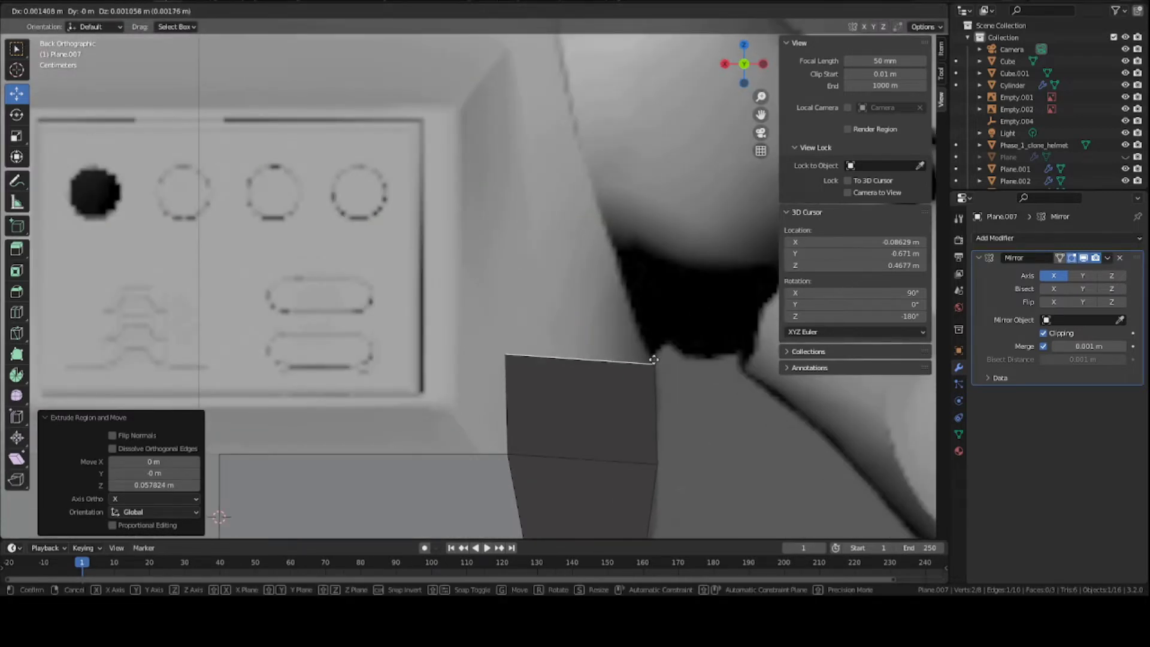
{"action": "key", "text": "1"}
{"action": "left_click", "coordinate": [505, 352]}
{"action": "left_click_drag", "start_coordinate": [506, 352], "coordinate": [507, 360]}
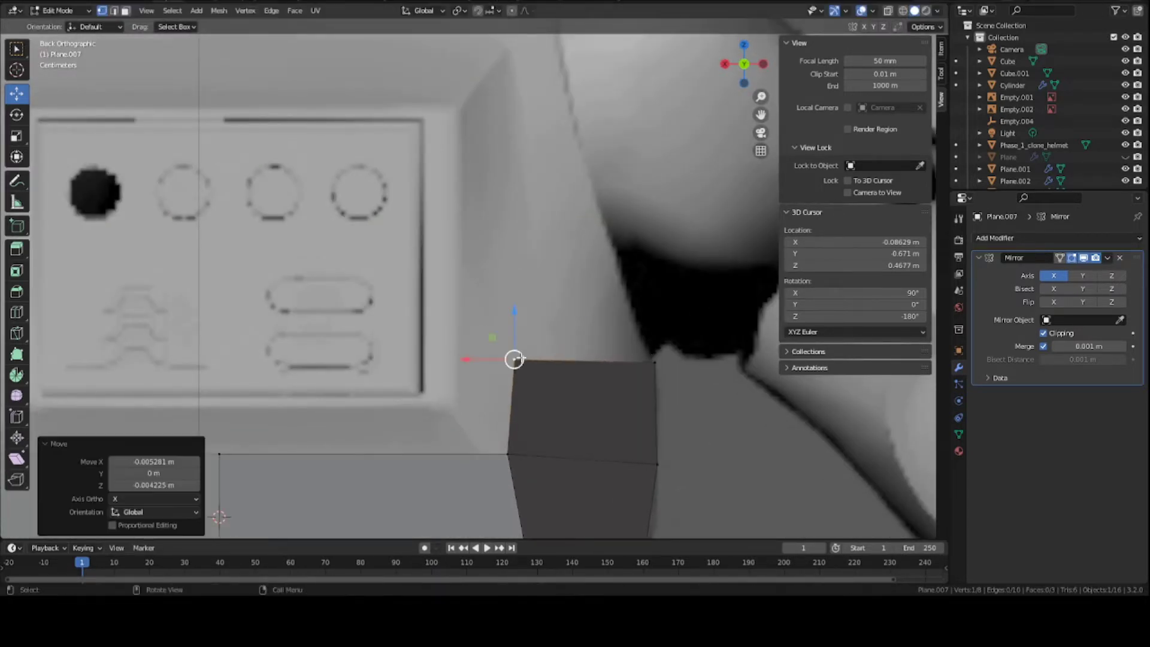
In the right side view, move the extruded face's two upper vertices upward and level them with each other.
{"action": "key", "text": "KP_3"}
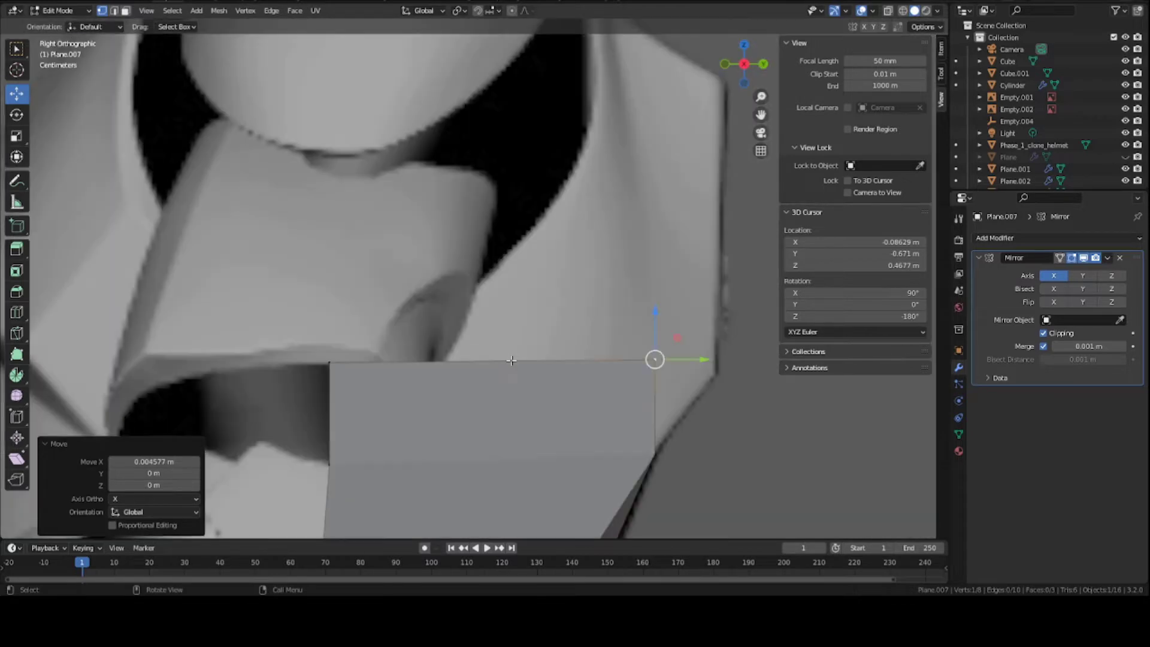
{"action": "scroll", "coordinate": [598, 337], "scroll_direction": "down", "scroll_amount": 3}
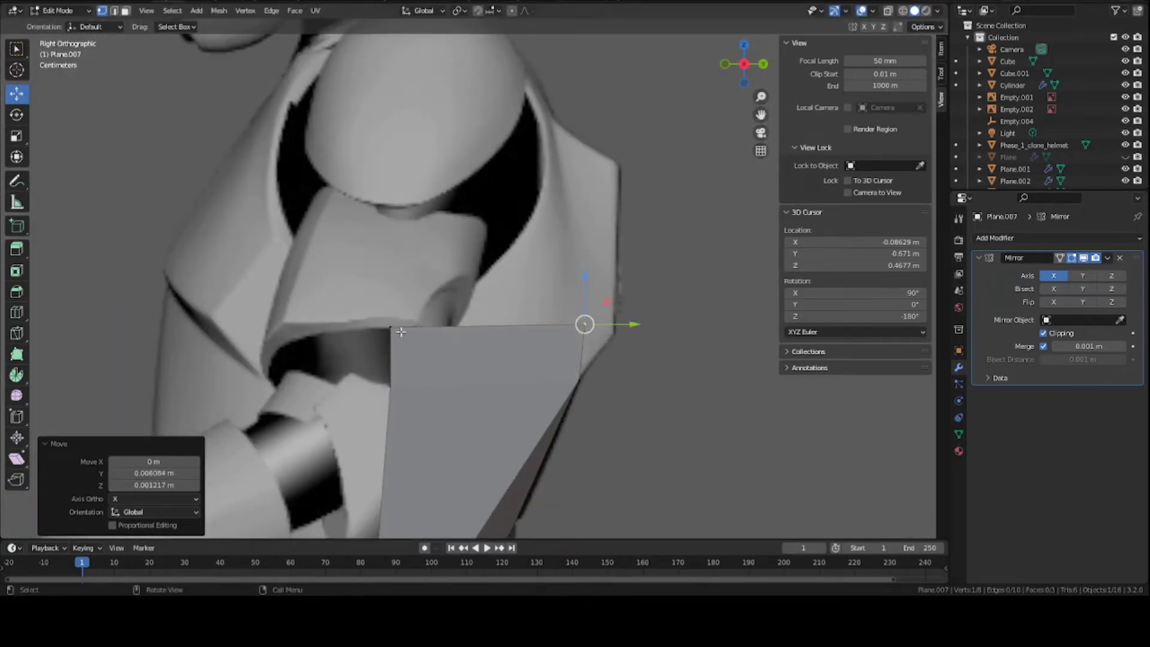
{"action": "key", "text": "g"}
{"action": "left_click", "coordinate": [397, 303]}
{"action": "left_click", "coordinate": [585, 327]}
{"action": "key", "text": "g"}
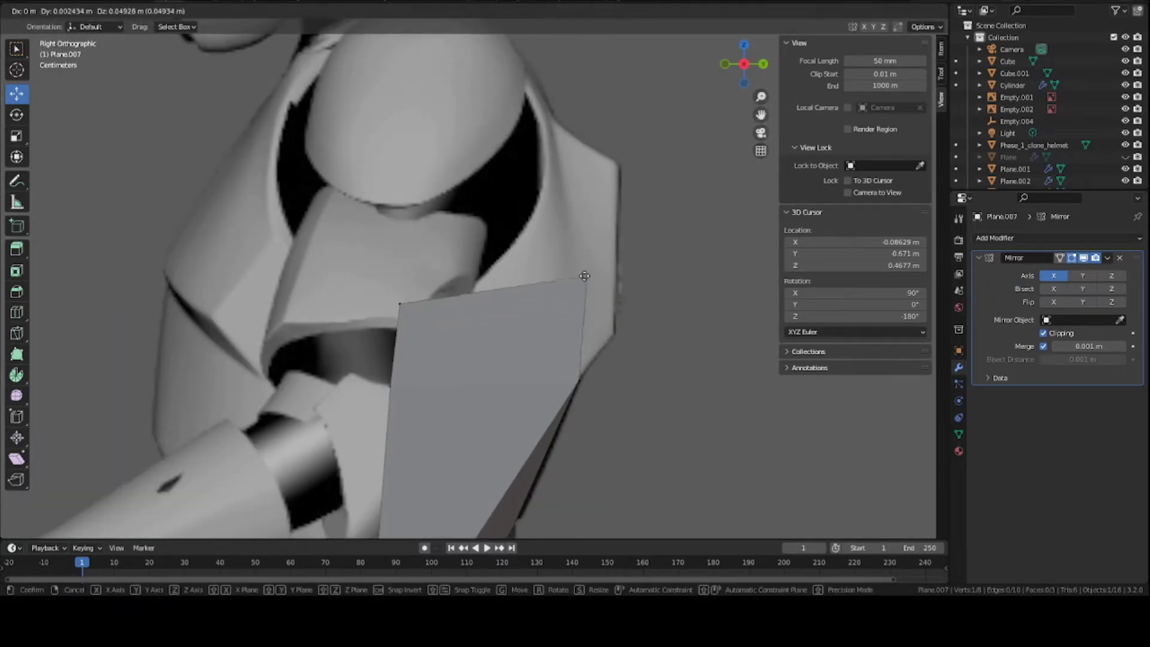
{"action": "left_click", "coordinate": [578, 304]}
In the back view, move the face's upper outer vertex about -0.019 m along Z and save the file.
{"action": "left_click", "coordinate": [394, 303]}
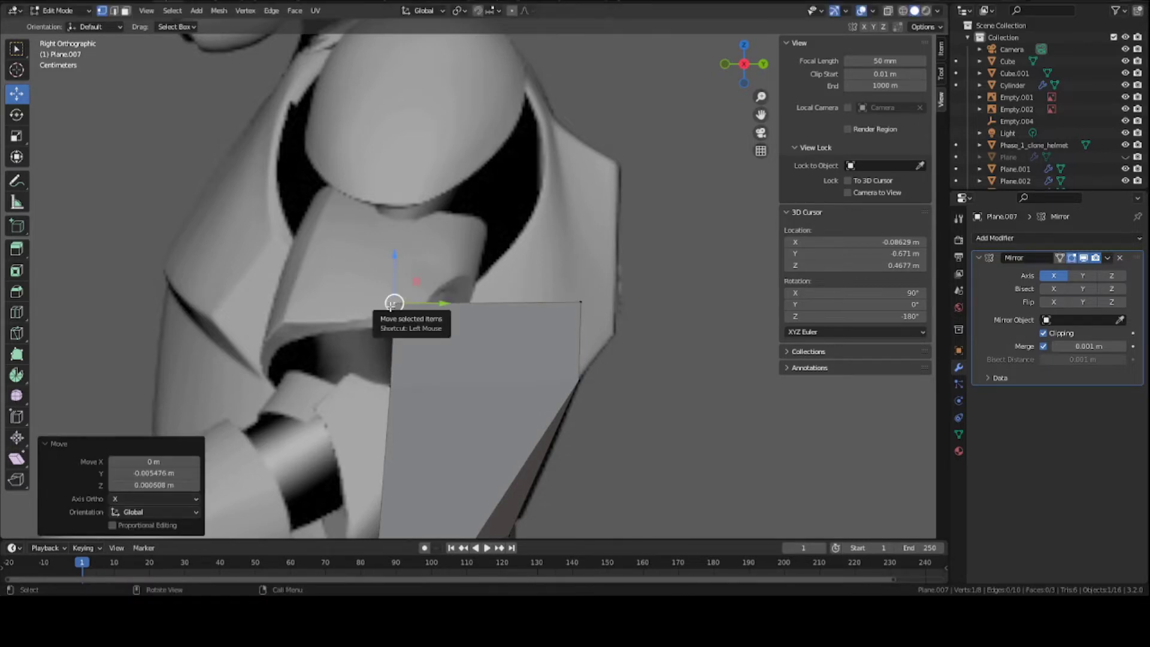
{"action": "key", "text": "ctrl+KP_1"}
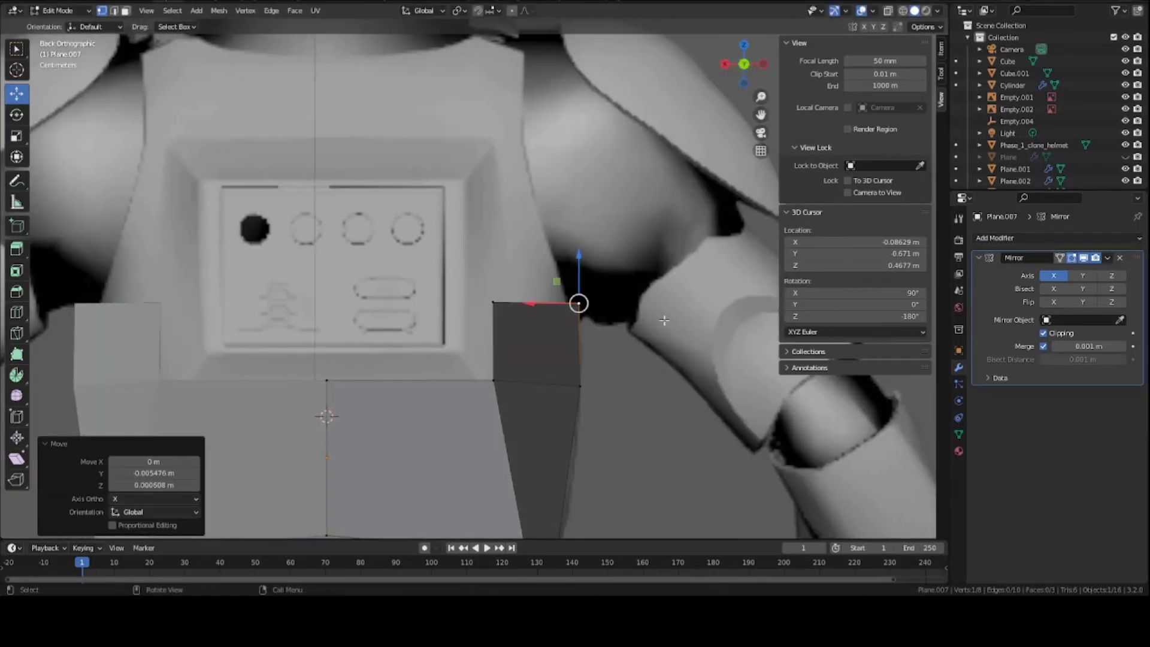
{"action": "key", "text": "g"}
{"action": "key", "text": "z"}
{"action": "left_click", "coordinate": [520, 300]}
{"action": "key", "text": "ctrl+s"}
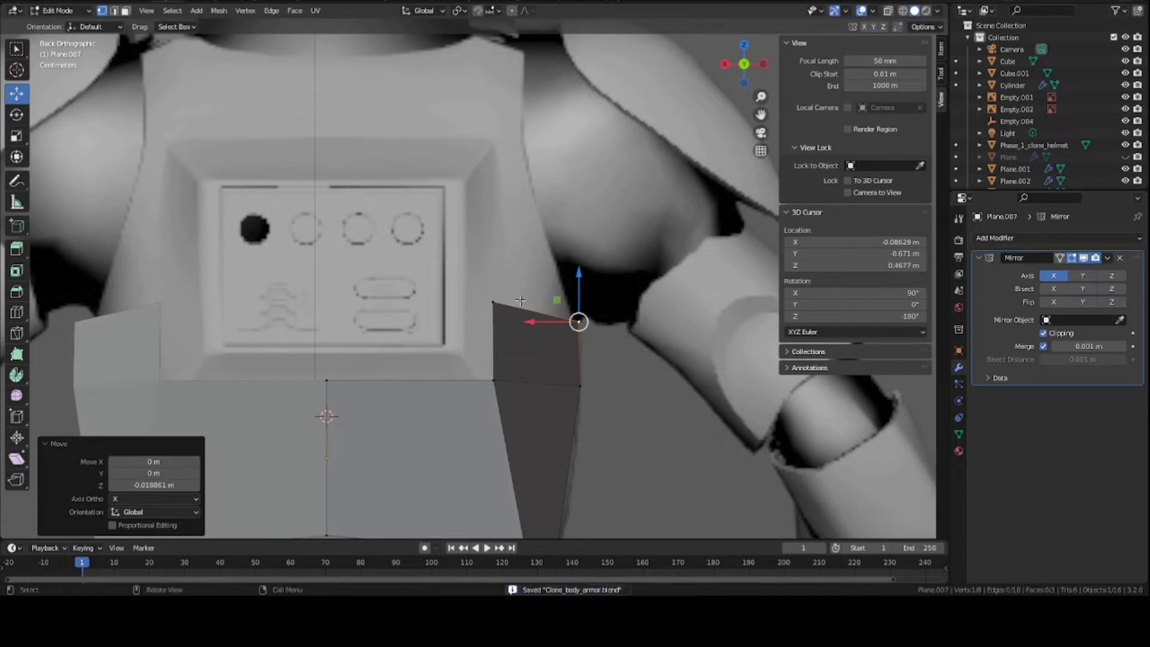
Move the inner vertical edge of the upper side face about -0.011 m along X.
{"action": "left_click", "coordinate": [505, 304]}
{"action": "key", "text": "2"}
{"action": "left_click", "coordinate": [496, 349]}
{"action": "key", "text": "g"}
{"action": "key", "text": "x"}
{"action": "left_click", "coordinate": [500, 347]}
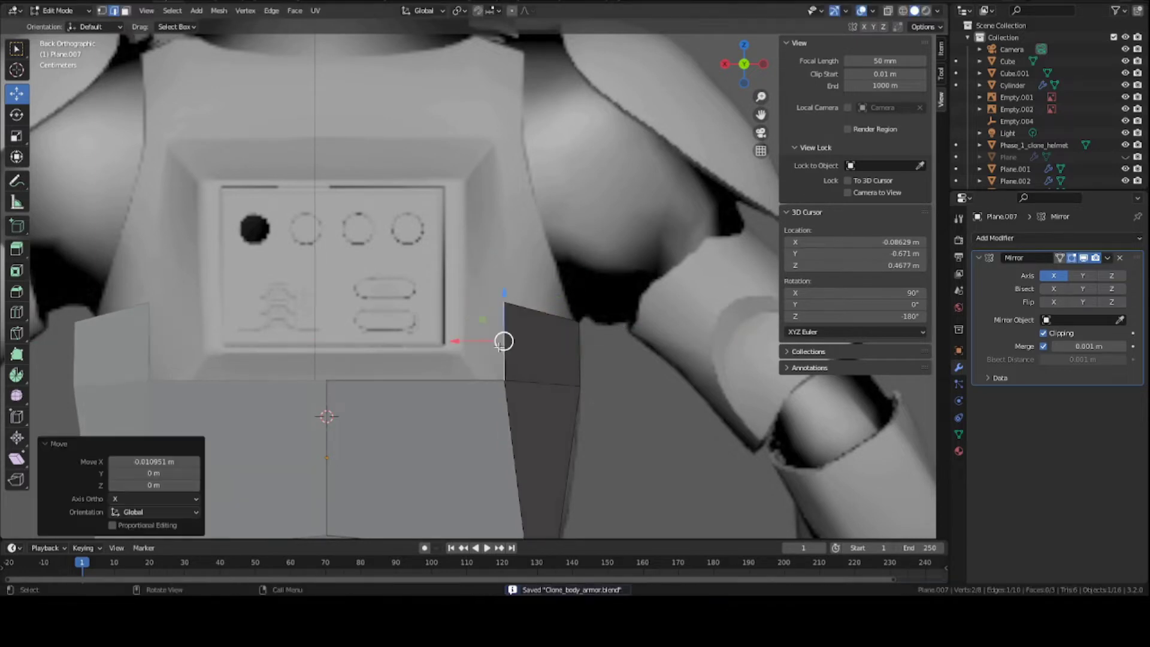
Extrude the side face's sloped top edge about 0.163 m upward along Z and 0.011 m along X.
{"action": "scroll", "coordinate": [523, 330], "scroll_direction": "down", "scroll_amount": 2}
{"action": "left_click", "coordinate": [519, 299]}
{"action": "middle_click_drag", "start_coordinate": [483, 118], "coordinate": [473, 201], "text": "shift"}
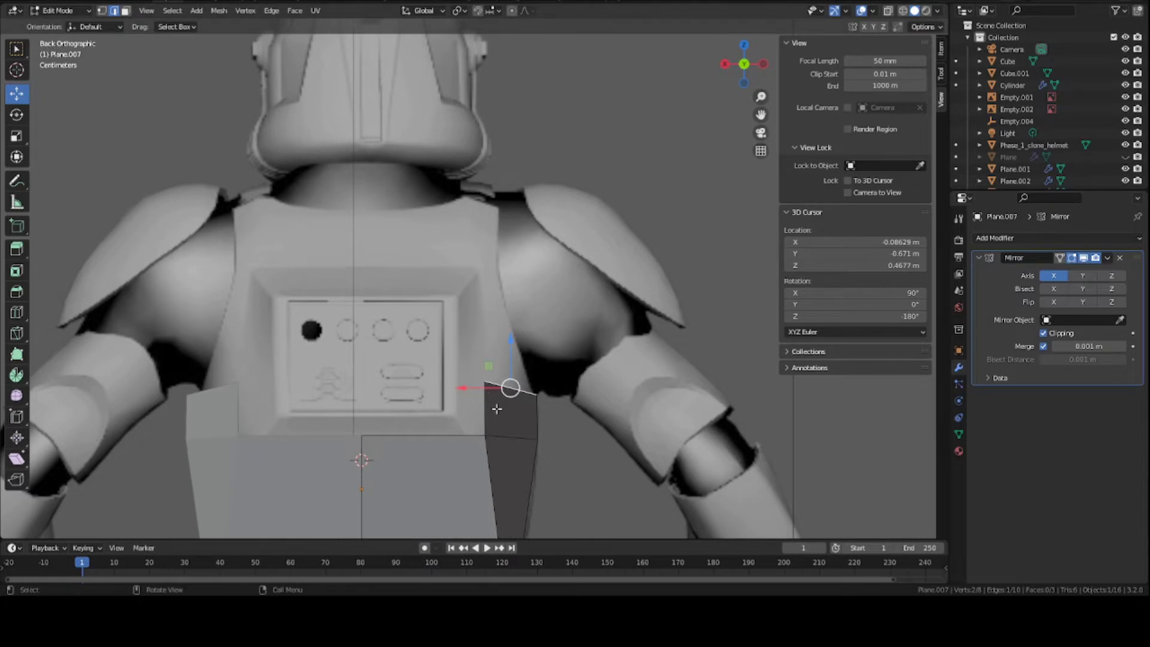
{"action": "key", "text": "e"}
{"action": "left_click", "coordinate": [488, 281]}
{"action": "scroll", "coordinate": [485, 273], "scroll_direction": "up", "scroll_amount": 2}
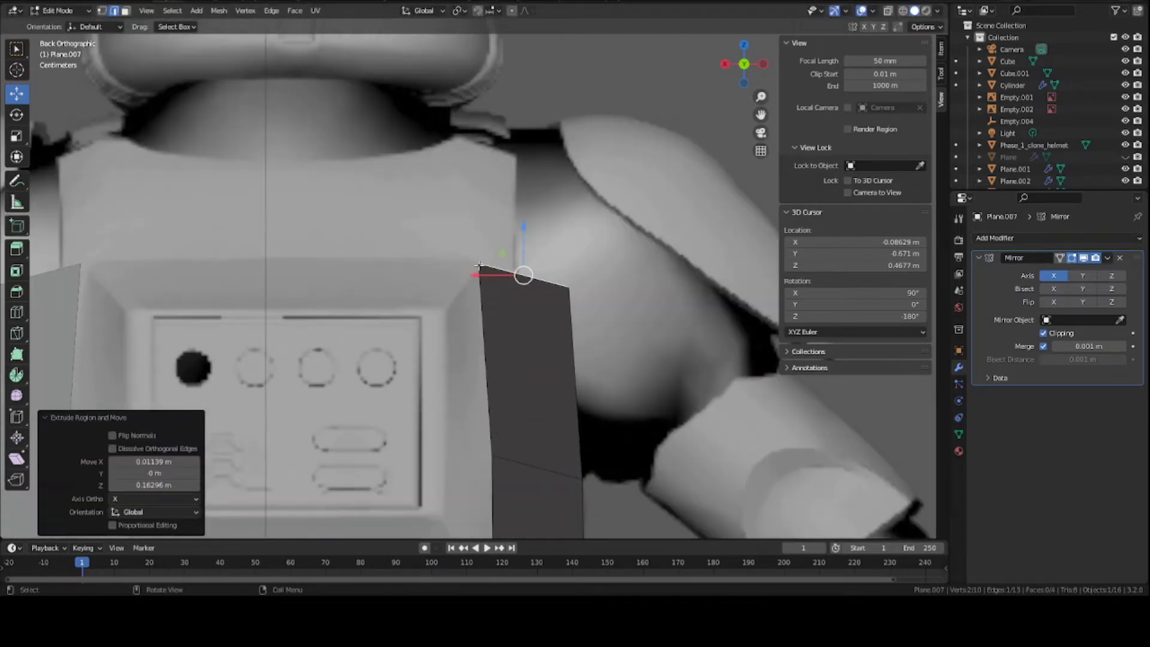
Move the new face's two upper vertices up about 0.11 m onto the reference armour's shoulder corners.
{"action": "key", "text": "1"}
{"action": "left_click", "coordinate": [570, 284]}
{"action": "key", "text": "g"}
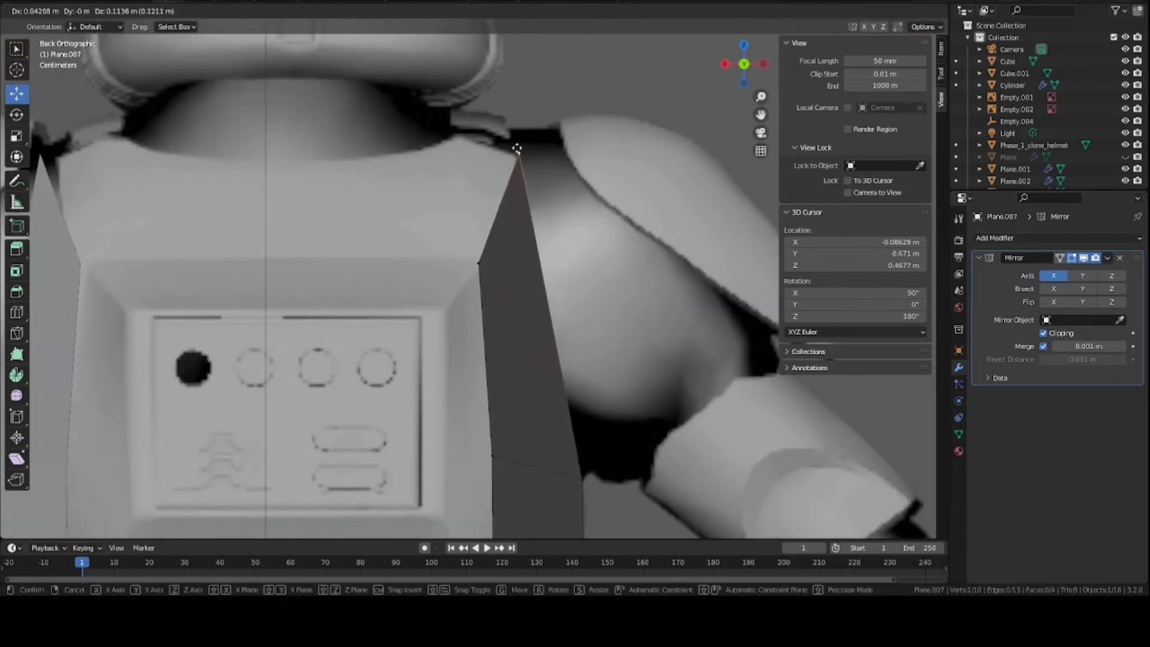
{"action": "left_click", "coordinate": [515, 150]}
{"action": "left_click", "coordinate": [480, 264]}
{"action": "key", "text": "g"}
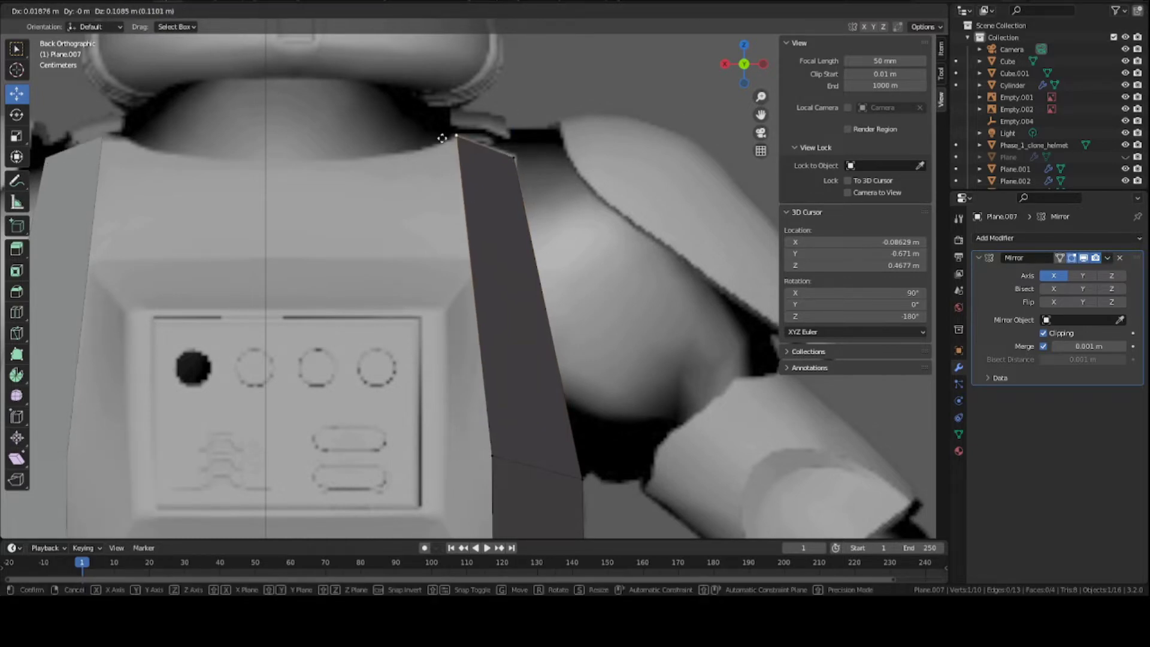
{"action": "left_click", "coordinate": [444, 143]}
In the right side view, move the new face's upper outer vertex about 0.170 m along Y towards the back.
{"action": "key", "text": "2"}
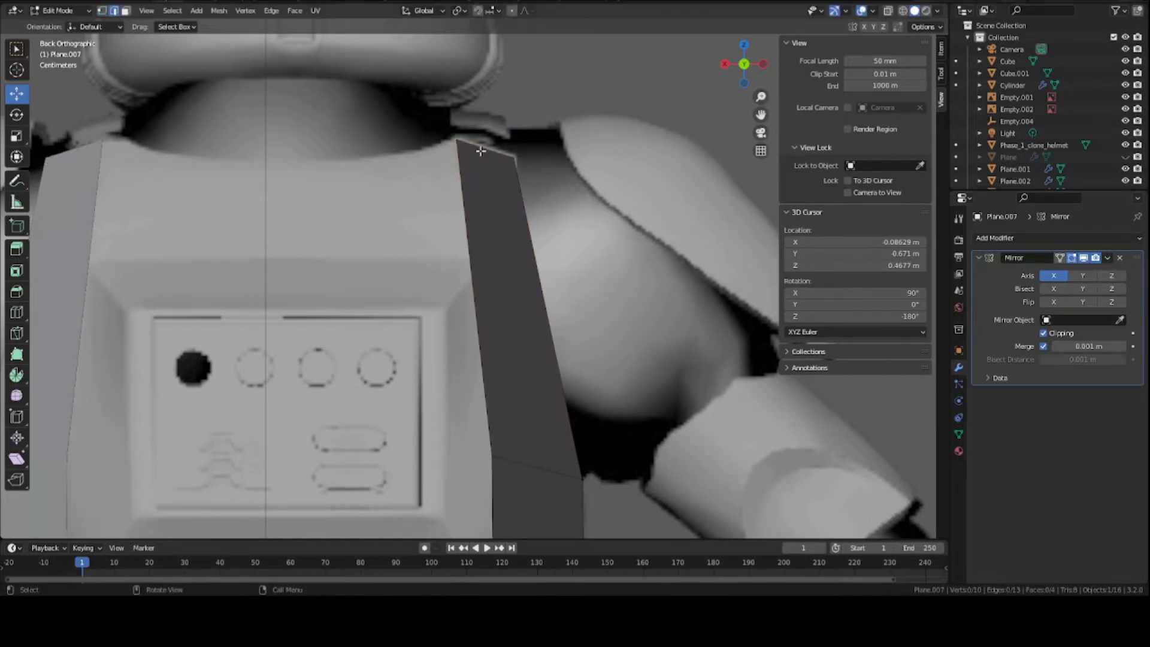
{"action": "left_click", "coordinate": [480, 148]}
{"action": "middle_click_drag", "start_coordinate": [481, 173], "coordinate": [479, 152]}
{"action": "key", "text": "KP_3"}
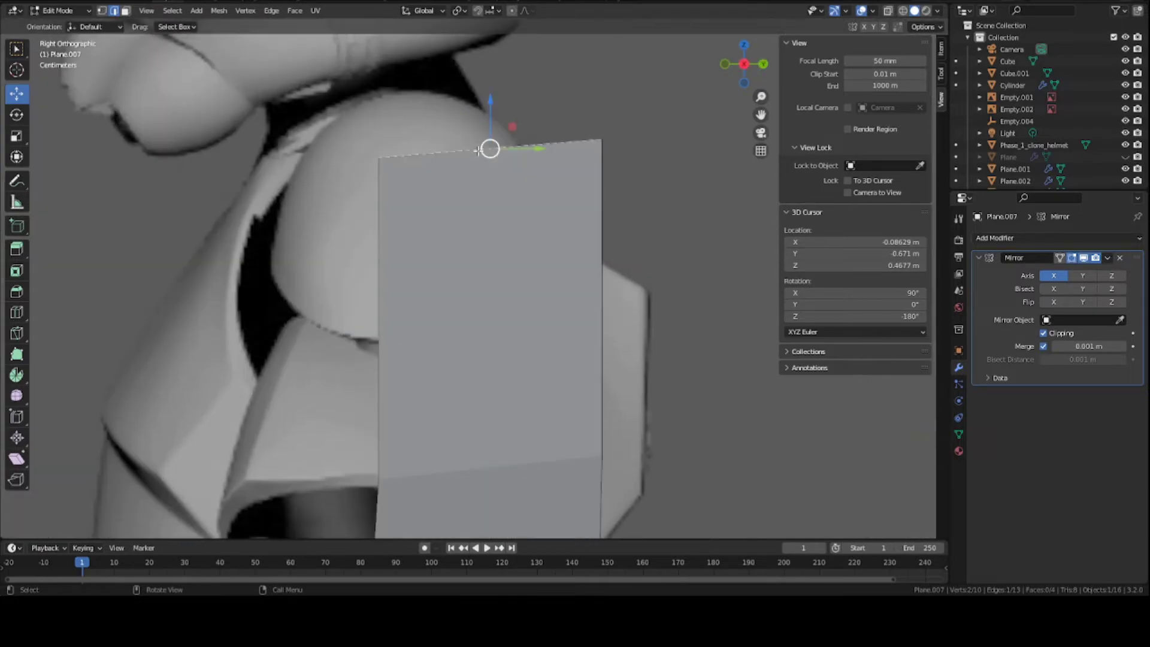
{"action": "key", "text": "1"}
{"action": "left_click", "coordinate": [381, 172]}
{"action": "scroll", "coordinate": [386, 172], "scroll_direction": "down", "scroll_amount": 3}
{"action": "key", "text": "g"}
{"action": "key", "text": "y"}
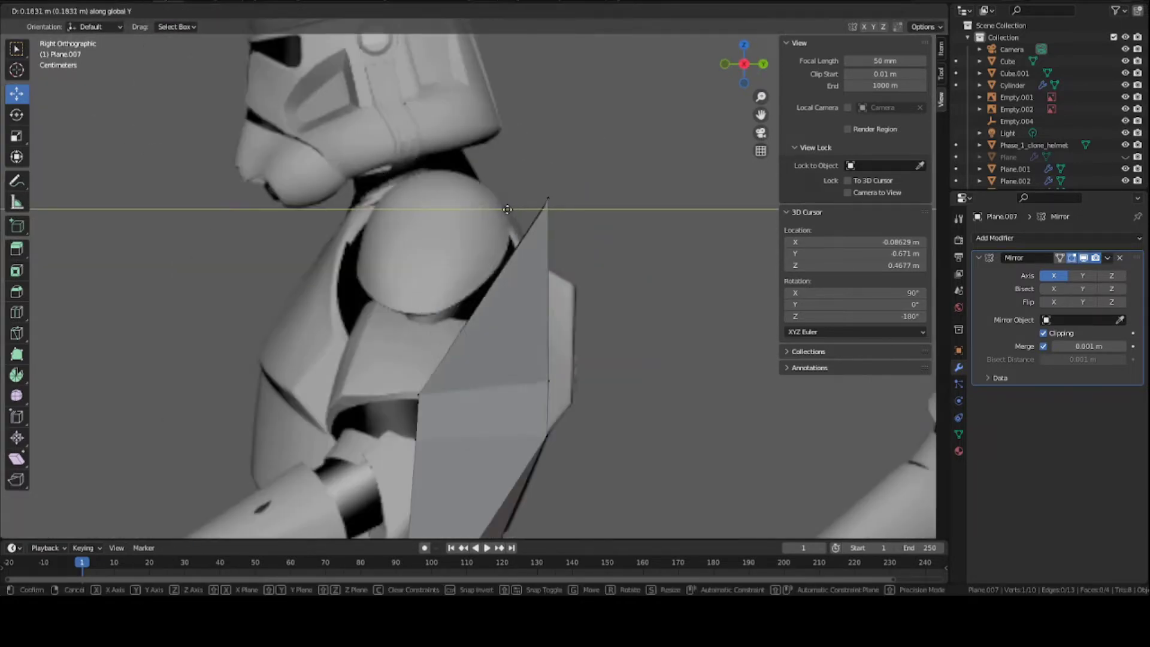
{"action": "left_click", "coordinate": [499, 214]}
In wireframe shading, move the two upper shoulder vertices about -0.08 m along Y to fit the shoulder in the side reference.
{"action": "scroll", "coordinate": [482, 327], "scroll_direction": "up", "scroll_amount": 3}
{"action": "key", "text": "z"}
{"action": "left_click", "coordinate": [466, 300]}
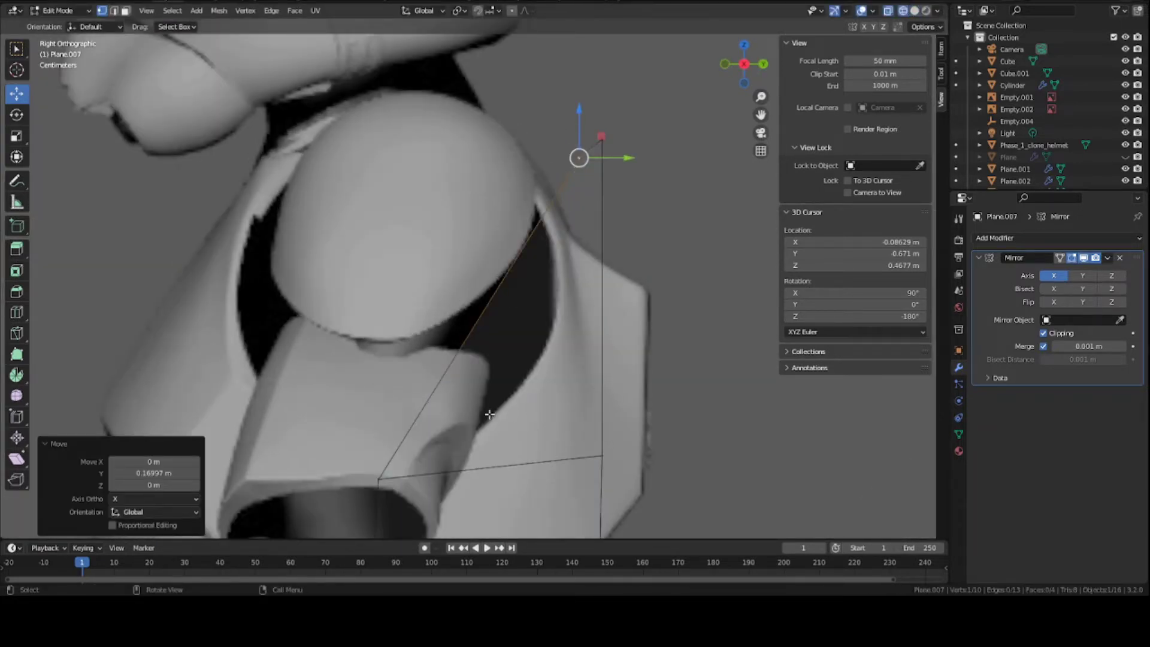
{"action": "key", "text": "g"}
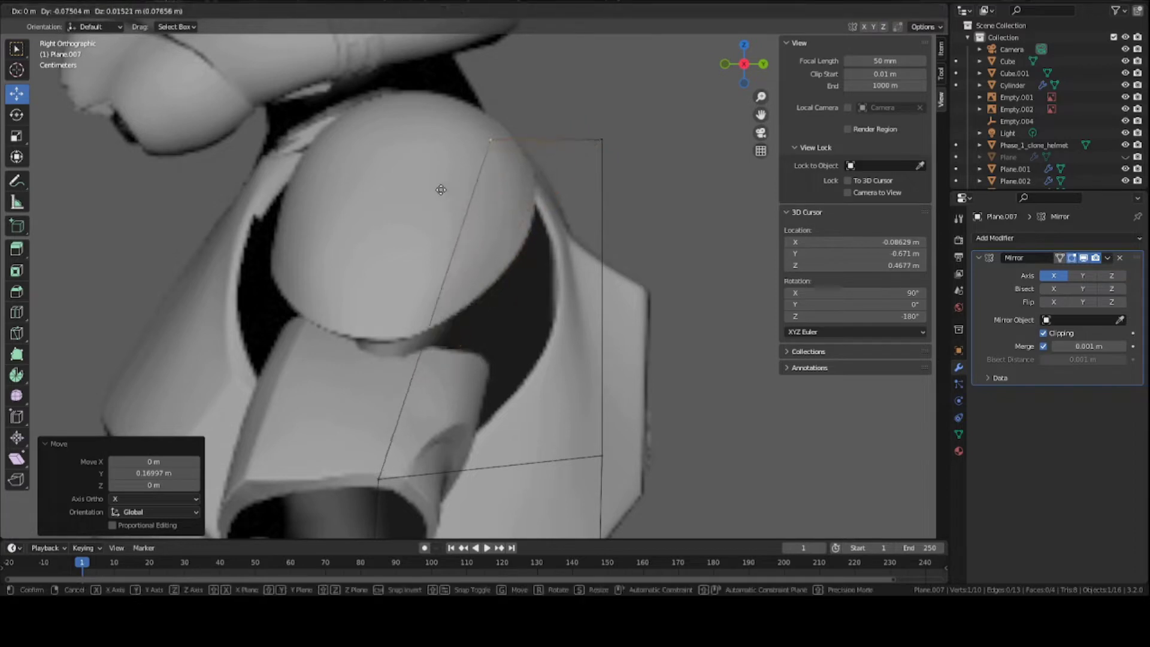
{"action": "left_click", "coordinate": [438, 187]}
{"action": "key", "text": "g"}
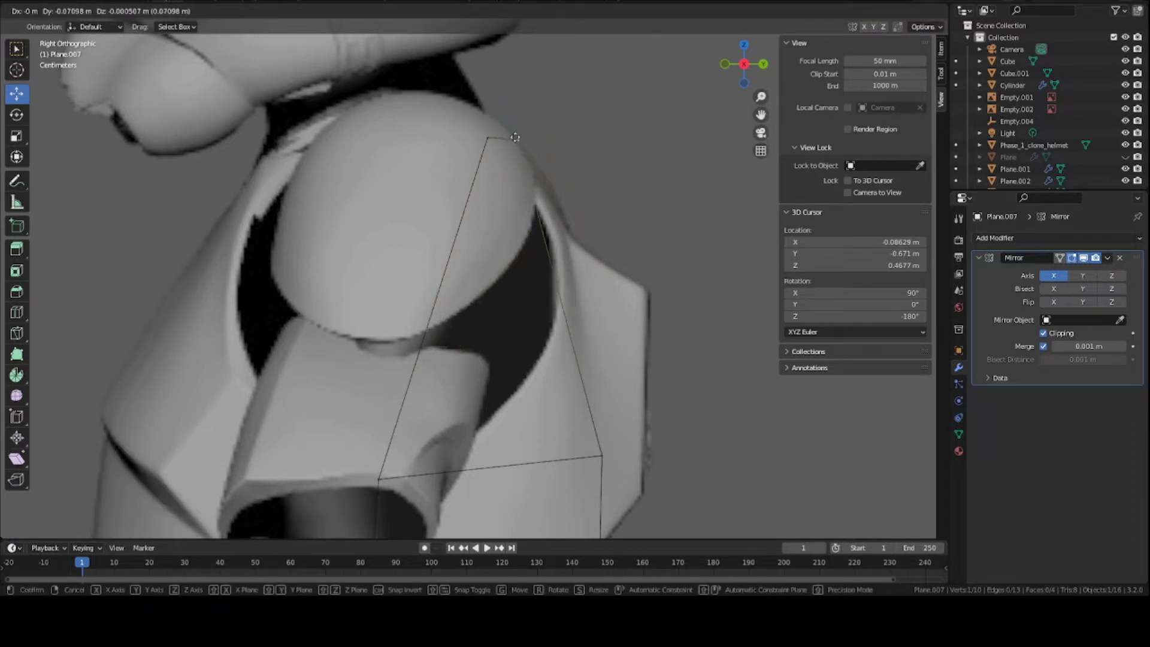
{"action": "left_click", "coordinate": [519, 137]}
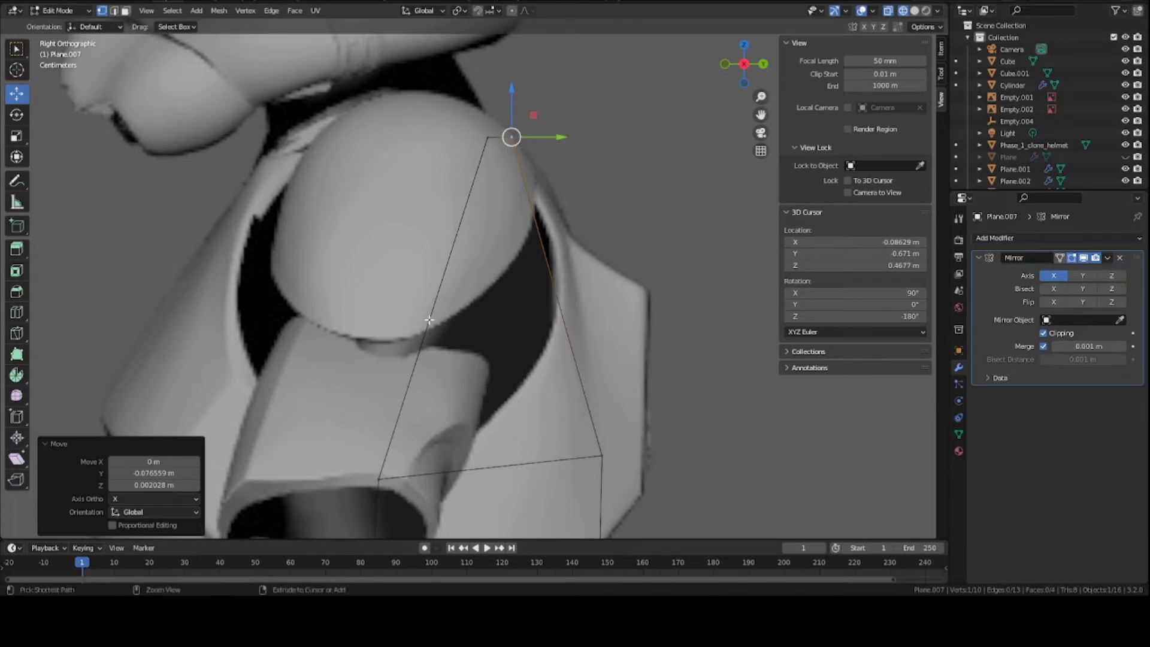
Add one horizontal loop cut across the tall upper side face, near its middle with a slide factor of 0.028.
{"action": "key", "text": "ctrl+r"}
{"action": "left_click", "coordinate": [434, 279]}
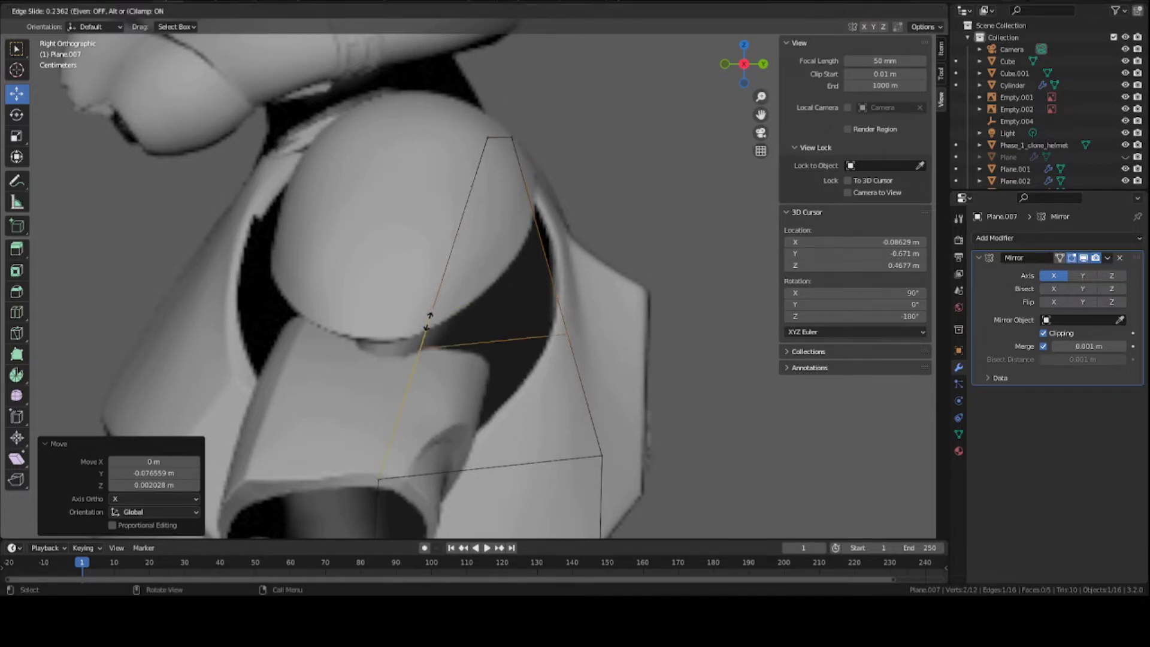
{"action": "left_click", "coordinate": [427, 271]}
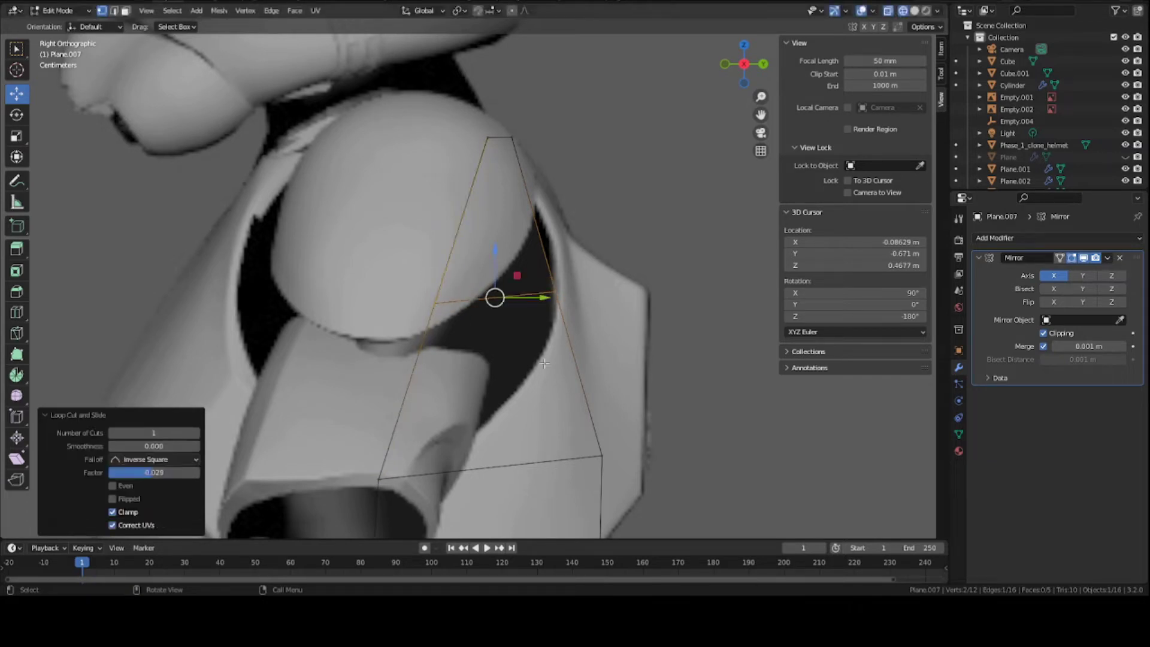
Fit the loop cut's vertices to the side reference, moving the rear one about 0.018 m and the front one about 0.102 m along Y.
{"action": "left_click", "coordinate": [565, 301]}
{"action": "scroll", "coordinate": [560, 299], "scroll_direction": "up", "scroll_amount": 4}
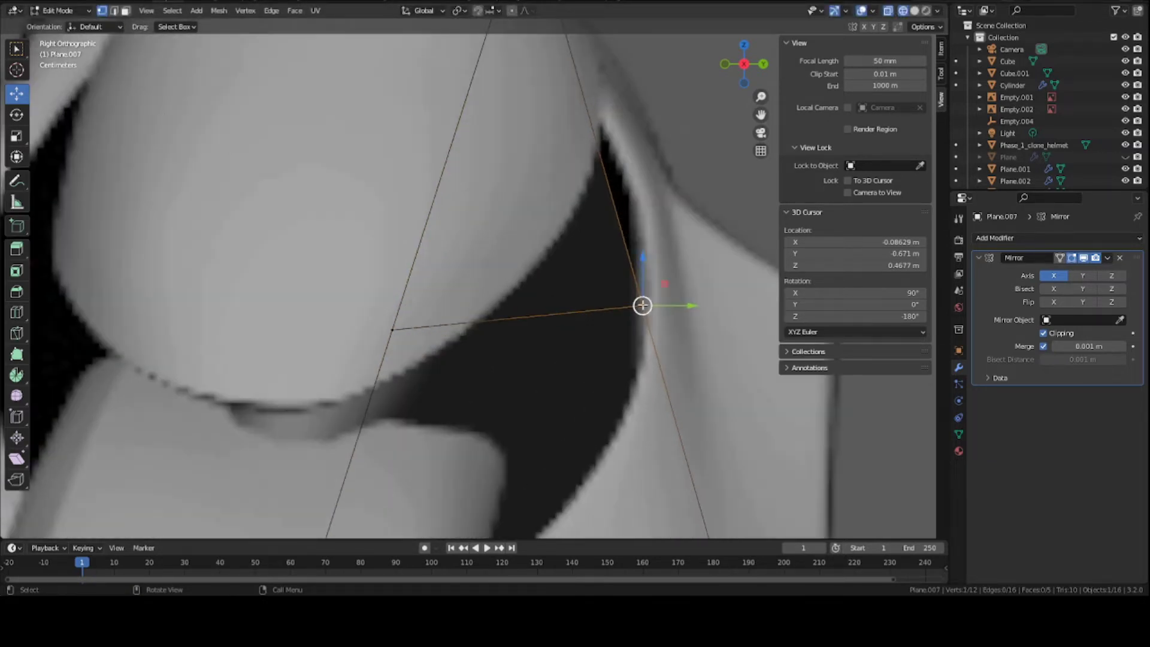
{"action": "middle_click_drag", "start_coordinate": [493, 292], "coordinate": [166, 271], "text": "shift"}
{"action": "key", "text": "g"}
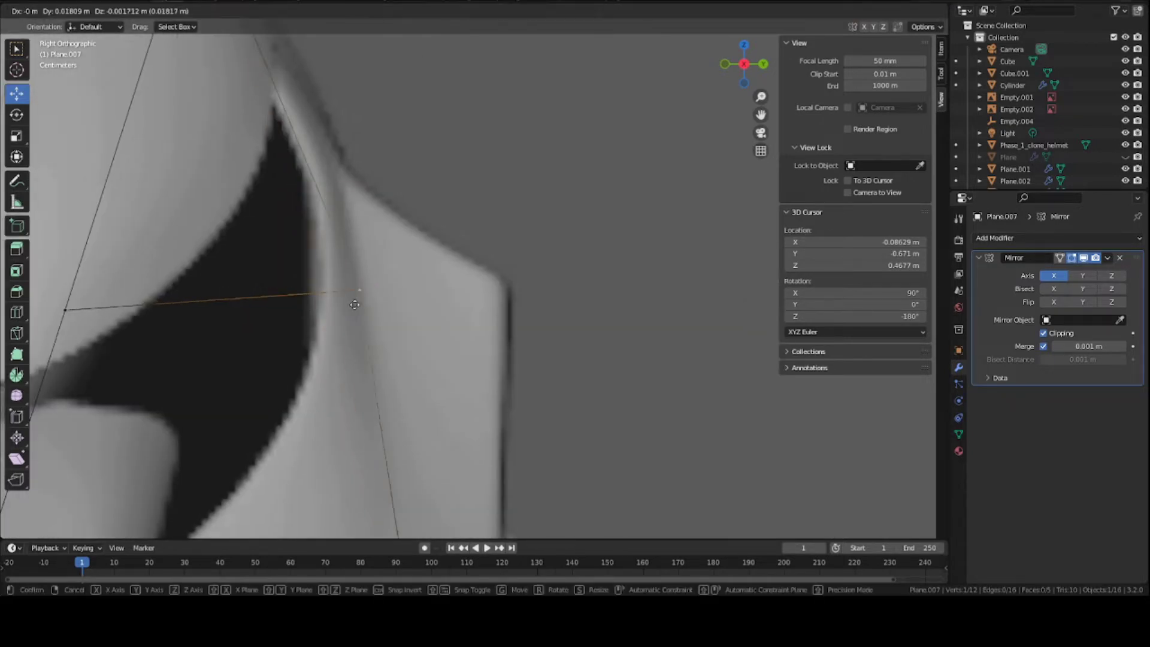
{"action": "left_click", "coordinate": [351, 296]}
{"action": "scroll", "coordinate": [345, 300], "scroll_direction": "down", "scroll_amount": 2}
{"action": "middle_click_drag", "start_coordinate": [338, 302], "coordinate": [433, 285], "text": "shift"}
{"action": "key", "text": "g"}
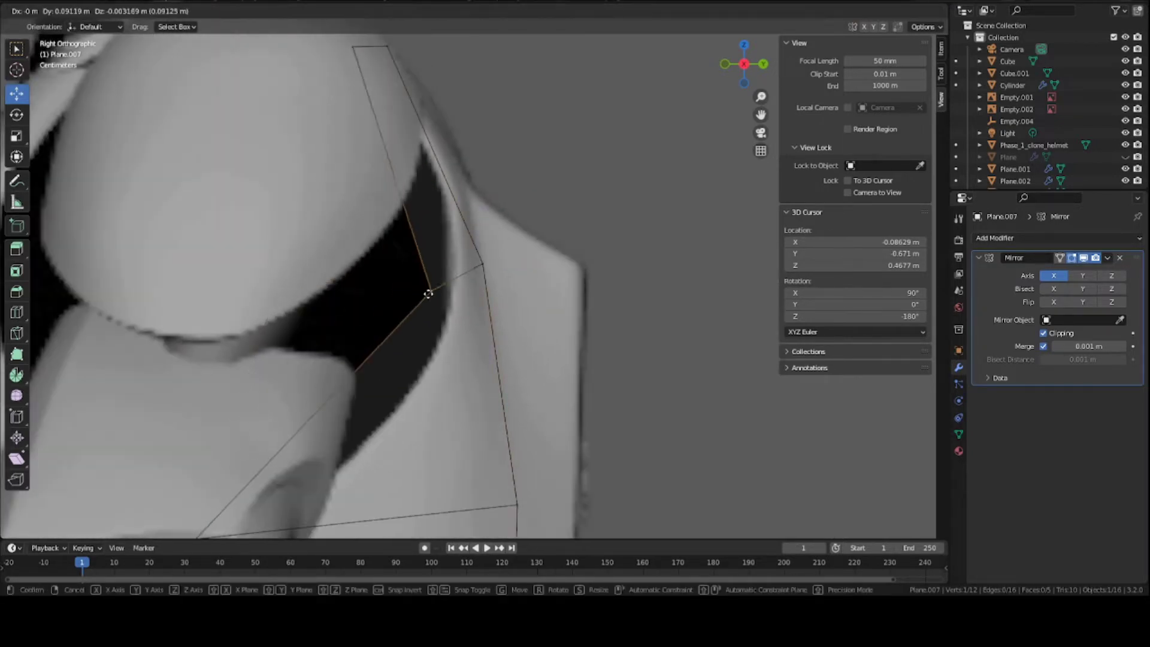
{"action": "left_click", "coordinate": [422, 278]}
In the back view, move the loop cut's inner vertex up about 0.025 m and its outer vertex about 0.024 m along X and 0.033 m along Z.
{"action": "scroll", "coordinate": [494, 243], "scroll_direction": "down", "scroll_amount": 4}
{"action": "middle_click_drag", "start_coordinate": [467, 154], "coordinate": [444, 262], "text": "shift"}
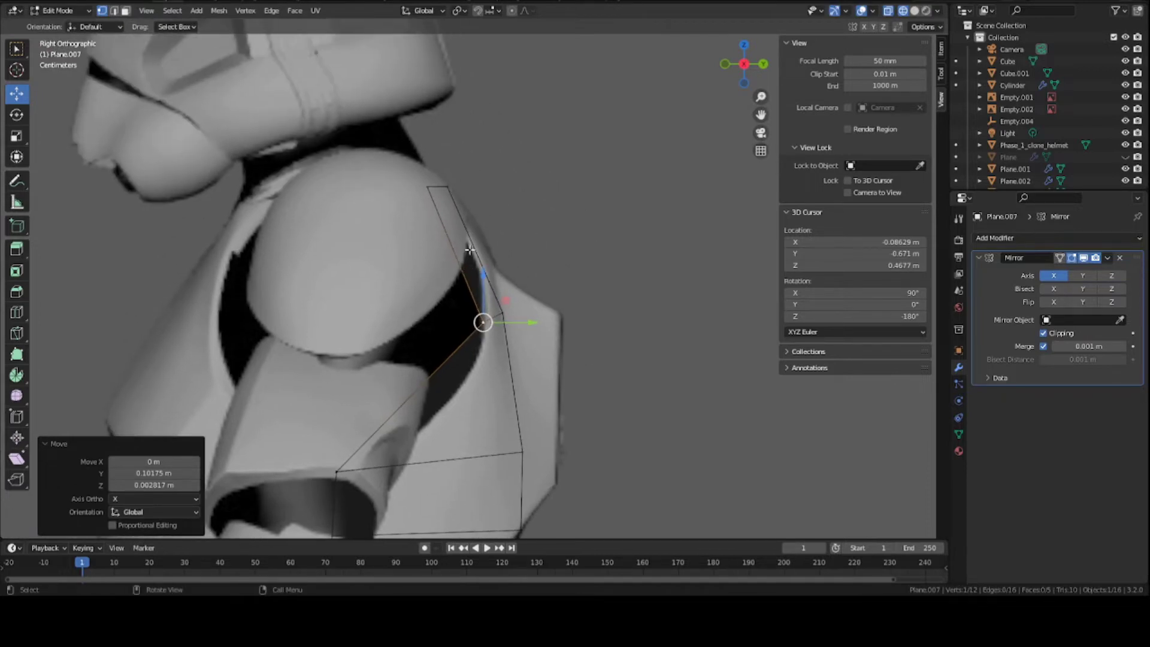
{"action": "key", "text": "ctrl+KP_1"}
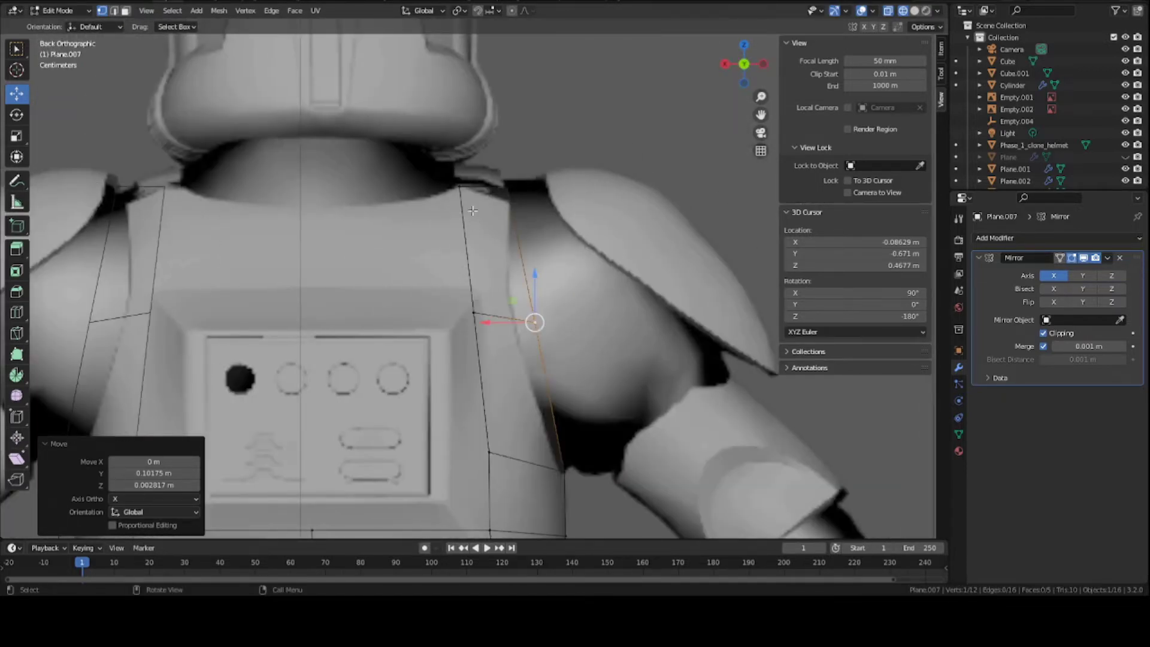
{"action": "key", "text": "alt+a"}
{"action": "left_click", "coordinate": [466, 250]}
{"action": "key", "text": "g"}
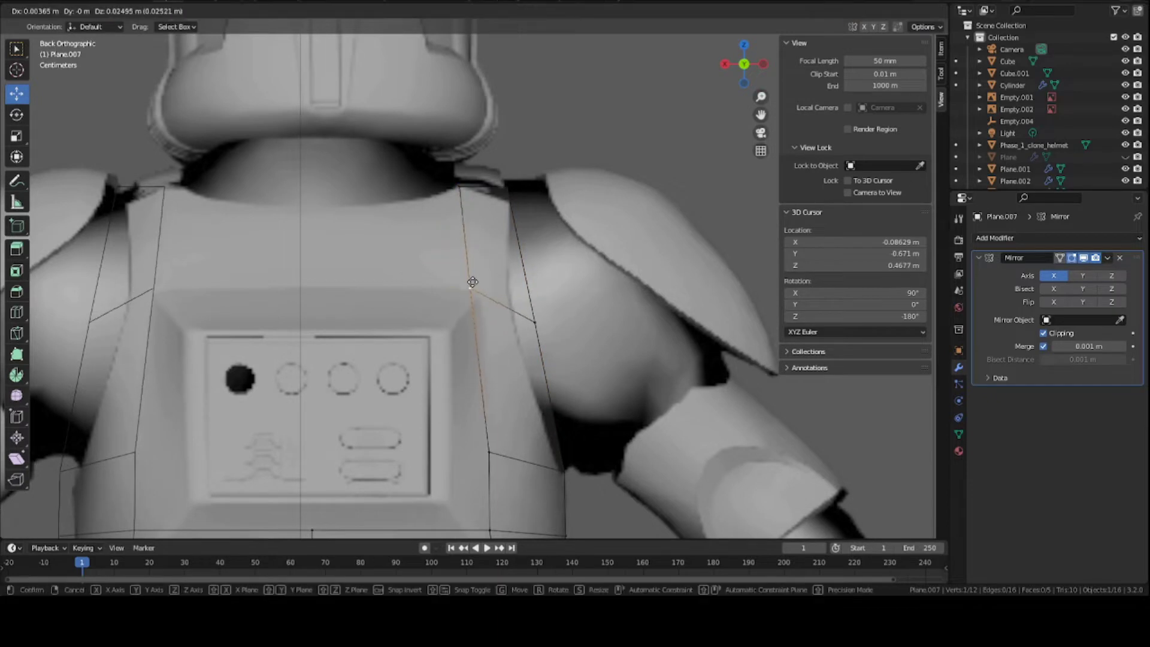
{"action": "left_click", "coordinate": [479, 285]}
{"action": "left_click", "coordinate": [550, 322]}
{"action": "key", "text": "g"}
{"action": "left_click", "coordinate": [529, 290]}
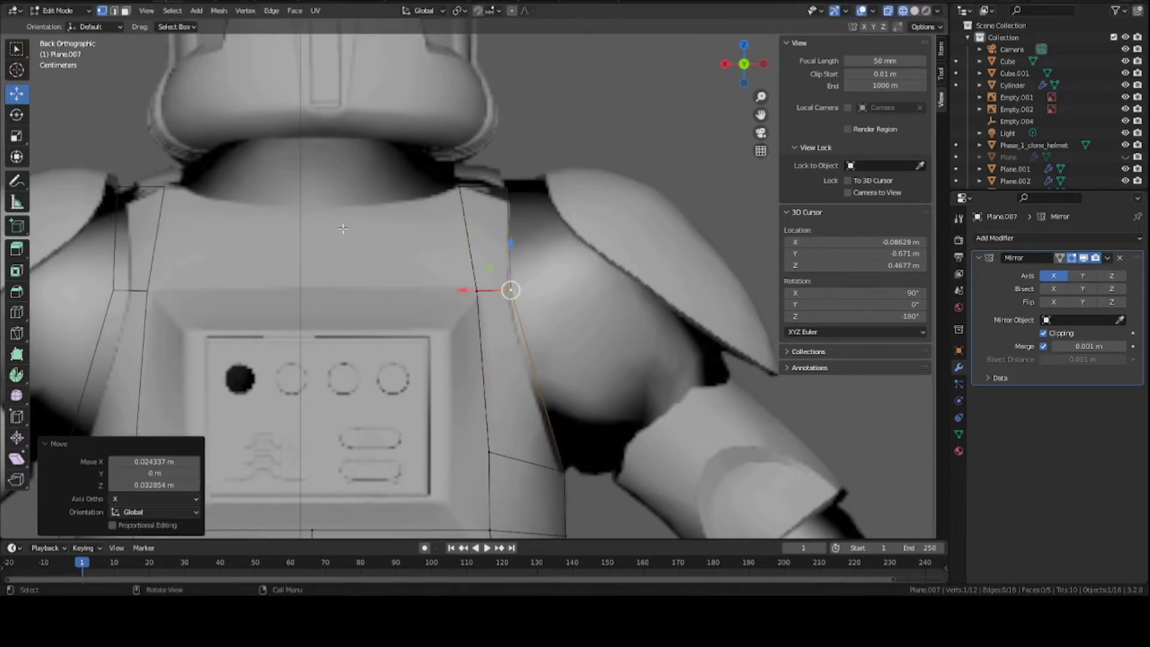
In solid shading, extrude the upper shoulder face's inner edge along X to the mirror centre line.
{"action": "middle_click_drag", "start_coordinate": [394, 215], "coordinate": [447, 292], "text": "shift"}
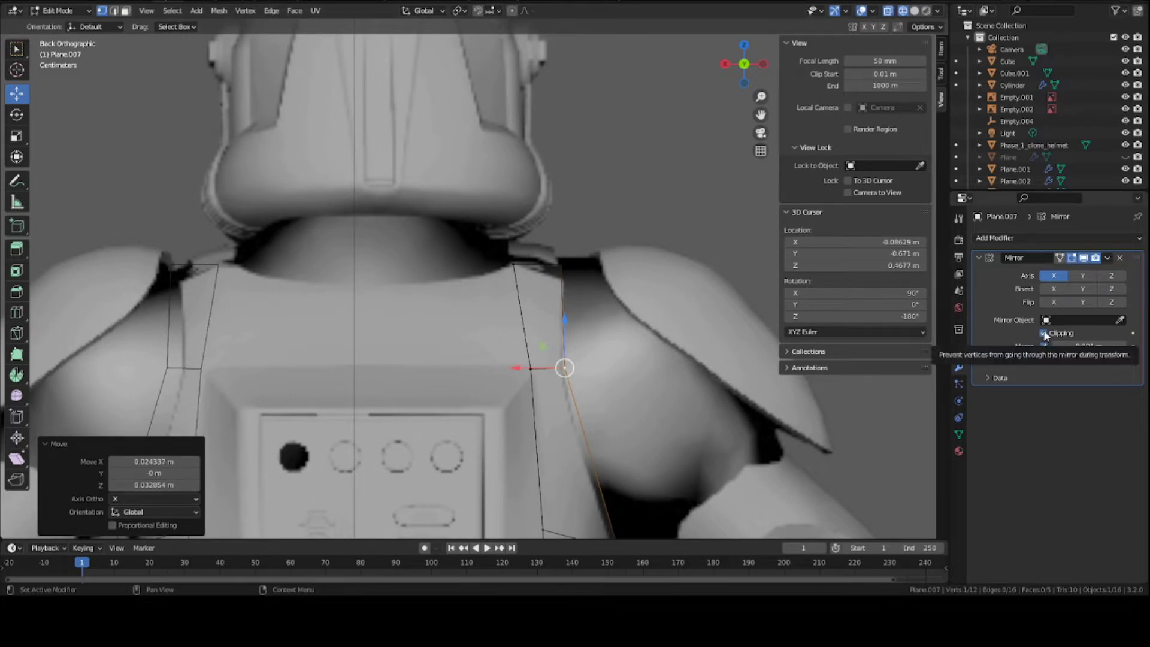
{"action": "key", "text": "2"}
{"action": "left_click", "coordinate": [520, 307]}
{"action": "scroll", "coordinate": [520, 307], "scroll_direction": "up", "scroll_amount": 3}
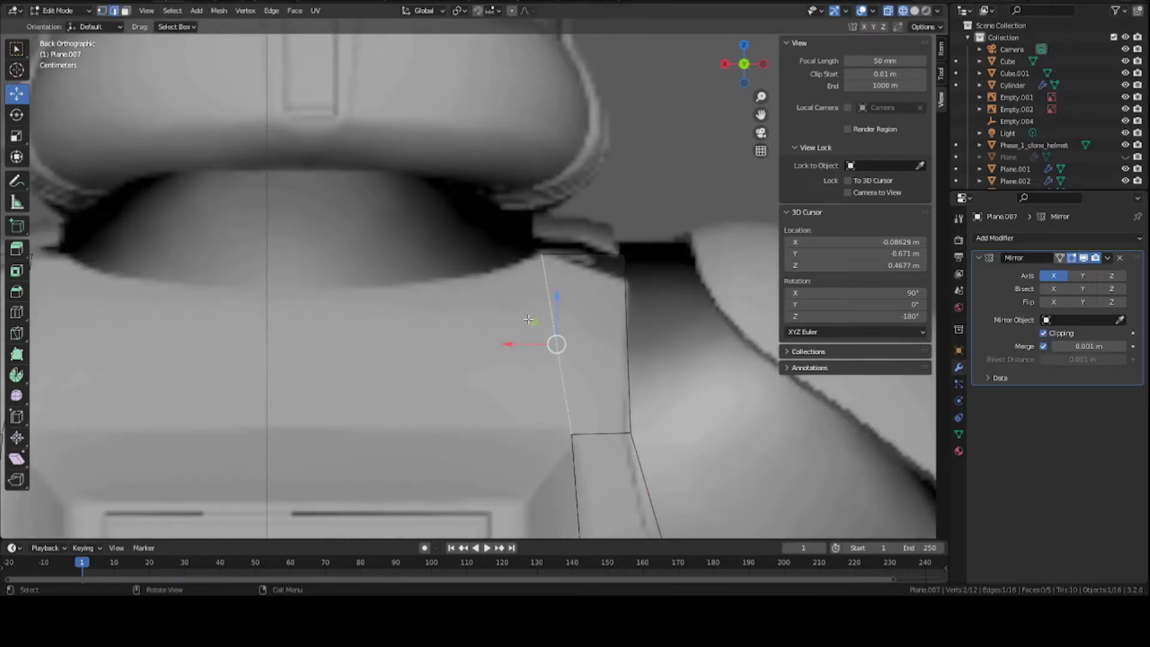
{"action": "key", "text": "z"}
{"action": "left_click", "coordinate": [547, 322]}
{"action": "scroll", "coordinate": [547, 322], "scroll_direction": "down", "scroll_amount": 2}
{"action": "key", "text": "e"}
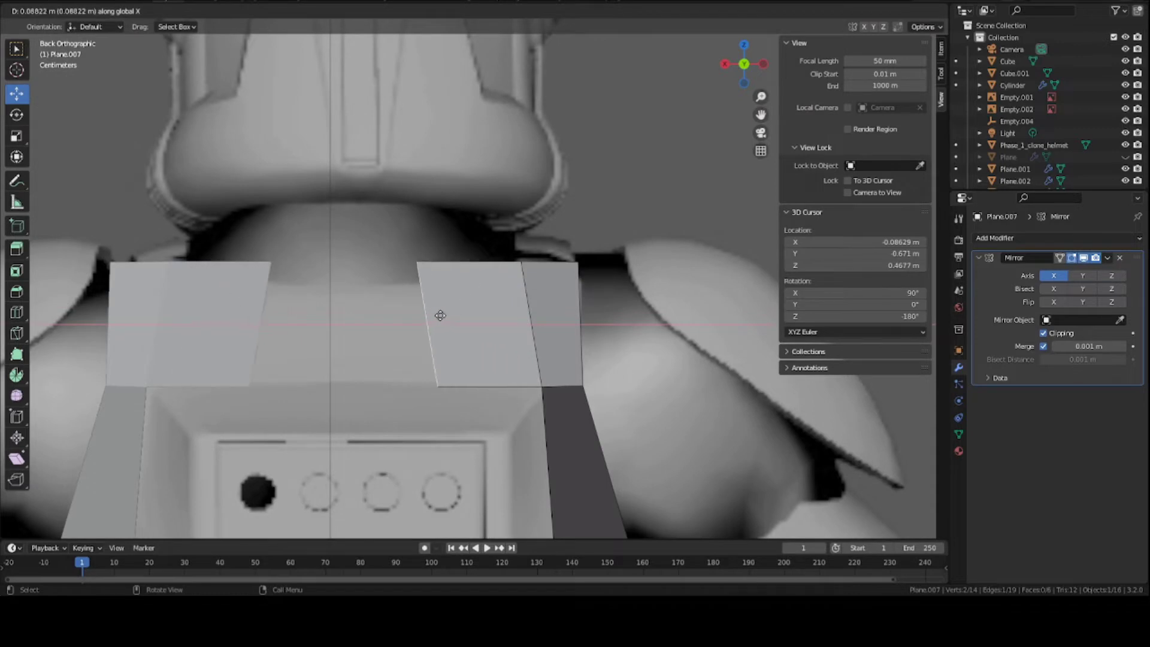
{"action": "left_click", "coordinate": [335, 300]}
Move the new face's top centre vertex about -0.022 m along Z to lower the neckline.
{"action": "left_click", "coordinate": [344, 263]}
{"action": "scroll", "coordinate": [343, 257], "scroll_direction": "up", "scroll_amount": 3}
{"action": "key", "text": "g"}
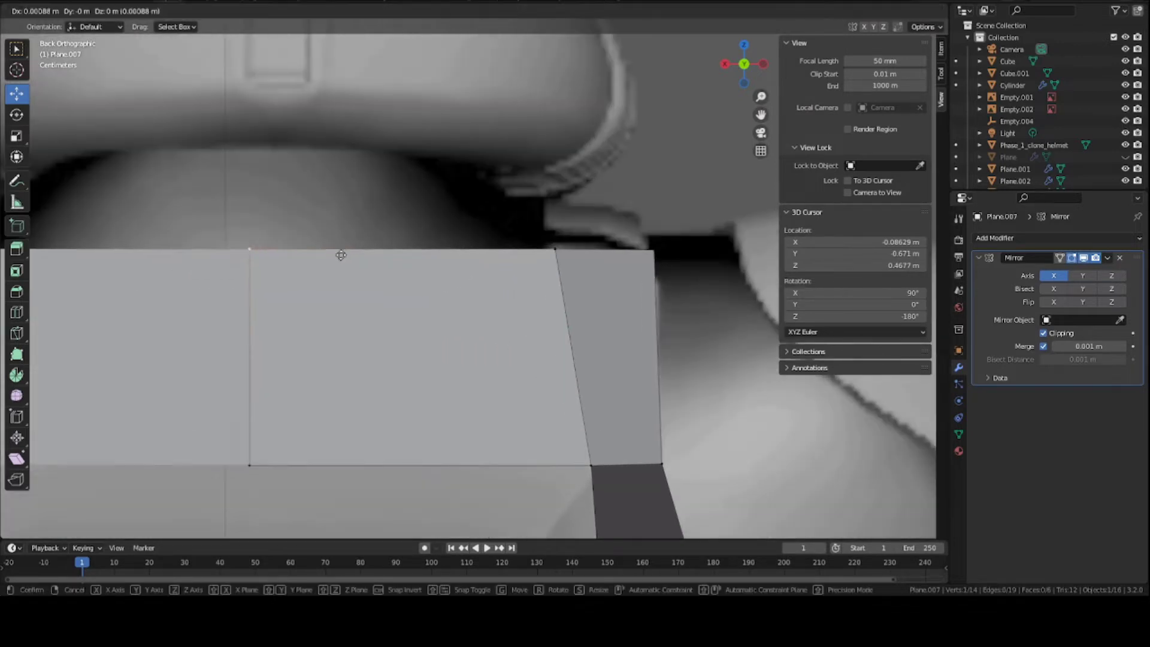
{"action": "left_click", "coordinate": [321, 297]}
In wireframe shading, move the upper inner shoulder vertex about 0.004 m along X onto the reference neckline corner.
{"action": "middle_click_drag", "start_coordinate": [301, 281], "coordinate": [447, 311], "text": "shift"}
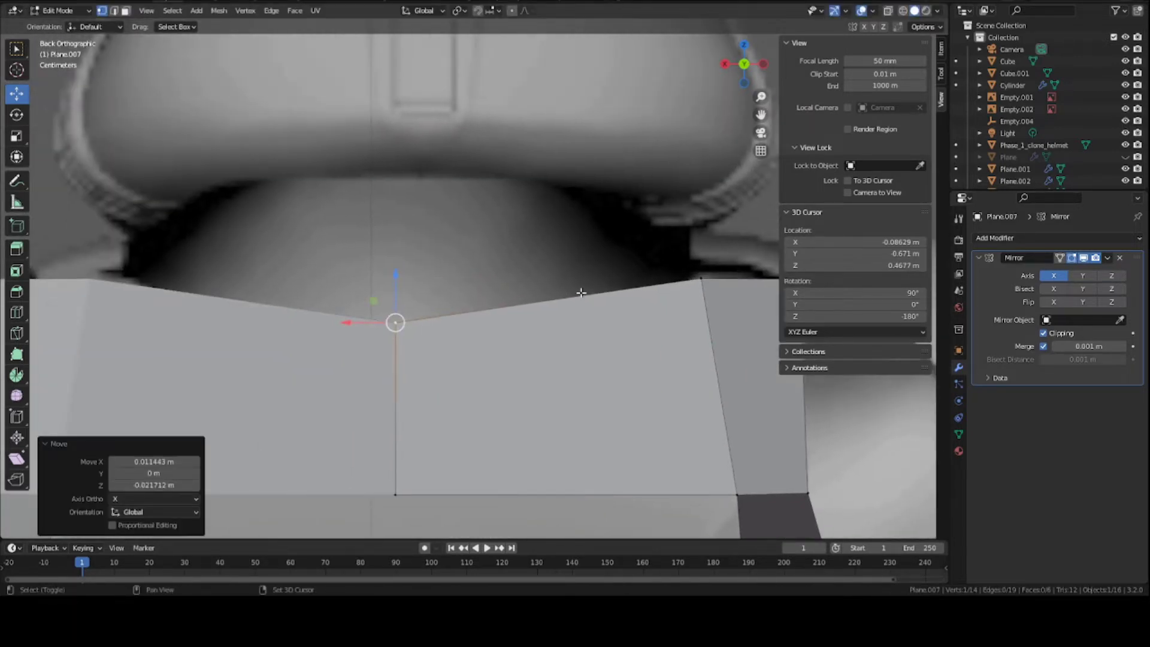
{"action": "middle_click_drag", "start_coordinate": [581, 290], "coordinate": [435, 305], "text": "shift"}
{"action": "key", "text": "shift+z"}
{"action": "left_click", "coordinate": [552, 294]}
{"action": "key", "text": "g"}
{"action": "left_click", "coordinate": [542, 294]}
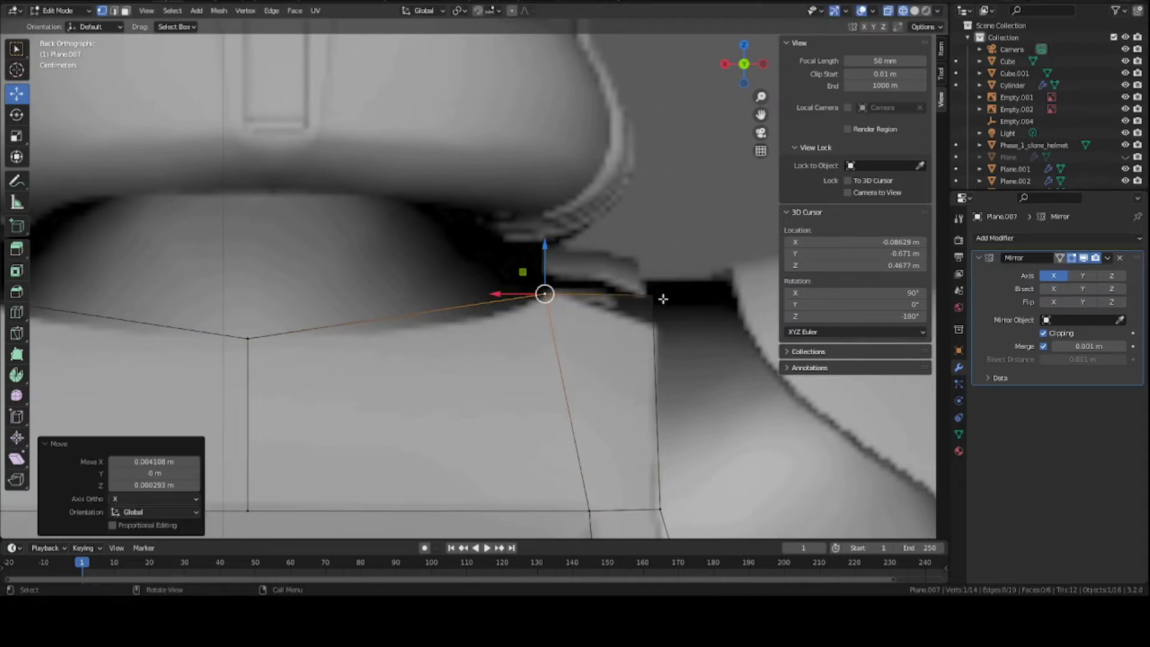
Move the upper outer shoulder vertex about -0.0015 m along X and -0.013 m along Z, and return to solid shading.
{"action": "left_click", "coordinate": [662, 299]}
{"action": "key", "text": "g"}
{"action": "left_click", "coordinate": [664, 324]}
{"action": "scroll", "coordinate": [575, 335], "scroll_direction": "down", "scroll_amount": 2}
{"action": "key", "text": "z"}
{"action": "scroll", "coordinate": [549, 339], "scroll_direction": "down", "scroll_amount": 4}
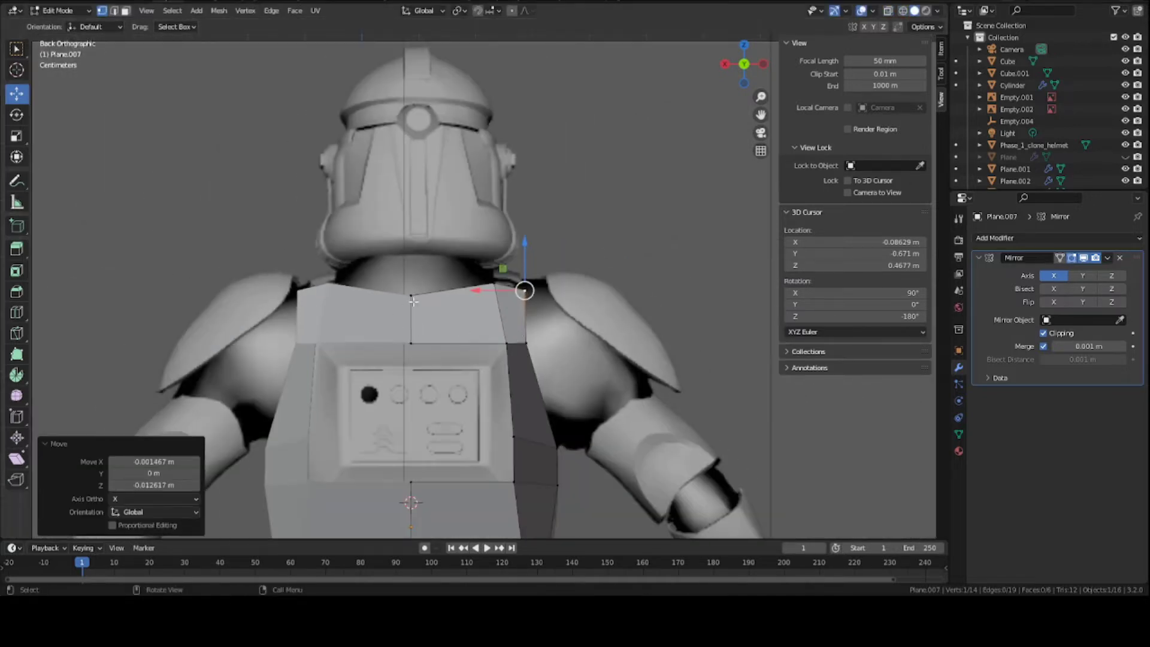
{"action": "mouse_move", "coordinate": [549, 339]}
{"action": "middle_mouse_down"}
{"action": "mouse_move", "coordinate": [510, 341]}
{"action": "mouse_move", "coordinate": [532, 343]}
{"action": "middle_mouse_up"}
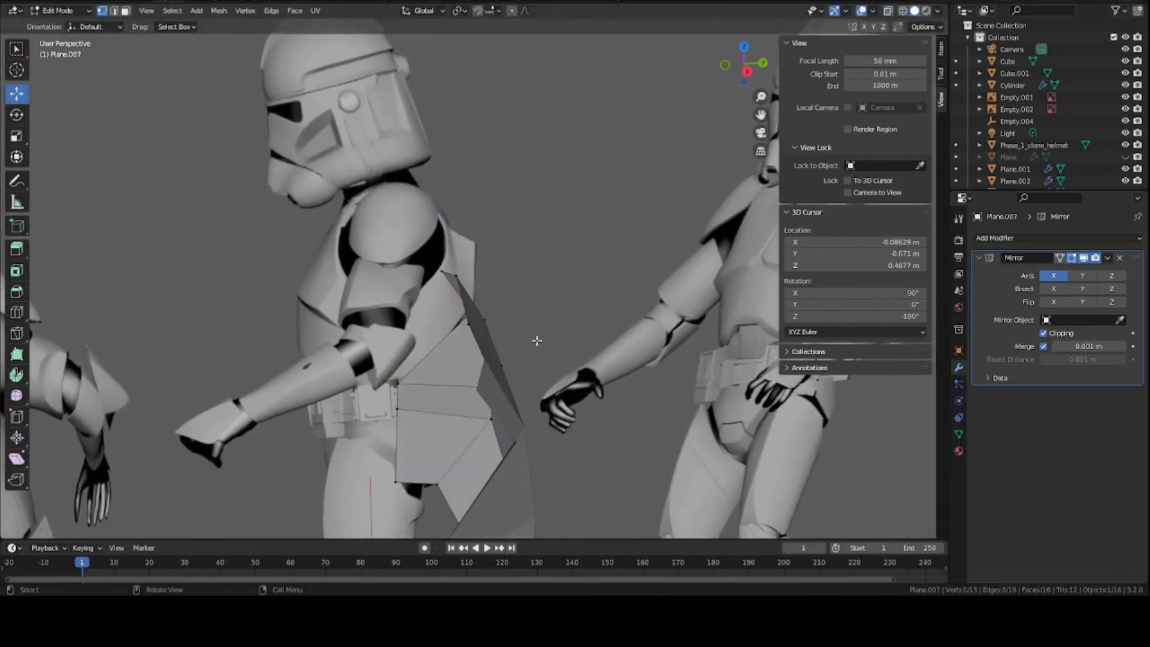
Move the vertex on the side edge of the back opening about 0.018 m along Y, plus a further small shift.
{"action": "scroll", "coordinate": [533, 344], "scroll_direction": "up", "scroll_amount": 5}
{"action": "key", "text": "g"}
{"action": "key", "text": "y"}
{"action": "left_click", "coordinate": [532, 357]}
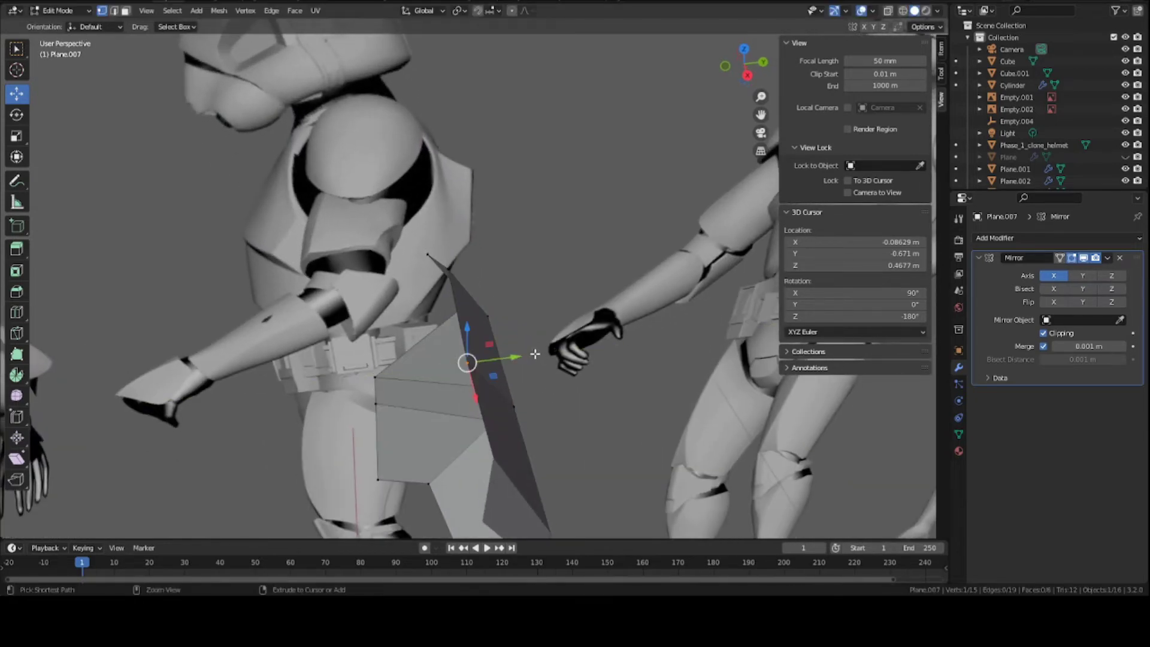
{"action": "key", "text": "g"}
{"action": "key", "text": "y"}
{"action": "left_click", "coordinate": [475, 363]}
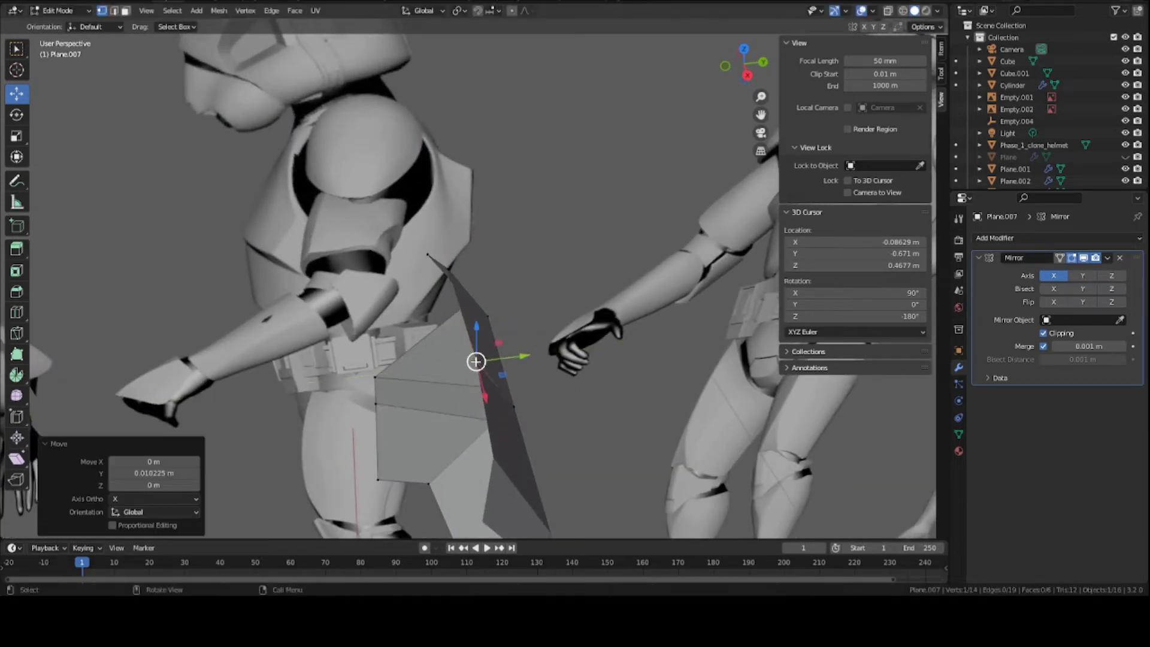
{"action": "key", "text": "g"}
{"action": "middle_click_drag", "start_coordinate": [476, 363], "coordinate": [446, 310]}
{"action": "key", "text": "y"}
{"action": "left_click", "coordinate": [494, 363]}
In right orthographic wireframe view, add a loop cut across the side face below the shoulder and slide it toward the armpit.
{"action": "key", "text": "KP_3"}
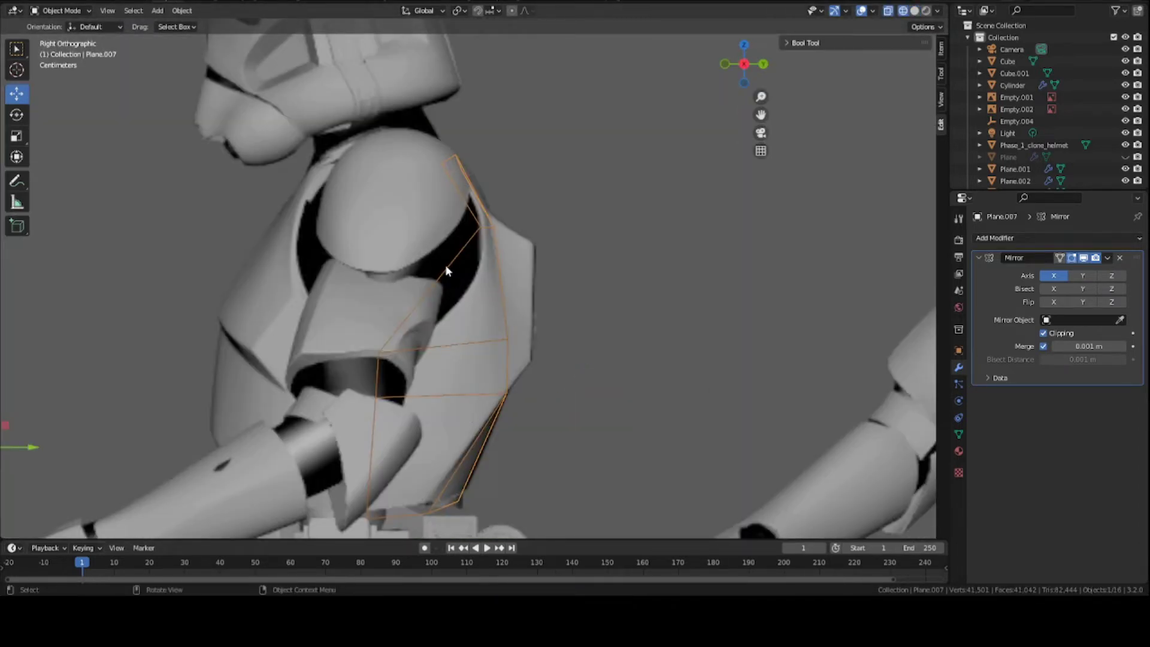
{"action": "key", "text": "Tab"}
{"action": "scroll", "coordinate": [445, 298], "scroll_direction": "up", "scroll_amount": 2}
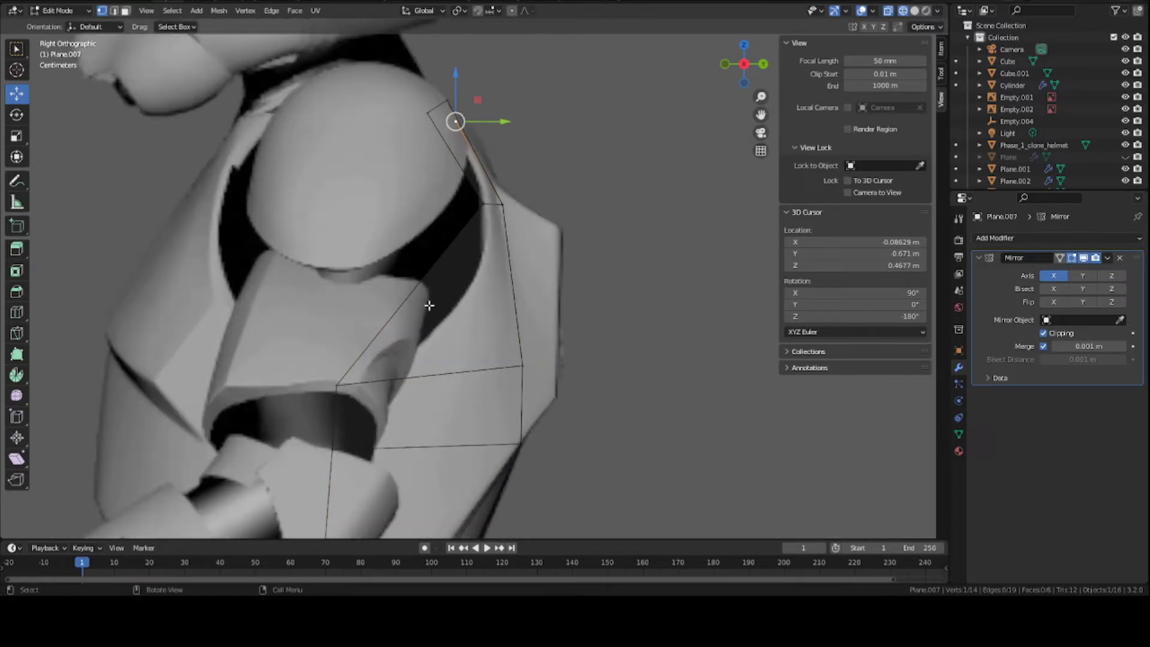
{"action": "key", "text": "ctrl+r"}
{"action": "left_click", "coordinate": [434, 264]}
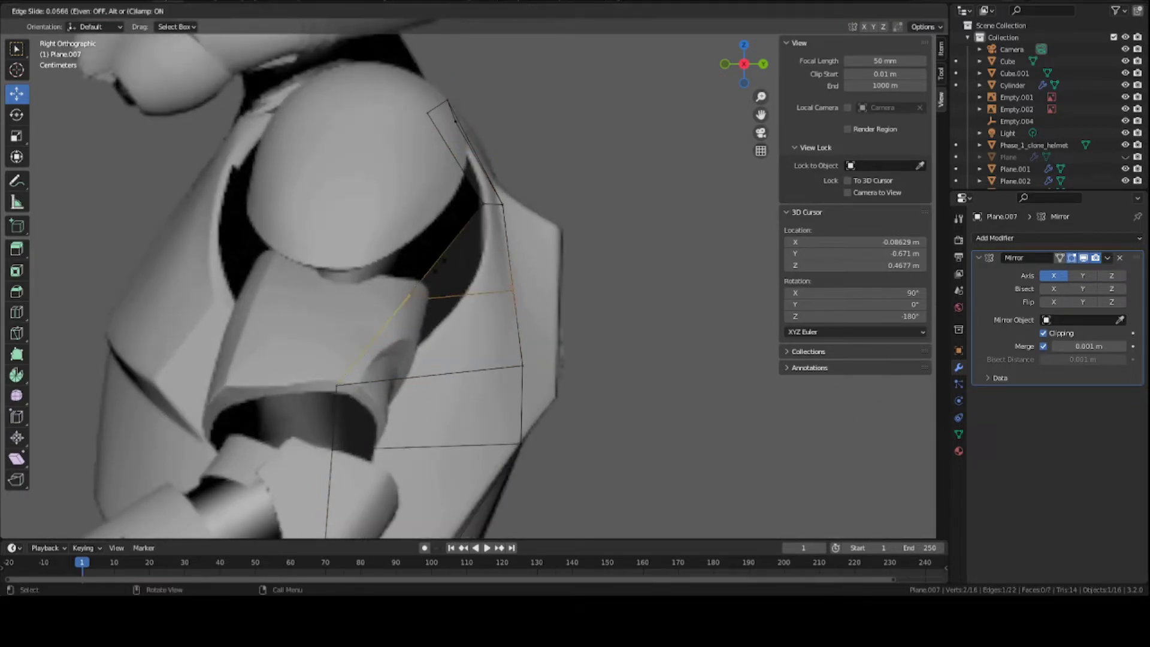
{"action": "left_click", "coordinate": [400, 336]}
Shift the new cut's armhole vertex toward the reference edge and its rear vertex about 0.009 m along Y and -0.007 m along Z.
{"action": "left_click", "coordinate": [394, 311]}
{"action": "scroll", "coordinate": [395, 310], "scroll_direction": "up", "scroll_amount": 3}
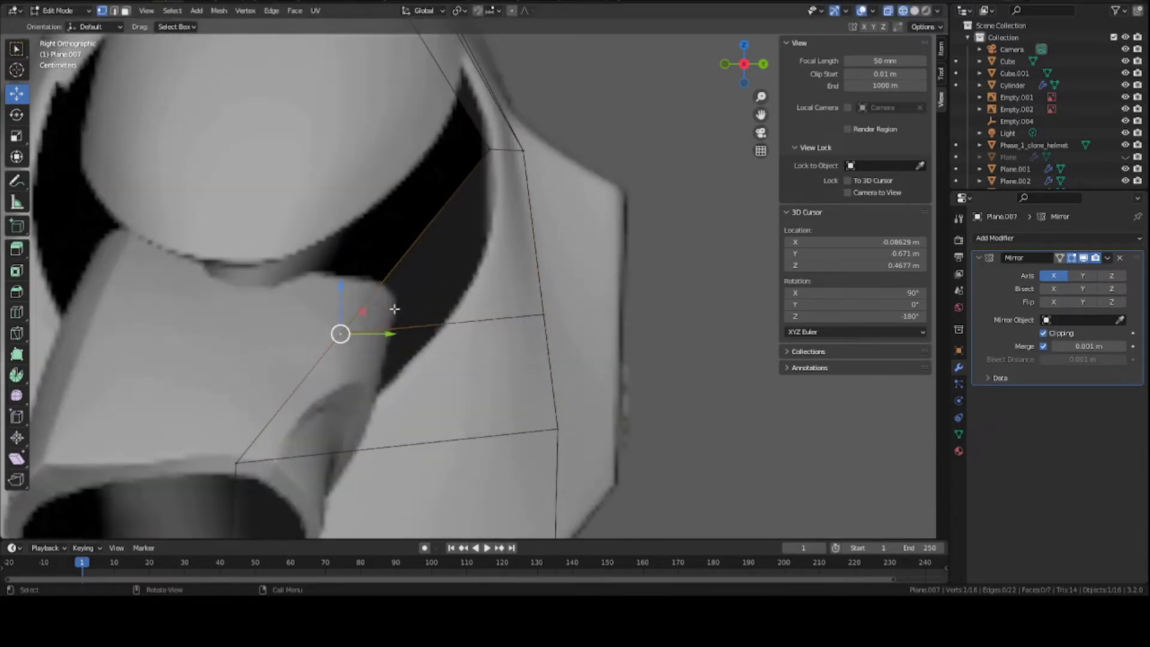
{"action": "left_click_drag", "start_coordinate": [348, 339], "coordinate": [428, 355]}
{"action": "left_click", "coordinate": [546, 313]}
{"action": "key", "text": "g"}
{"action": "left_click", "coordinate": [562, 323]}
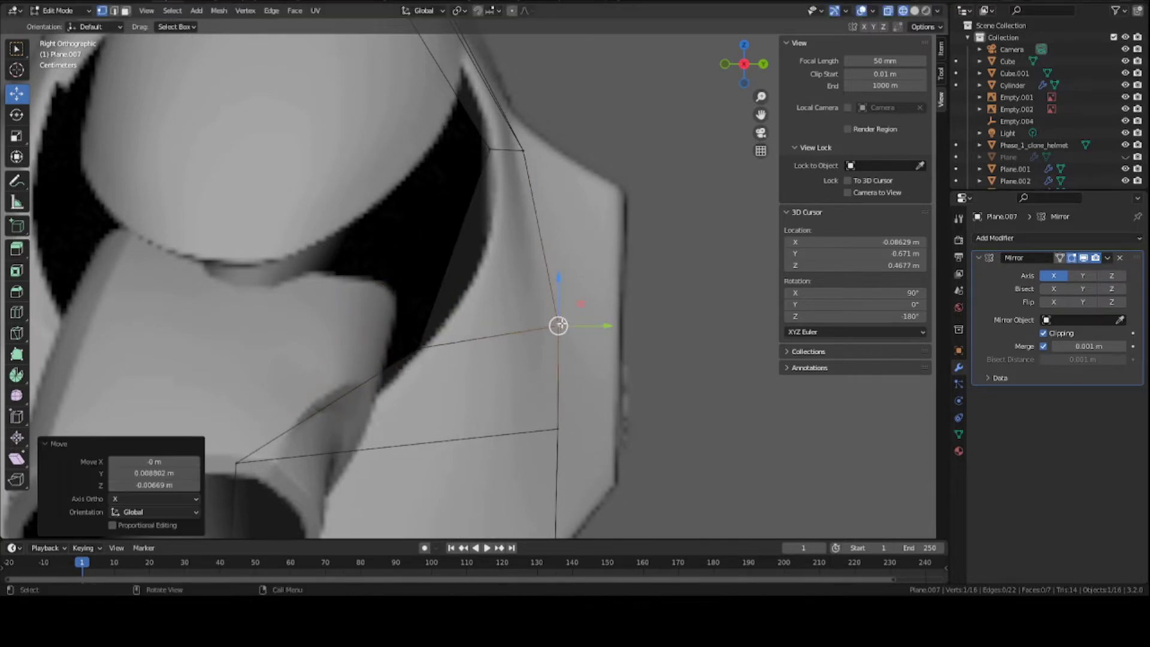
Move the cut's armhole vertex about 0.015 m along Y and 0.013 m along Z onto the reference armhole curve.
{"action": "left_click", "coordinate": [408, 334]}
{"action": "key", "text": "g"}
{"action": "left_click", "coordinate": [441, 319]}
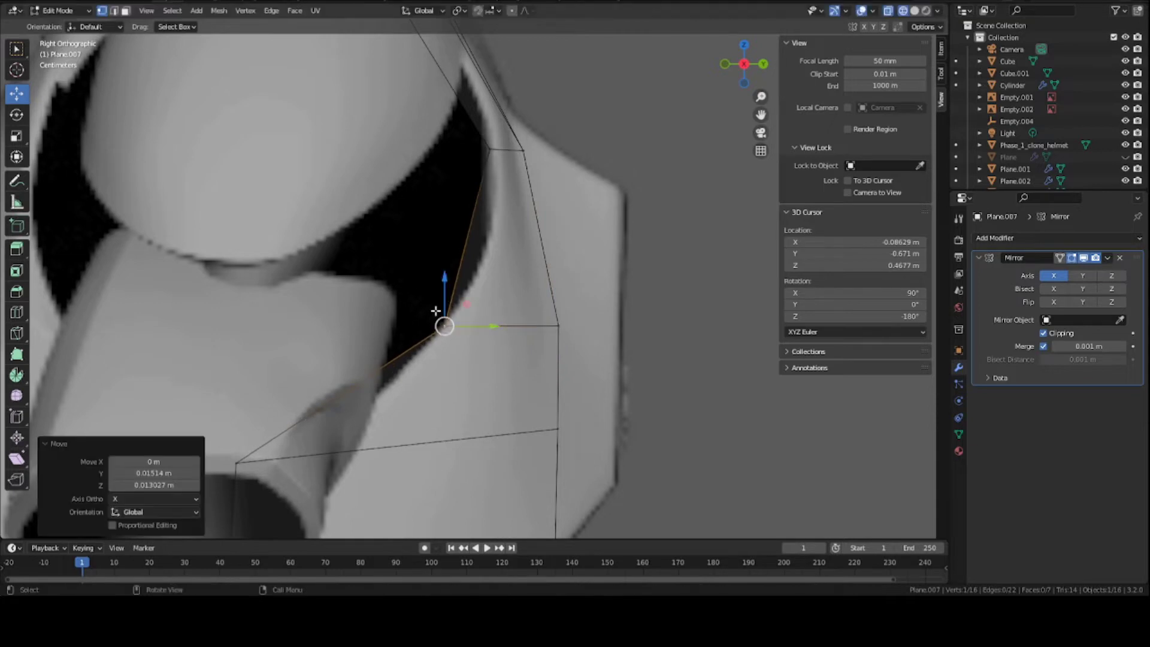
In back orthographic view, move the armhole vertex about 0.008 m along X to match the reference outline.
{"action": "scroll", "coordinate": [454, 313], "scroll_direction": "down", "scroll_amount": 2}
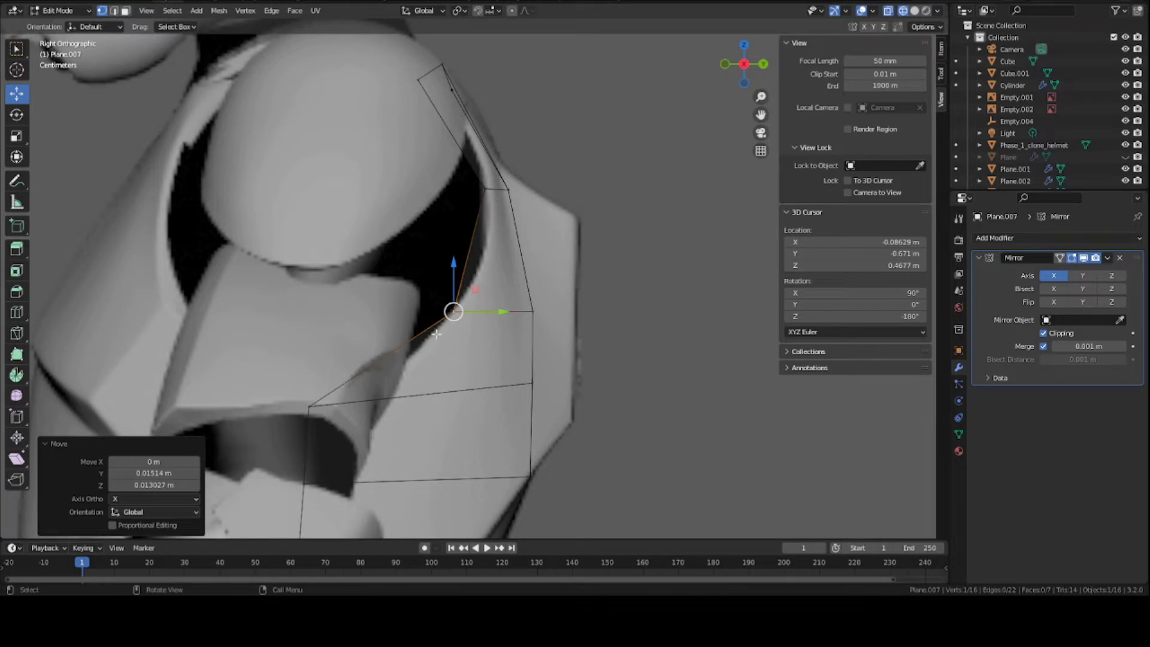
{"action": "scroll", "coordinate": [424, 313], "scroll_direction": "down", "scroll_amount": 2}
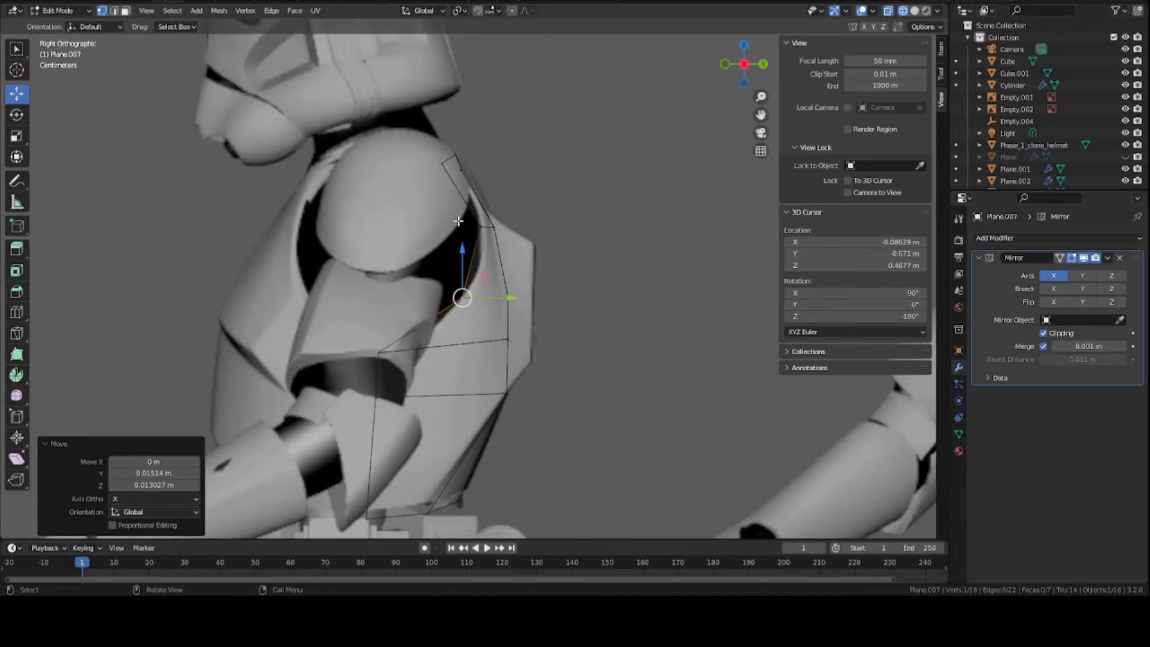
{"action": "key", "text": "ctrl+KP_1"}
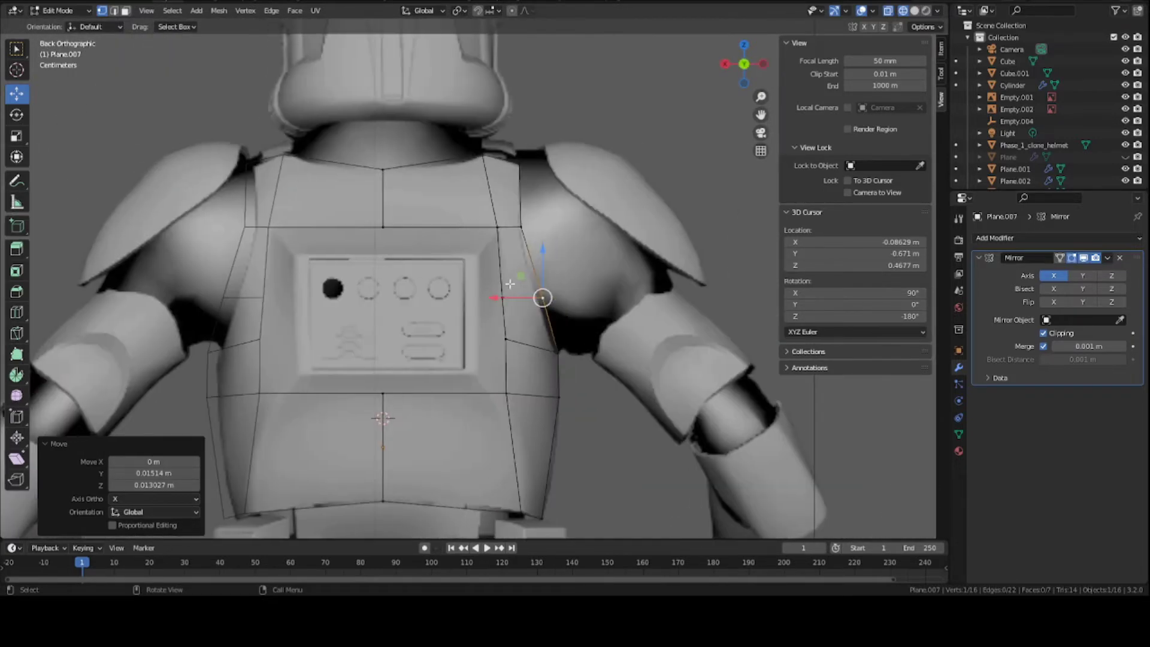
{"action": "key", "text": "g"}
{"action": "key", "text": "x"}
{"action": "left_click", "coordinate": [557, 303]}
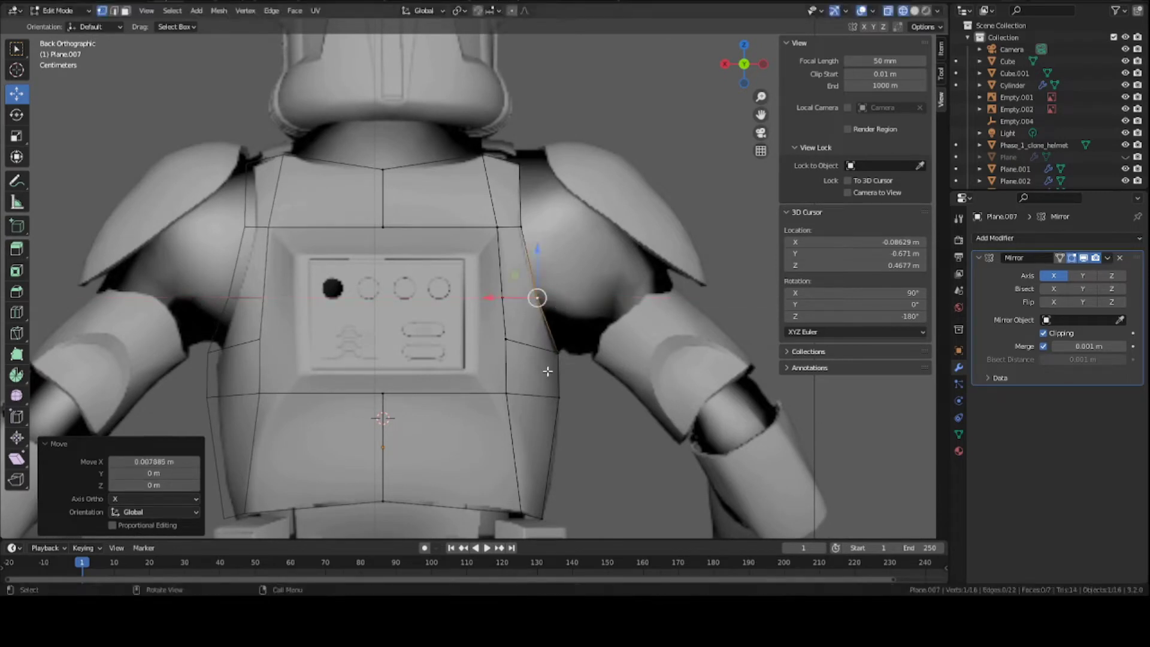
Adjust the outer vertex below the armpit along X and select the outer waist vertex beneath it.
{"action": "left_click", "coordinate": [557, 362]}
{"action": "key", "text": "g"}
{"action": "key", "text": "x"}
{"action": "left_click", "coordinate": [555, 360]}
{"action": "left_click", "coordinate": [565, 416]}
{"action": "scroll", "coordinate": [564, 415], "scroll_direction": "down", "scroll_amount": 2}
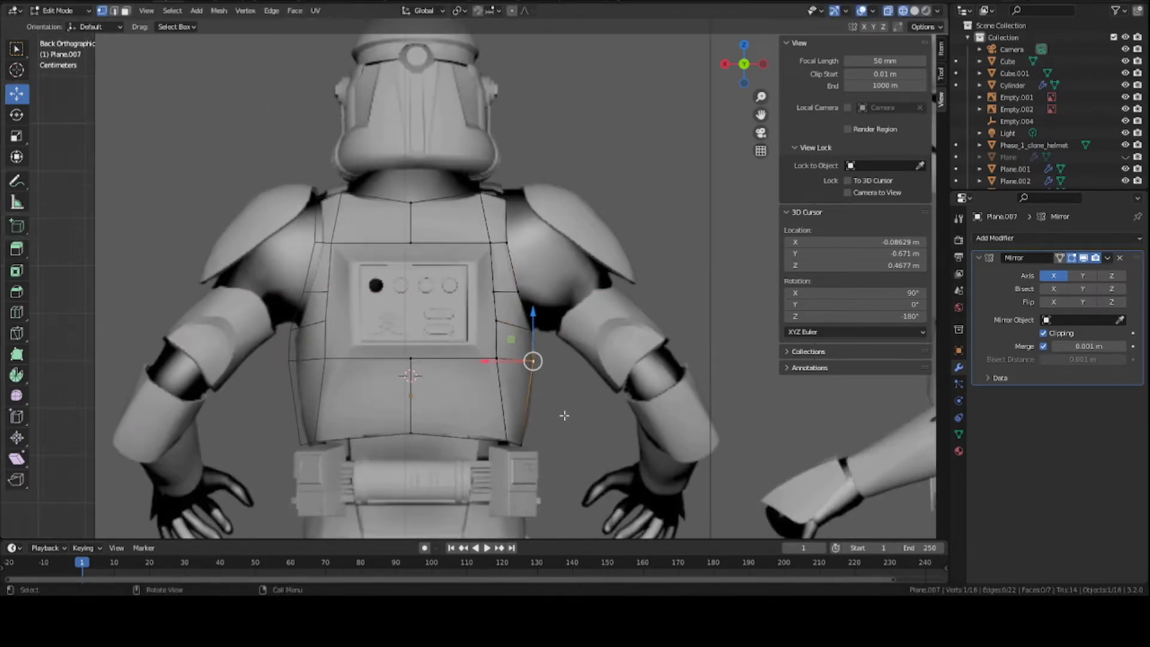
Save the file and move the opening's lower side-edge vertex about 0.003 m along X.
{"action": "scroll", "coordinate": [512, 342], "scroll_direction": "up", "scroll_amount": 2}
{"action": "left_click", "coordinate": [504, 338]}
{"action": "key", "text": "ctrl+s"}
{"action": "key", "text": "g"}
{"action": "key", "text": "x"}
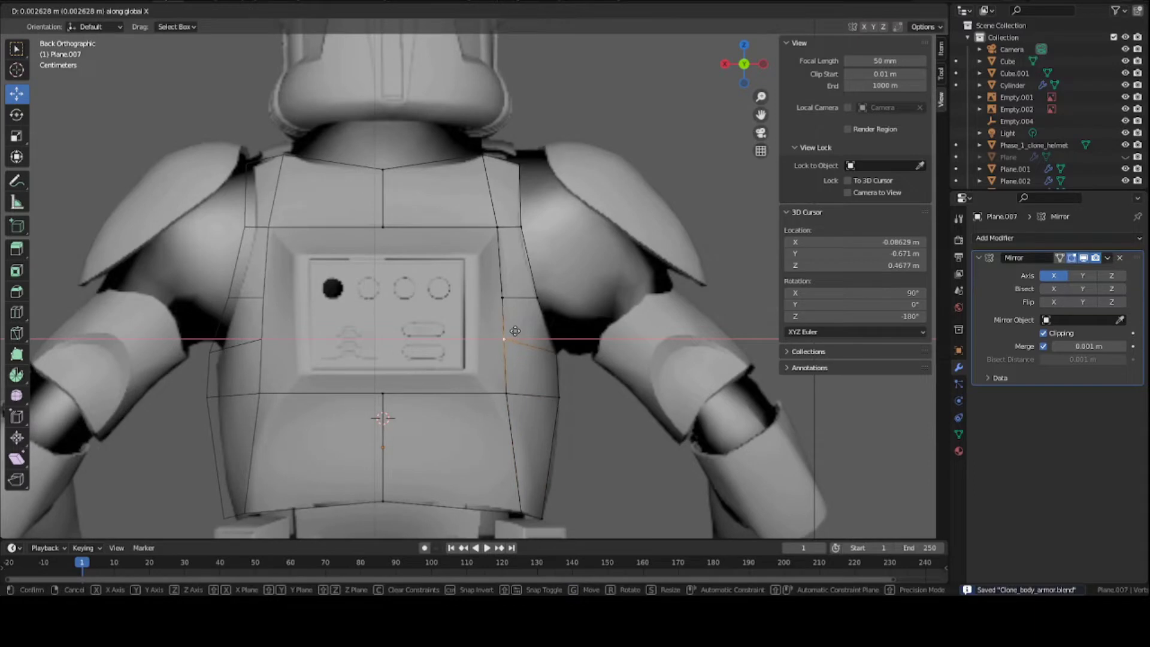
{"action": "left_click", "coordinate": [515, 331]}
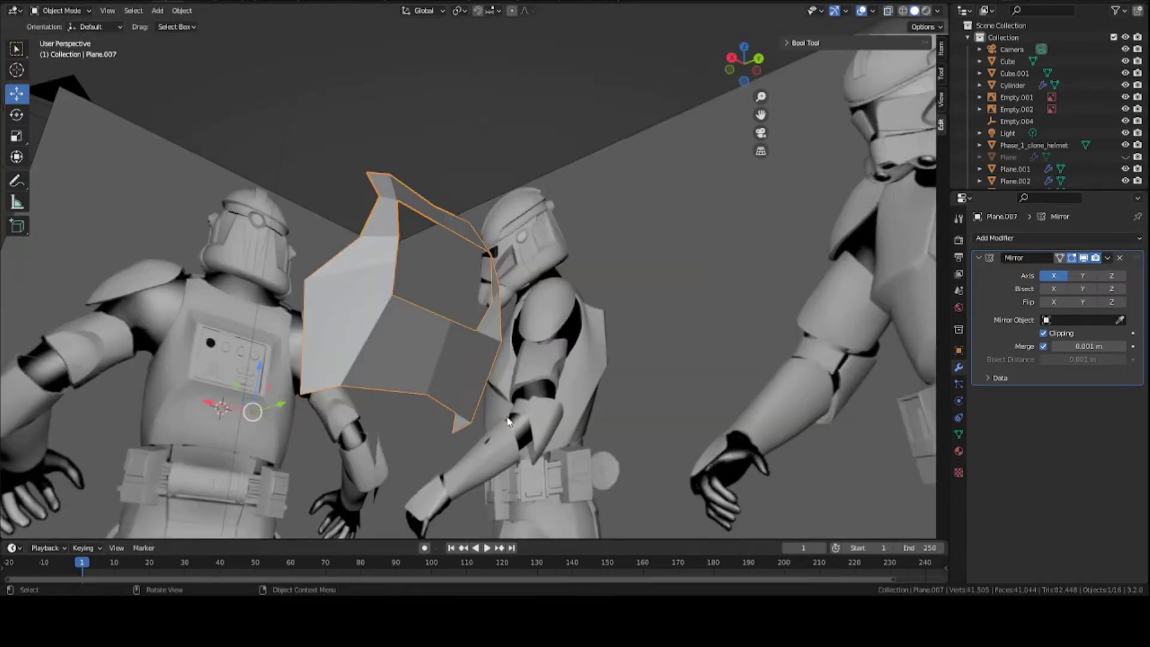
Add one centred loop cut running vertically through the plate's narrow side faces from shoulder to lower edge.
{"action": "middle_click_drag", "start_coordinate": [554, 398], "coordinate": [500, 453]}
{"action": "scroll", "coordinate": [503, 334], "scroll_direction": "up", "scroll_amount": 2}
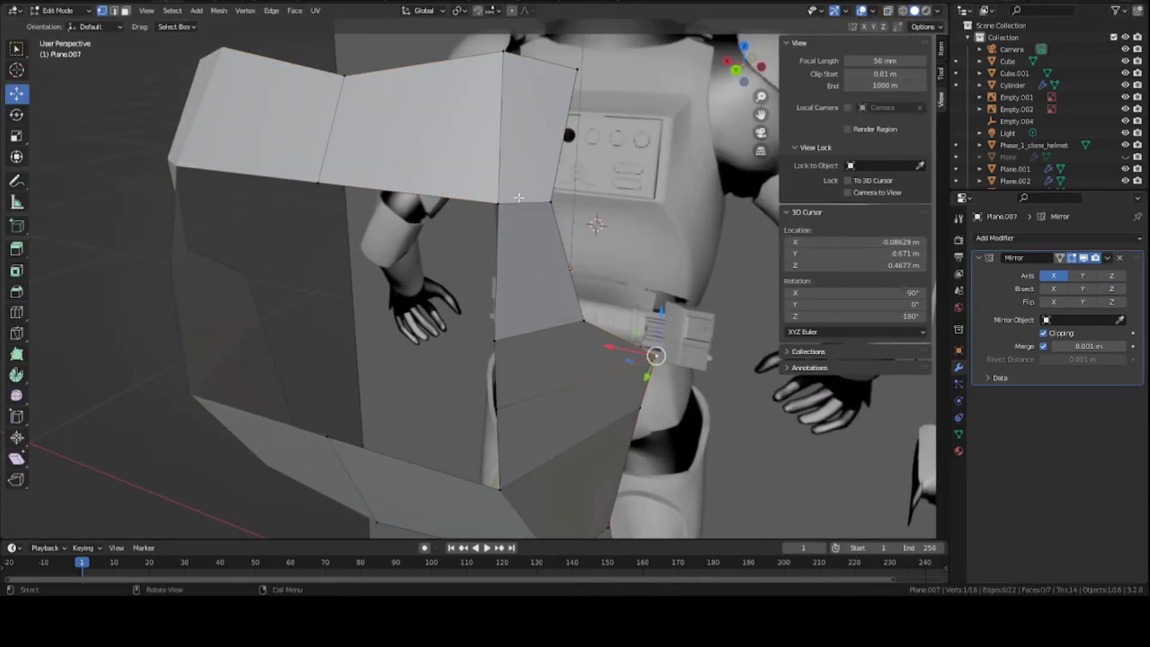
{"action": "middle_click_drag", "start_coordinate": [492, 287], "coordinate": [516, 242]}
{"action": "key", "text": "ctrl+r"}
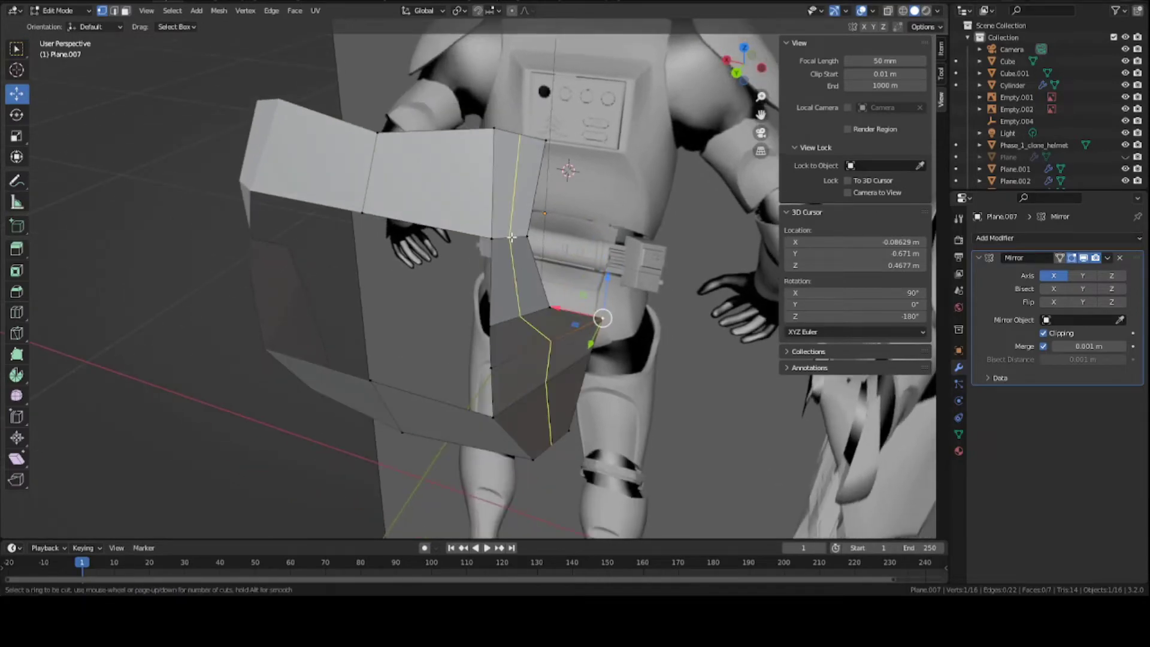
{"action": "left_click", "coordinate": [511, 238]}
{"action": "right_click", "coordinate": [522, 281]}
Move the new side edge loop outward along X and about 0.004 m along Y to round the plate.
{"action": "middle_click_drag", "start_coordinate": [522, 283], "coordinate": [493, 310]}
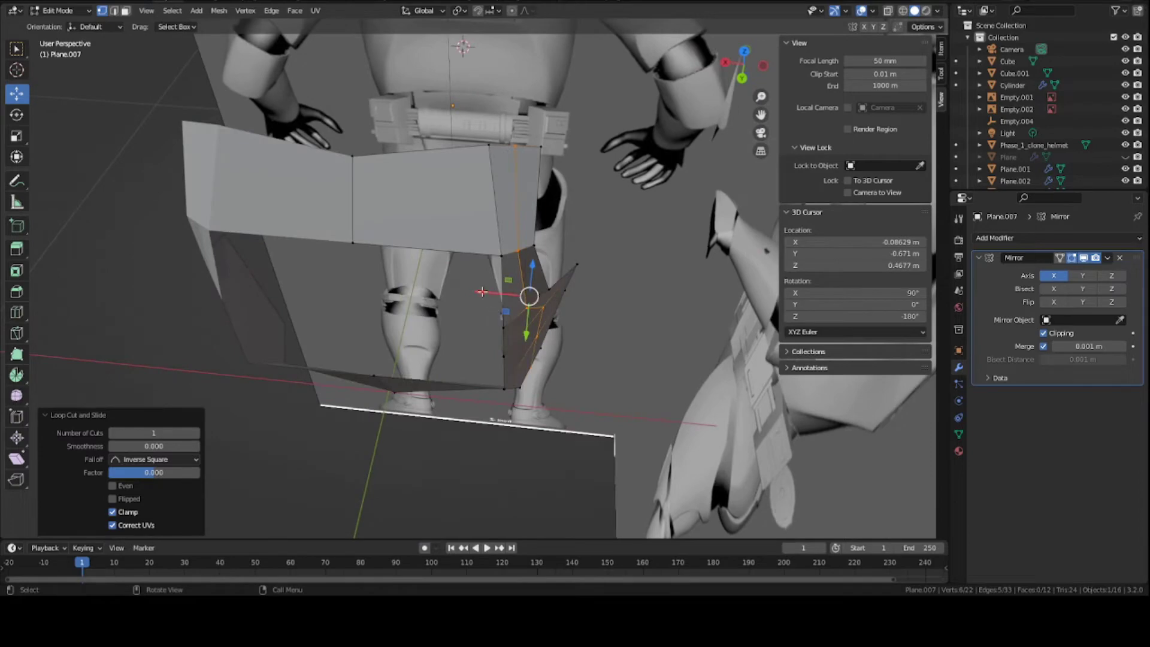
{"action": "left_click_drag", "start_coordinate": [482, 292], "coordinate": [490, 292]}
{"action": "middle_click_drag", "start_coordinate": [491, 293], "coordinate": [494, 311]}
{"action": "left_click_drag", "start_coordinate": [530, 333], "coordinate": [530, 337]}
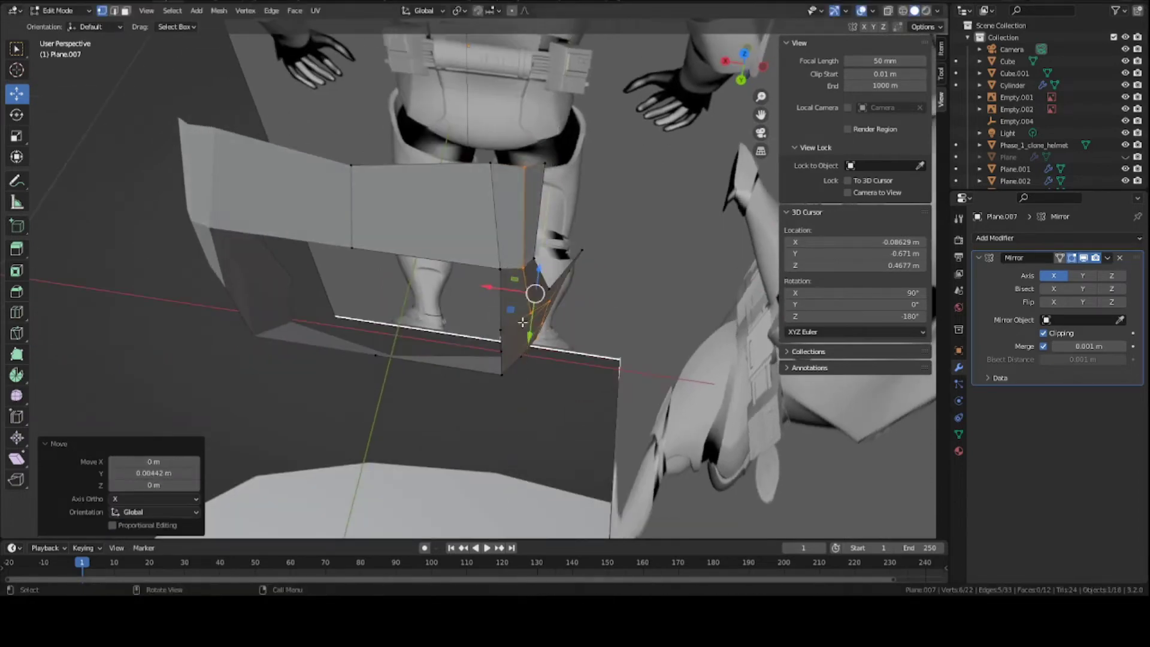
Adjust the new loop's top shoulder vertex along Y, about 0.001 m along X, and freely to smooth the shoulder edge.
{"action": "middle_click_drag", "start_coordinate": [522, 322], "coordinate": [510, 188]}
{"action": "left_click", "coordinate": [528, 132]}
{"action": "middle_click_drag", "start_coordinate": [529, 130], "coordinate": [587, 128]}
{"action": "key", "text": "g"}
{"action": "key", "text": "y"}
{"action": "left_click", "coordinate": [525, 258]}
{"action": "key", "text": "g"}
{"action": "key", "text": "x"}
{"action": "left_click", "coordinate": [579, 132]}
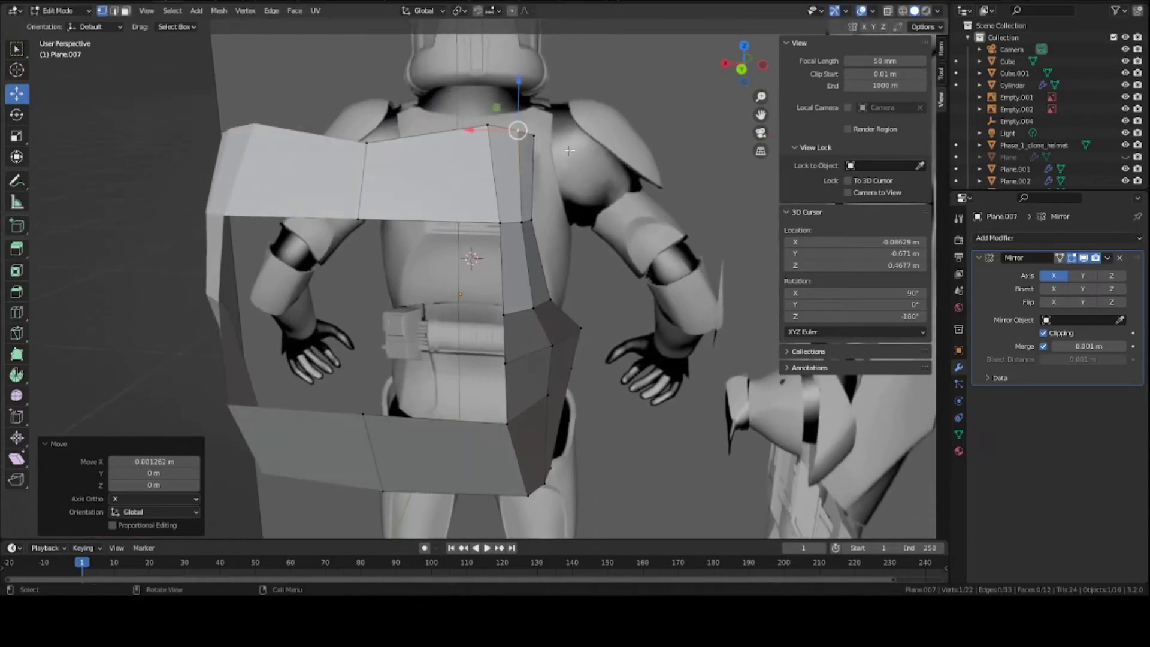
{"action": "key", "text": "g"}
{"action": "left_click", "coordinate": [563, 144]}
Leave mesh editing, save Clone_body_armor.blend, and check the plate's shape from behind.
{"action": "key", "text": "Tab"}
{"action": "scroll", "coordinate": [536, 173], "scroll_direction": "down", "scroll_amount": 1}
{"action": "key", "text": "ctrl+s"}
{"action": "middle_click_drag", "start_coordinate": [534, 182], "coordinate": [408, 310]}
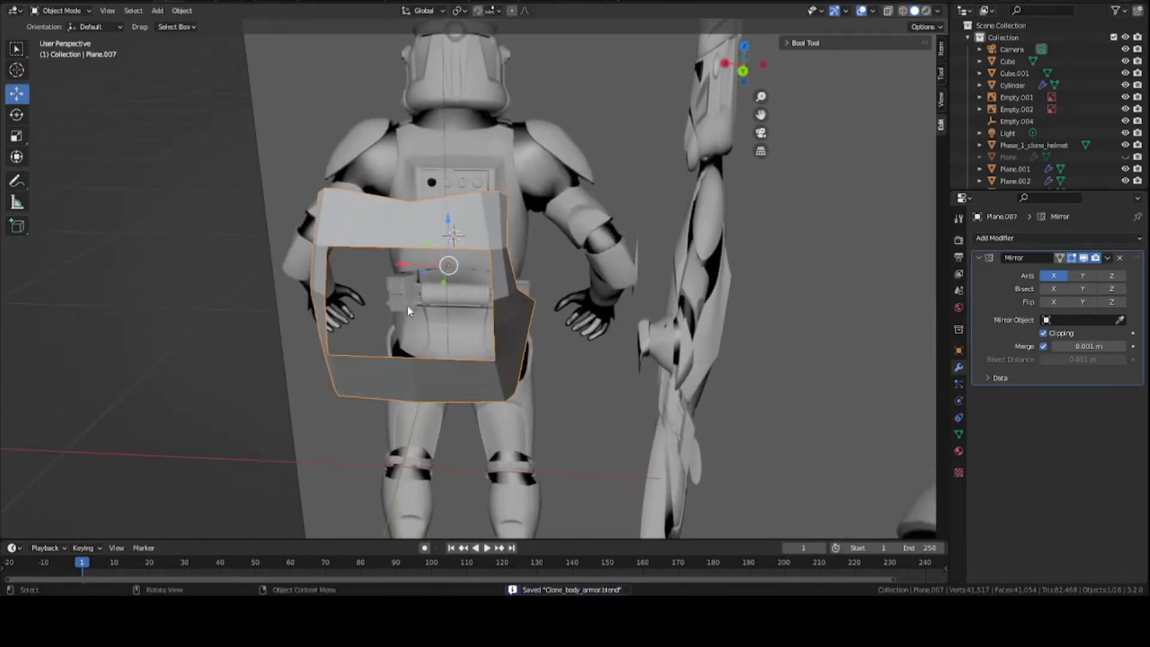
{"action": "middle_click_drag", "start_coordinate": [496, 260], "coordinate": [455, 288]}
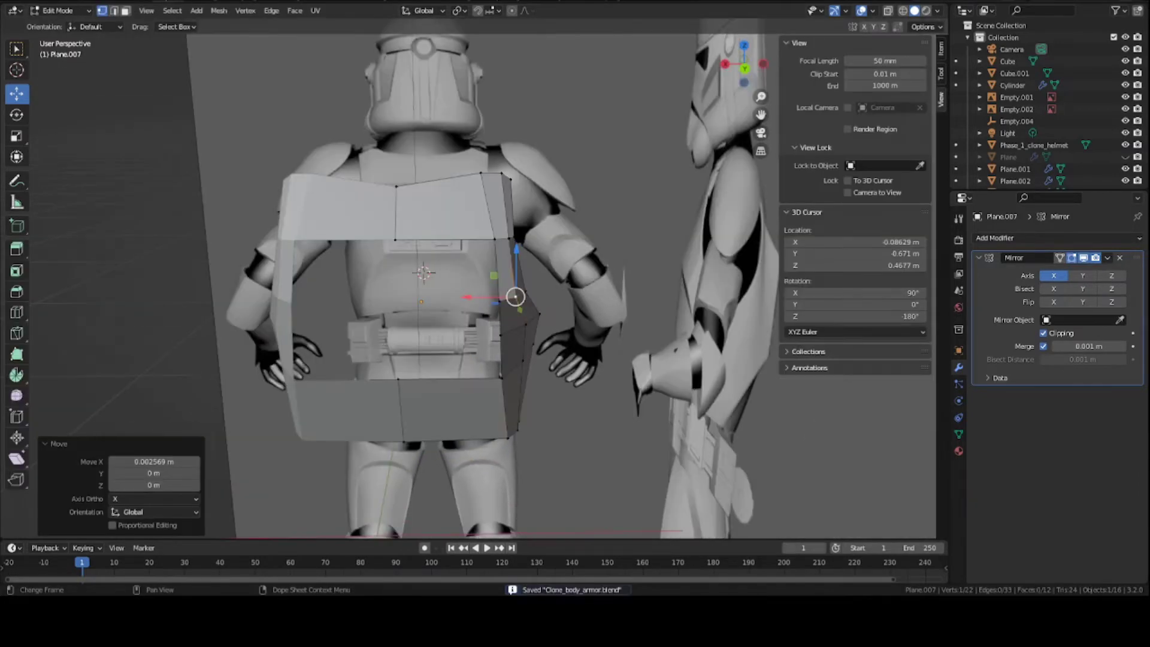
Select the edge loop around the back opening and extrude it inward about 0.026 m along X and -0.012 m along Z.
{"action": "scroll", "coordinate": [476, 291], "scroll_direction": "up", "scroll_amount": 3}
{"action": "left_click", "coordinate": [476, 291]}
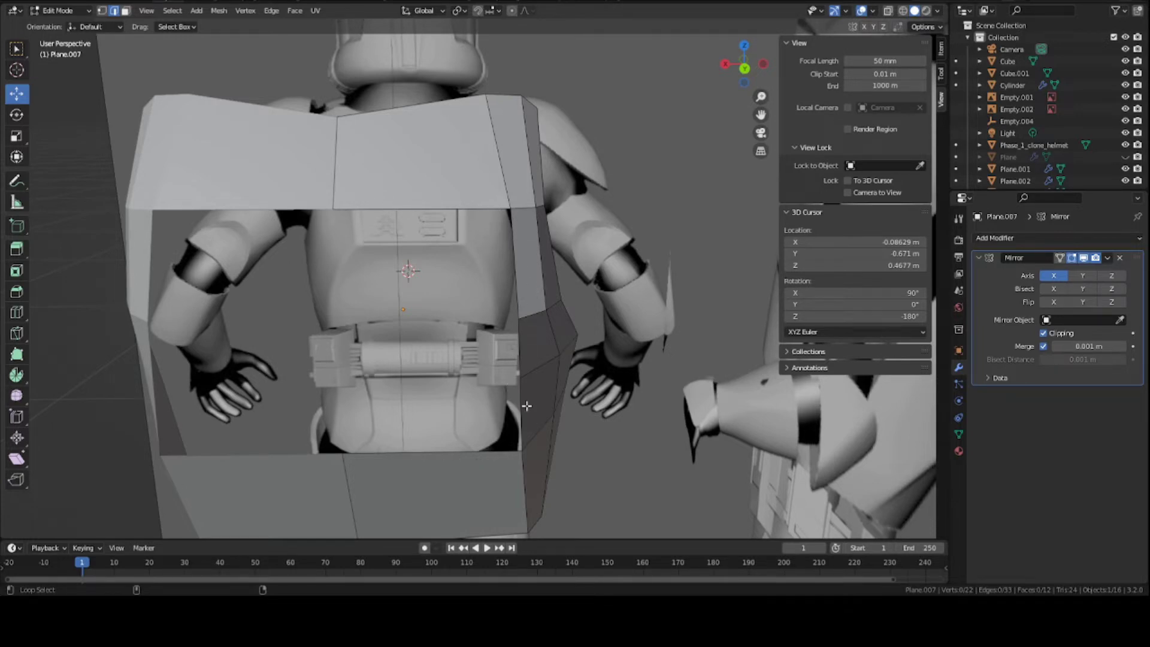
{"action": "left_click", "coordinate": [459, 209], "text": "alt"}
{"action": "mouse_move", "coordinate": [459, 209]}
{"action": "middle_mouse_down"}
{"action": "mouse_move", "coordinate": [433, 196]}
{"action": "mouse_move", "coordinate": [466, 238]}
{"action": "mouse_move", "coordinate": [635, 290]}
{"action": "mouse_move", "coordinate": [515, 271]}
{"action": "middle_mouse_up"}
{"action": "middle_click_drag", "start_coordinate": [393, 214], "coordinate": [399, 188]}
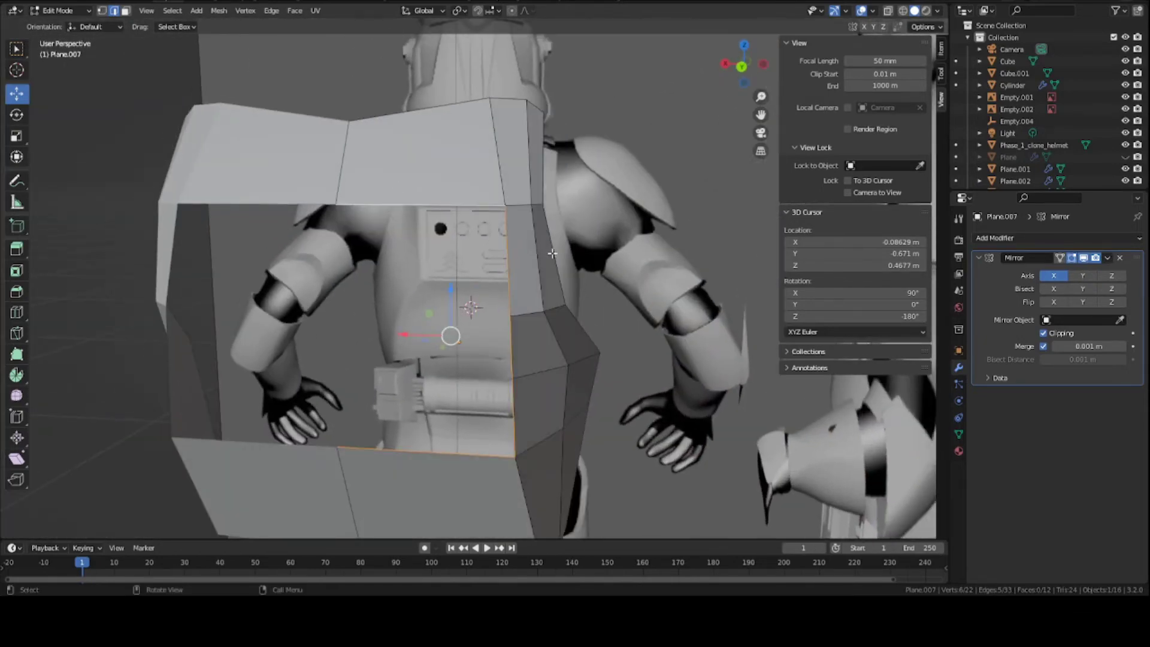
{"action": "key", "text": "ctrl+KP_1"}
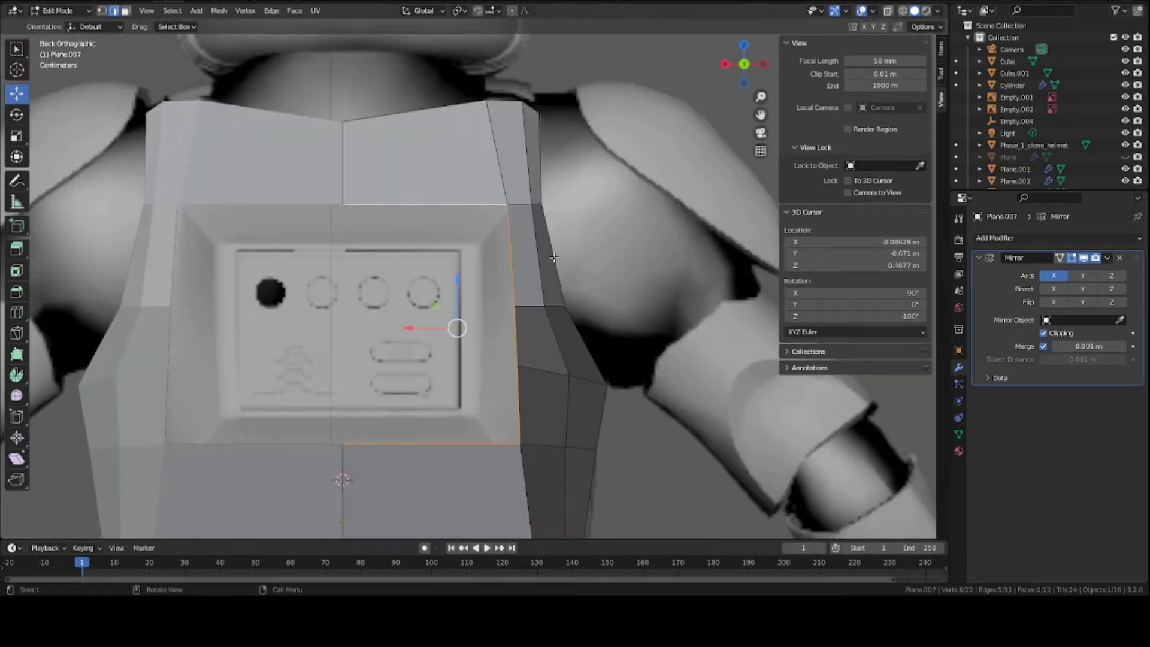
{"action": "key", "text": "e"}
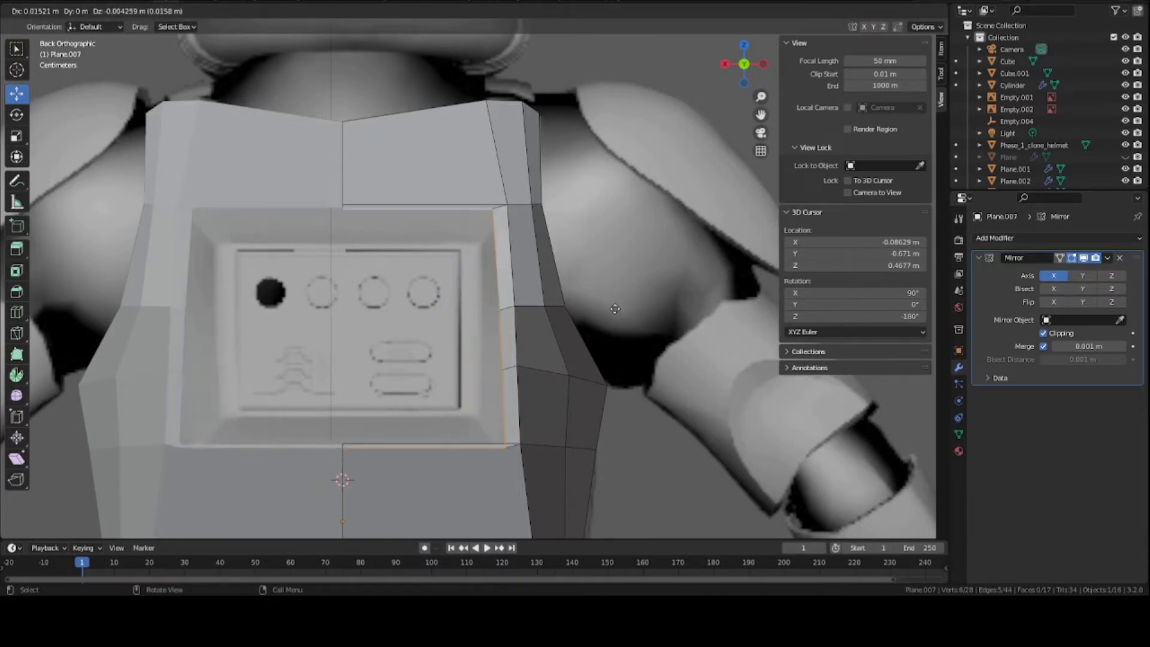
{"action": "left_click", "coordinate": [603, 313]}
Scale the extruded rim to 0.799, reposition it over the reference panel, and scale it to about 0.89 along Z.
{"action": "key", "text": "s"}
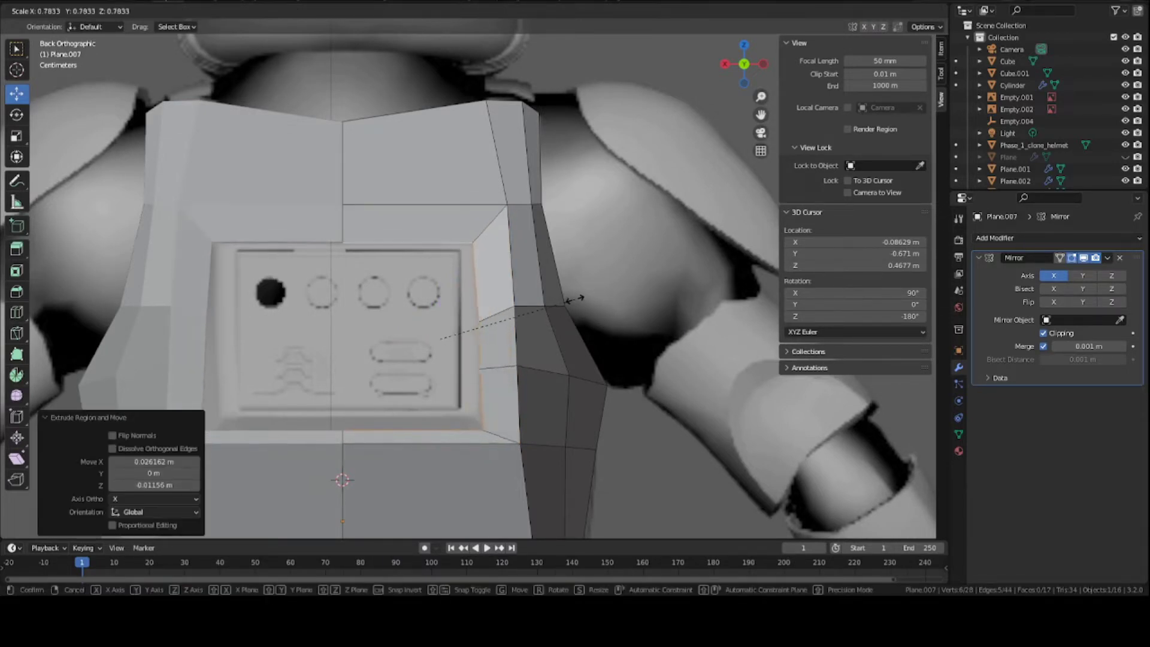
{"action": "left_click", "coordinate": [577, 304]}
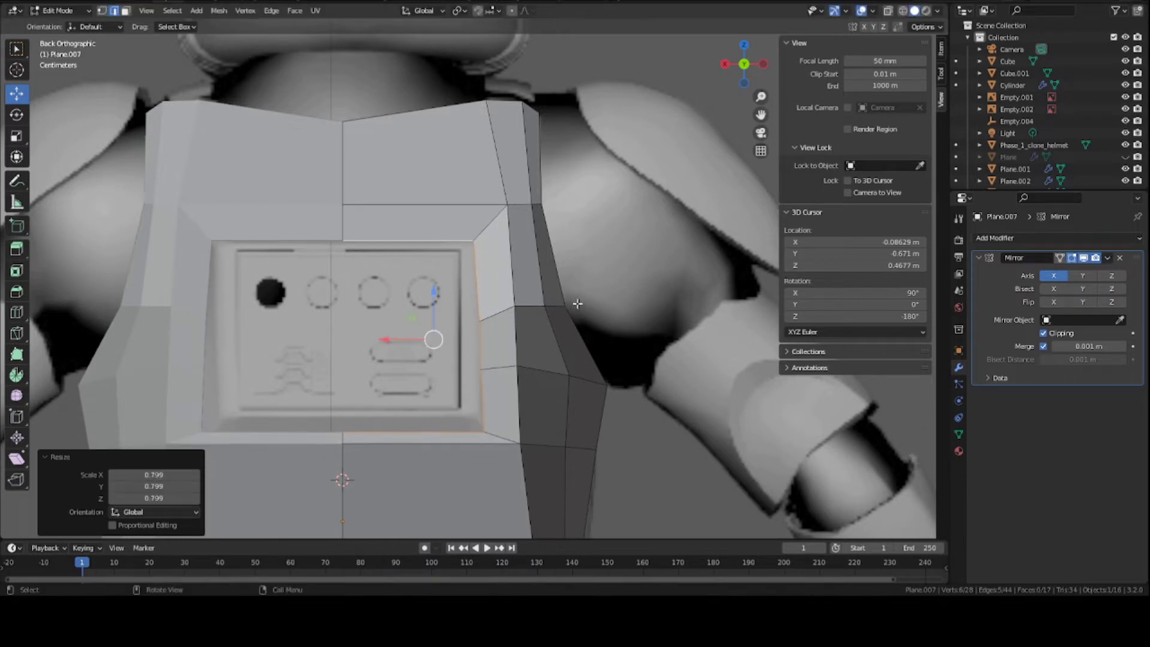
{"action": "middle_click_drag", "start_coordinate": [419, 326], "coordinate": [488, 310], "text": "shift"}
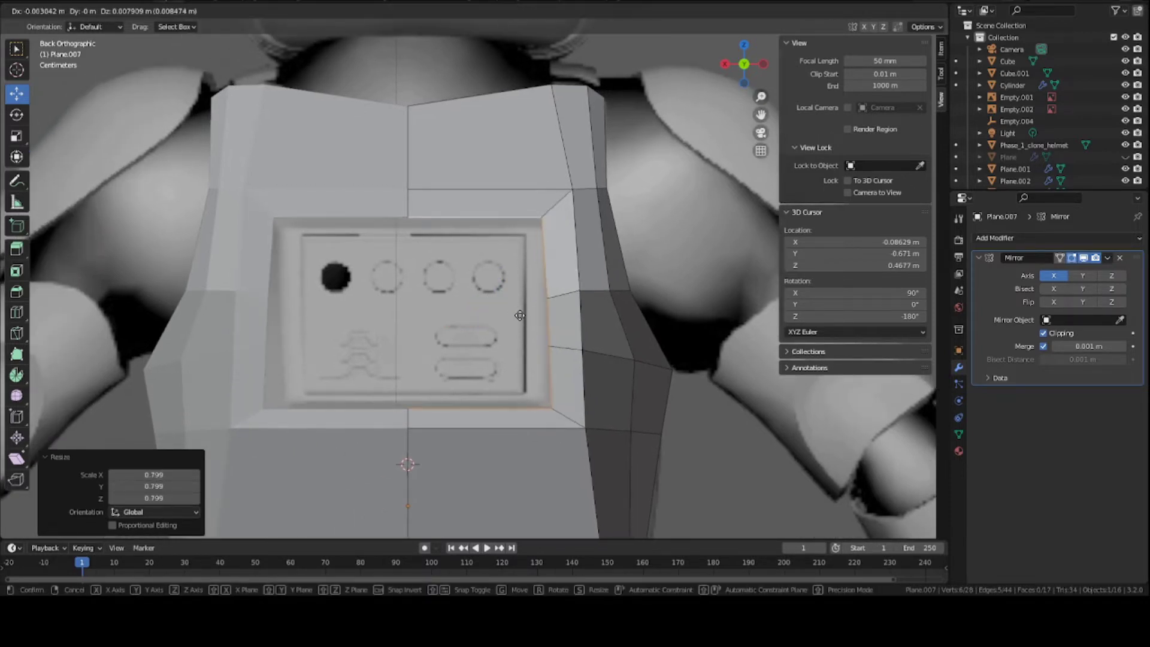
{"action": "key", "text": "s"}
{"action": "key", "text": "z"}
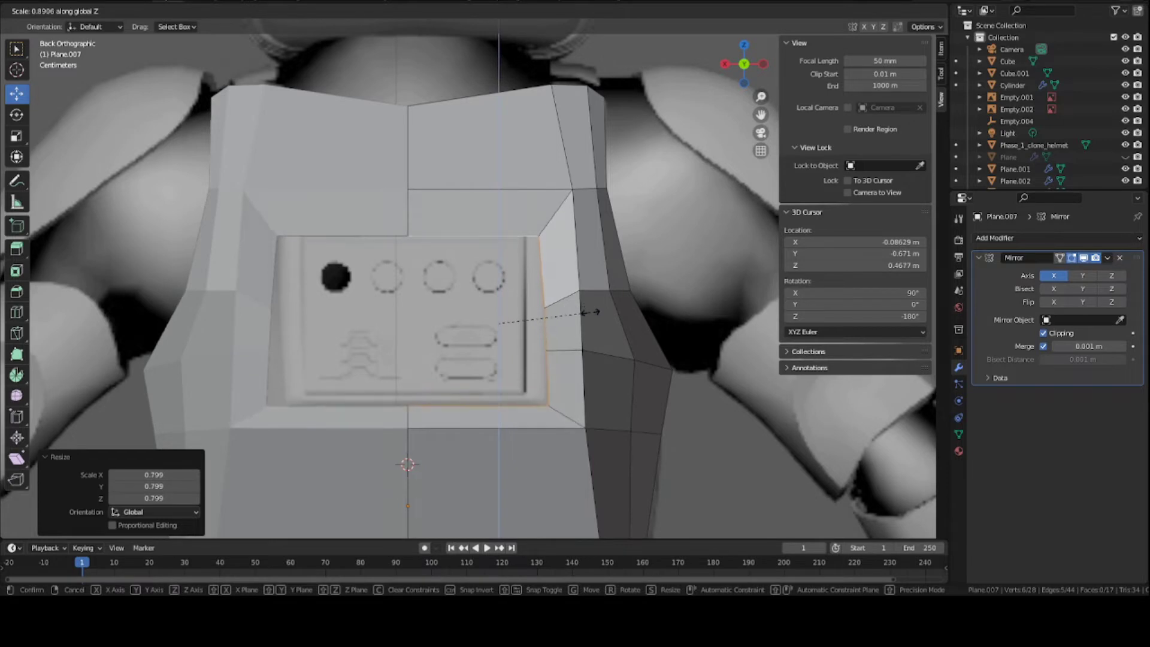
{"action": "left_click", "coordinate": [590, 311]}
Narrow the inner rim along X and move it about 0.004 m along Z to align with the reference panel.
{"action": "key", "text": "s"}
{"action": "key", "text": "x"}
{"action": "left_click", "coordinate": [620, 329]}
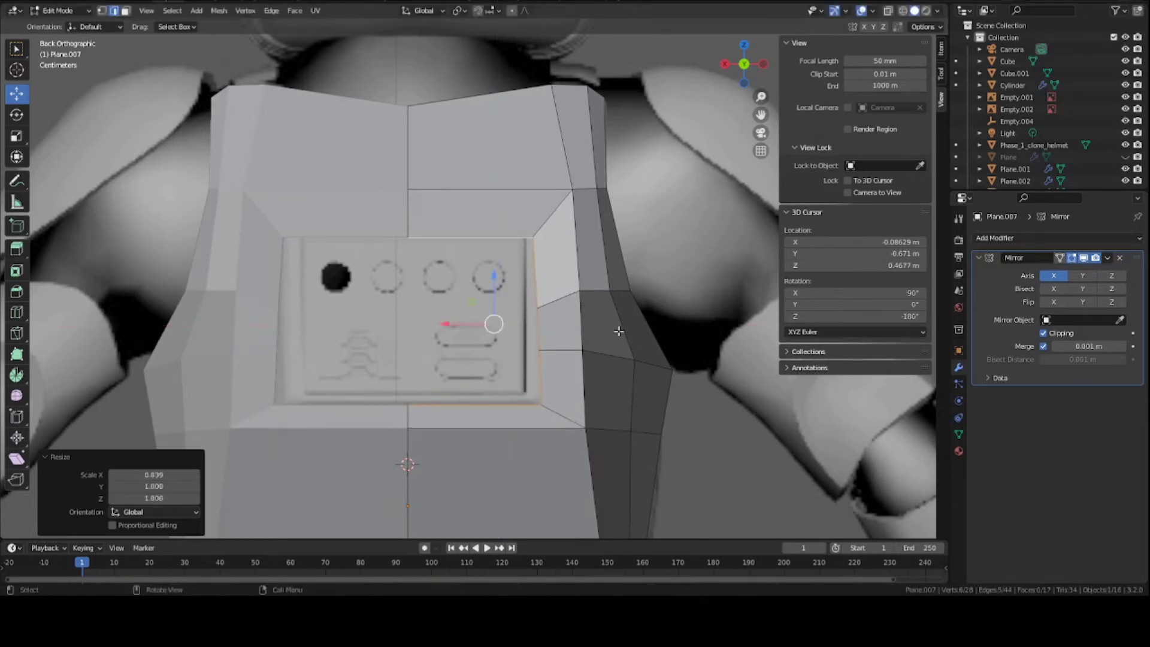
{"action": "key", "text": "g"}
{"action": "key", "text": "z"}
{"action": "left_click", "coordinate": [622, 326]}
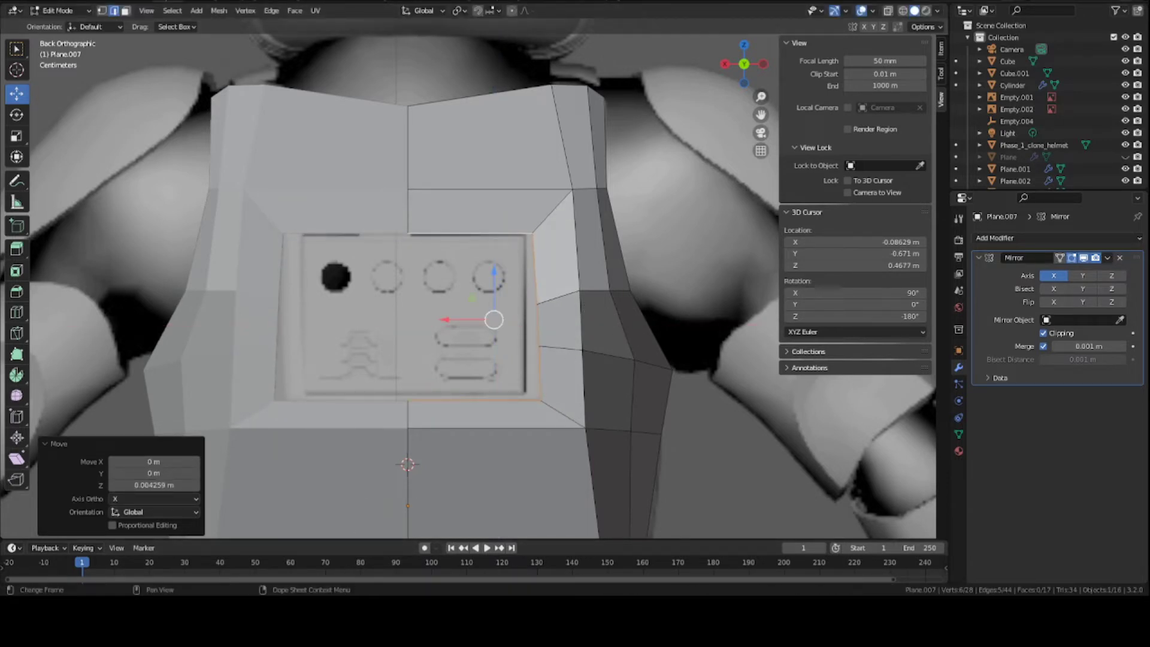
Align the inner rim's side edges by scaling them to 0 along X, and move them about 0.006 m outward.
{"action": "scroll", "coordinate": [532, 355], "scroll_direction": "down", "scroll_amount": 4}
{"action": "scroll", "coordinate": [494, 283], "scroll_direction": "up", "scroll_amount": 5}
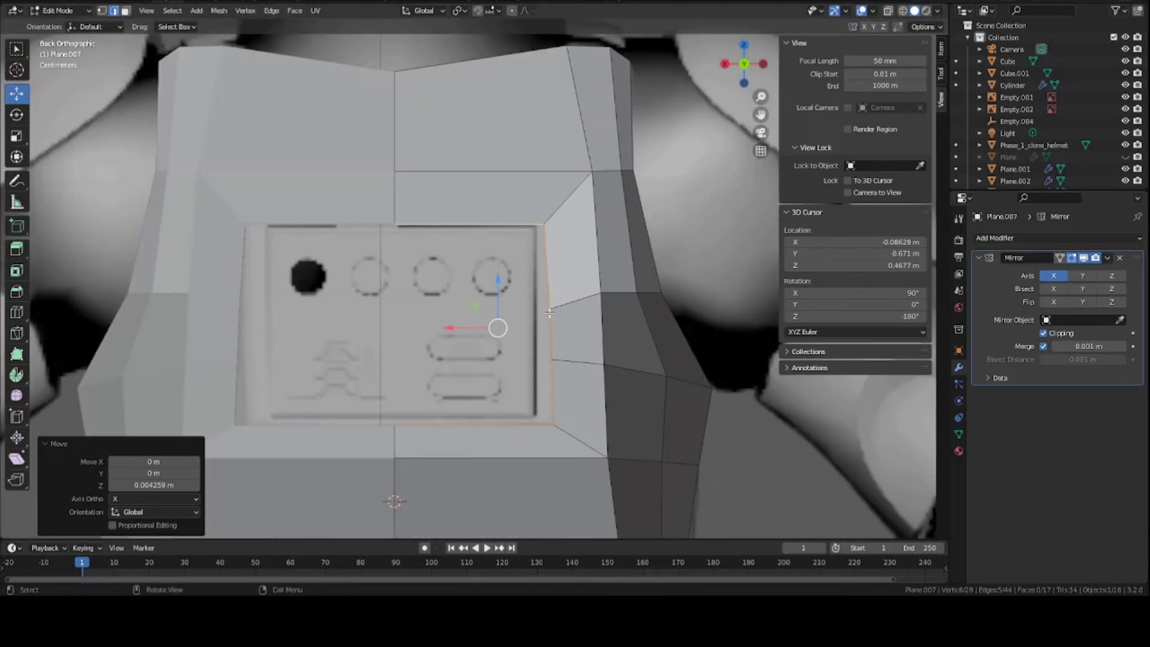
{"action": "left_click", "coordinate": [547, 242]}
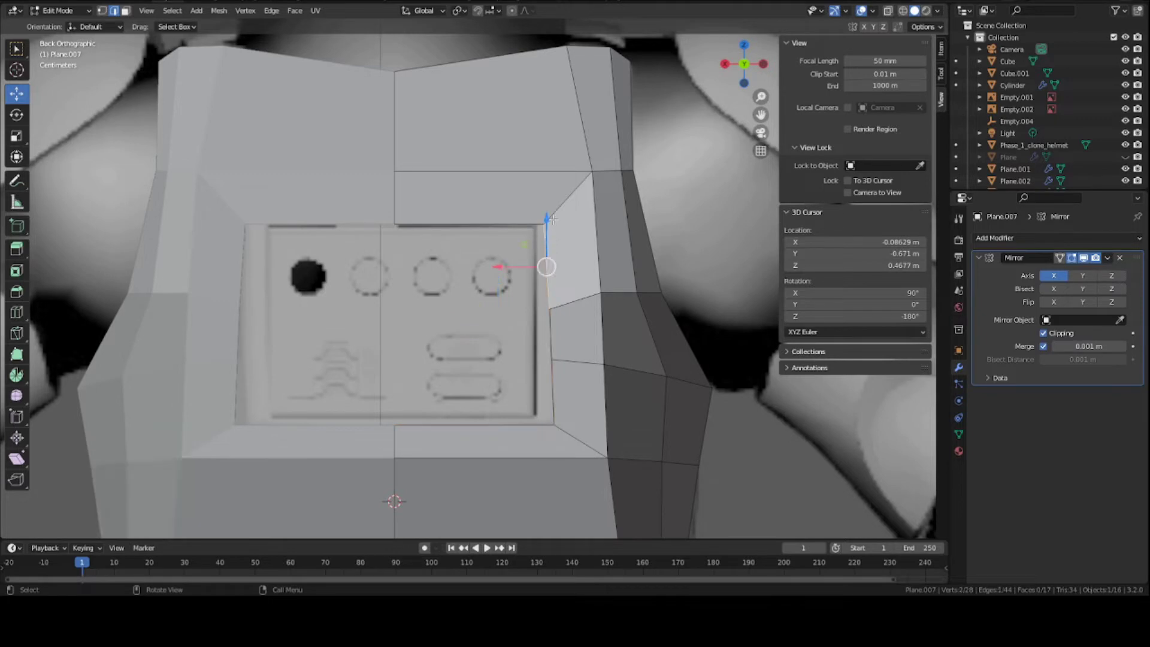
{"action": "left_click", "coordinate": [551, 342], "text": "shift"}
{"action": "left_click", "coordinate": [552, 393], "text": "shift"}
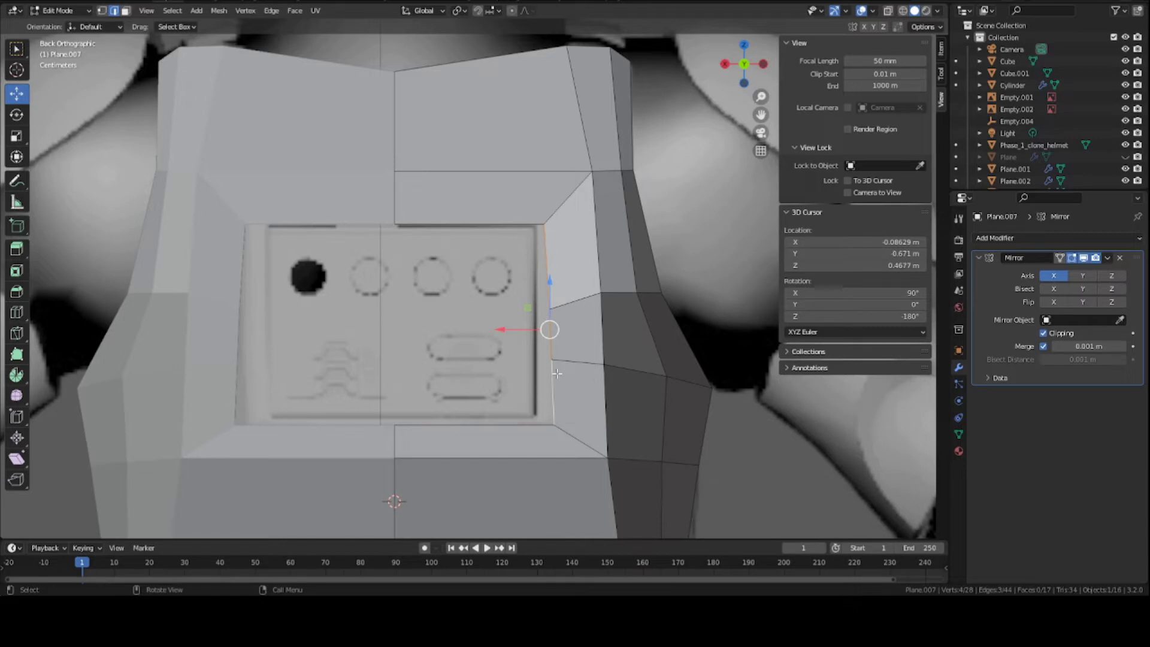
{"action": "key", "text": "s"}
{"action": "key", "text": "x"}
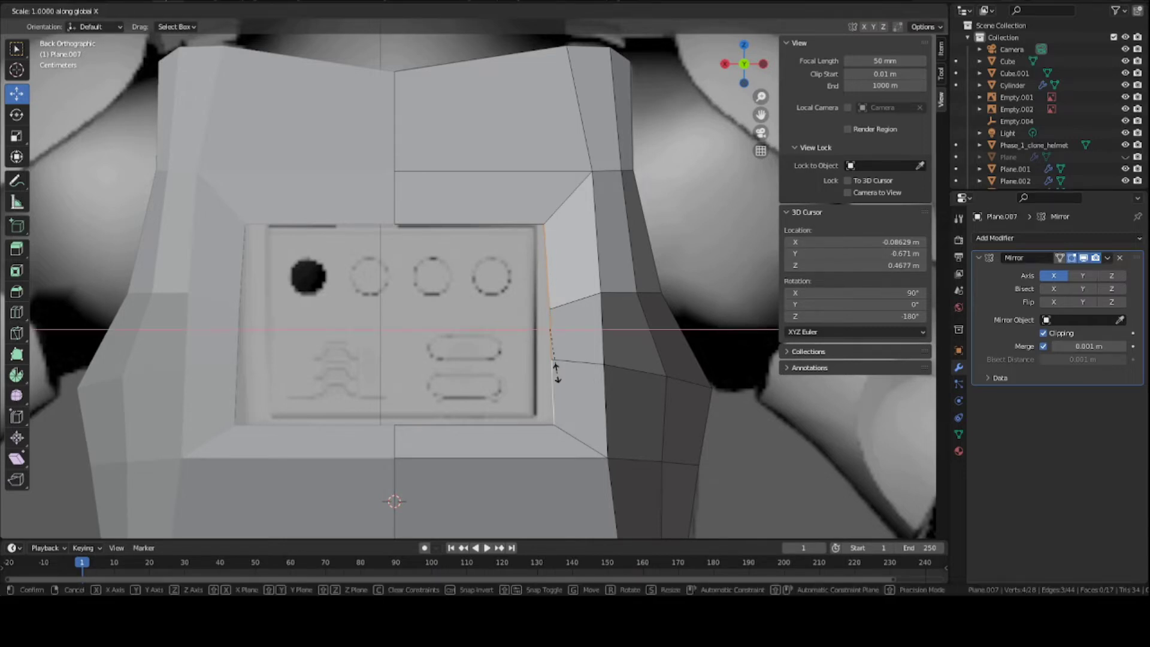
{"action": "key", "text": "0"}
{"action": "key", "text": "Return"}
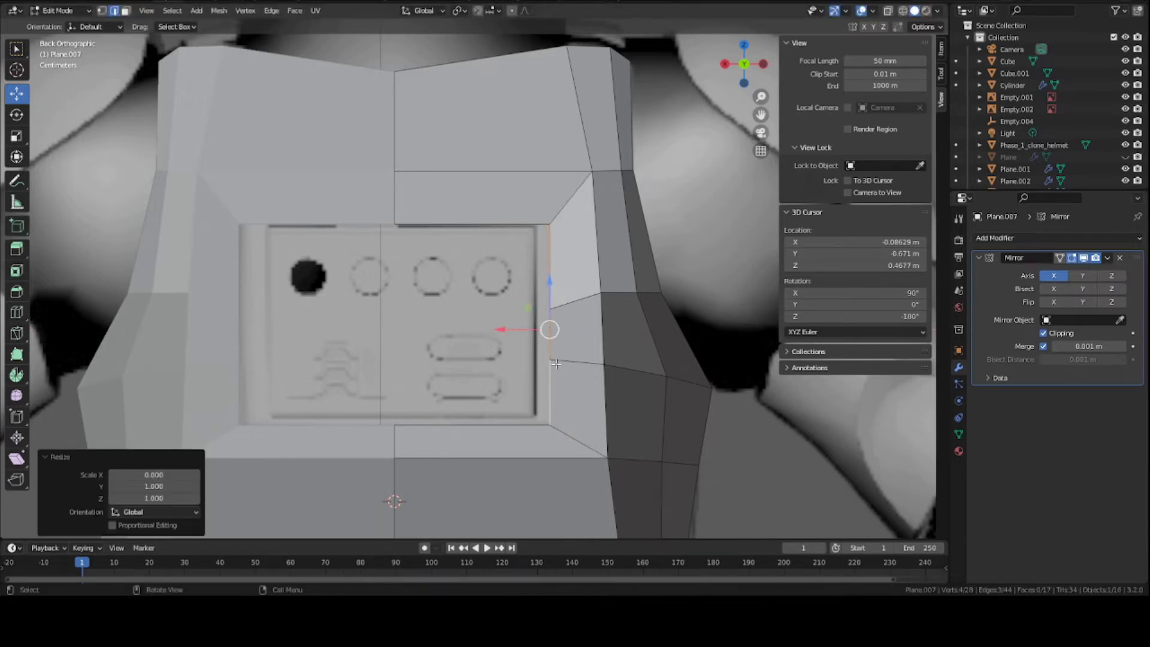
{"action": "key", "text": "g"}
{"action": "key", "text": "x"}
{"action": "left_click", "coordinate": [523, 337]}
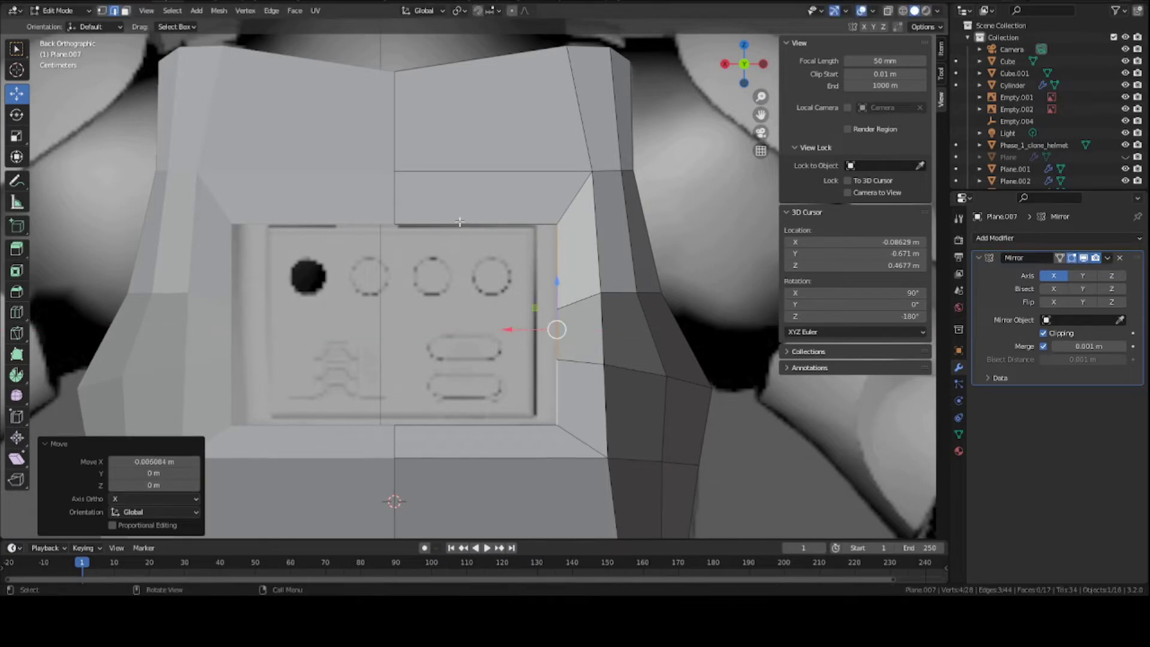
Flatten the rim's upper and lower edges to 0 along Z, and lower the bottom edge about 0.002 m.
{"action": "left_click", "coordinate": [460, 223]}
{"action": "key", "text": "s"}
{"action": "key", "text": "z"}
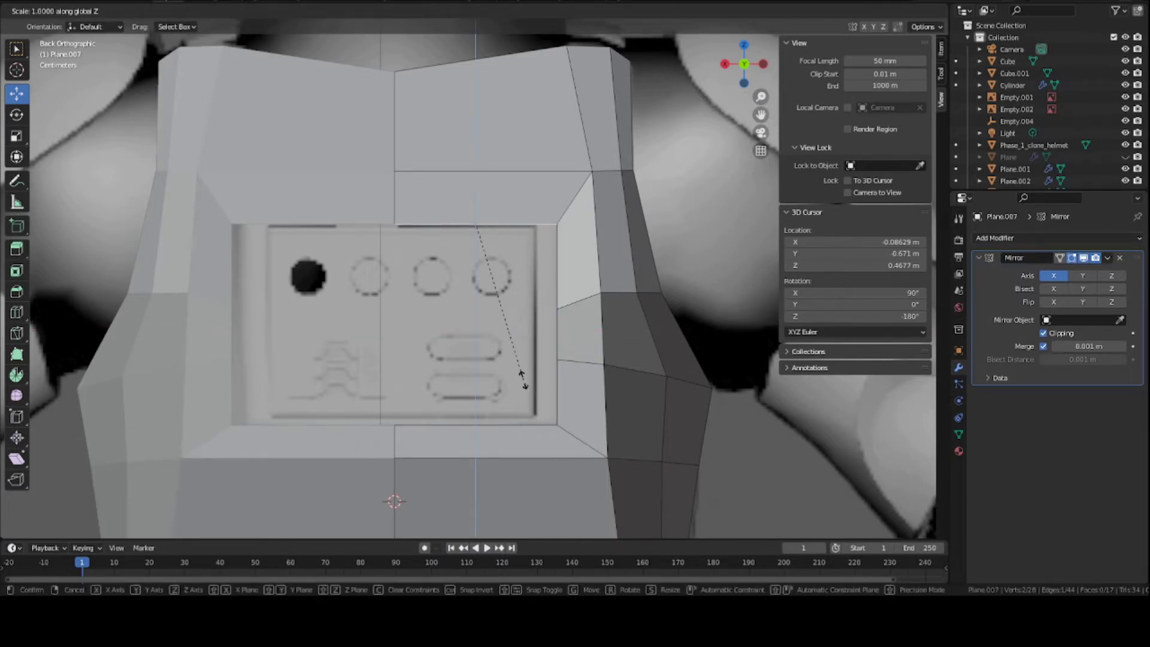
{"action": "key", "text": "0"}
{"action": "key", "text": "Return"}
{"action": "left_click", "coordinate": [473, 424]}
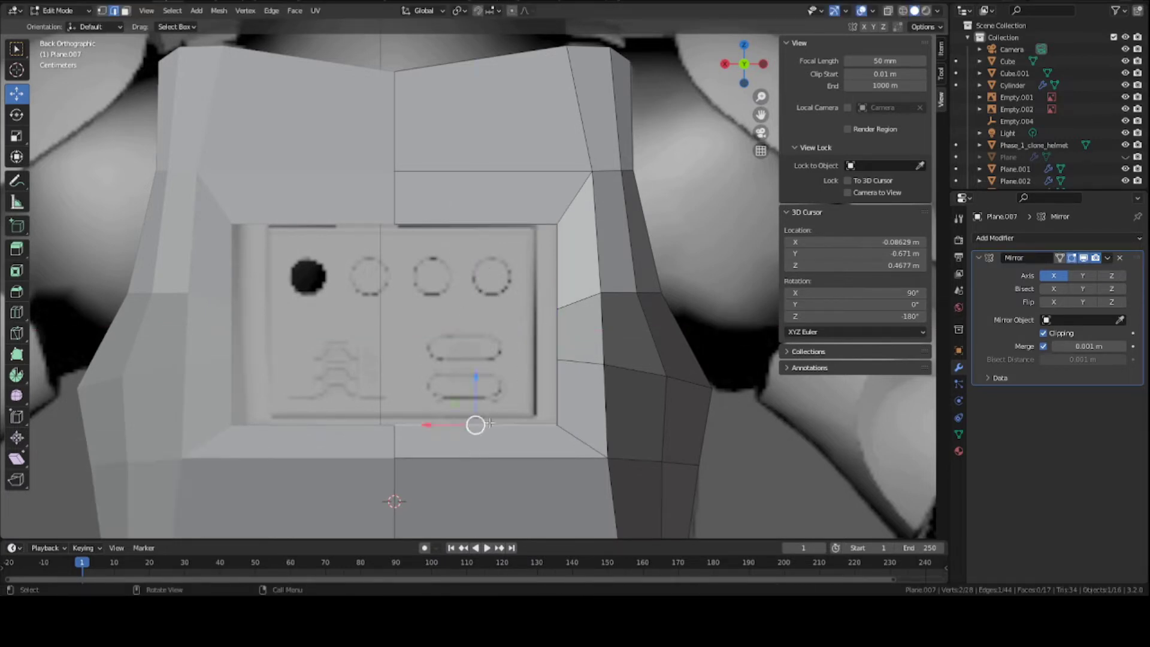
{"action": "key", "text": "s"}
{"action": "key", "text": "z"}
{"action": "key", "text": "0"}
{"action": "key", "text": "Return"}
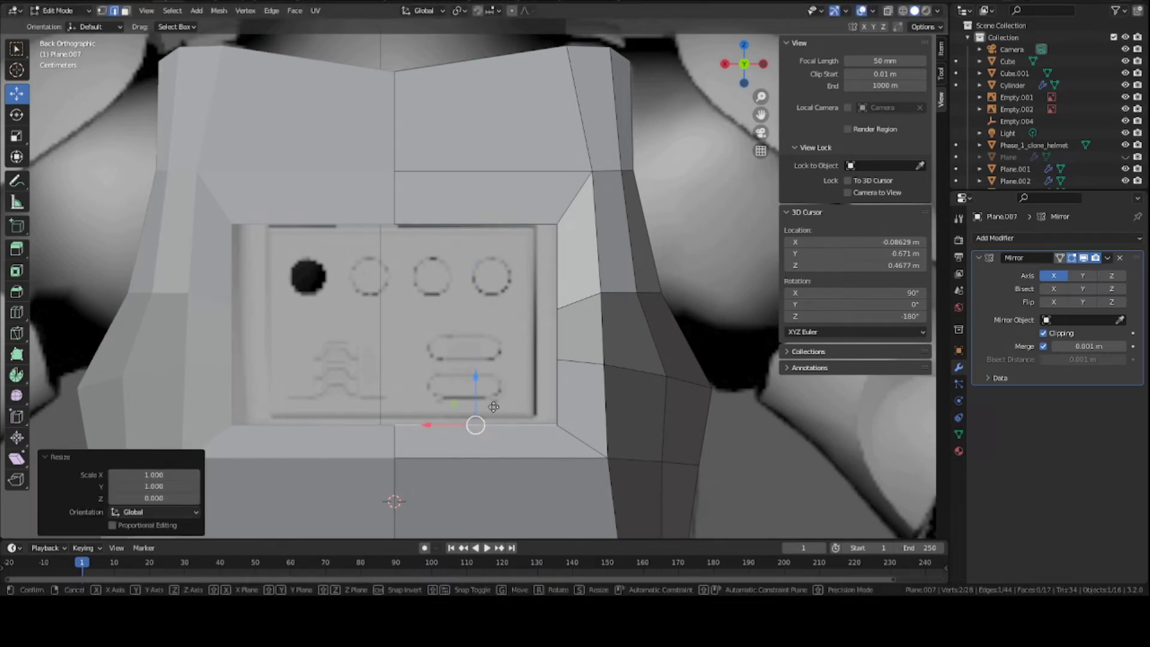
{"action": "key", "text": "g"}
{"action": "key", "text": "z"}
{"action": "left_click", "coordinate": [493, 409]}
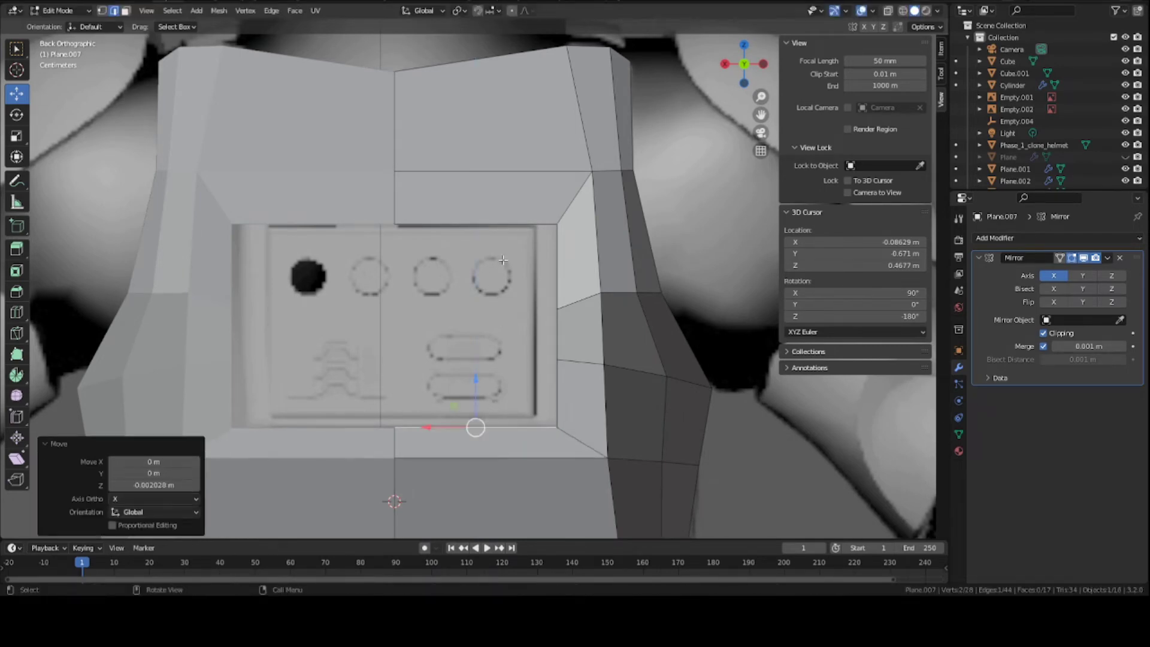
Select the whole inner rim loop and shift it about 0.0025 m along X.
{"action": "left_click", "coordinate": [571, 282], "text": "alt"}
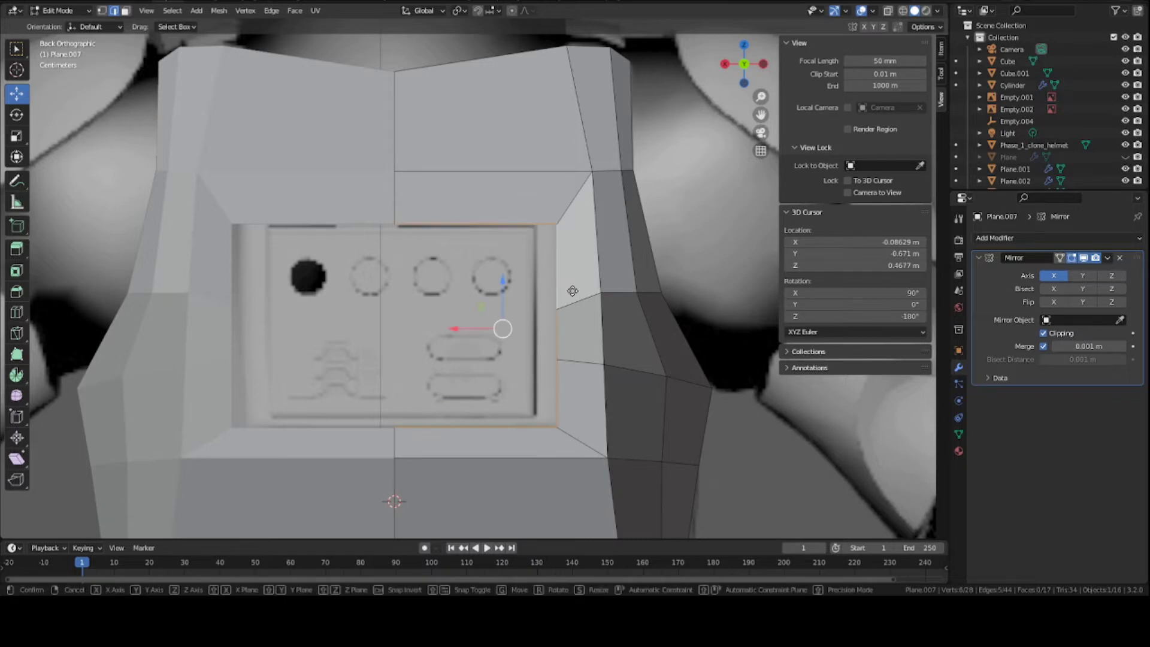
{"action": "key", "text": "g"}
{"action": "key", "text": "x"}
{"action": "left_click", "coordinate": [568, 289]}
Extrude the inner rim loop about 0.055 m backward along Y, using the side reference.
{"action": "key", "text": "KP_3"}
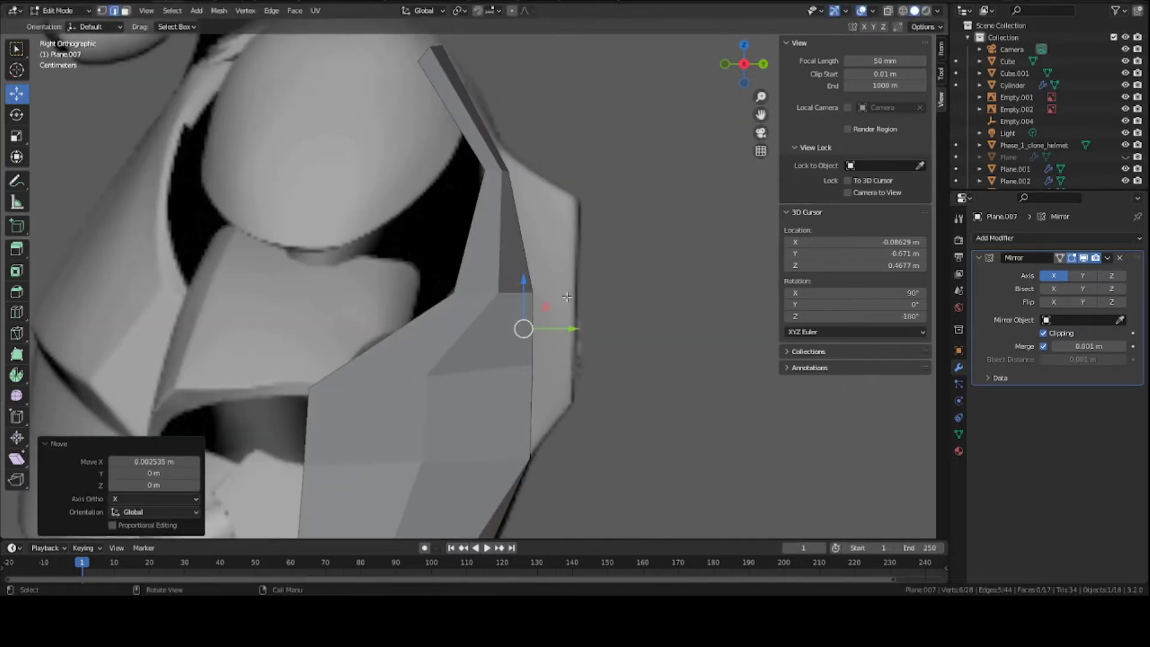
{"action": "middle_click_drag", "start_coordinate": [505, 356], "coordinate": [478, 263], "text": "shift"}
{"action": "key", "text": "e"}
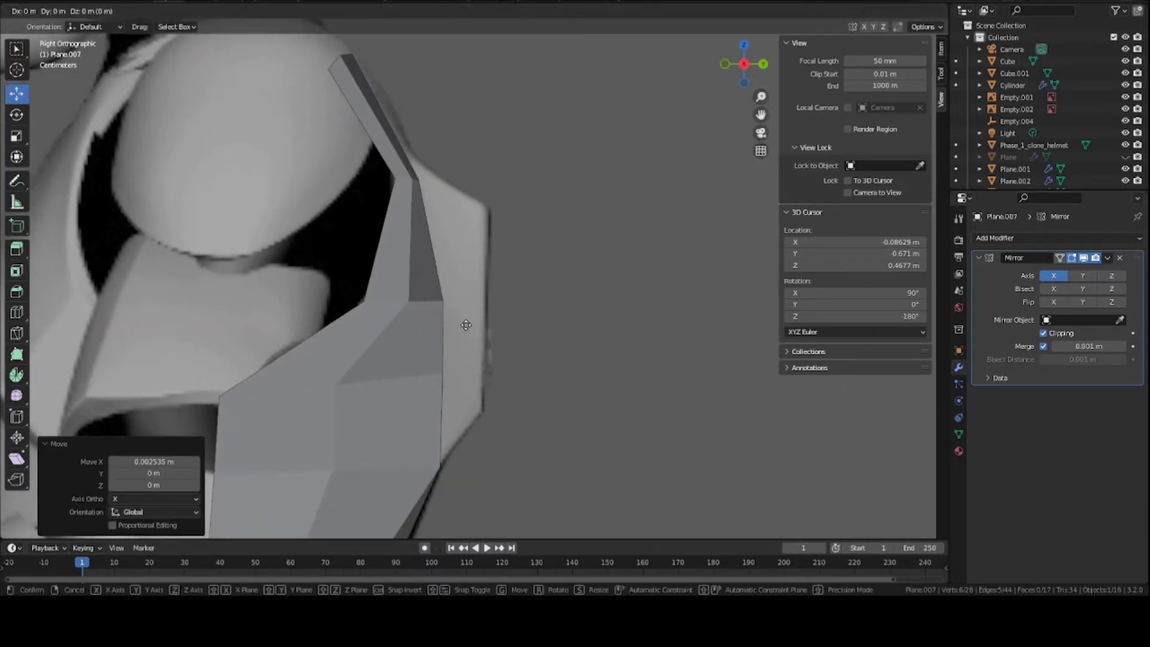
{"action": "key", "text": "y"}
{"action": "left_click", "coordinate": [536, 305]}
{"action": "middle_click_drag", "start_coordinate": [539, 302], "coordinate": [547, 326], "text": "shift"}
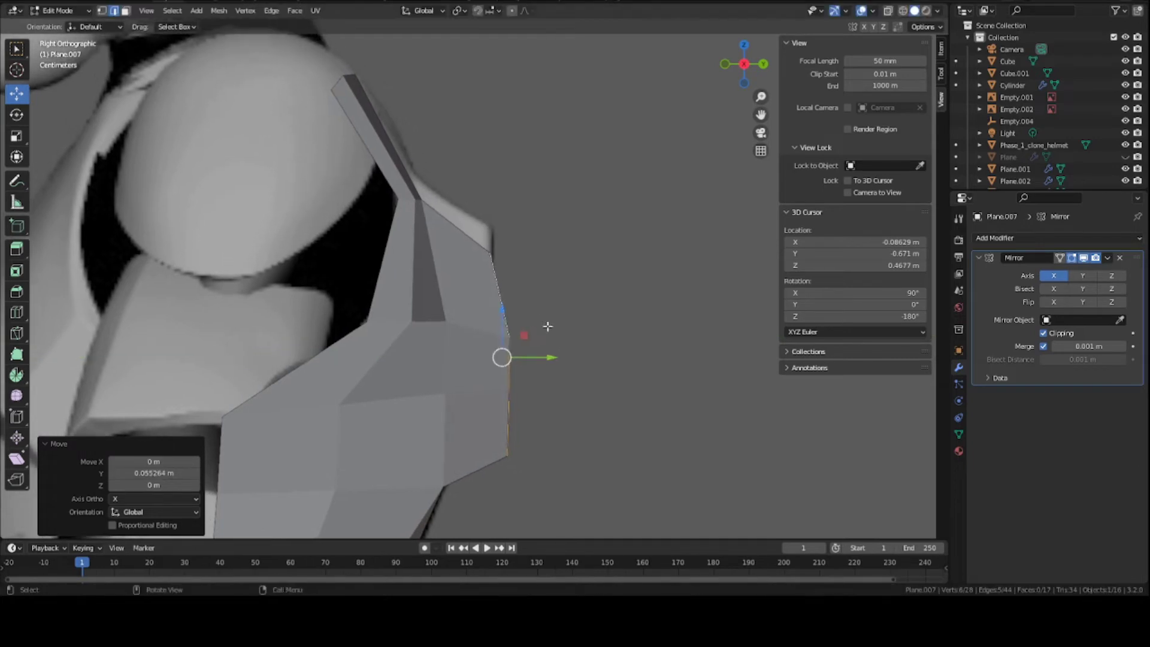
{"action": "scroll", "coordinate": [449, 274], "scroll_direction": "down", "scroll_amount": 3}
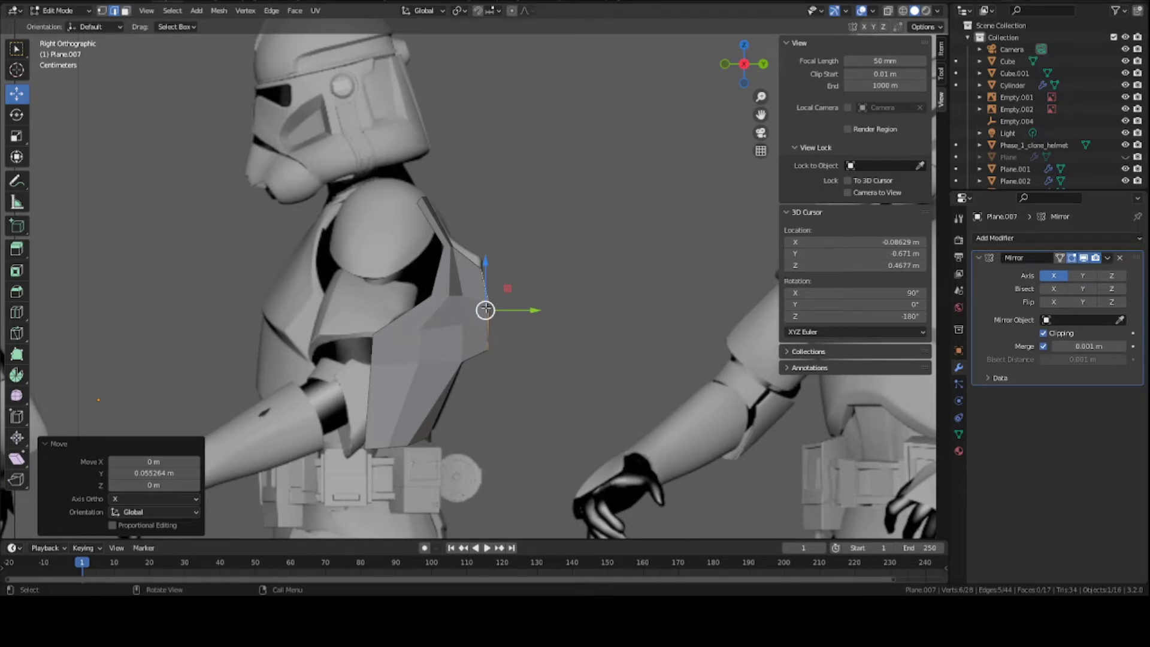
{"action": "scroll", "coordinate": [490, 317], "scroll_direction": "up", "scroll_amount": 4}
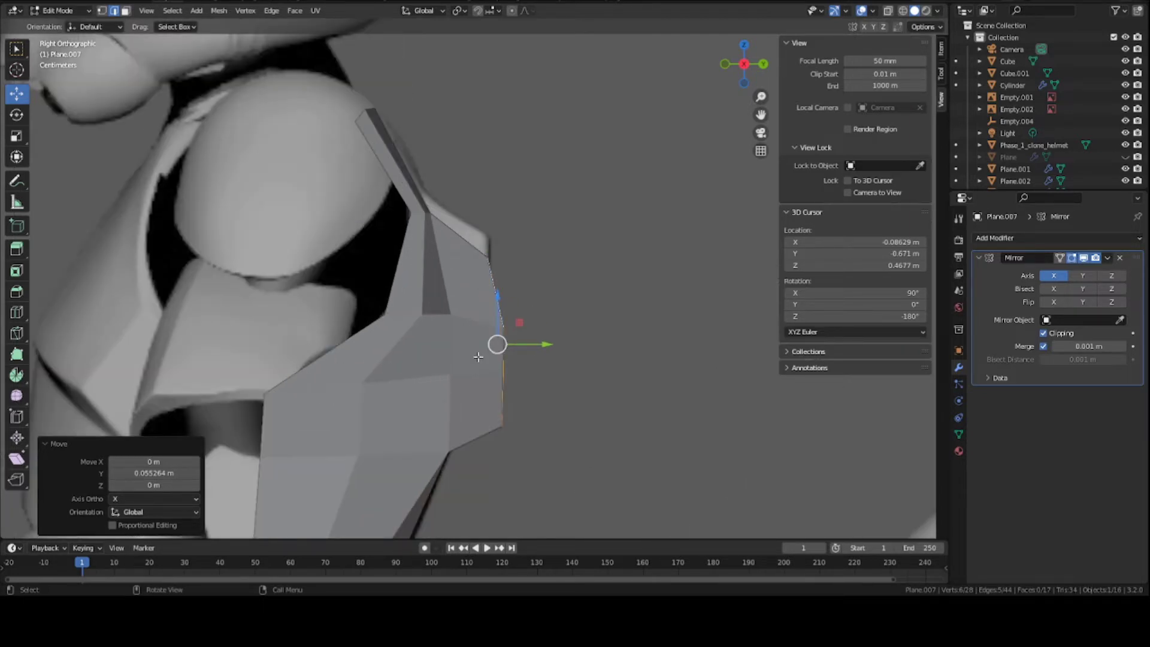
{"action": "scroll", "coordinate": [521, 371], "scroll_direction": "up", "scroll_amount": 1}
Turn on see-through display, flatten the extruded rim to 0 along Y, and align it in Y and Z with the side reference.
{"action": "key", "text": "alt+z"}
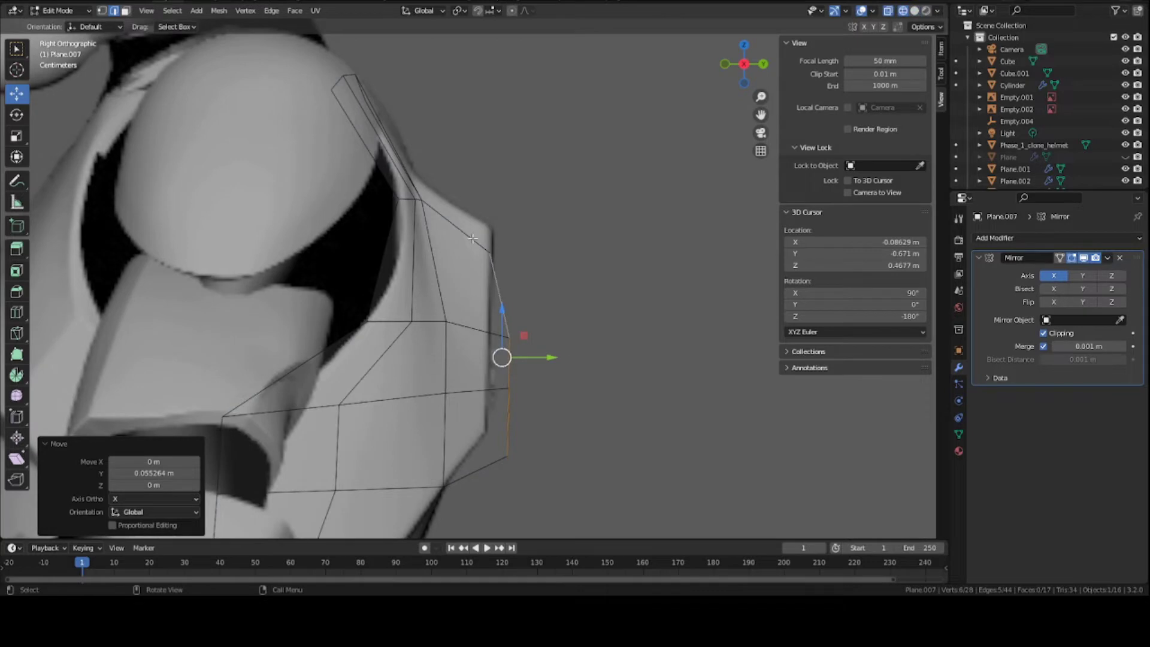
{"action": "key", "text": "s"}
{"action": "key", "text": "y"}
{"action": "key", "text": "0"}
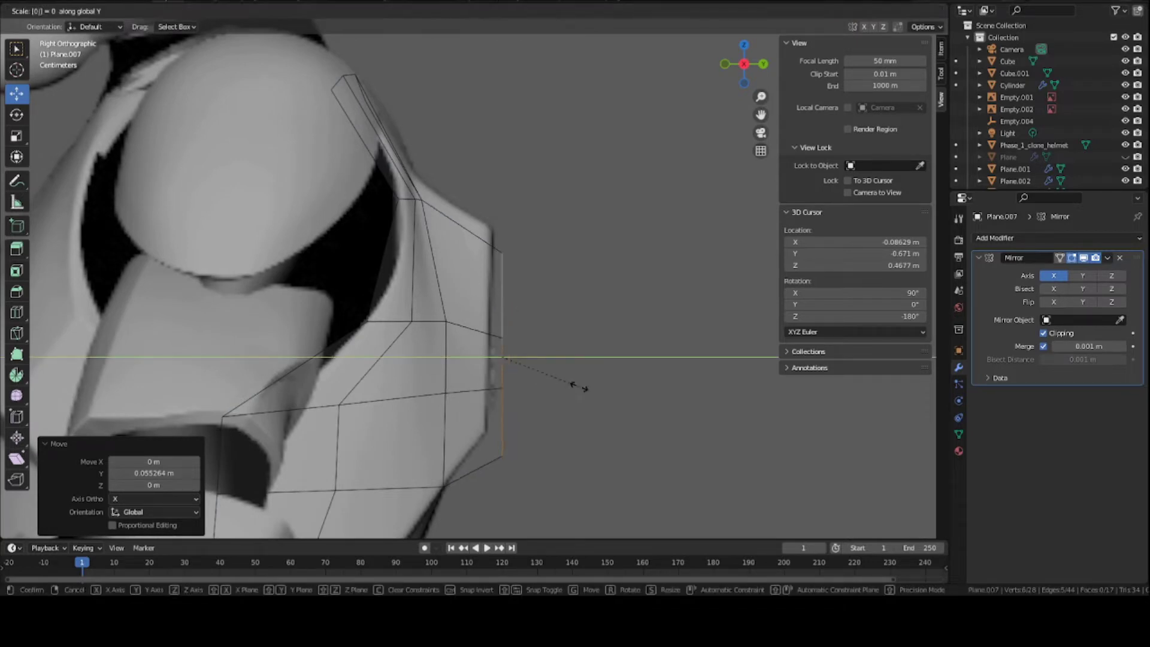
{"action": "key", "text": "Return"}
{"action": "key", "text": "g"}
{"action": "key", "text": "z"}
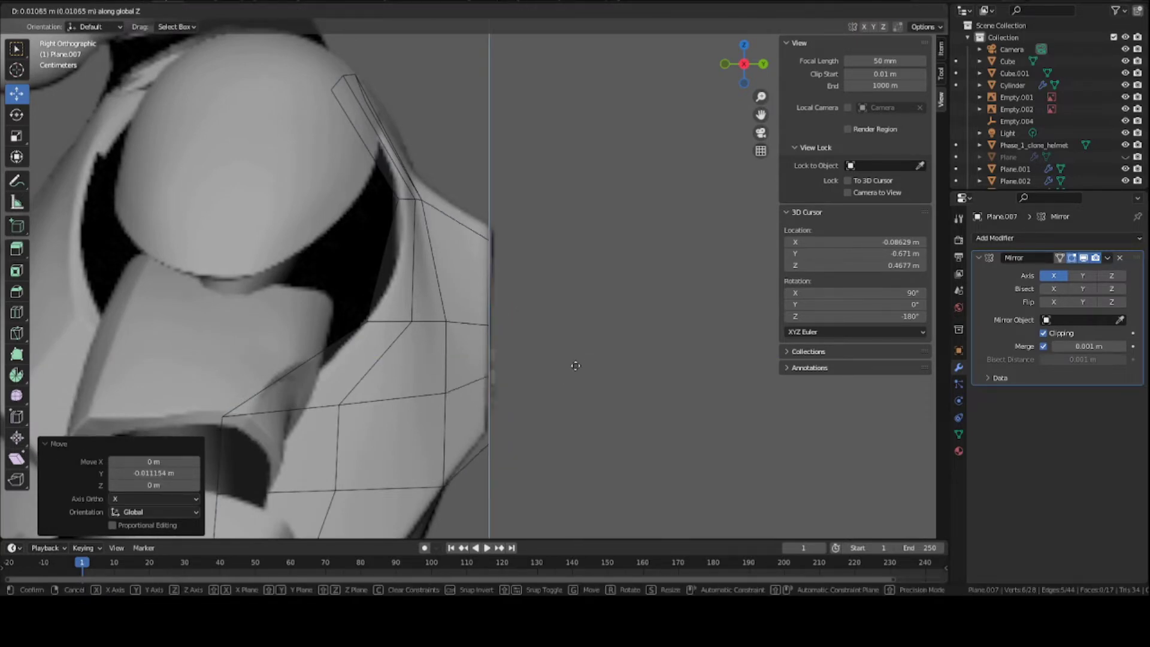
{"action": "left_click", "coordinate": [576, 360]}
Try shifting the flattened rim about 0.0025 m along Y, and reverse the shift.
{"action": "key", "text": "g"}
{"action": "key", "text": "y"}
{"action": "left_click", "coordinate": [580, 360]}
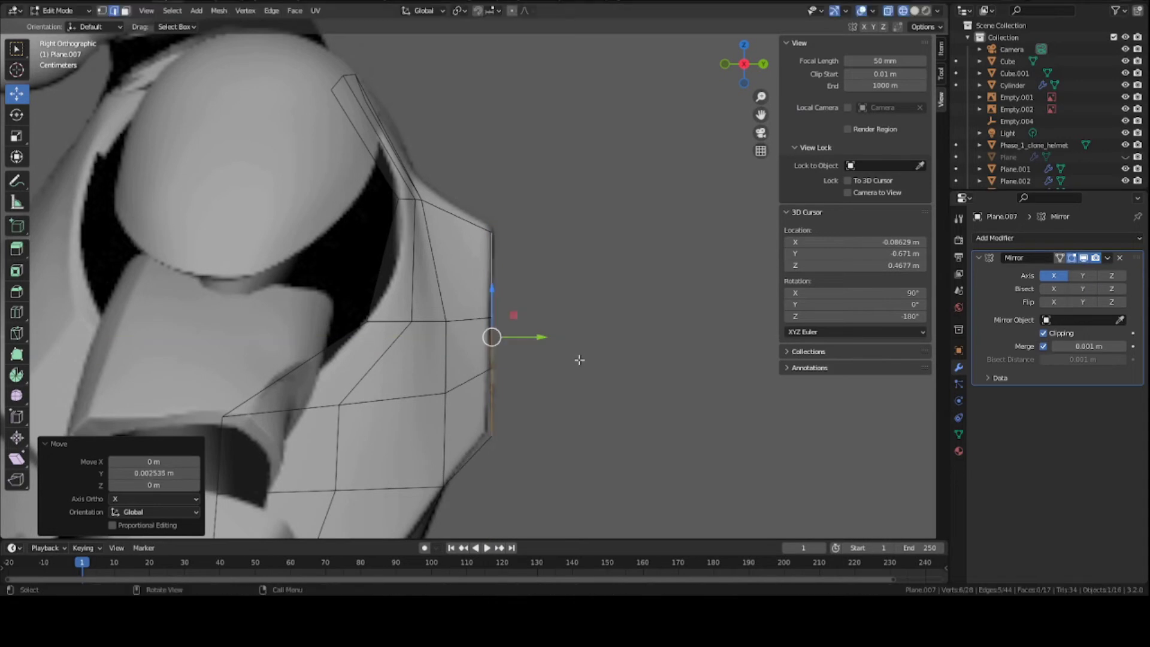
{"action": "key", "text": "g"}
{"action": "key", "text": "z"}
{"action": "right_click", "coordinate": [579, 359]}
{"action": "key", "text": "g"}
{"action": "right_click", "coordinate": [578, 360]}
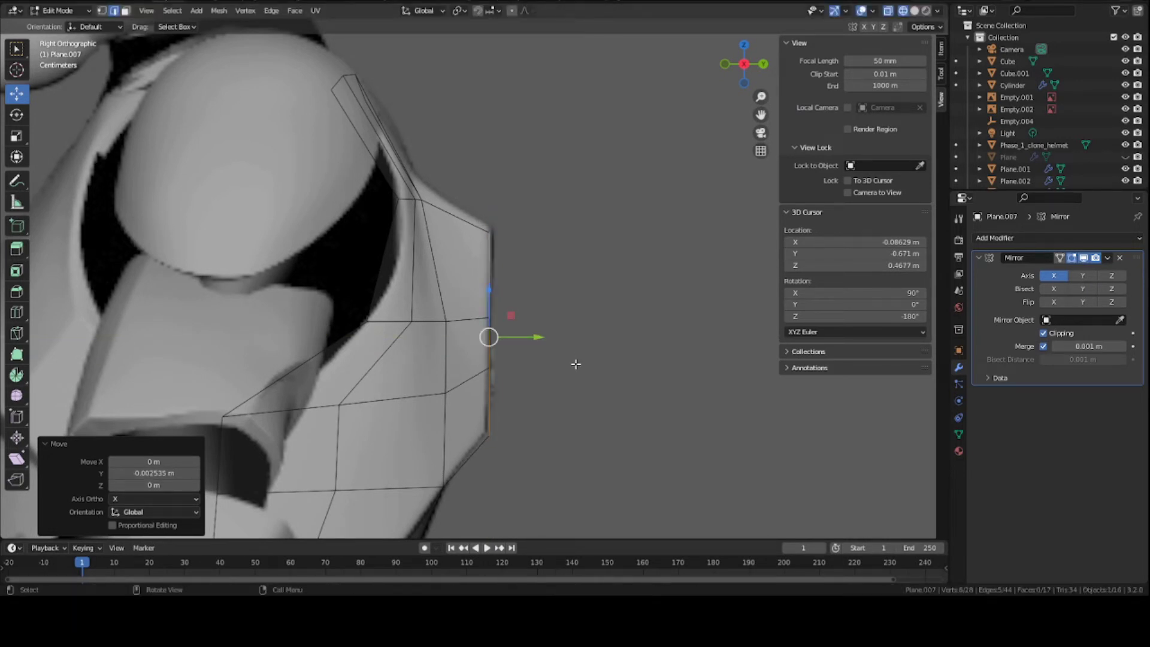
From behind, lower the rim about 0.013 m along Z and scale it to 1.105 along X to fit the reference panel.
{"action": "key", "text": "ctrl+KP_1"}
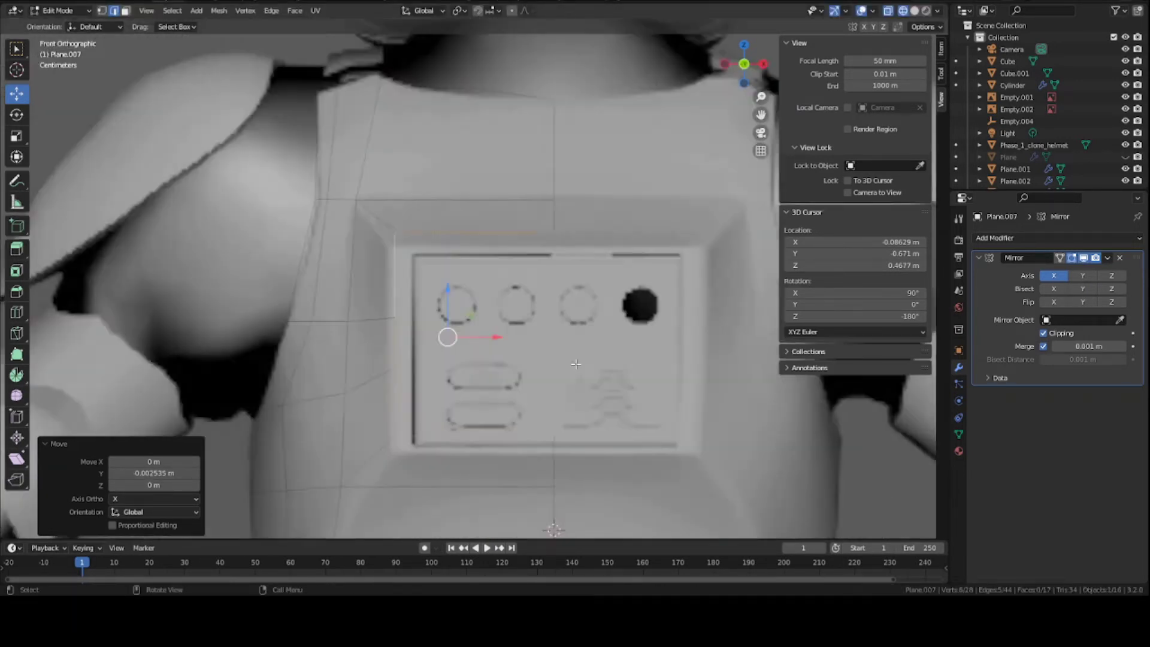
{"action": "scroll", "coordinate": [487, 314], "scroll_direction": "down", "scroll_amount": 2}
{"action": "middle_click_drag", "start_coordinate": [487, 314], "coordinate": [570, 332], "text": "shift"}
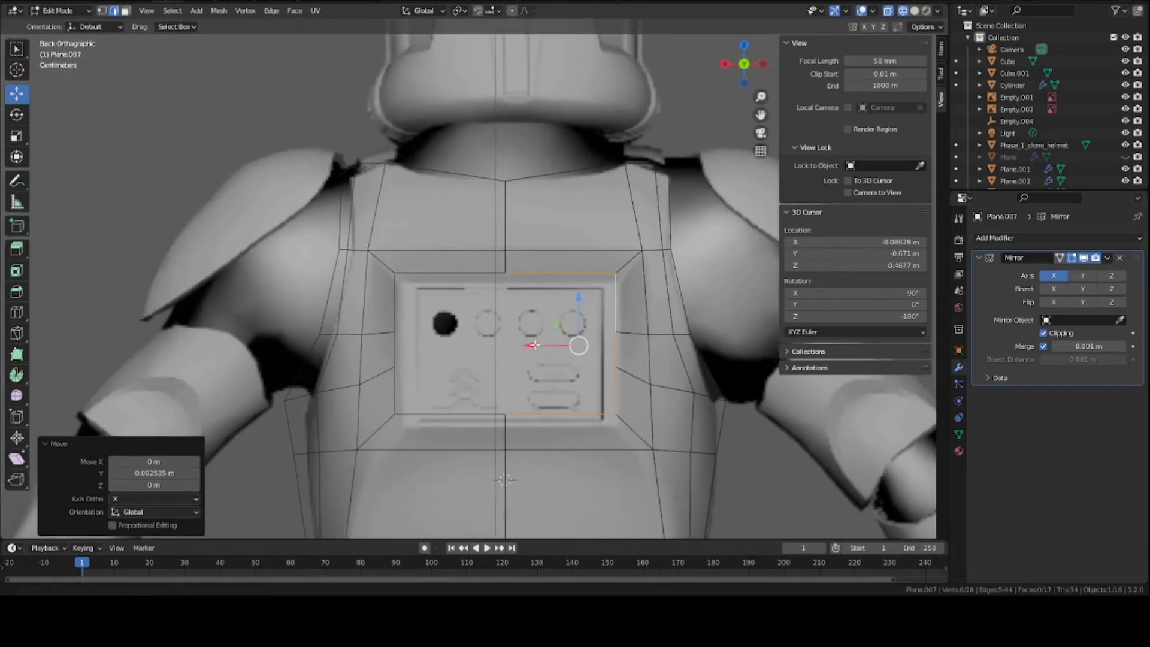
{"action": "key", "text": "g"}
{"action": "key", "text": "z"}
{"action": "left_click", "coordinate": [527, 329]}
{"action": "key", "text": "s"}
{"action": "key", "text": "s"}
{"action": "key", "text": "x"}
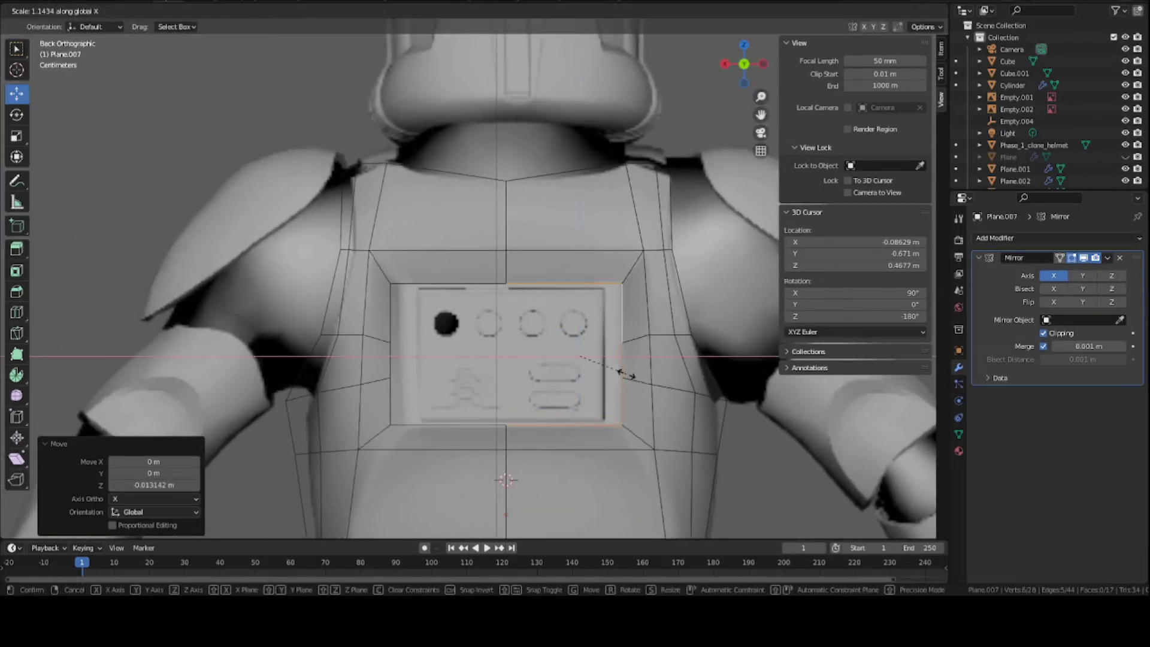
{"action": "left_click", "coordinate": [624, 374]}
Leave mesh editing on the back plate and save the file.
{"action": "scroll", "coordinate": [539, 363], "scroll_direction": "down", "scroll_amount": 4}
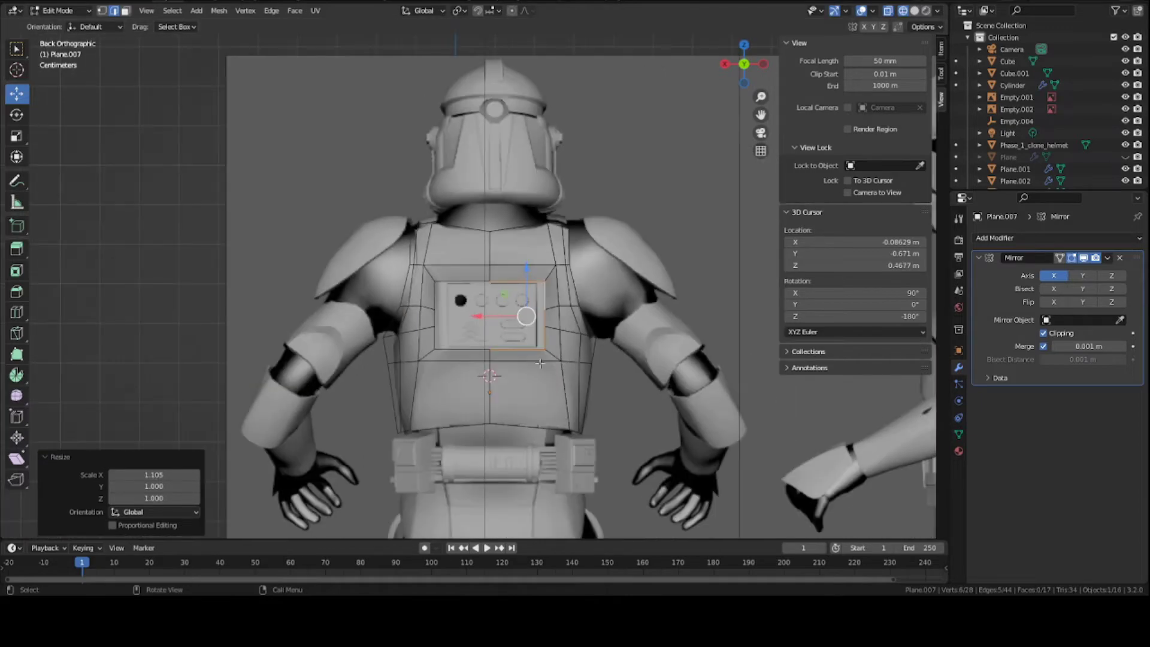
{"action": "mouse_move", "coordinate": [478, 374]}
{"action": "middle_mouse_down"}
{"action": "mouse_move", "coordinate": [611, 380]}
{"action": "mouse_move", "coordinate": [539, 359]}
{"action": "mouse_move", "coordinate": [577, 374]}
{"action": "mouse_move", "coordinate": [603, 367]}
{"action": "mouse_move", "coordinate": [544, 347]}
{"action": "mouse_move", "coordinate": [454, 466]}
{"action": "middle_mouse_up"}
{"action": "key", "text": "shift+z"}
{"action": "key", "text": "Tab"}
{"action": "key", "text": "ctrl+s"}
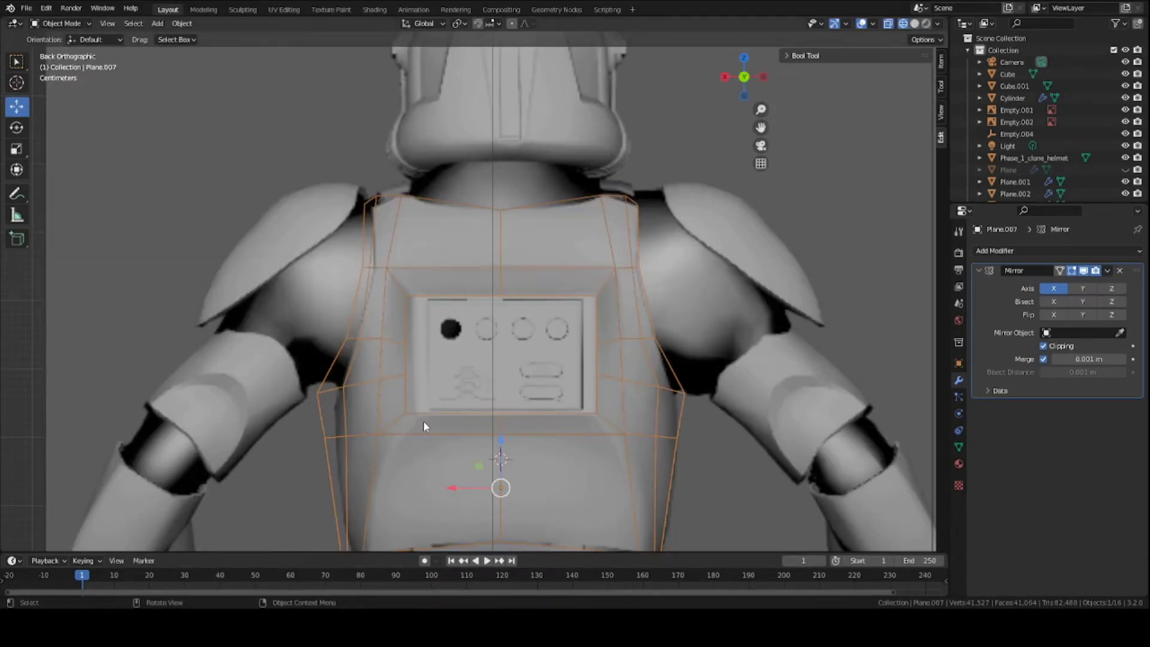
Resume mesh editing and lower the horizontal edge beneath the panel about 0.042 m along Z.
{"action": "scroll", "coordinate": [467, 383], "scroll_direction": "down", "scroll_amount": 3}
{"action": "scroll", "coordinate": [513, 330], "scroll_direction": "up", "scroll_amount": 5}
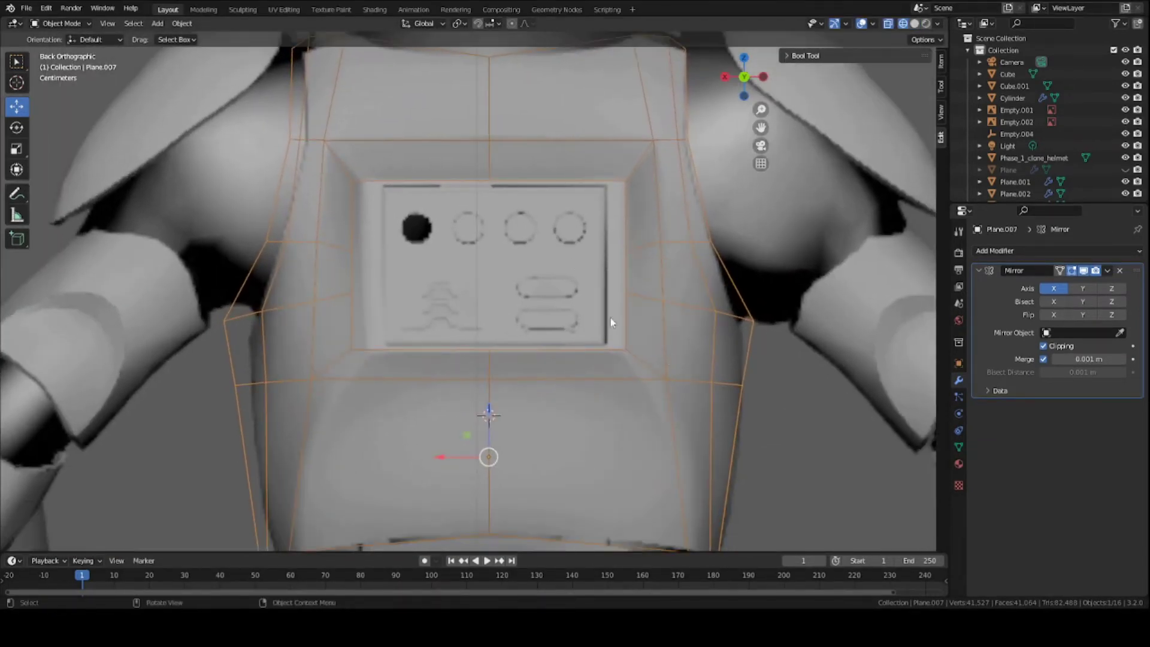
{"action": "key", "text": "Tab"}
{"action": "key", "text": "n"}
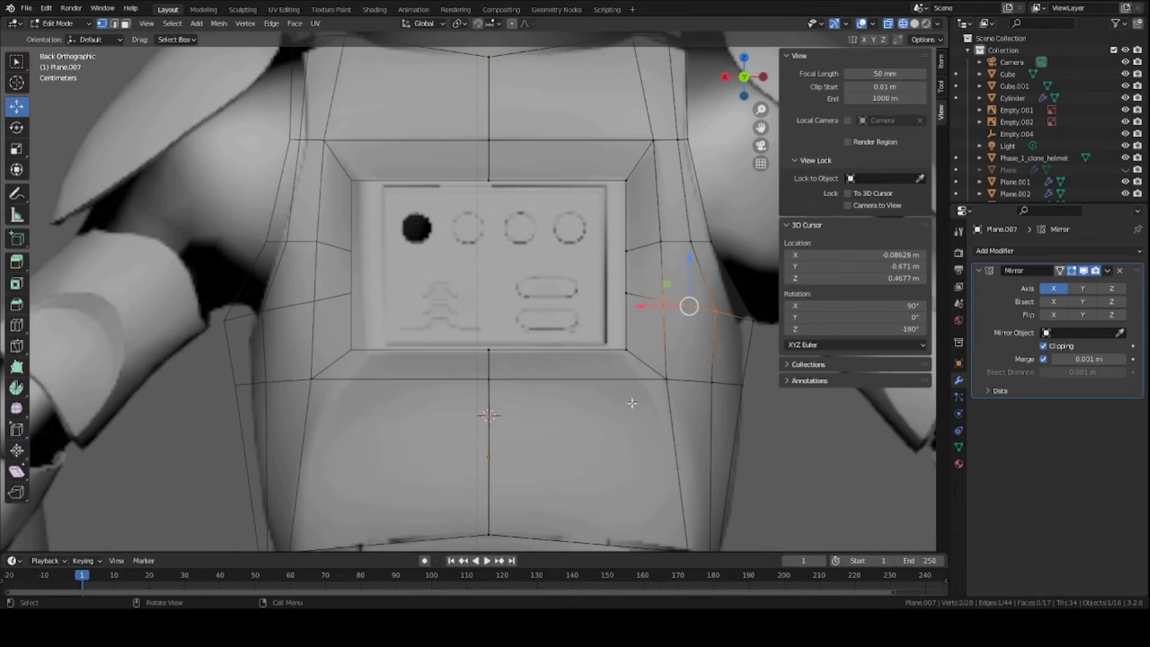
{"action": "left_click", "coordinate": [609, 383], "text": "alt"}
{"action": "key", "text": "g"}
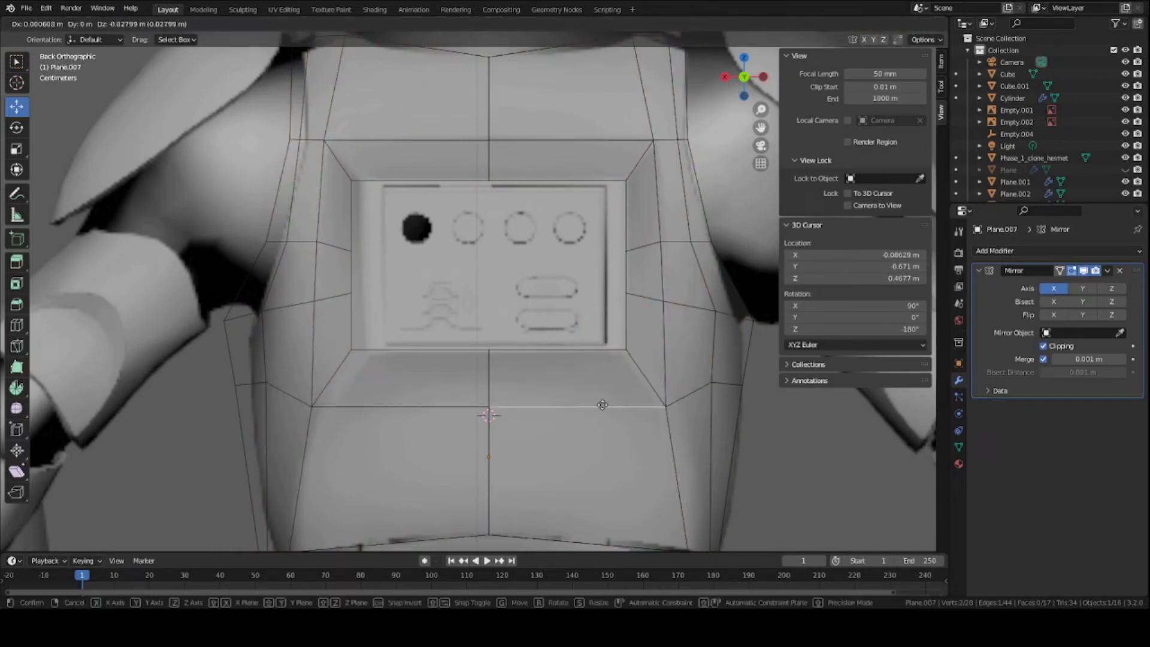
{"action": "left_click", "coordinate": [603, 420]}
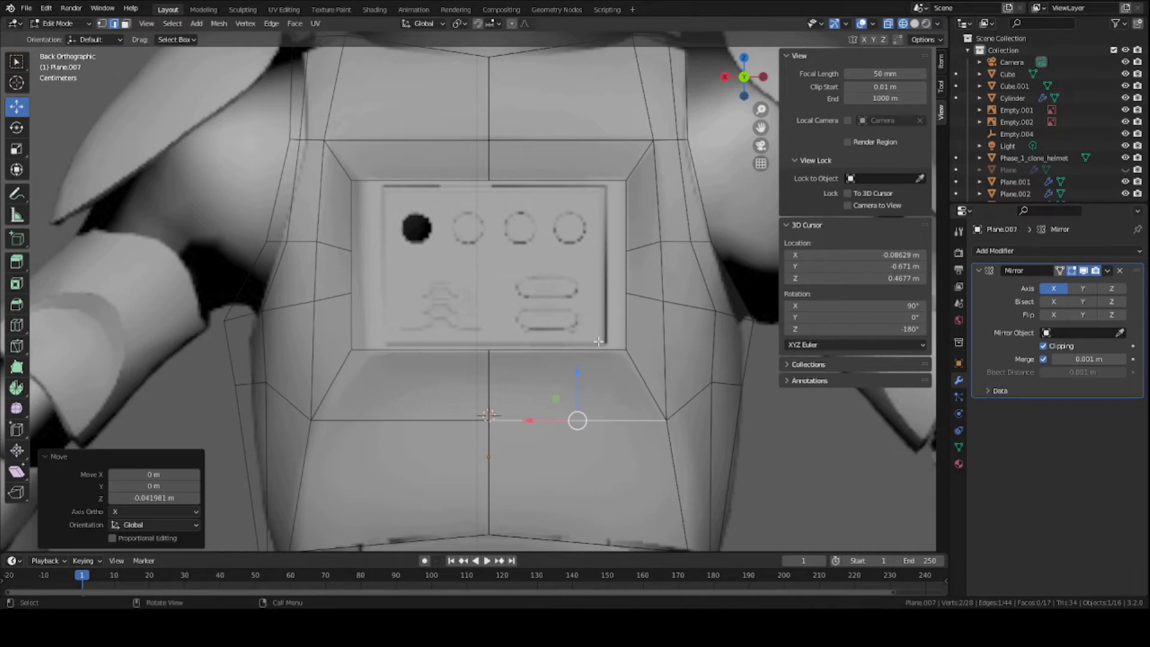
Move the panel surround's upper outer corner about 0.005 m outward along X, and raise its upper edge about 0.004 m along Z.
{"action": "left_click", "coordinate": [659, 142]}
{"action": "key", "text": "g"}
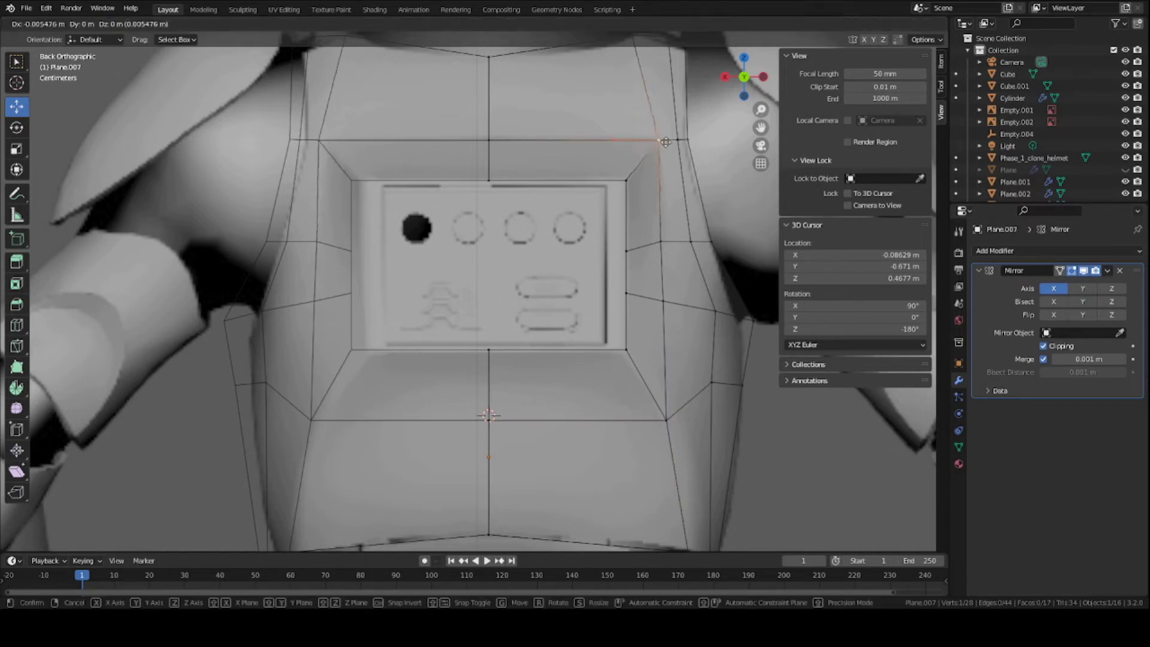
{"action": "left_click", "coordinate": [665, 142]}
{"action": "left_click", "coordinate": [507, 141]}
{"action": "key", "text": "2"}
{"action": "left_click", "coordinate": [533, 140]}
{"action": "key", "text": "g"}
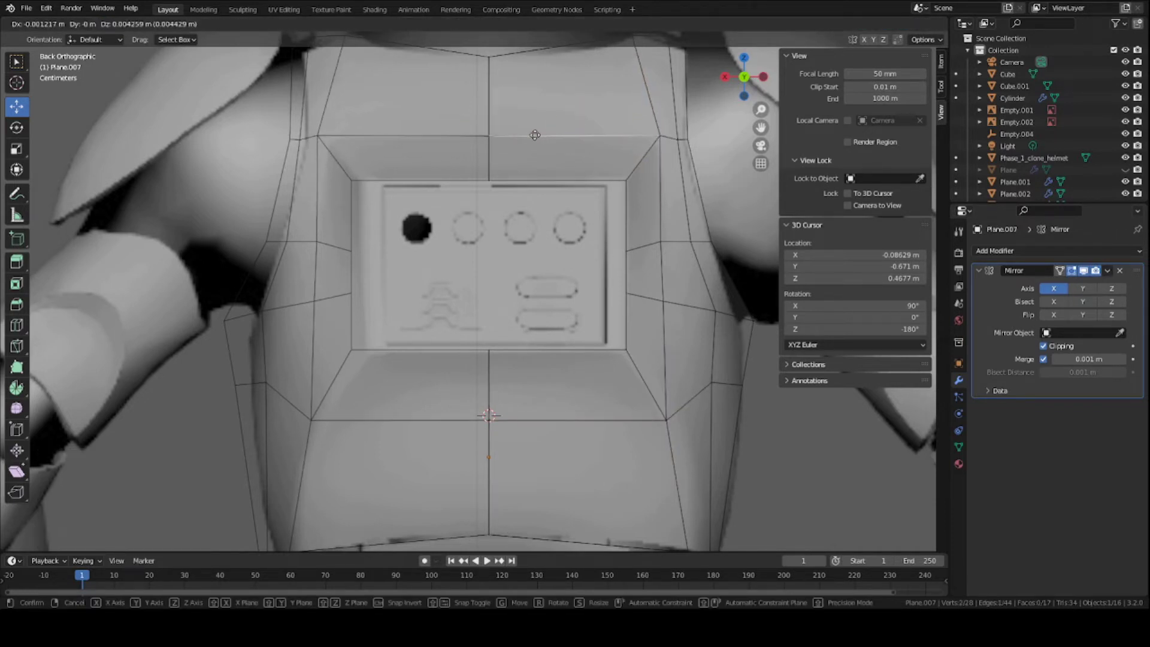
{"action": "left_click", "coordinate": [535, 136]}
Move the surround's upper edge about 0.0024 m along both Y and Z against the side reference, and switch to vertex selection.
{"action": "key", "text": "KP_3"}
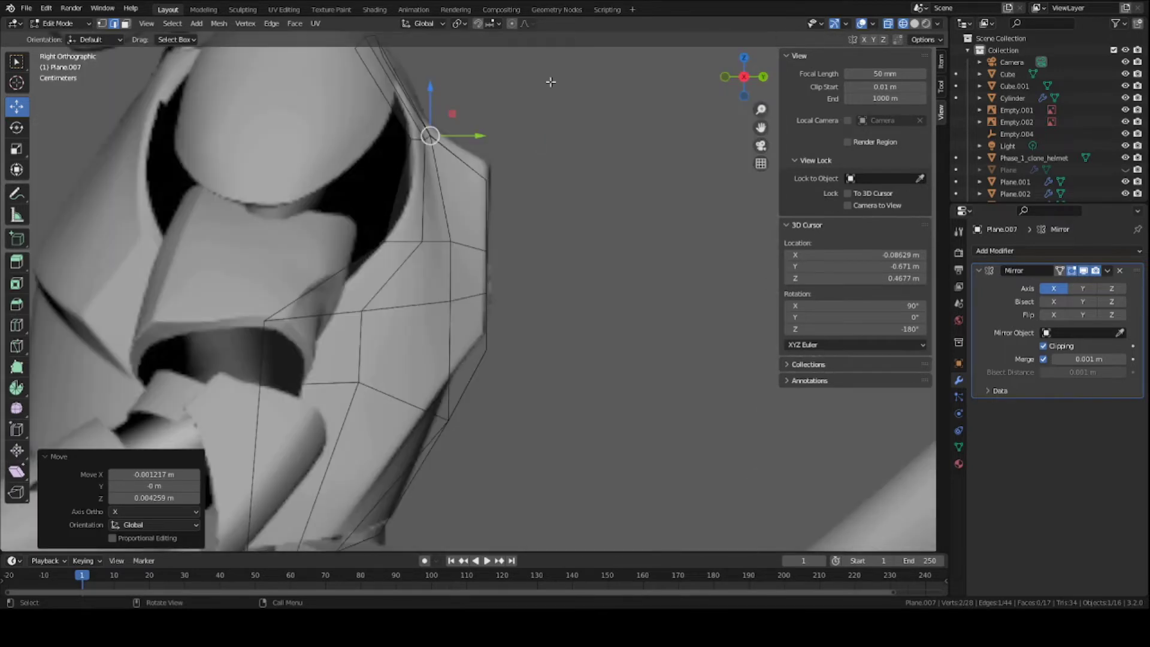
{"action": "key", "text": "g"}
{"action": "left_click", "coordinate": [559, 214]}
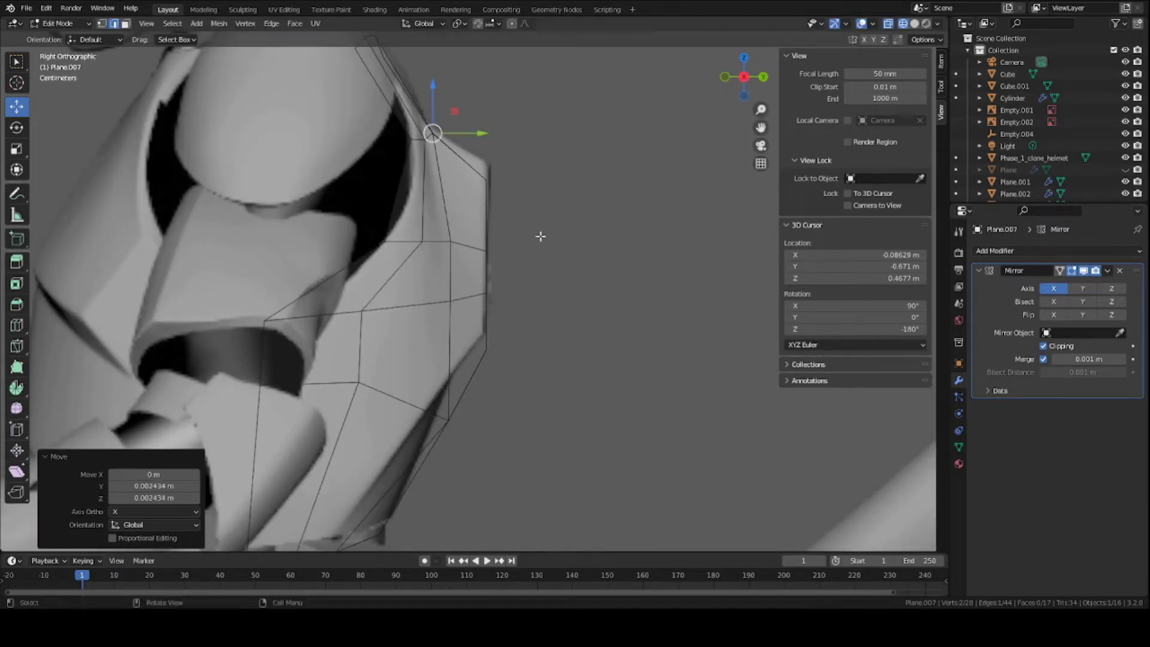
{"action": "scroll", "coordinate": [456, 448], "scroll_direction": "down", "scroll_amount": 2}
{"action": "key", "text": "1"}
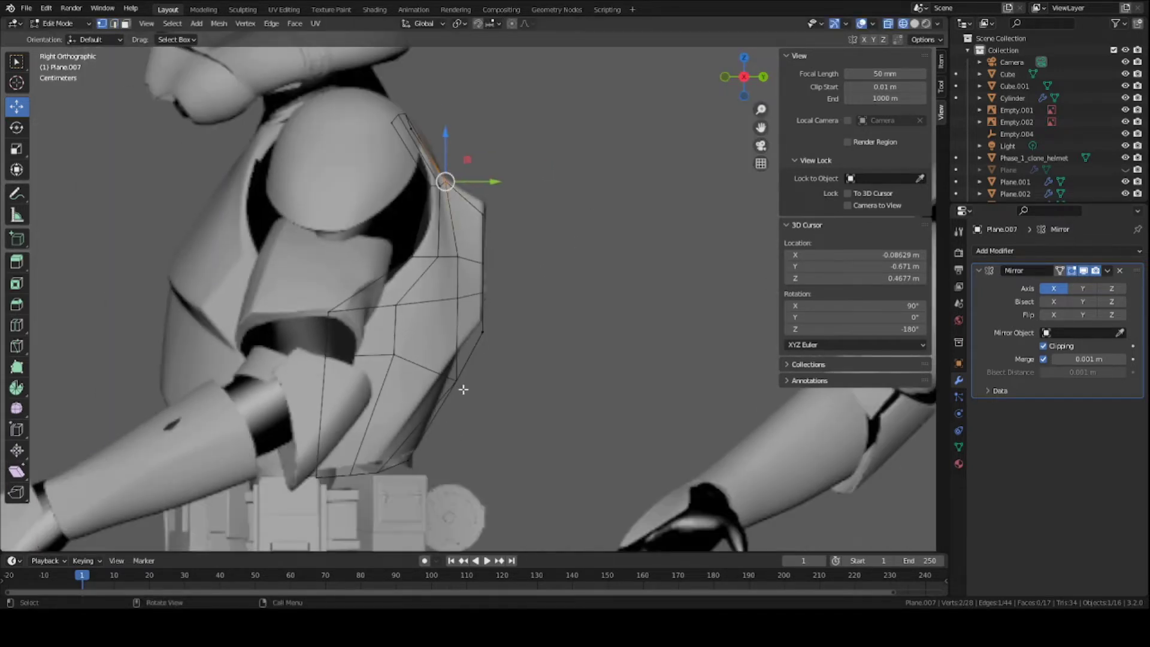
Move the panel surround's lower edge slightly along Y to fit the side reference, save the file and leave mesh editing.
{"action": "left_click", "coordinate": [457, 382]}
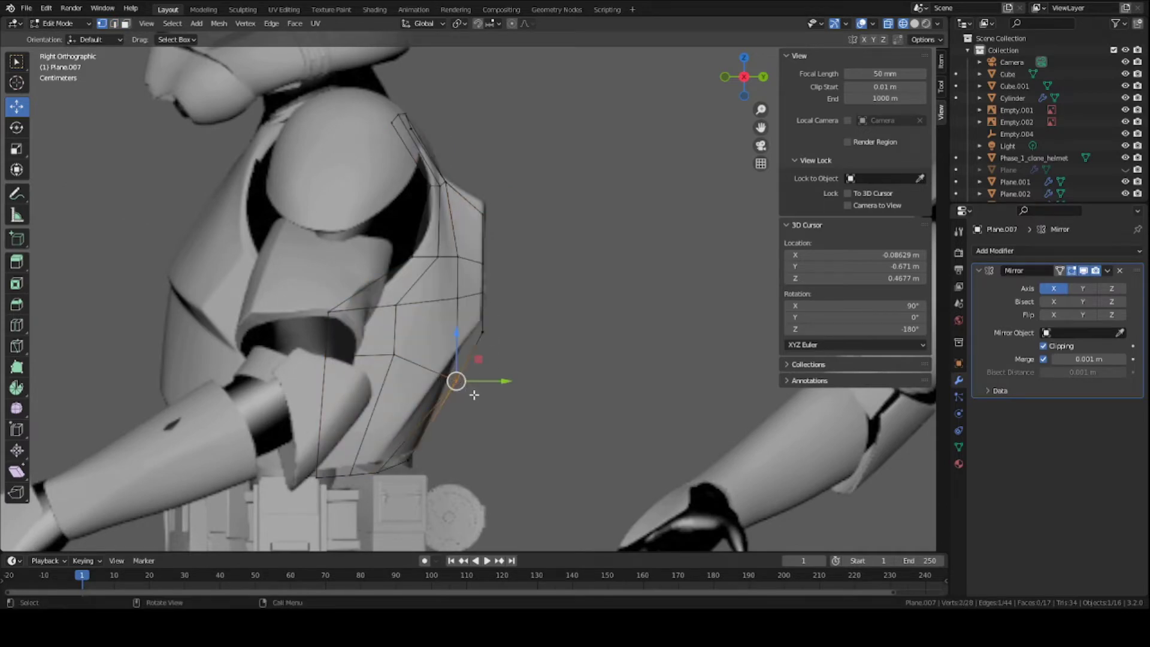
{"action": "key", "text": "g"}
{"action": "key", "text": "y"}
{"action": "left_click", "coordinate": [463, 390]}
{"action": "key", "text": "shift+z"}
{"action": "key", "text": "ctrl+s"}
{"action": "mouse_move", "coordinate": [560, 391]}
{"action": "middle_mouse_down"}
{"action": "mouse_move", "coordinate": [363, 361]}
{"action": "mouse_move", "coordinate": [575, 383]}
{"action": "mouse_move", "coordinate": [551, 437]}
{"action": "mouse_move", "coordinate": [485, 324]}
{"action": "middle_mouse_up"}
{"action": "key", "text": "Tab"}
{"action": "scroll", "coordinate": [580, 383], "scroll_direction": "down", "scroll_amount": 4}
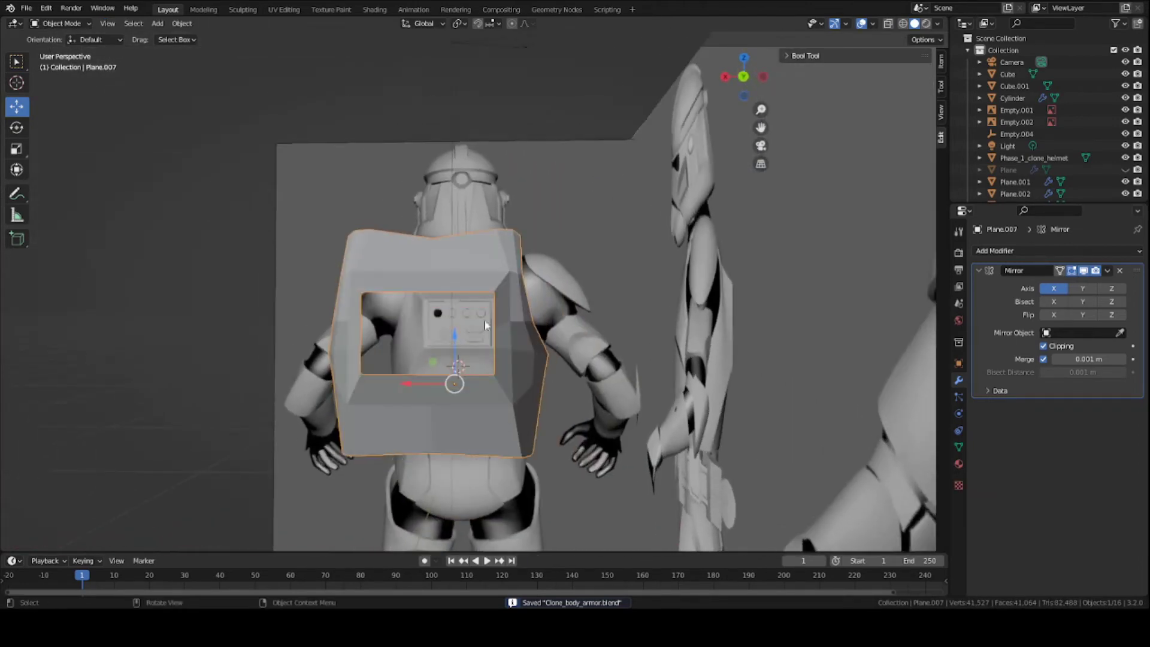
Resume mesh editing, extrude the edge loop around the back plate's rectangular opening and scale it inward to about 0.856.
{"action": "scroll", "coordinate": [439, 315], "scroll_direction": "up", "scroll_amount": 5}
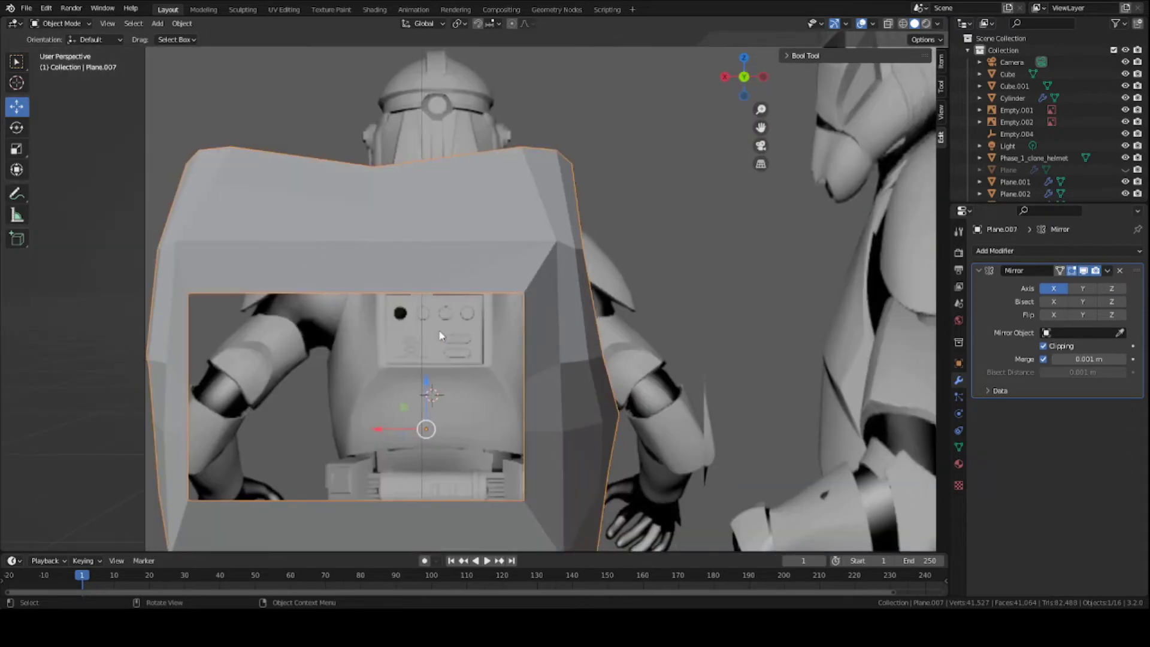
{"action": "key", "text": "ctrl+KP_1"}
{"action": "middle_click_drag", "start_coordinate": [441, 347], "coordinate": [492, 366], "text": "shift"}
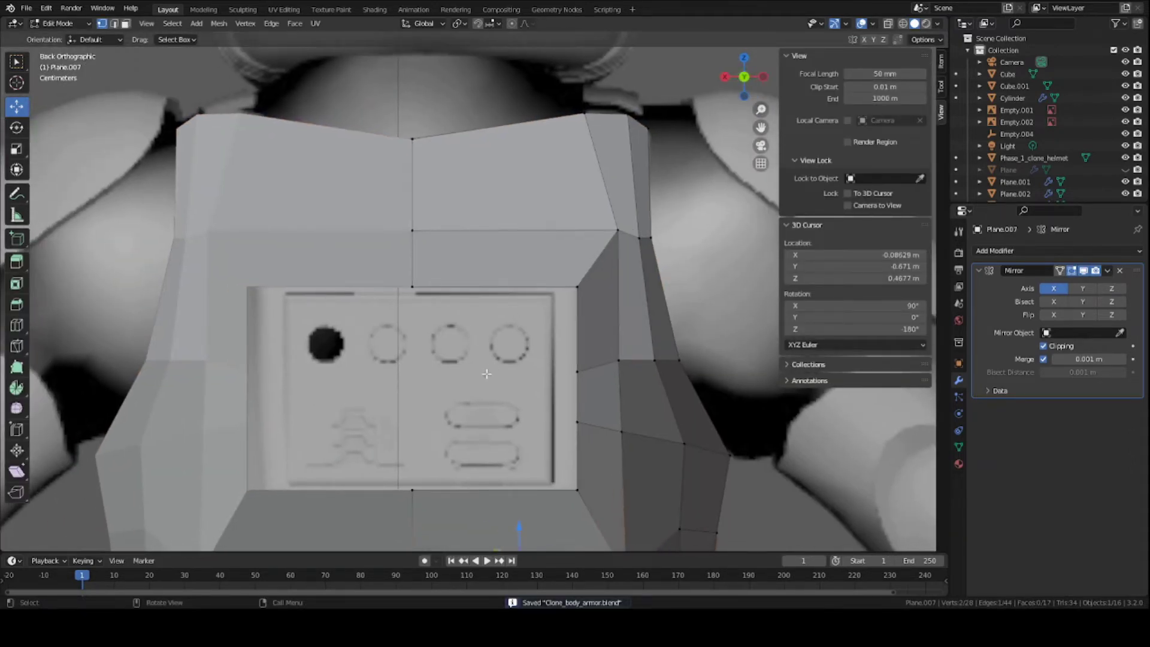
{"action": "scroll", "coordinate": [472, 369], "scroll_direction": "up", "scroll_amount": 3}
{"action": "scroll", "coordinate": [518, 370], "scroll_direction": "down", "scroll_amount": 3}
{"action": "key", "text": "a"}
{"action": "key", "text": "a"}
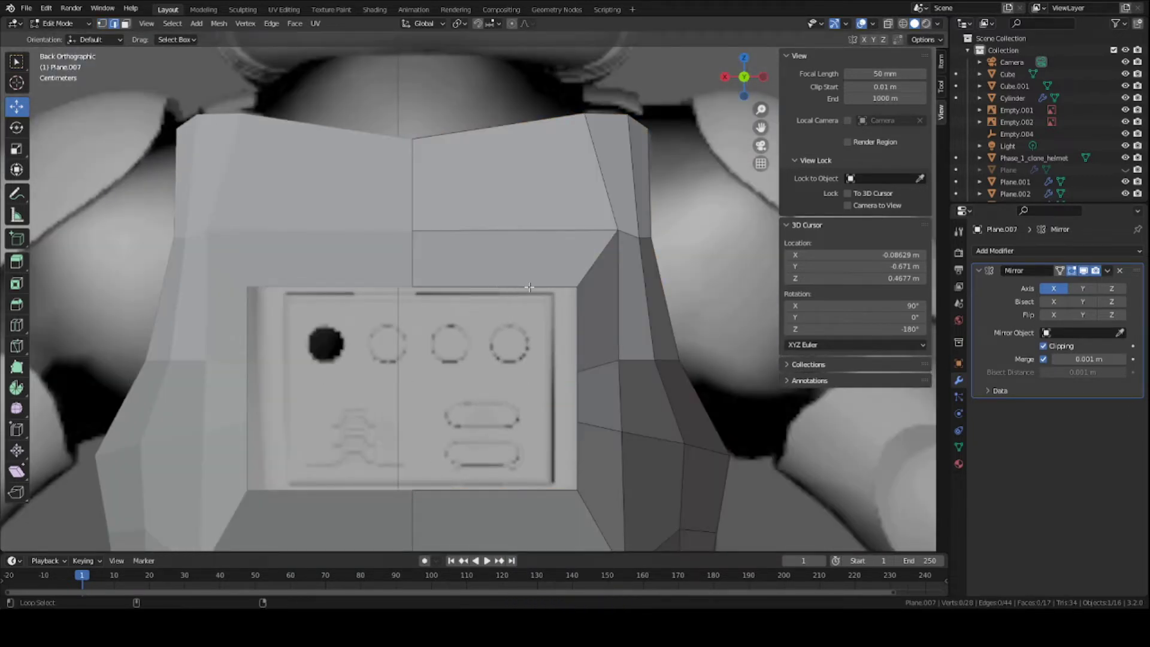
{"action": "left_click", "coordinate": [529, 287], "text": "alt"}
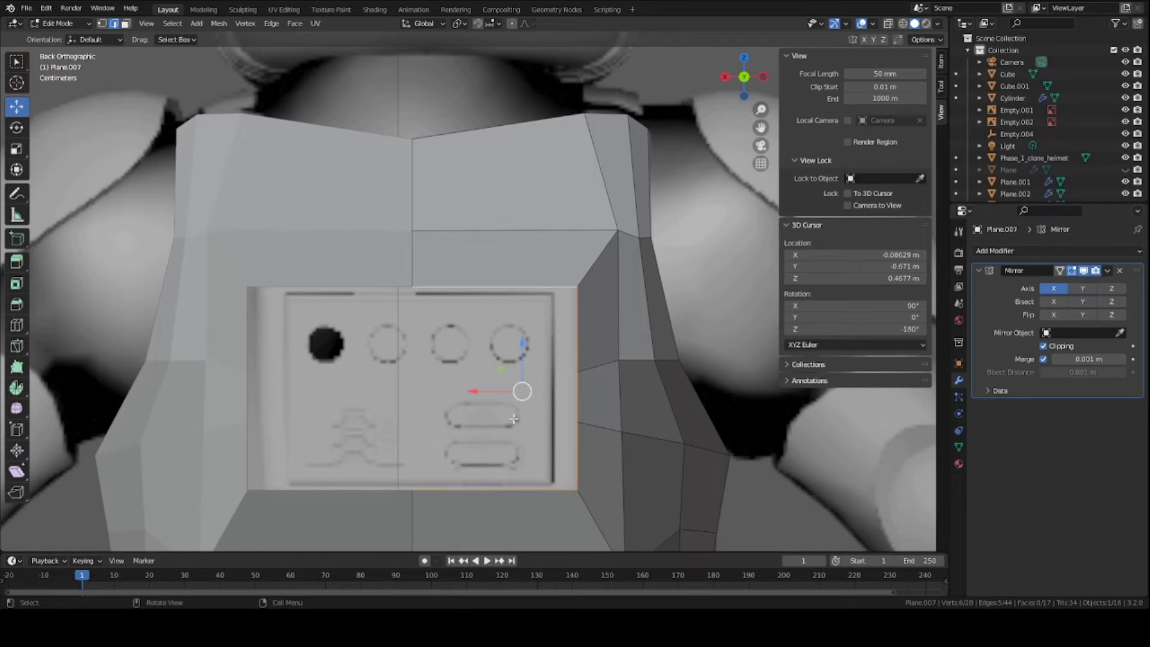
{"action": "key", "text": "e"}
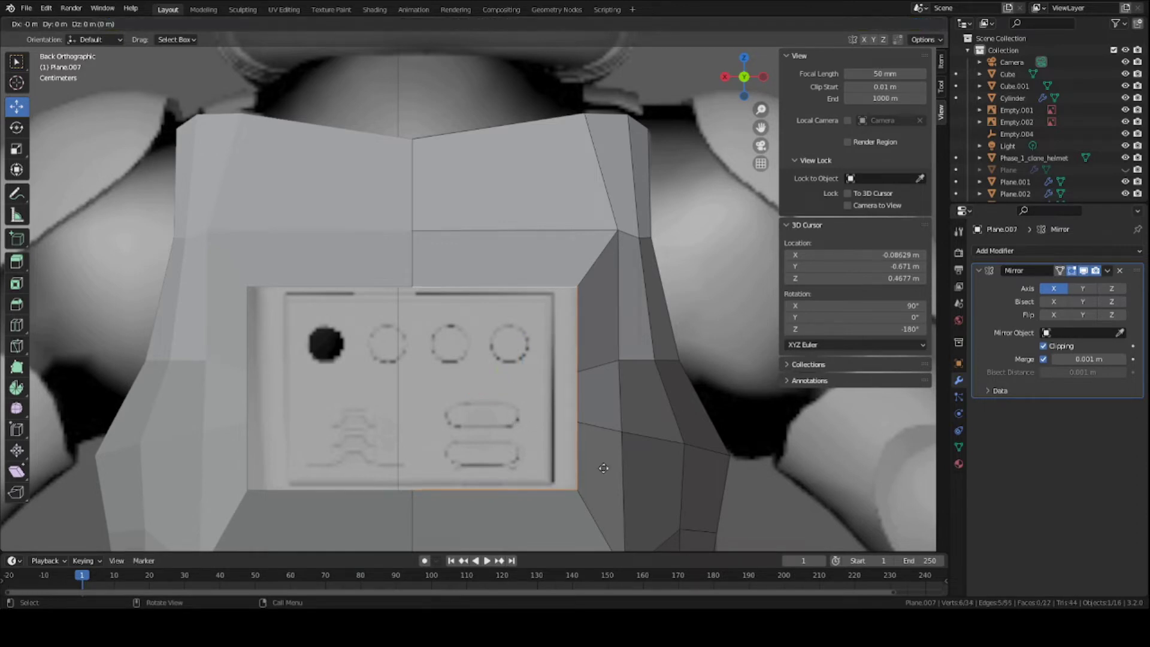
{"action": "key", "text": "s"}
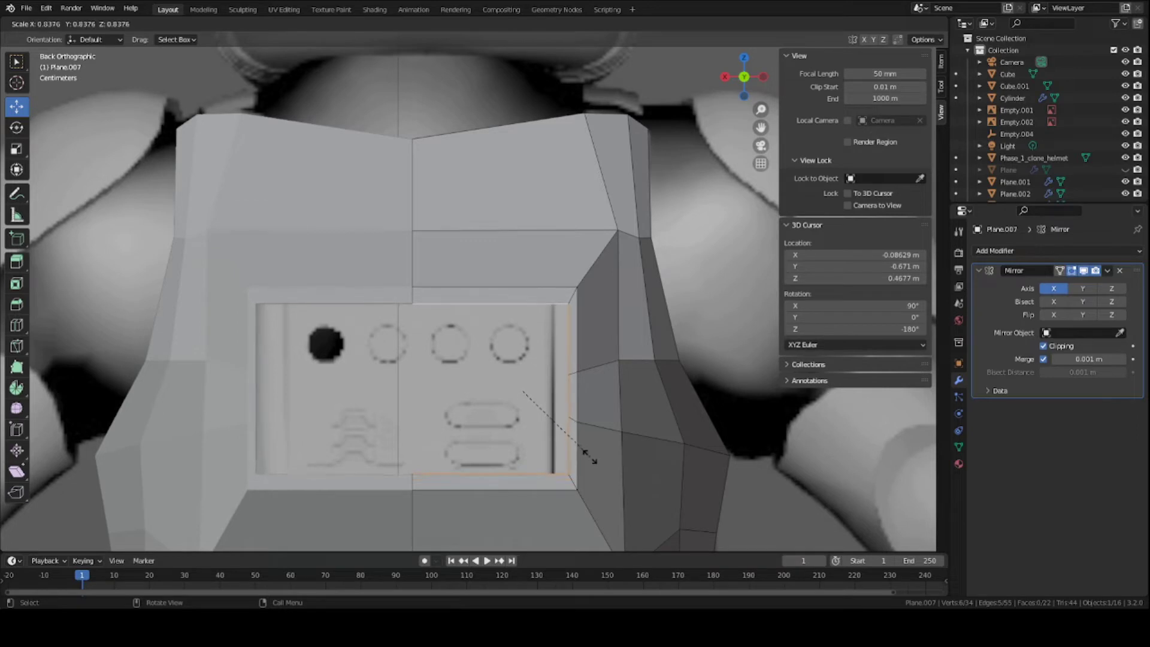
{"action": "left_click", "coordinate": [588, 459]}
Move the new inner loop about 0.012 m along X and scale it up slightly to match the reference panel outline.
{"action": "key", "text": "g"}
{"action": "key", "text": "x"}
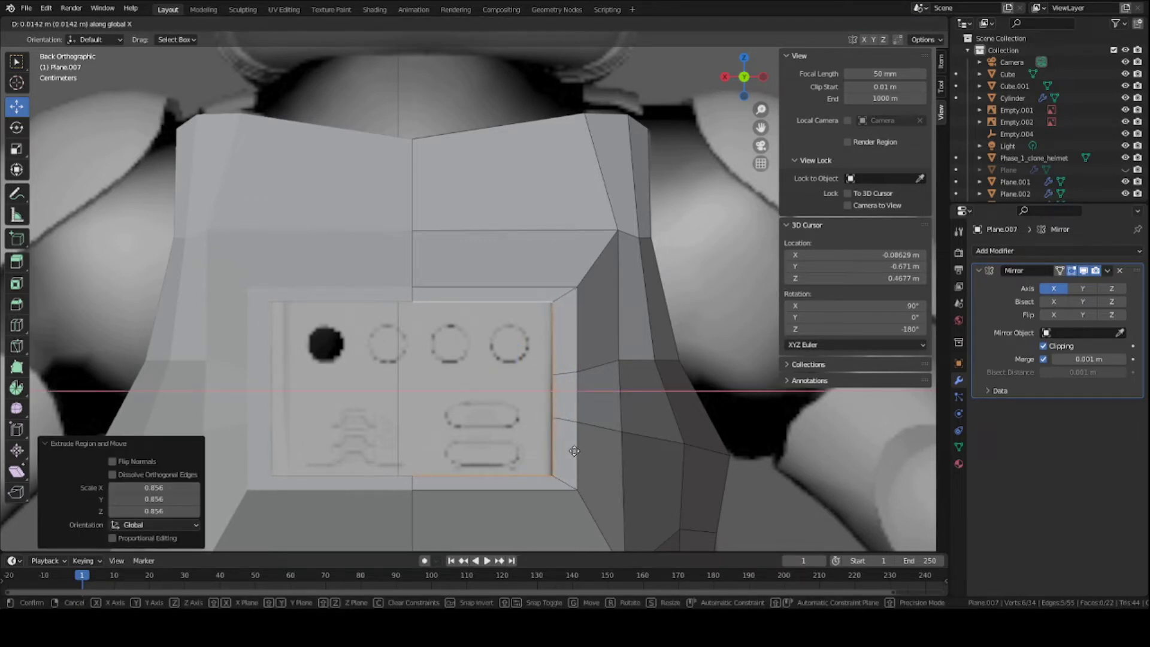
{"action": "left_click", "coordinate": [575, 451]}
{"action": "scroll", "coordinate": [470, 380], "scroll_direction": "up", "scroll_amount": 3}
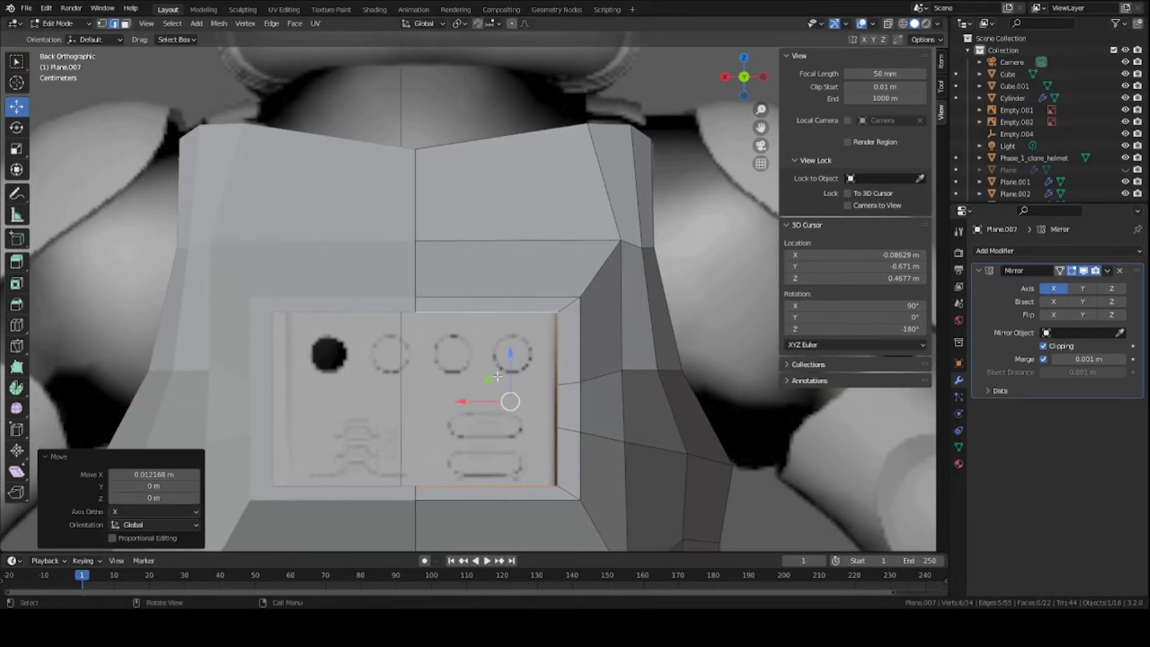
{"action": "key", "text": "s"}
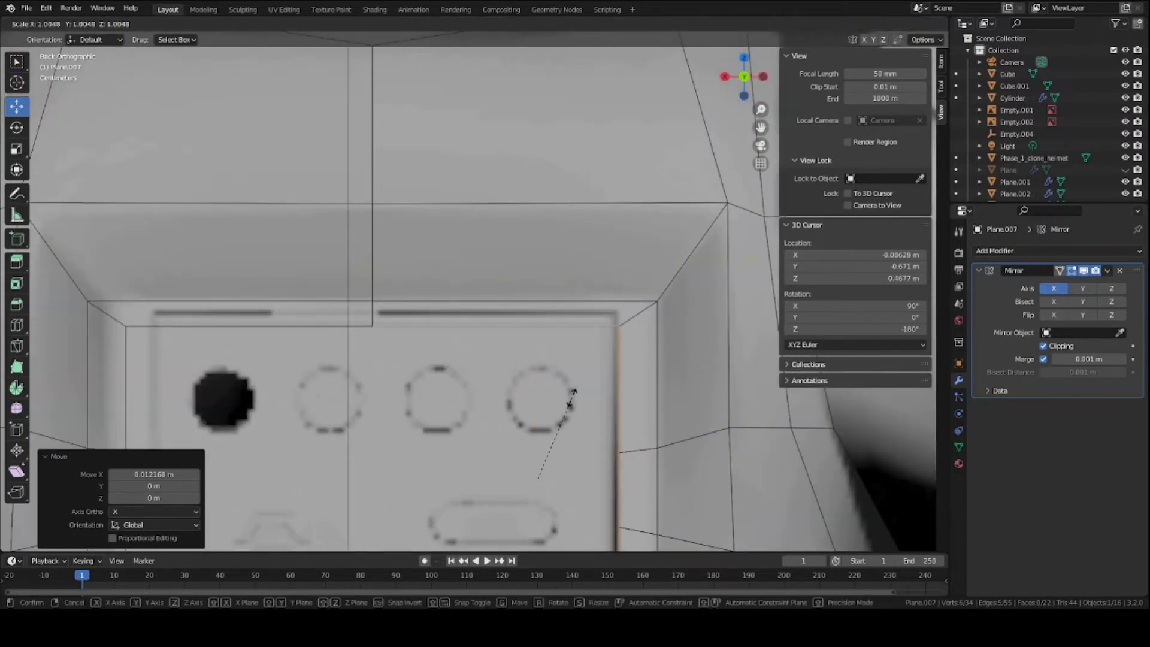
{"action": "left_click", "coordinate": [574, 393]}
Extrude the inner loop again, scale it to about 0.966 and push it about 0.024 m inward along Y.
{"action": "scroll", "coordinate": [611, 405], "scroll_direction": "down", "scroll_amount": 4}
{"action": "middle_click_drag", "start_coordinate": [587, 414], "coordinate": [644, 442]}
{"action": "key", "text": "e"}
{"action": "key", "text": "s"}
{"action": "left_click", "coordinate": [636, 427]}
{"action": "mouse_move", "coordinate": [514, 346]}
{"action": "middle_mouse_down"}
{"action": "mouse_move", "coordinate": [491, 330]}
{"action": "mouse_move", "coordinate": [500, 335]}
{"action": "middle_mouse_up"}
{"action": "left_click_drag", "start_coordinate": [563, 332], "coordinate": [561, 331]}
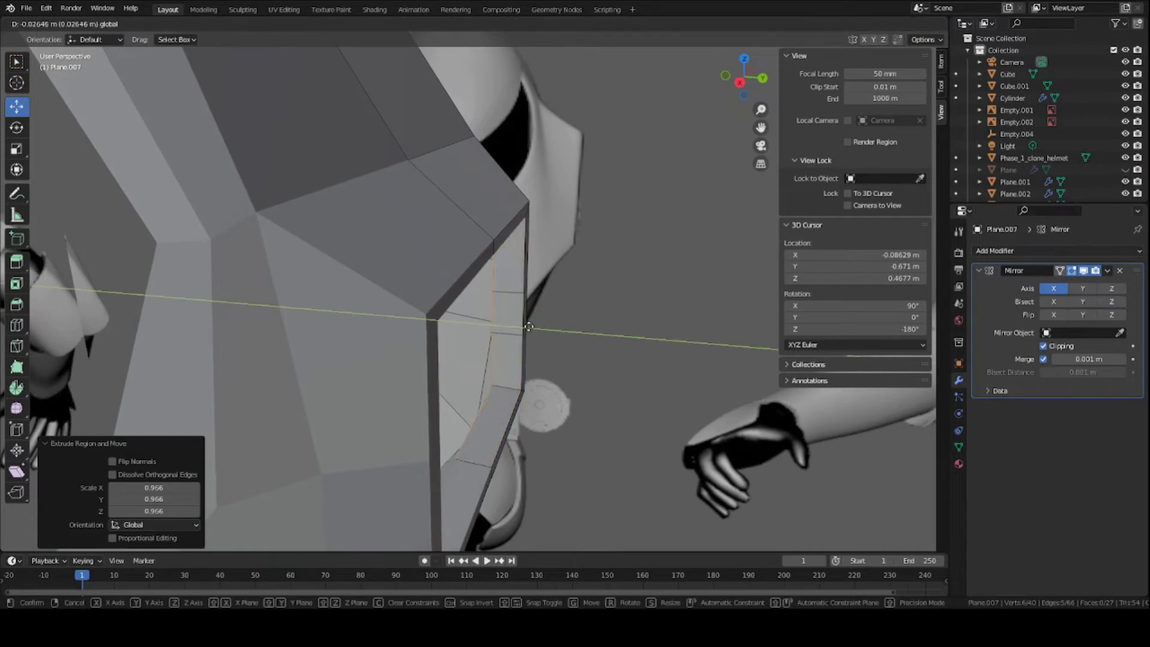
{"action": "left_click", "coordinate": [532, 327]}
Extrude the recess's vertical side edges about 0.157 m along X to the mirror centre line, filling the recess floor.
{"action": "middle_click_drag", "start_coordinate": [532, 328], "coordinate": [435, 315]}
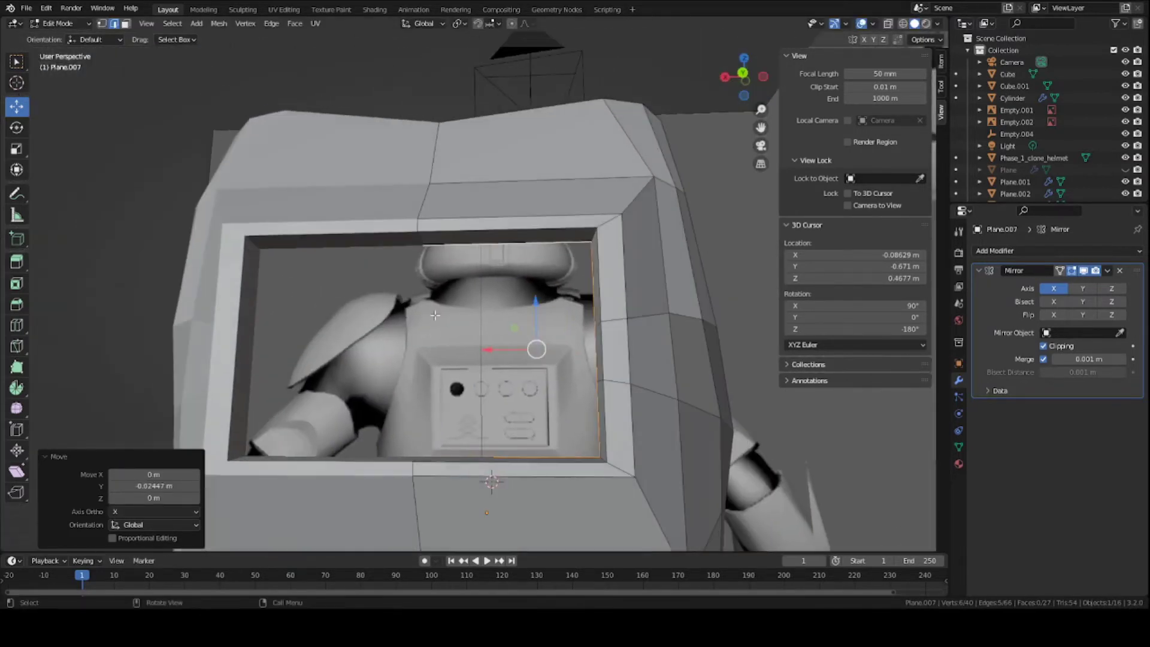
{"action": "key", "text": "ctrl+KP_1"}
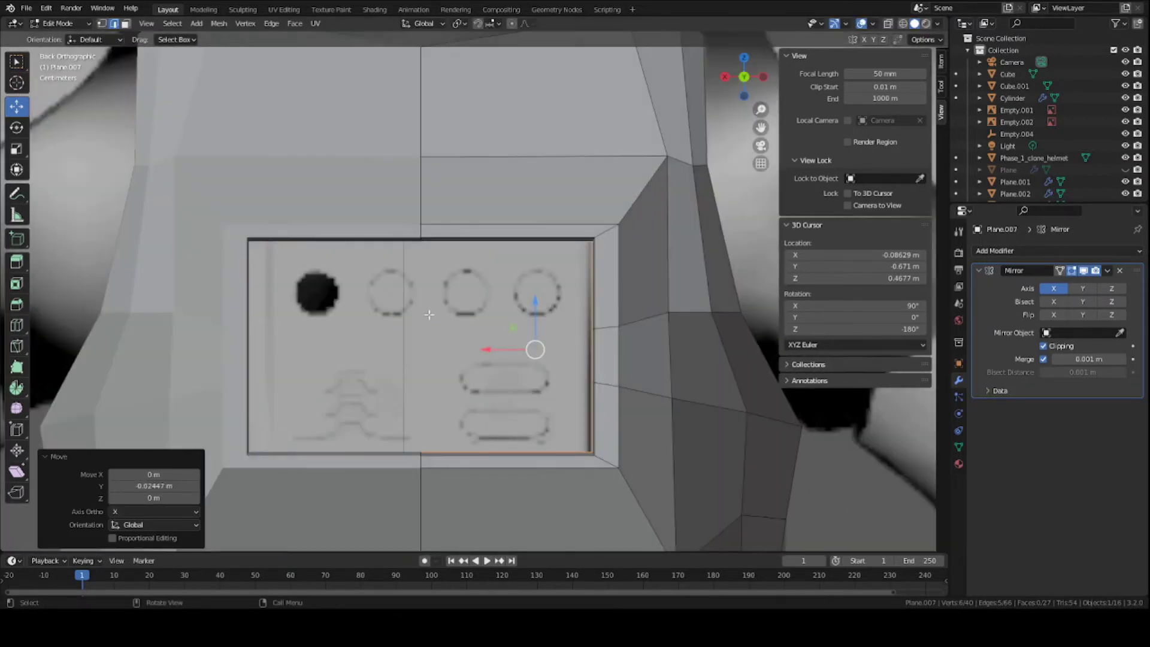
{"action": "left_click", "coordinate": [589, 423]}
{"action": "mouse_move", "coordinate": [590, 415]}
{"action": "middle_mouse_down"}
{"action": "mouse_move", "coordinate": [575, 369]}
{"action": "mouse_move", "coordinate": [606, 401]}
{"action": "middle_mouse_up"}
{"action": "scroll", "coordinate": [606, 401], "scroll_direction": "down", "scroll_amount": 1}
{"action": "scroll", "coordinate": [605, 412], "scroll_direction": "up", "scroll_amount": 3}
{"action": "key", "text": "e"}
{"action": "key", "text": "x"}
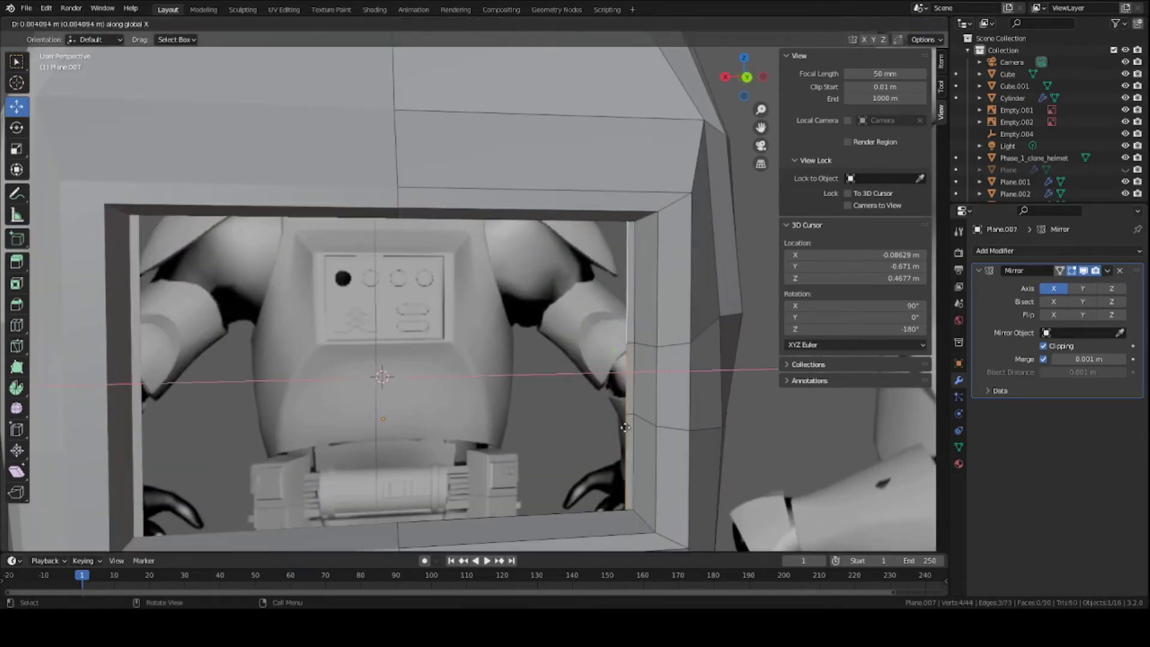
{"action": "left_click", "coordinate": [330, 402]}
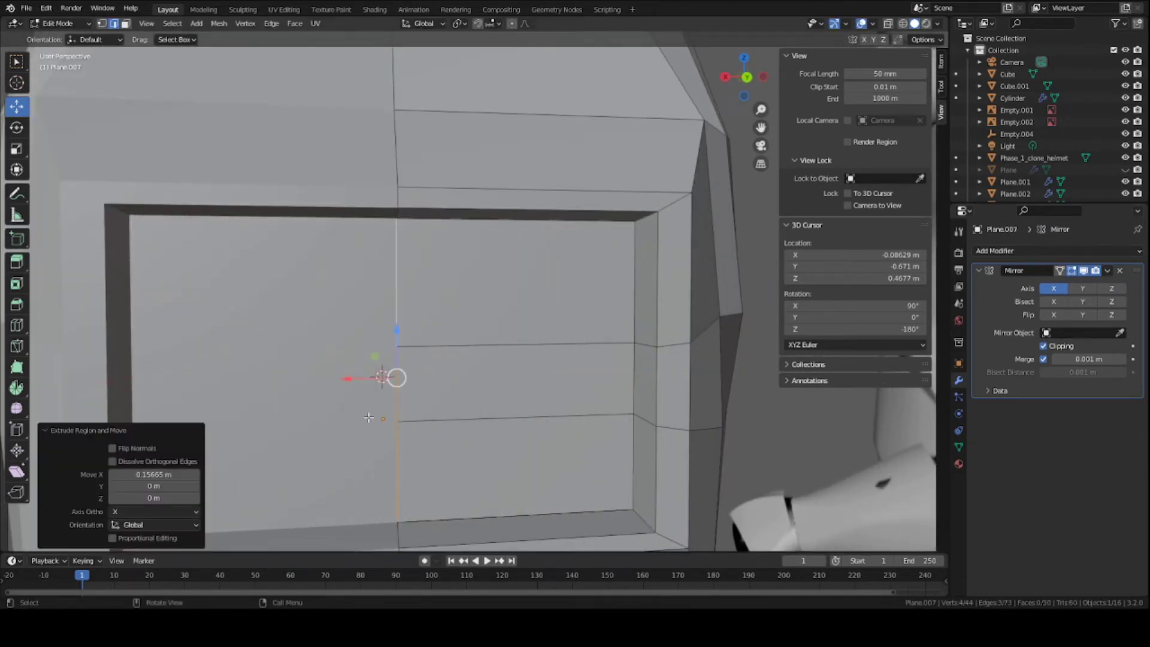
Slide the recess floor's lower centre vertex upward by a factor of about 0.486.
{"action": "middle_click_drag", "start_coordinate": [331, 402], "coordinate": [415, 339]}
{"action": "scroll", "coordinate": [410, 363], "scroll_direction": "up", "scroll_amount": 2}
{"action": "key", "text": "1"}
{"action": "left_click", "coordinate": [401, 288]}
{"action": "scroll", "coordinate": [452, 343], "scroll_direction": "down", "scroll_amount": 3}
{"action": "left_click", "coordinate": [414, 356]}
{"action": "key", "text": "g"}
{"action": "key", "text": "g"}
{"action": "left_click", "coordinate": [431, 353]}
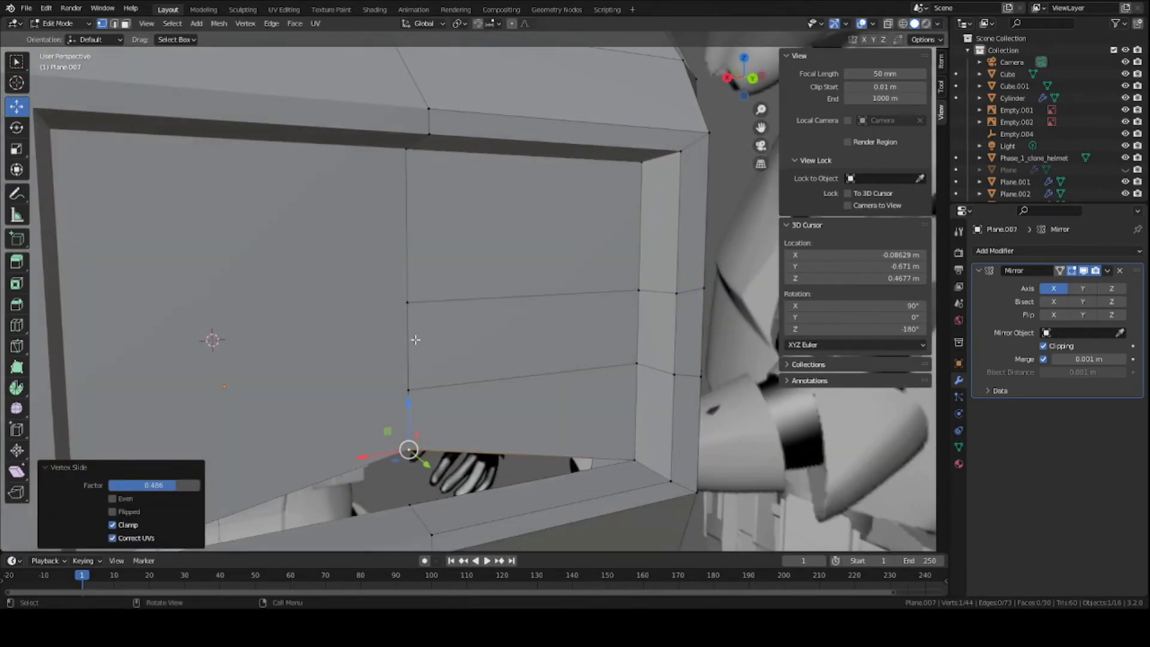
Merge the floor's lower centre vertex into the recess border's lower centre vertex with At Last.
{"action": "middle_click_drag", "start_coordinate": [412, 499], "coordinate": [440, 320]}
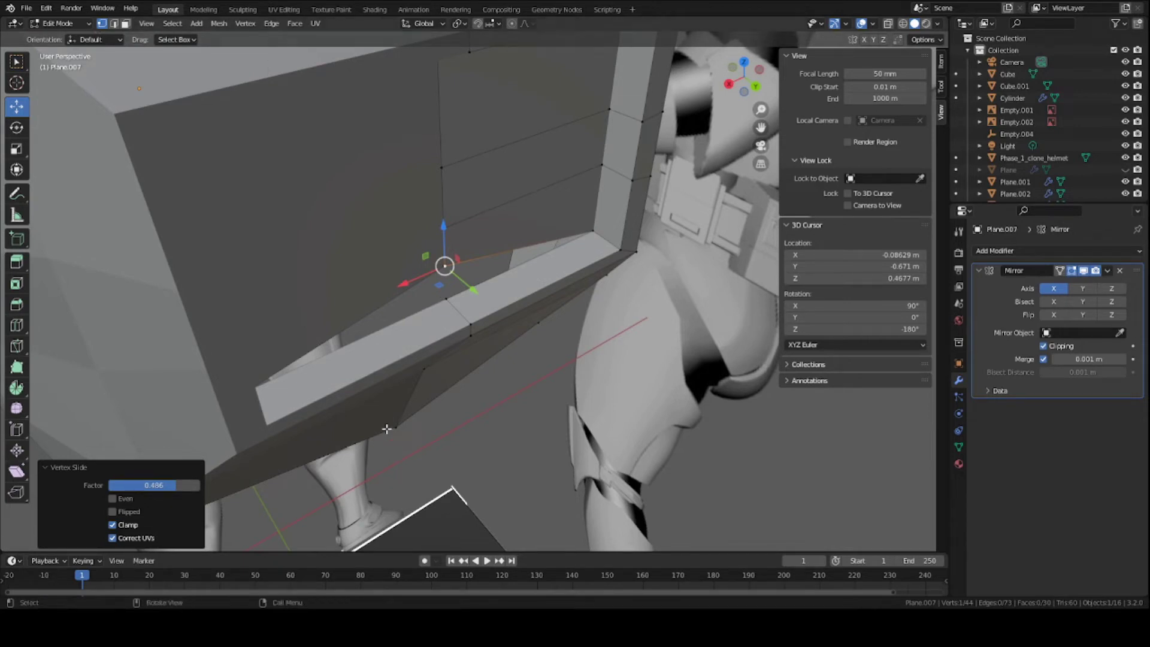
{"action": "middle_click_drag", "start_coordinate": [425, 322], "coordinate": [514, 327]}
{"action": "left_click", "coordinate": [538, 339], "text": "shift"}
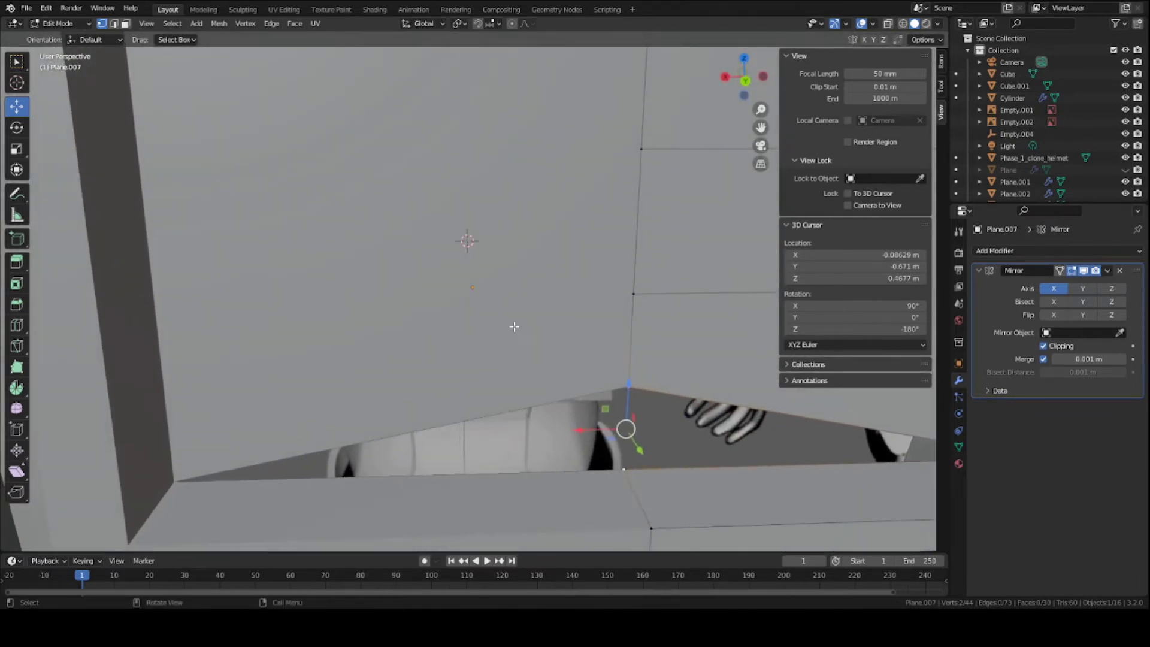
{"action": "key", "text": "m"}
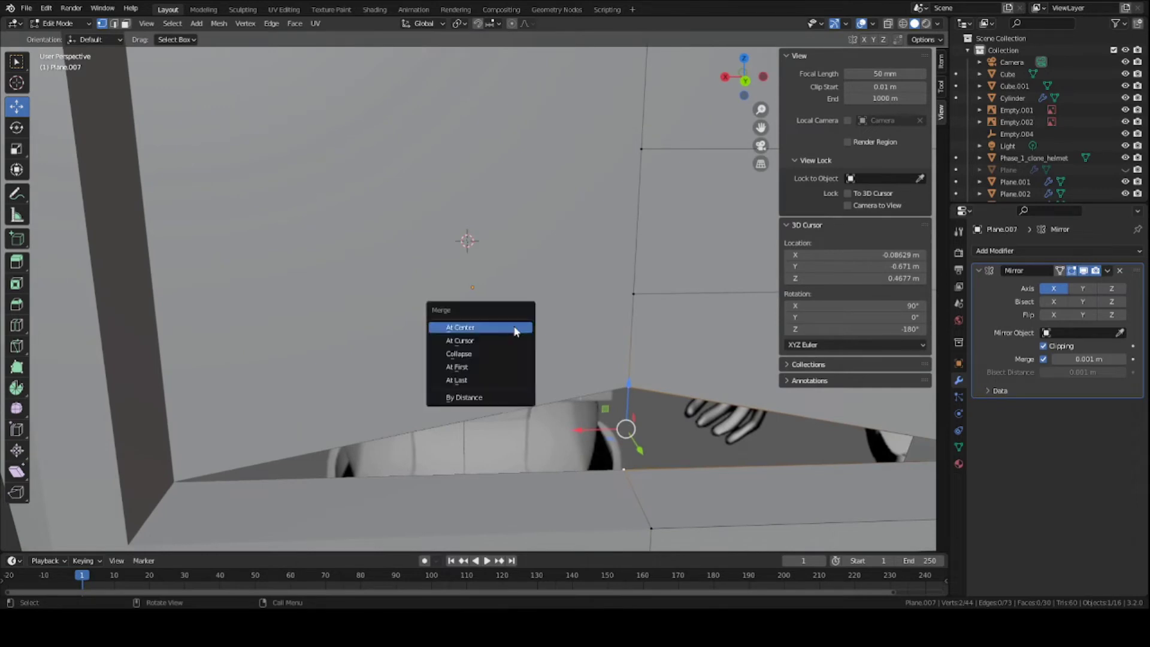
{"action": "left_click", "coordinate": [494, 379]}
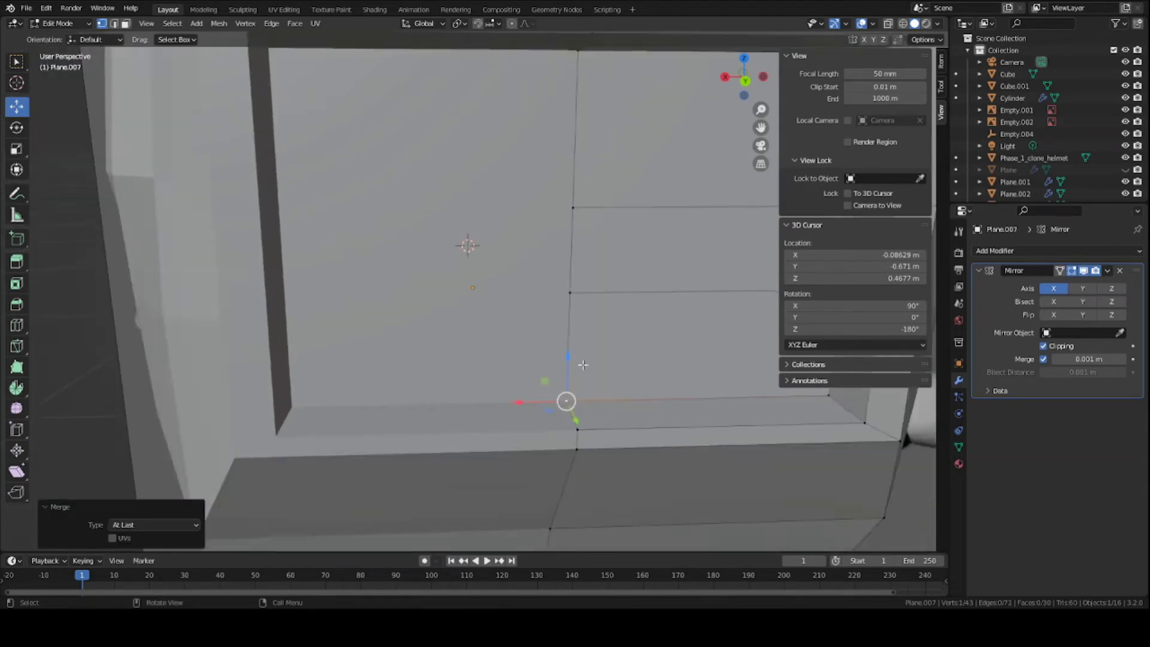
Slide the recess floor's upper centre vertex downward by a factor of about 0.327.
{"action": "scroll", "coordinate": [582, 365], "scroll_direction": "down", "scroll_amount": 6}
{"action": "scroll", "coordinate": [543, 339], "scroll_direction": "up", "scroll_amount": 5}
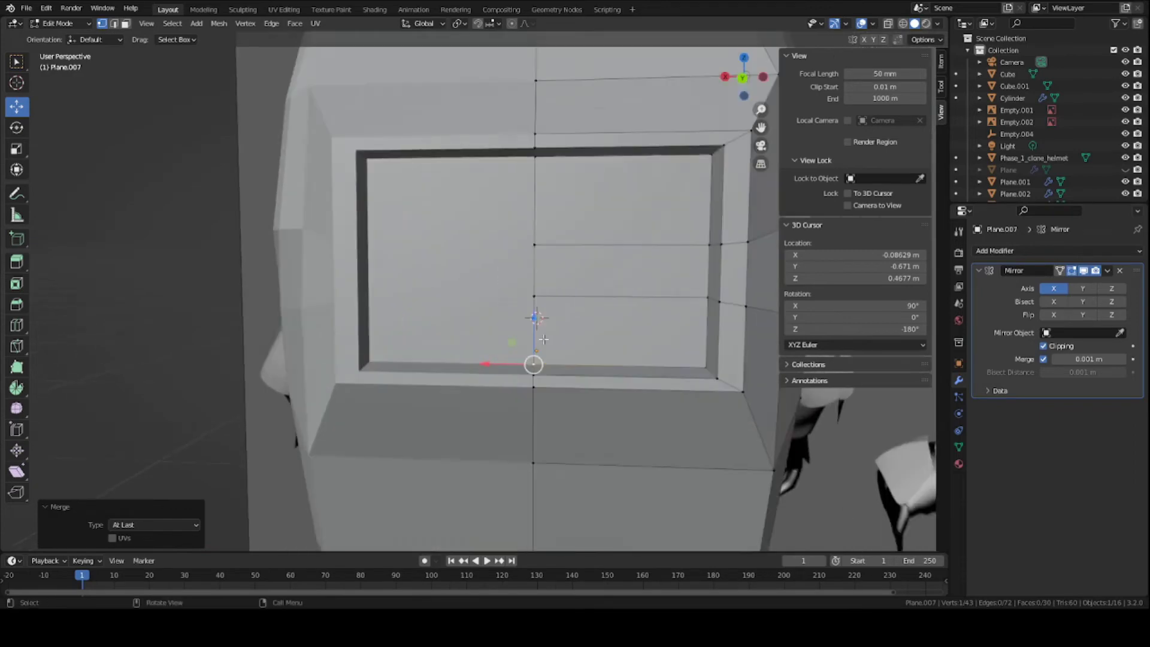
{"action": "middle_click_drag", "start_coordinate": [543, 339], "coordinate": [515, 330], "text": "shift"}
{"action": "scroll", "coordinate": [515, 330], "scroll_direction": "up", "scroll_amount": 2}
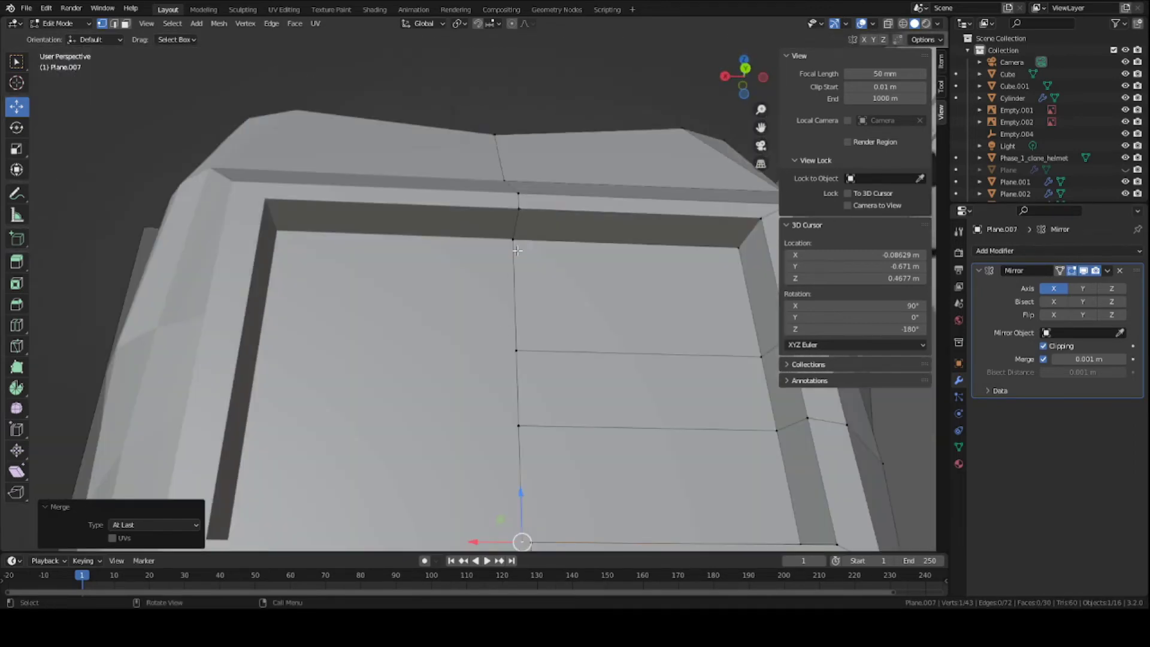
{"action": "left_click", "coordinate": [516, 248]}
{"action": "key", "text": "g"}
{"action": "key", "text": "g"}
{"action": "left_click", "coordinate": [517, 283]}
Merge the floor's upper centre vertex into the recess border's upper centre vertex with At Last.
{"action": "mouse_move", "coordinate": [517, 283]}
{"action": "middle_mouse_down"}
{"action": "mouse_move", "coordinate": [520, 315]}
{"action": "mouse_move", "coordinate": [574, 323]}
{"action": "mouse_move", "coordinate": [499, 285]}
{"action": "middle_mouse_up"}
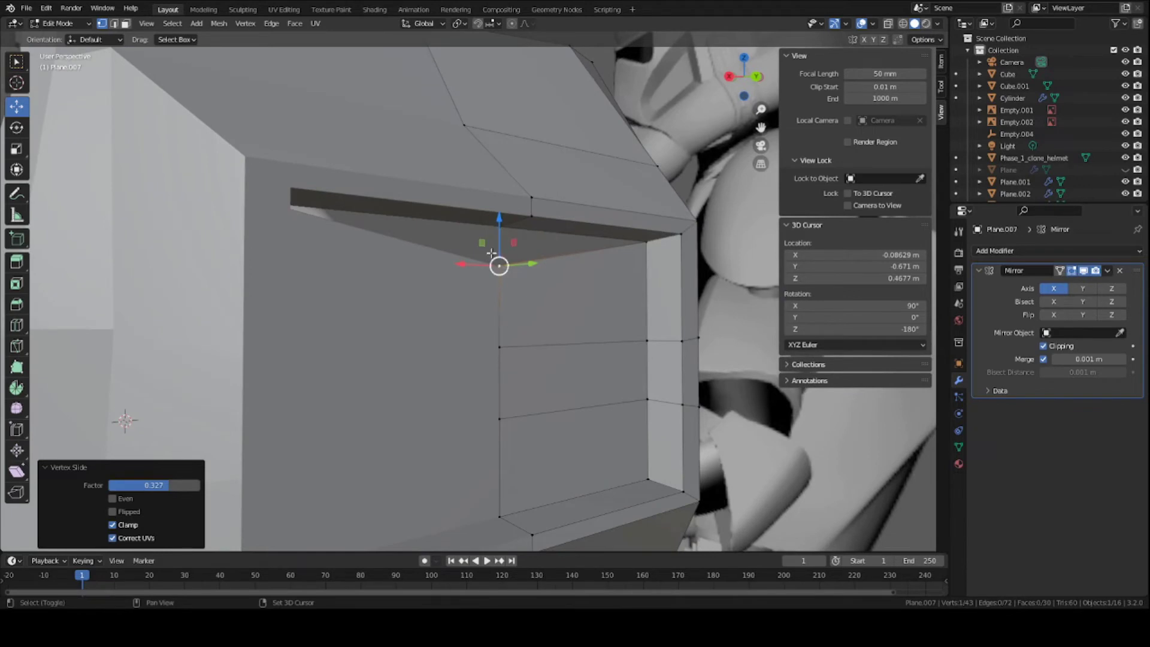
{"action": "left_click", "coordinate": [499, 229], "text": "shift"}
{"action": "middle_click_drag", "start_coordinate": [523, 240], "coordinate": [513, 237]}
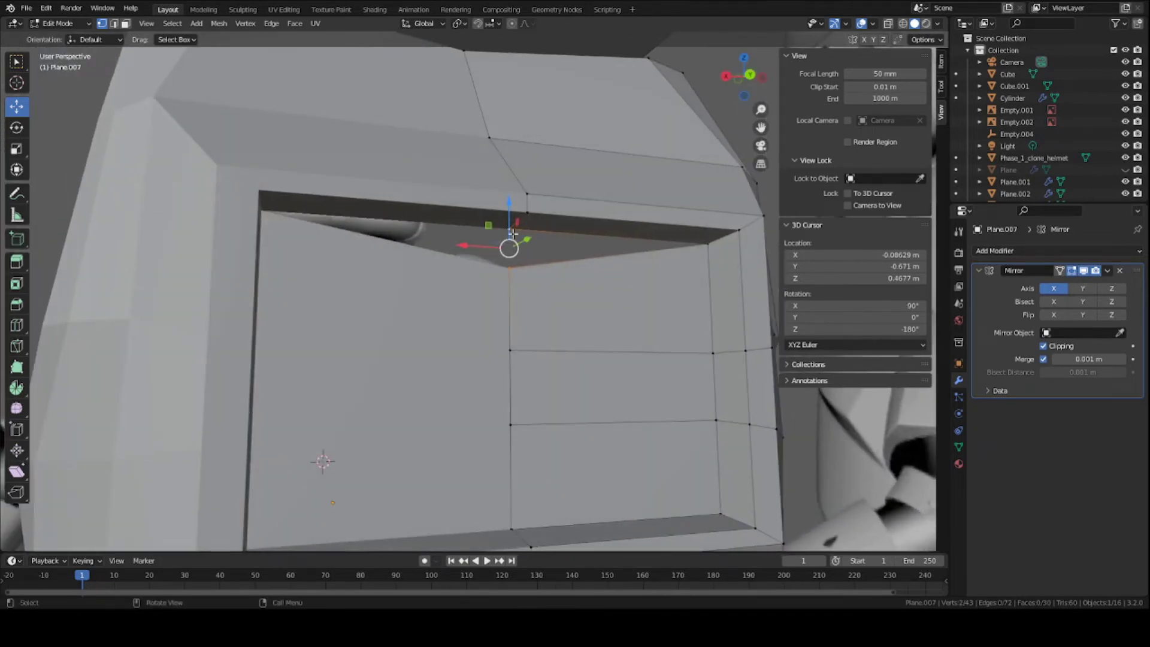
{"action": "key", "text": "m"}
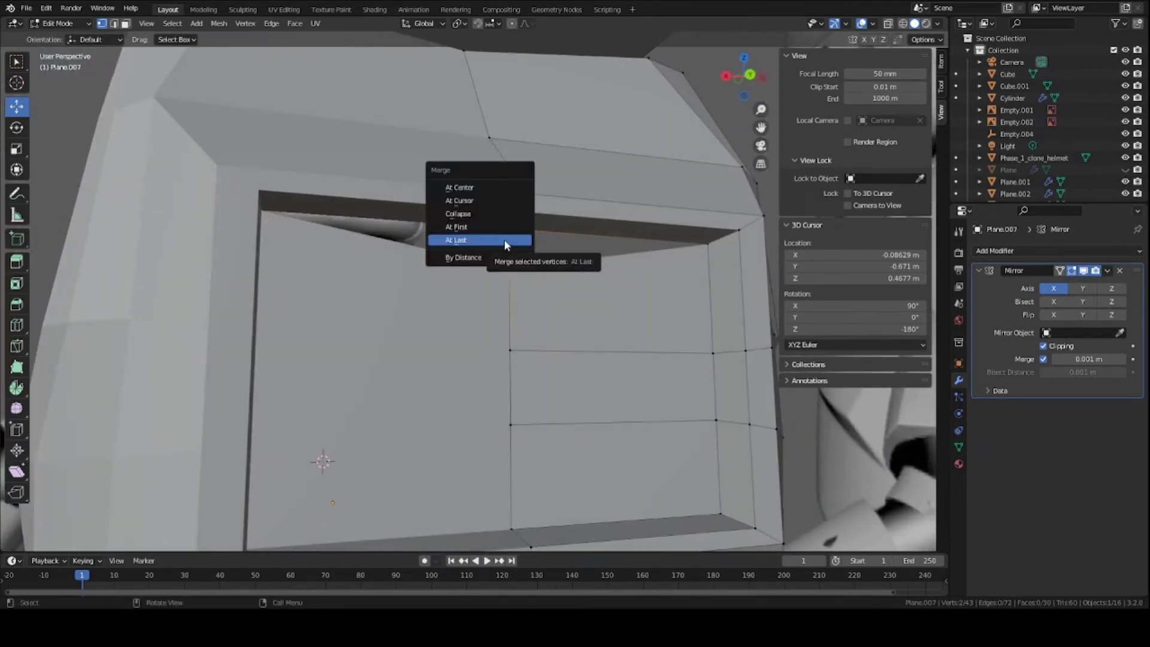
{"action": "left_click", "coordinate": [504, 239]}
Leave mesh editing on the back plate with its closed recess and save the file.
{"action": "scroll", "coordinate": [505, 239], "scroll_direction": "down", "scroll_amount": 4}
{"action": "middle_click_drag", "start_coordinate": [504, 239], "coordinate": [554, 327]}
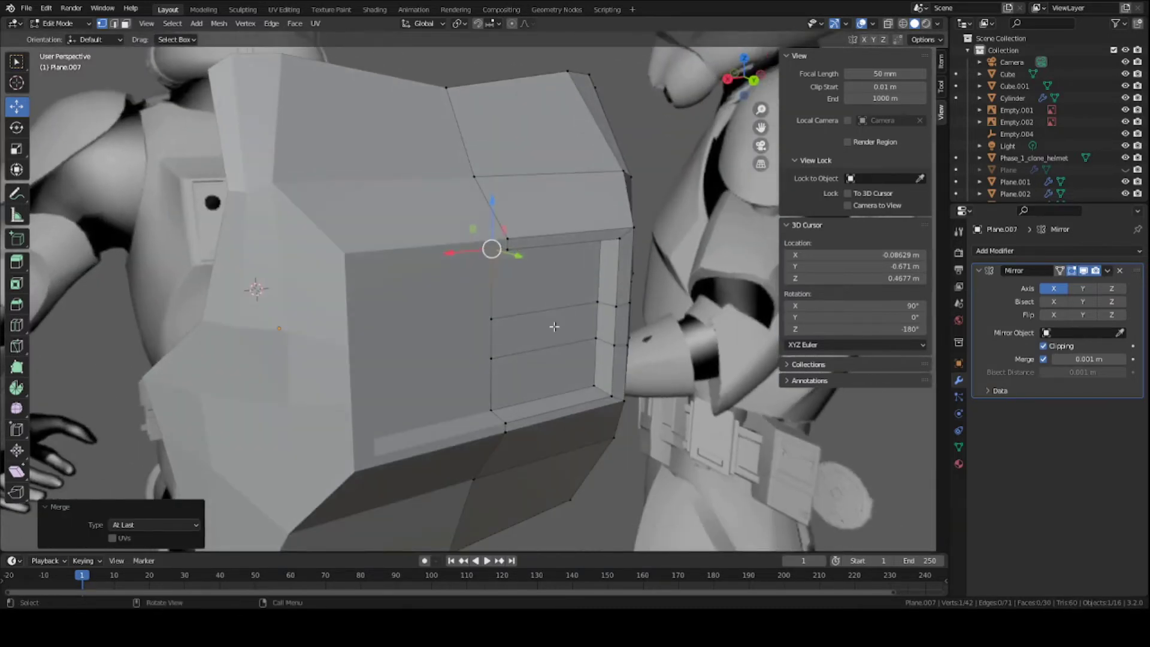
{"action": "key", "text": "Tab"}
{"action": "middle_click_drag", "start_coordinate": [493, 303], "coordinate": [495, 321]}
{"action": "scroll", "coordinate": [527, 344], "scroll_direction": "down", "scroll_amount": 4}
{"action": "key", "text": "ctrl+s"}
{"action": "middle_click_drag", "start_coordinate": [556, 366], "coordinate": [494, 295]}
{"action": "scroll", "coordinate": [469, 305], "scroll_direction": "up", "scroll_amount": 4}
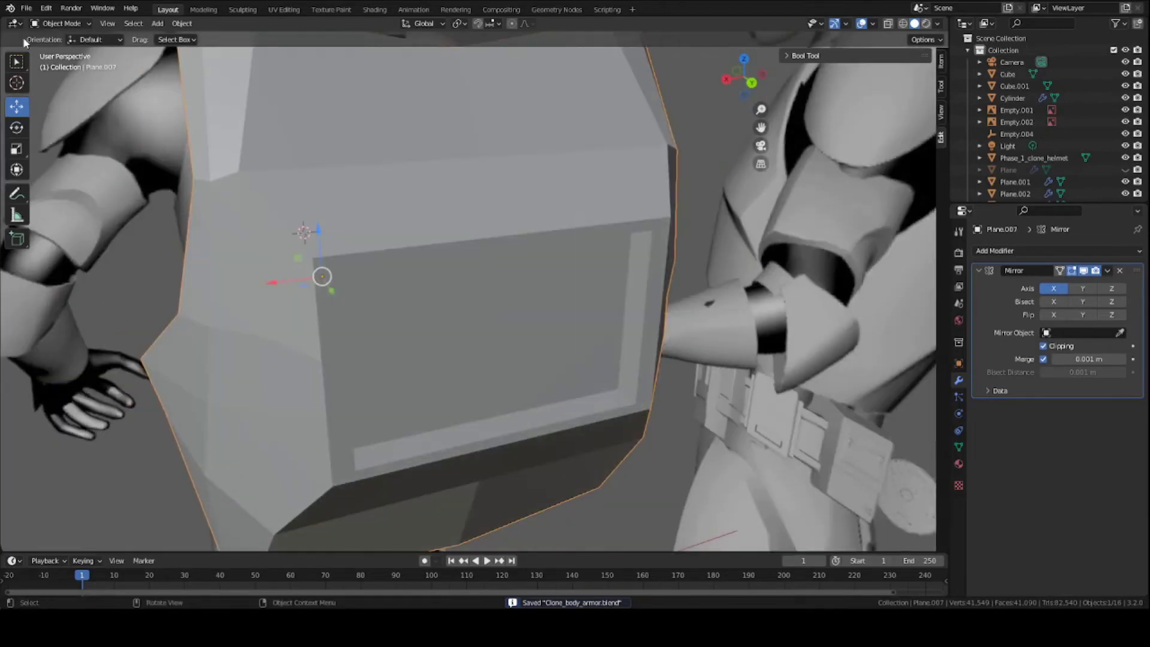
Add a Subdivision Surface modifier to the back plate with viewport and render levels set to 3.
{"action": "left_click", "coordinate": [1036, 256]}
{"action": "left_click", "coordinate": [904, 469]}
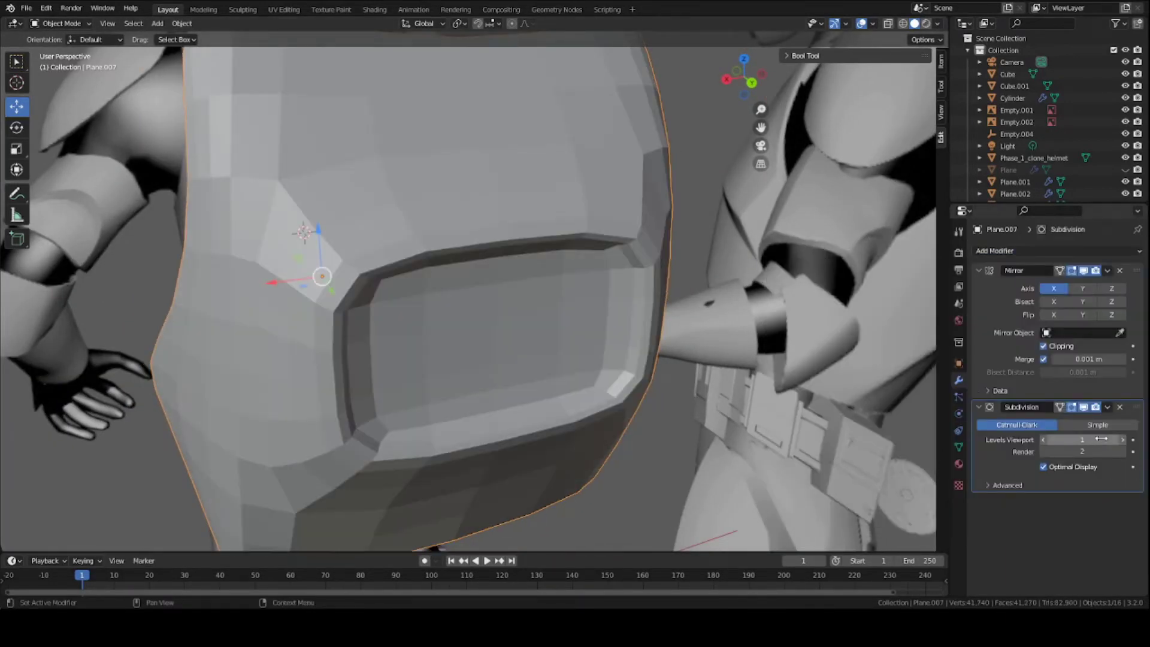
{"action": "left_click", "coordinate": [1122, 440]}
{"action": "left_click", "coordinate": [1123, 440]}
{"action": "left_click", "coordinate": [1123, 454]}
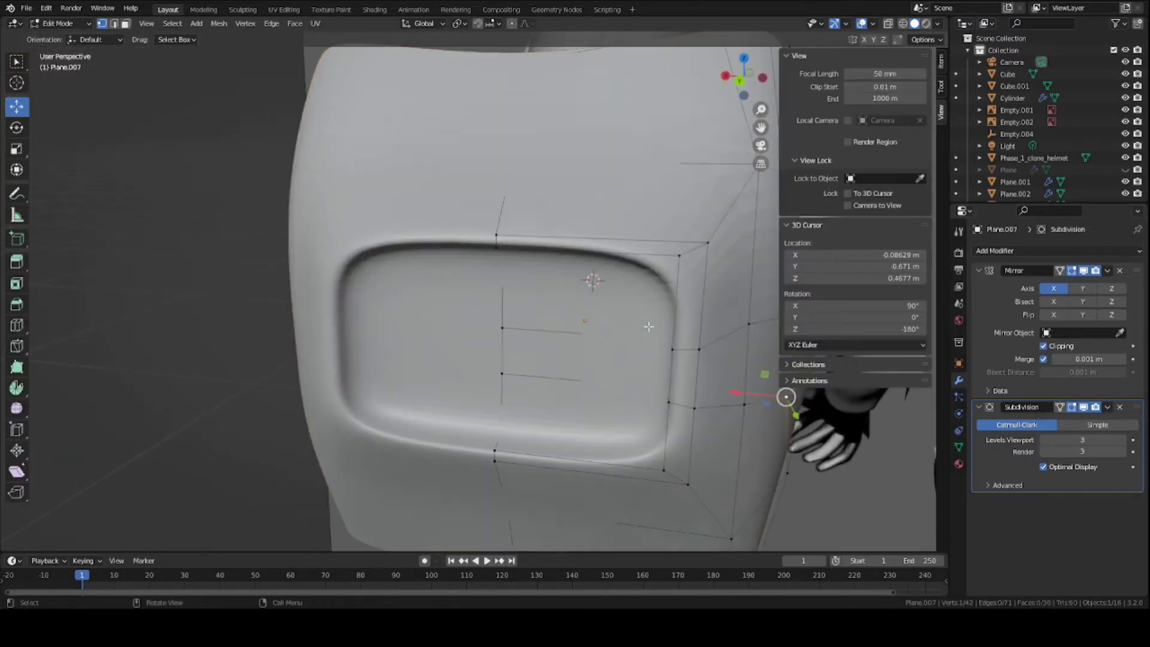
Resume mesh editing and add a loop cut around the panel surround, slid to the slope's outer edge at a factor of about 0.979.
{"action": "middle_click_drag", "start_coordinate": [479, 323], "coordinate": [570, 329]}
{"action": "scroll", "coordinate": [470, 335], "scroll_direction": "down", "scroll_amount": 4}
{"action": "scroll", "coordinate": [471, 335], "scroll_direction": "down", "scroll_amount": 4}
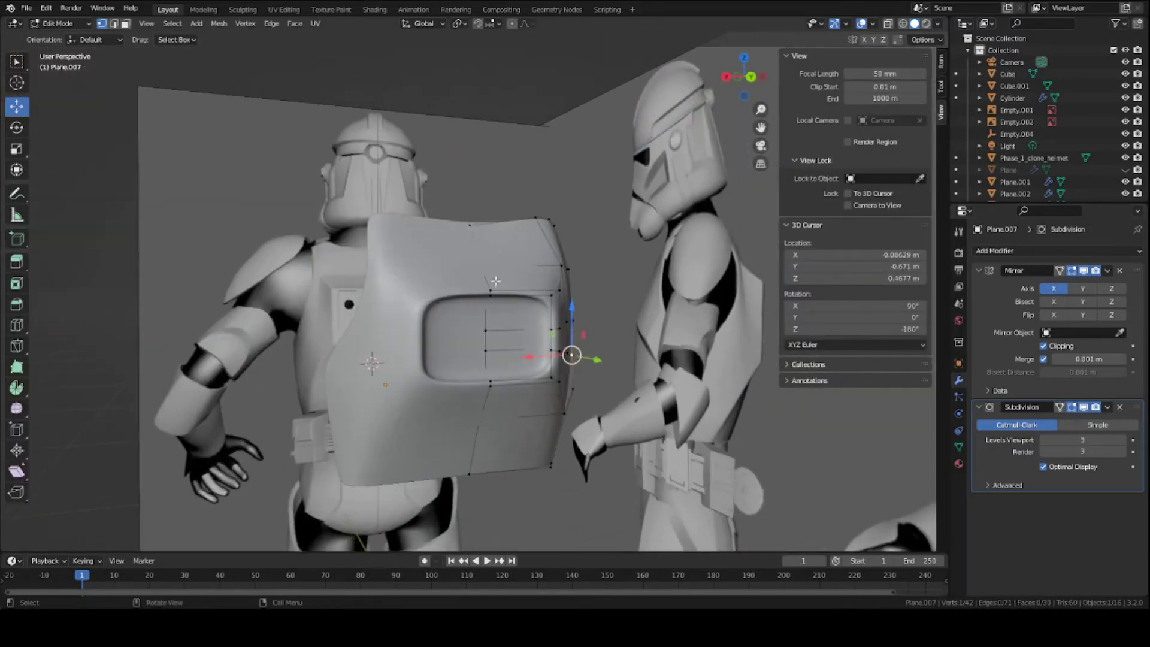
{"action": "scroll", "coordinate": [432, 310], "scroll_direction": "up", "scroll_amount": 6}
{"action": "middle_click_drag", "start_coordinate": [496, 282], "coordinate": [615, 337]}
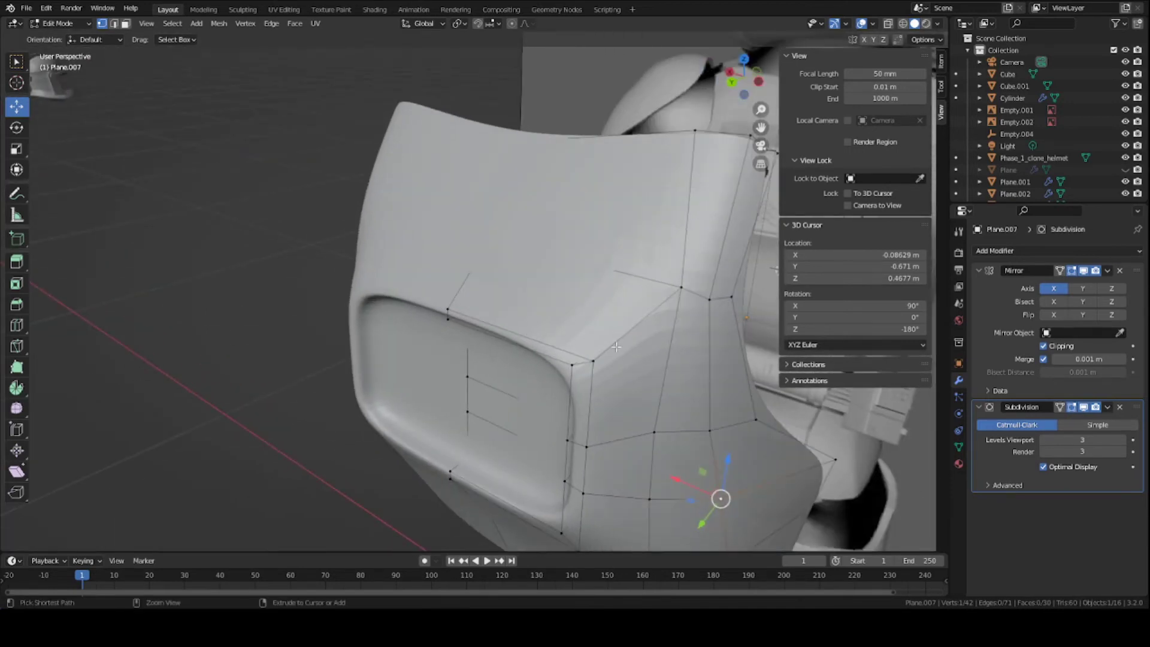
{"action": "key", "text": "ctrl+r"}
{"action": "left_click", "coordinate": [617, 346]}
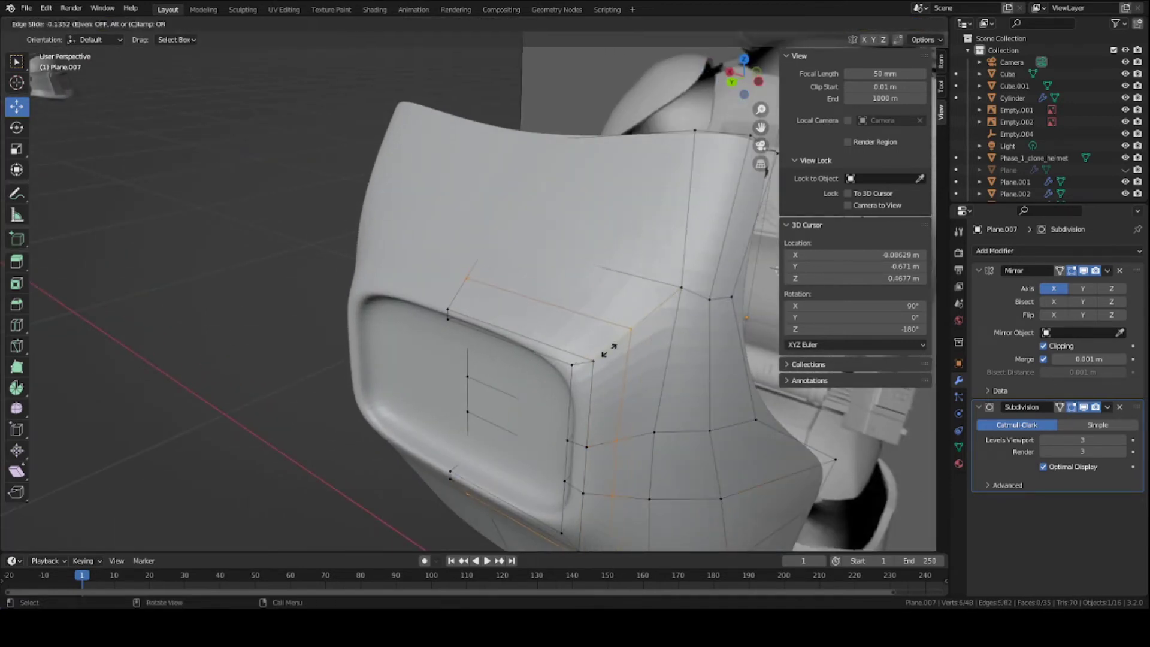
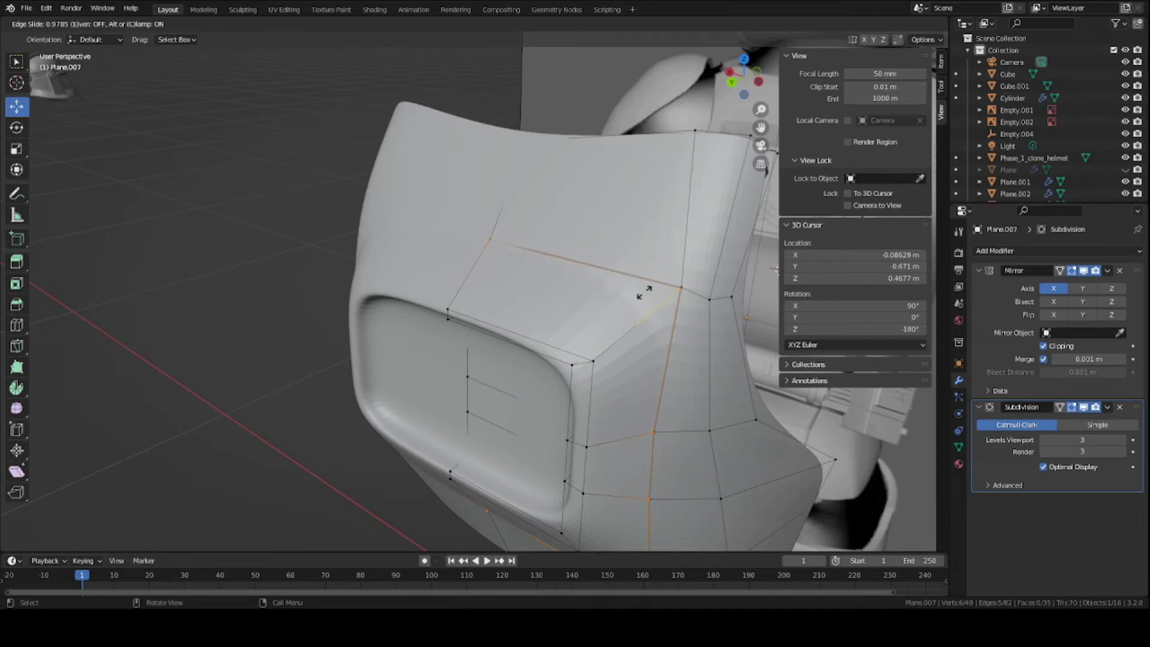
{"action": "left_click", "coordinate": [644, 293]}
Add a loop cut around the panel surround's slope, slid close to the recess border at a factor of about -0.905.
{"action": "middle_click_drag", "start_coordinate": [643, 295], "coordinate": [652, 289]}
{"action": "key", "text": "ctrl+r"}
{"action": "left_click", "coordinate": [631, 320]}
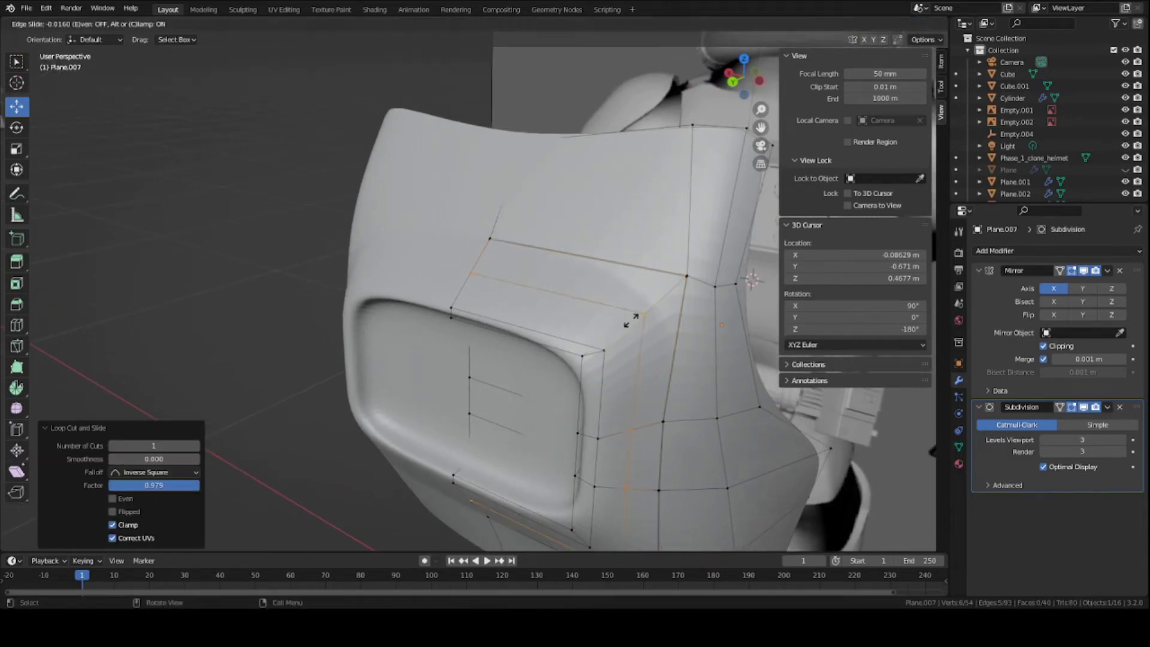
{"action": "left_click", "coordinate": [594, 343]}
{"action": "middle_click_drag", "start_coordinate": [595, 343], "coordinate": [634, 362]}
Add a vertical loop cut through the upper plate and recess, slid toward the surround's outer corner, and leave mesh editing.
{"action": "key", "text": "ctrl+r"}
{"action": "left_click", "coordinate": [593, 246]}
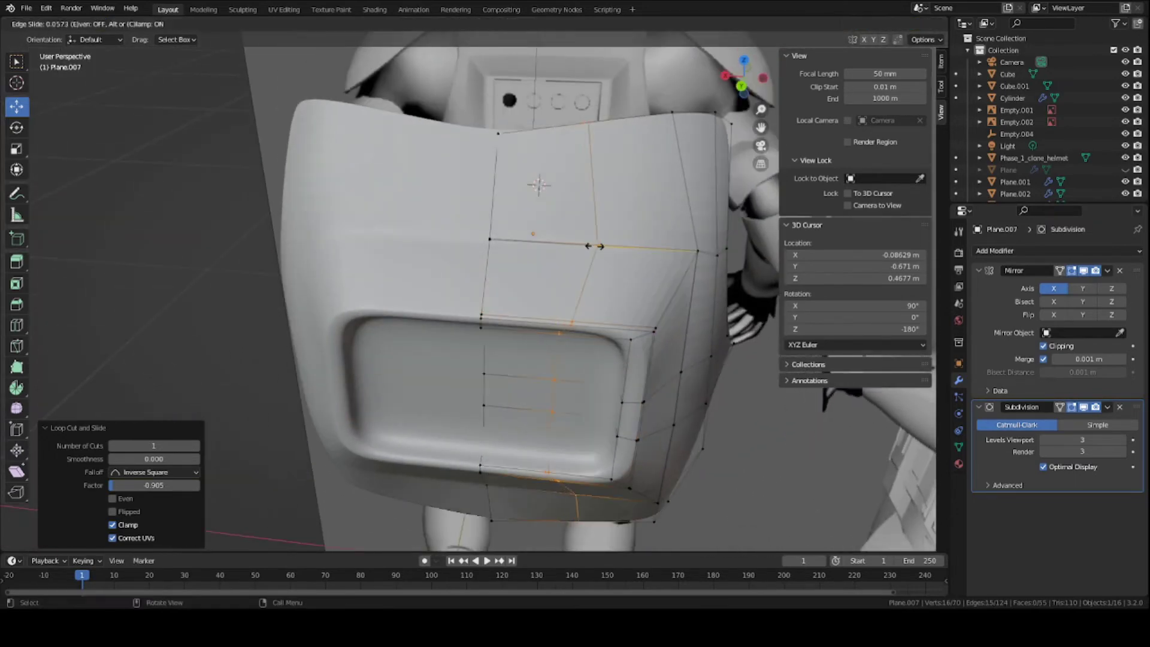
{"action": "left_click", "coordinate": [680, 264]}
{"action": "scroll", "coordinate": [599, 294], "scroll_direction": "down", "scroll_amount": 4}
{"action": "mouse_move", "coordinate": [679, 264]}
{"action": "middle_mouse_down"}
{"action": "mouse_move", "coordinate": [599, 293]}
{"action": "mouse_move", "coordinate": [617, 325]}
{"action": "mouse_move", "coordinate": [605, 276]}
{"action": "mouse_move", "coordinate": [651, 334]}
{"action": "mouse_move", "coordinate": [539, 336]}
{"action": "mouse_move", "coordinate": [548, 347]}
{"action": "mouse_move", "coordinate": [527, 336]}
{"action": "middle_mouse_up"}
{"action": "key", "text": "Tab"}
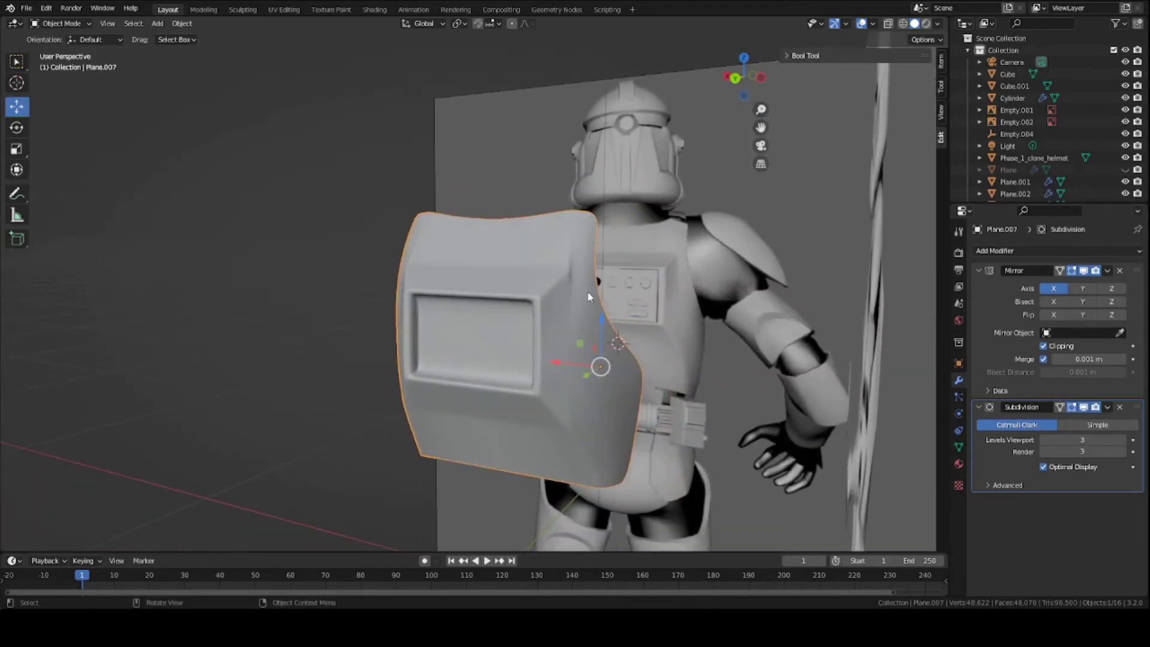
Resume mesh editing and move the vertex just outside the surround's upper outer corner by about 0.007 m.
{"action": "key", "text": "Tab"}
{"action": "scroll", "coordinate": [590, 297], "scroll_direction": "up", "scroll_amount": 4}
{"action": "middle_click_drag", "start_coordinate": [590, 296], "coordinate": [527, 303]}
{"action": "scroll", "coordinate": [599, 276], "scroll_direction": "up", "scroll_amount": 2}
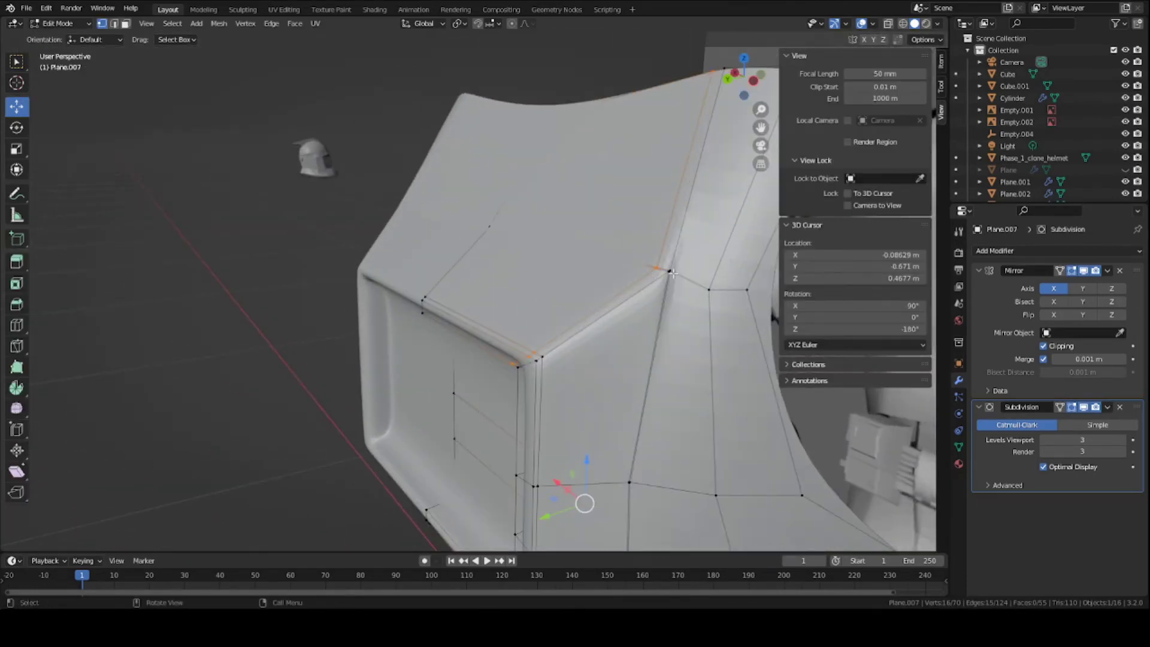
{"action": "middle_click_drag", "start_coordinate": [670, 271], "coordinate": [623, 297]}
{"action": "key", "text": "g"}
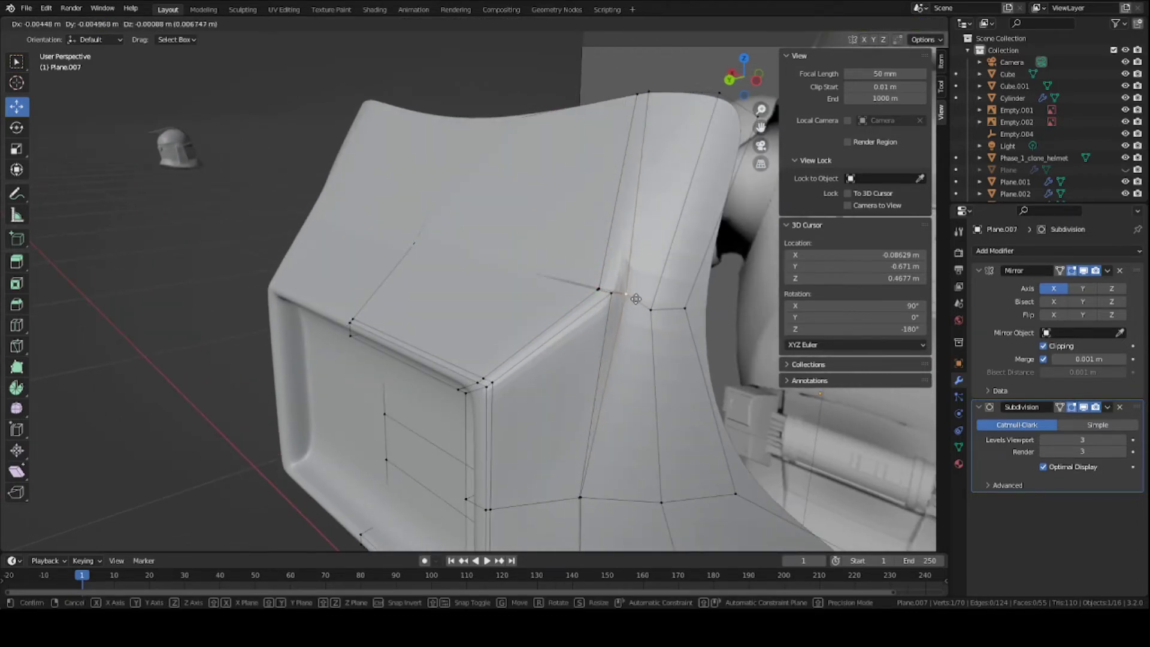
{"action": "left_click", "coordinate": [637, 298]}
Check the smoothed corner, then nudge the vertex beside the surround's upper outer corner along the Y axis.
{"action": "scroll", "coordinate": [616, 296], "scroll_direction": "up", "scroll_amount": 5}
{"action": "scroll", "coordinate": [617, 296], "scroll_direction": "down", "scroll_amount": 8}
{"action": "middle_click_drag", "start_coordinate": [617, 296], "coordinate": [603, 317]}
{"action": "key", "text": "Tab"}
{"action": "scroll", "coordinate": [603, 317], "scroll_direction": "up", "scroll_amount": 5}
{"action": "key", "text": "Tab"}
{"action": "key", "text": "g"}
{"action": "key", "text": "y"}
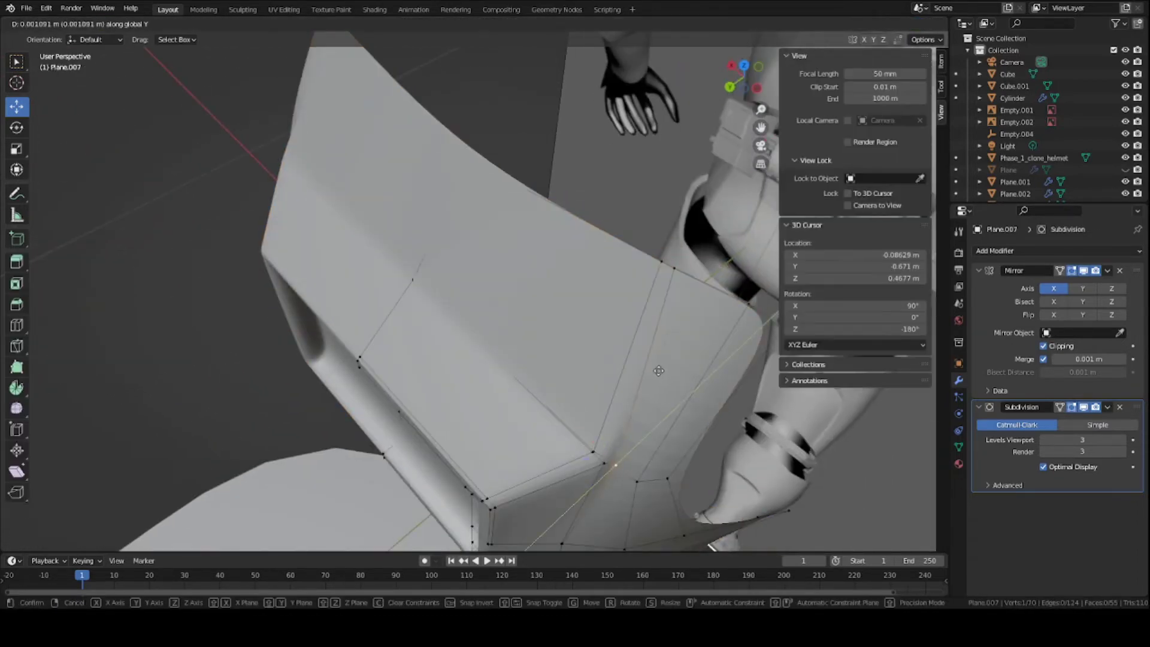
{"action": "left_click", "coordinate": [652, 371]}
Shift the same corner vertex along the X axis and check the smoothed shape.
{"action": "middle_click_drag", "start_coordinate": [651, 371], "coordinate": [535, 370]}
{"action": "key", "text": "g"}
{"action": "key", "text": "x"}
{"action": "left_click", "coordinate": [641, 374]}
{"action": "key", "text": "Tab"}
{"action": "key", "text": "Tab"}
Select the faces surrounding the upper outer corner of the panel surround and even them out with the Smooth tool.
{"action": "key", "text": "3"}
{"action": "left_click", "coordinate": [603, 379], "text": "alt"}
{"action": "left_click", "coordinate": [591, 370], "text": "alt"}
{"action": "key", "text": "alt+a"}
{"action": "scroll", "coordinate": [539, 376], "scroll_direction": "up", "scroll_amount": 4}
{"action": "scroll", "coordinate": [563, 400], "scroll_direction": "down", "scroll_amount": 3}
{"action": "key", "text": "c"}
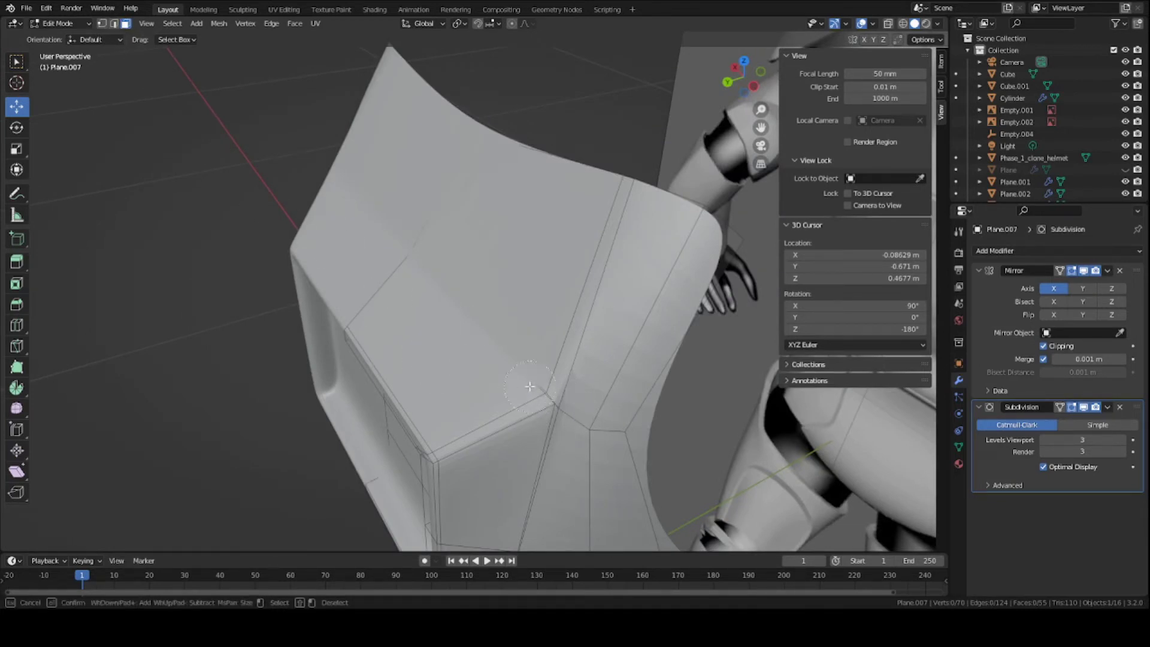
{"action": "left_click", "coordinate": [544, 390]}
{"action": "key", "text": "ctrl+l"}
{"action": "key", "text": "Escape"}
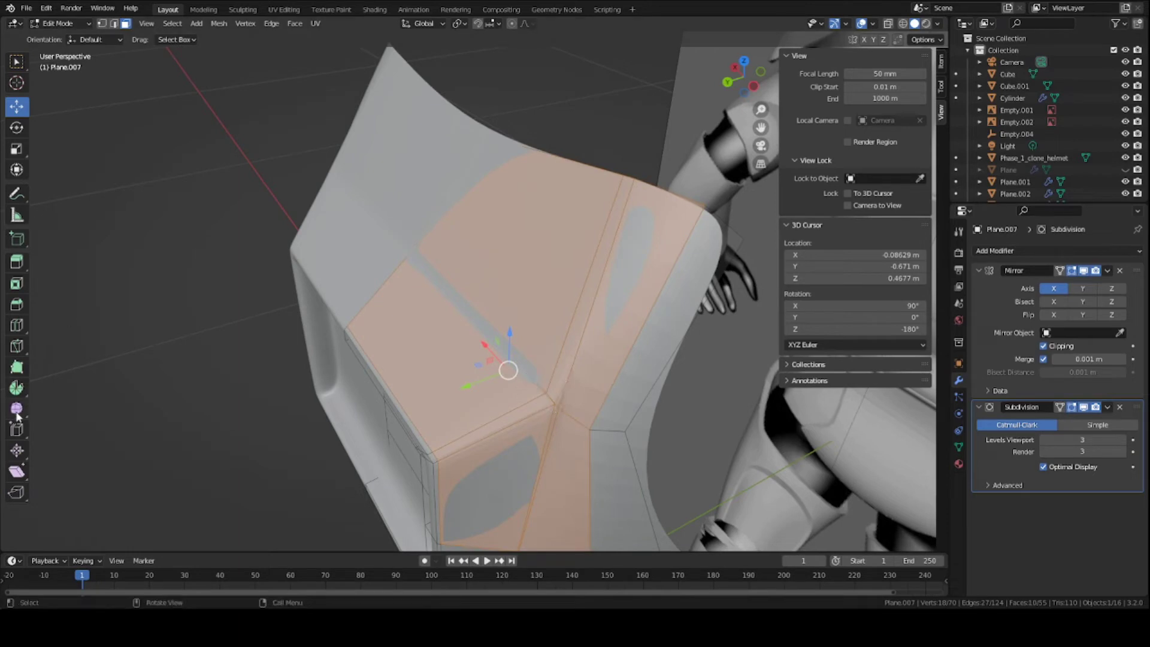
{"action": "left_click", "coordinate": [16, 409]}
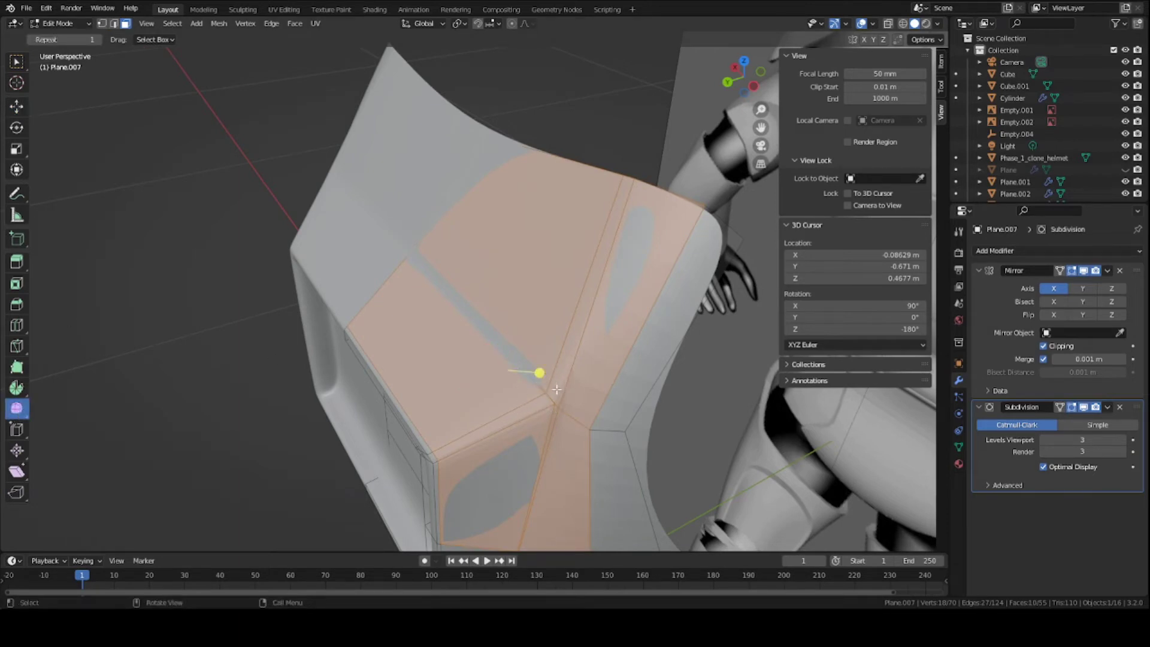
{"action": "left_click_drag", "start_coordinate": [541, 373], "coordinate": [558, 383]}
{"action": "key", "text": "Tab"}
{"action": "scroll", "coordinate": [558, 382], "scroll_direction": "down", "scroll_amount": 1}
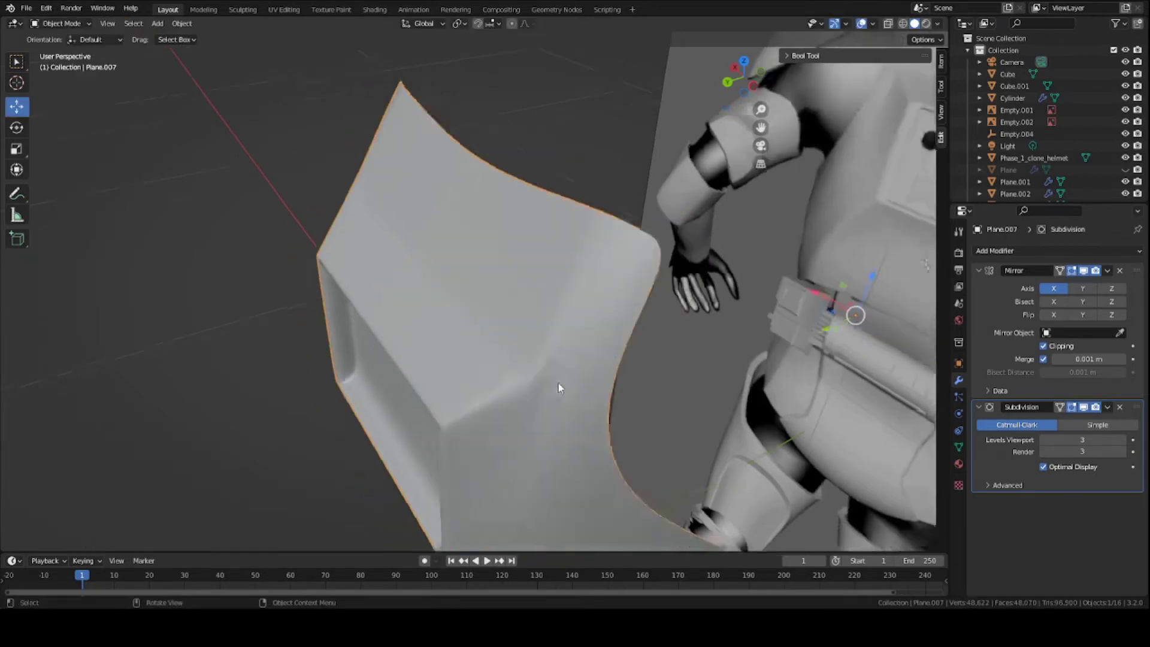
Move the short edge at the surround's upper outer corner along X and rotate it -9.88° about Z.
{"action": "middle_click_drag", "start_coordinate": [558, 383], "coordinate": [669, 350]}
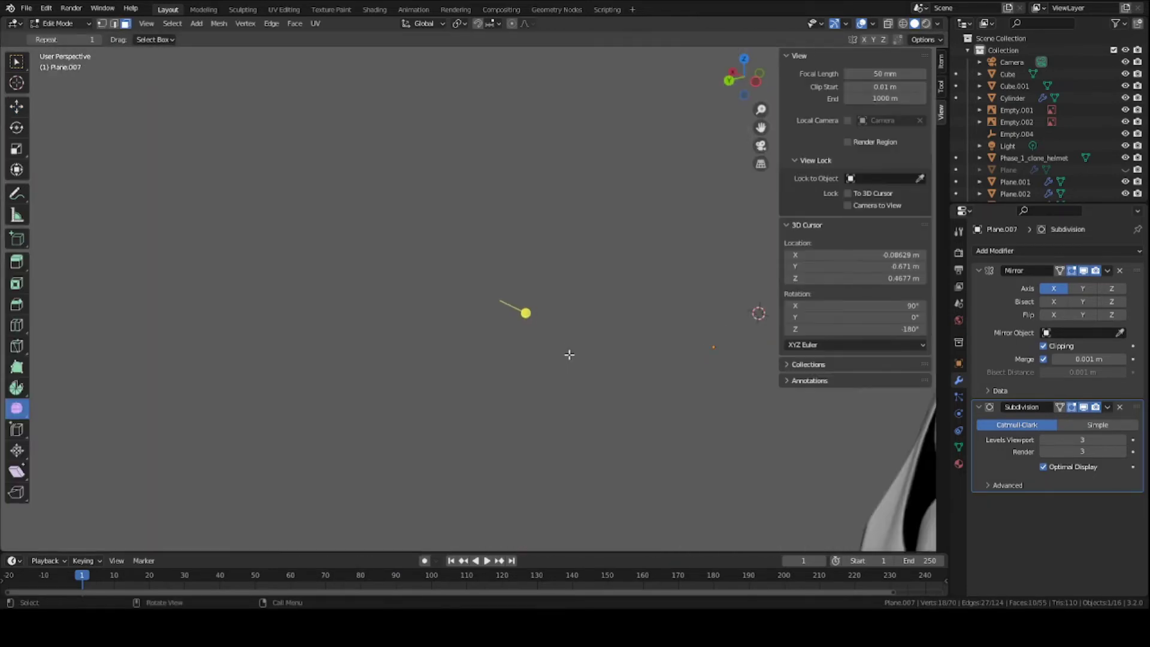
{"action": "scroll", "coordinate": [562, 360], "scroll_direction": "down", "scroll_amount": 2}
{"action": "left_click", "coordinate": [571, 349]}
{"action": "key", "text": "g"}
{"action": "middle_click_drag", "start_coordinate": [570, 350], "coordinate": [612, 388]}
{"action": "key", "text": "x"}
{"action": "left_click", "coordinate": [605, 378]}
{"action": "key", "text": "r"}
{"action": "key", "text": "z"}
{"action": "left_click", "coordinate": [690, 445]}
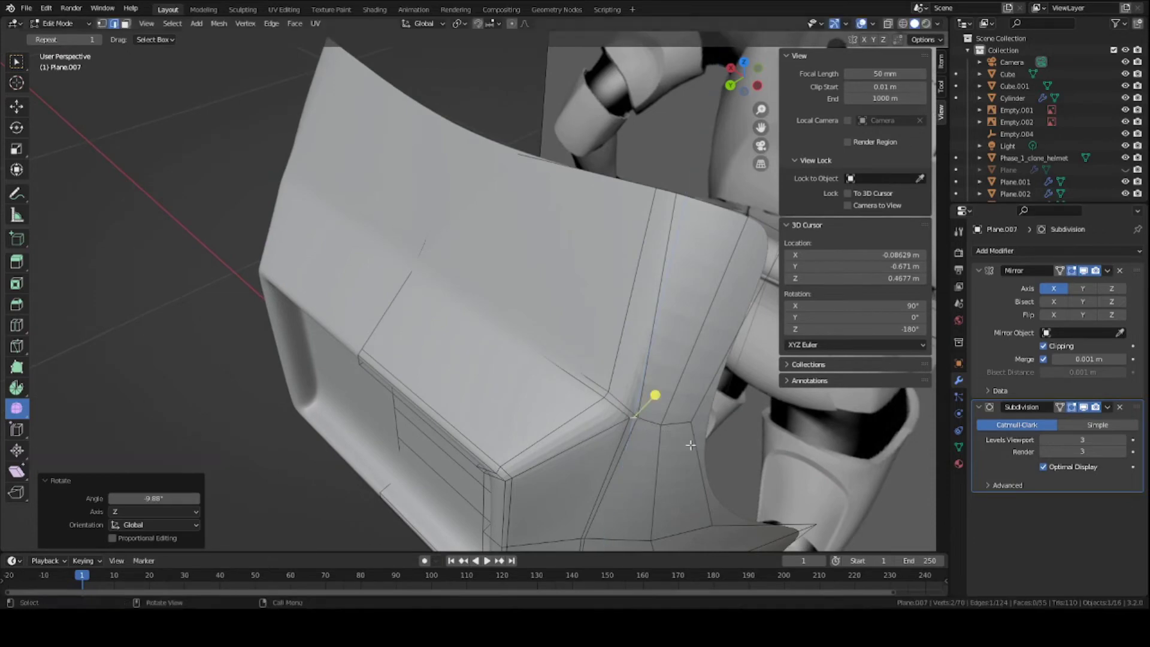
Adjust a vertex just below the surround's upper outer corner and save the file.
{"action": "middle_click_drag", "start_coordinate": [674, 433], "coordinate": [665, 444]}
{"action": "key", "text": "1"}
{"action": "left_click_drag", "start_coordinate": [625, 448], "coordinate": [628, 449]}
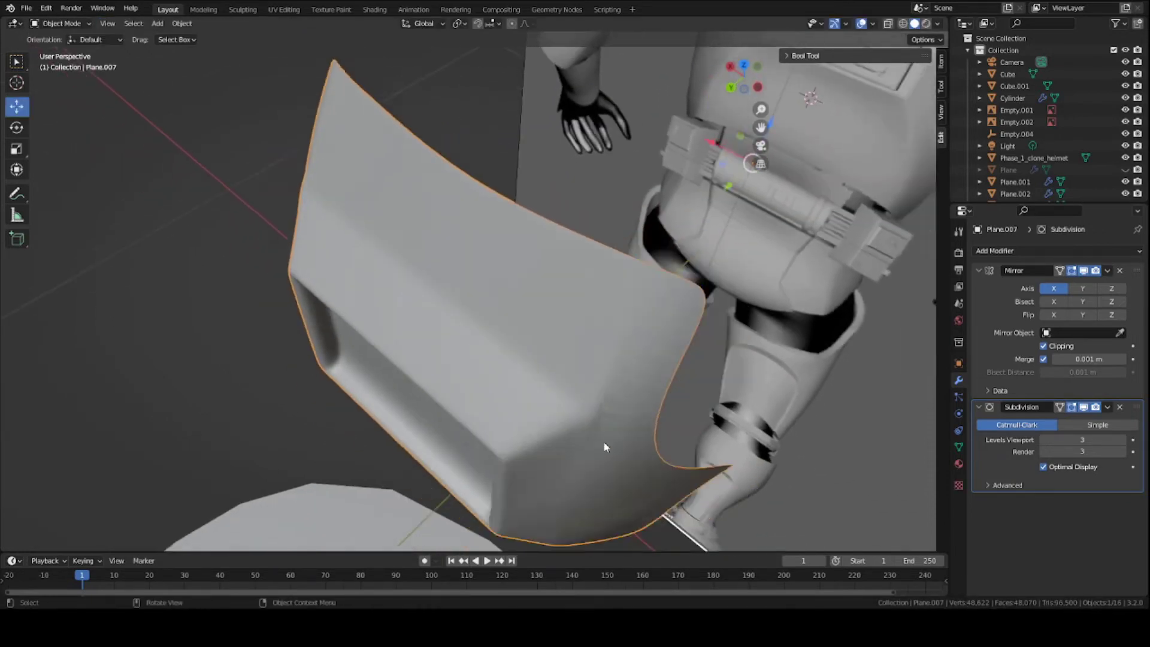
{"action": "key", "text": "ctrl+s"}
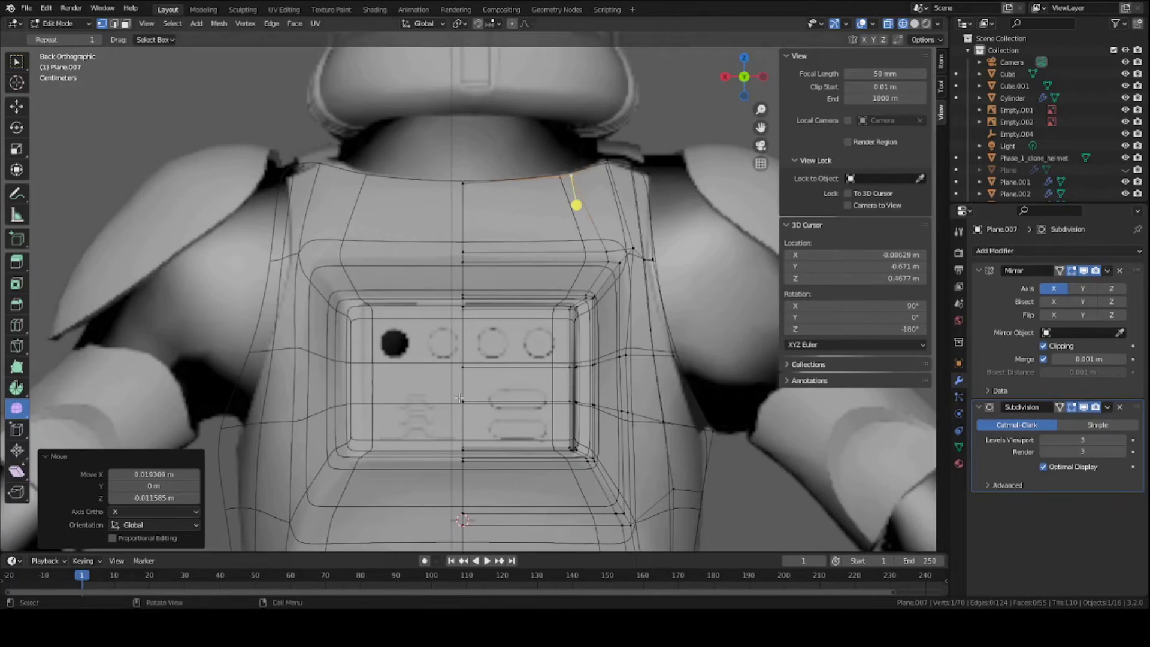
In the back wireframe view, move the vertex on the plate's neckline to follow the reference neckline.
{"action": "scroll", "coordinate": [458, 398], "scroll_direction": "down", "scroll_amount": 5}
{"action": "scroll", "coordinate": [501, 320], "scroll_direction": "up", "scroll_amount": 8}
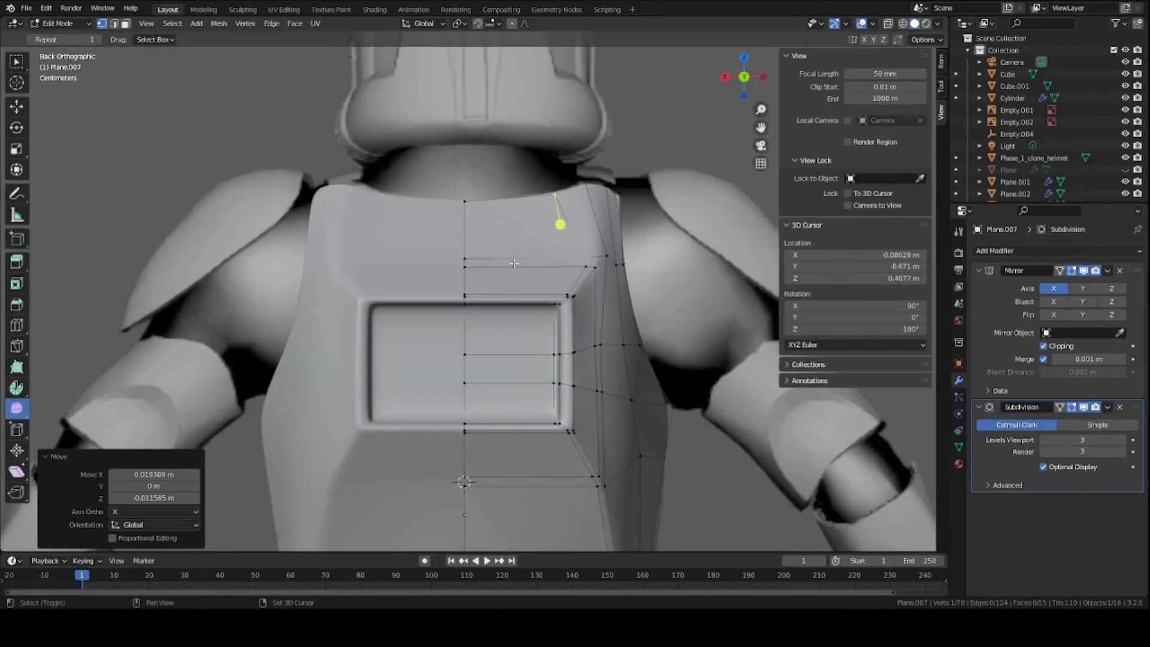
{"action": "scroll", "coordinate": [570, 336], "scroll_direction": "down", "scroll_amount": 1}
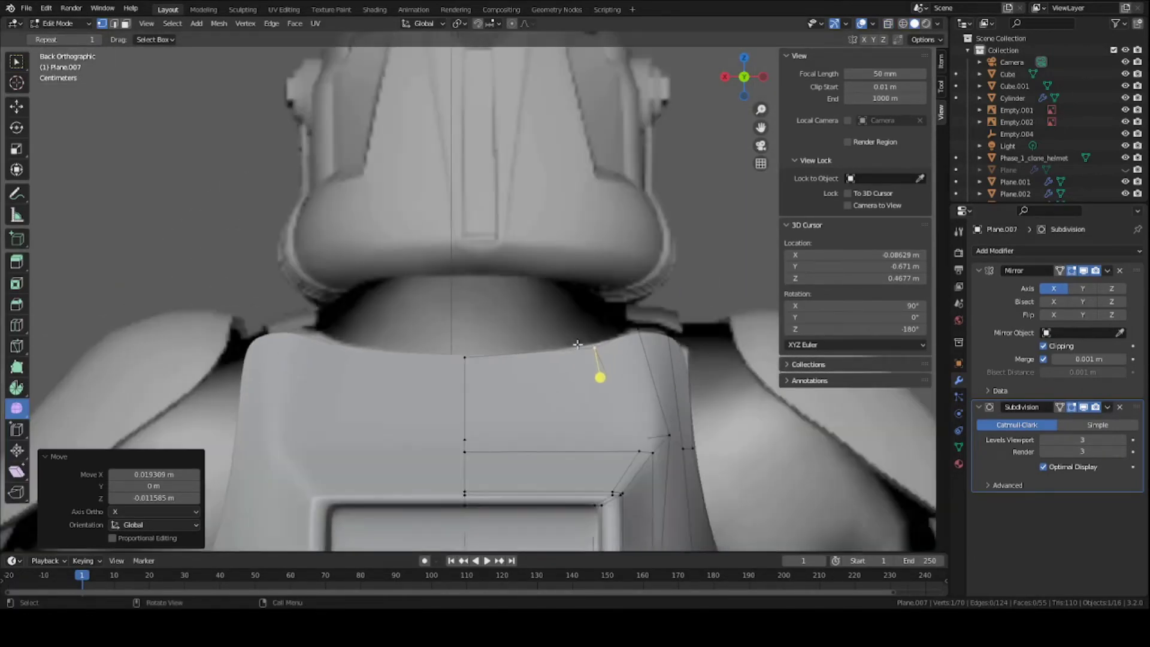
{"action": "scroll", "coordinate": [575, 341], "scroll_direction": "up", "scroll_amount": 1}
{"action": "key", "text": "z"}
{"action": "left_click", "coordinate": [530, 346]}
{"action": "key", "text": "g"}
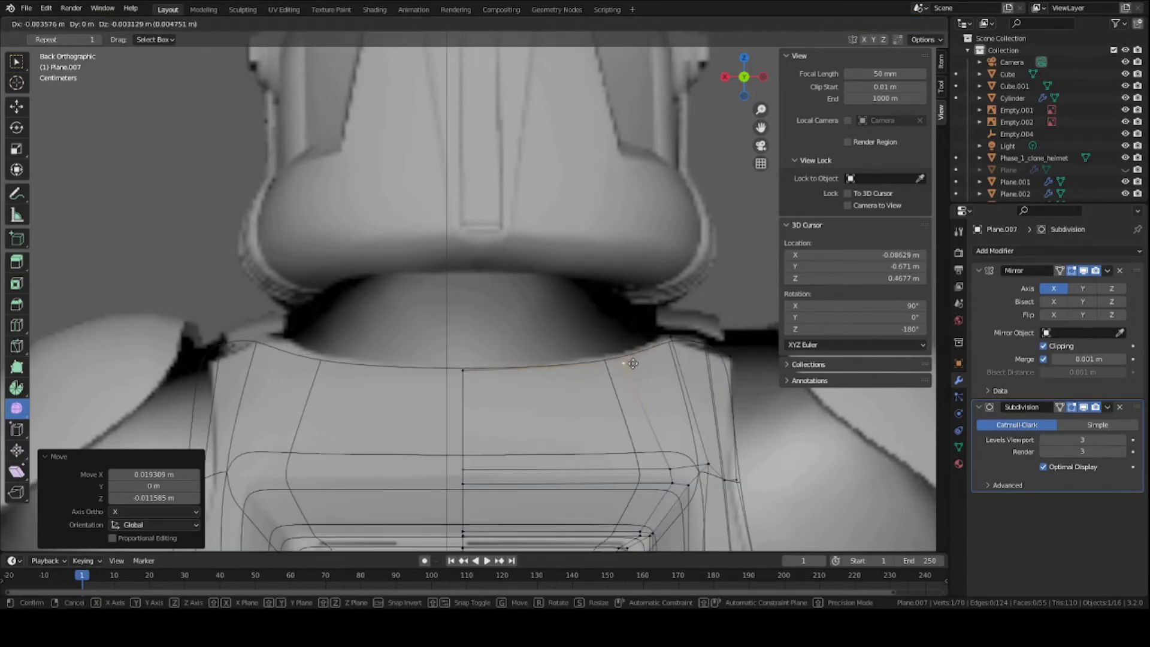
{"action": "left_click", "coordinate": [622, 364]}
In the right side view, move the armhole edge vertex so the curve follows the reference armhole.
{"action": "scroll", "coordinate": [611, 383], "scroll_direction": "down", "scroll_amount": 4}
{"action": "key", "text": "KP_3"}
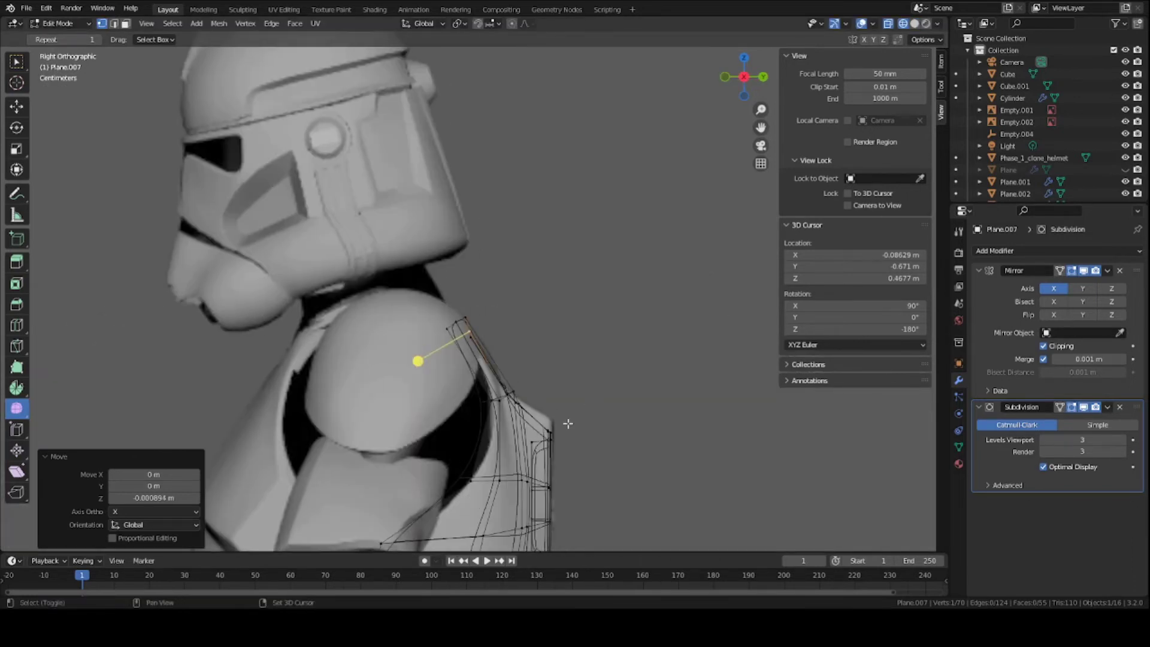
{"action": "scroll", "coordinate": [568, 424], "scroll_direction": "up", "scroll_amount": 3}
{"action": "key", "text": "g"}
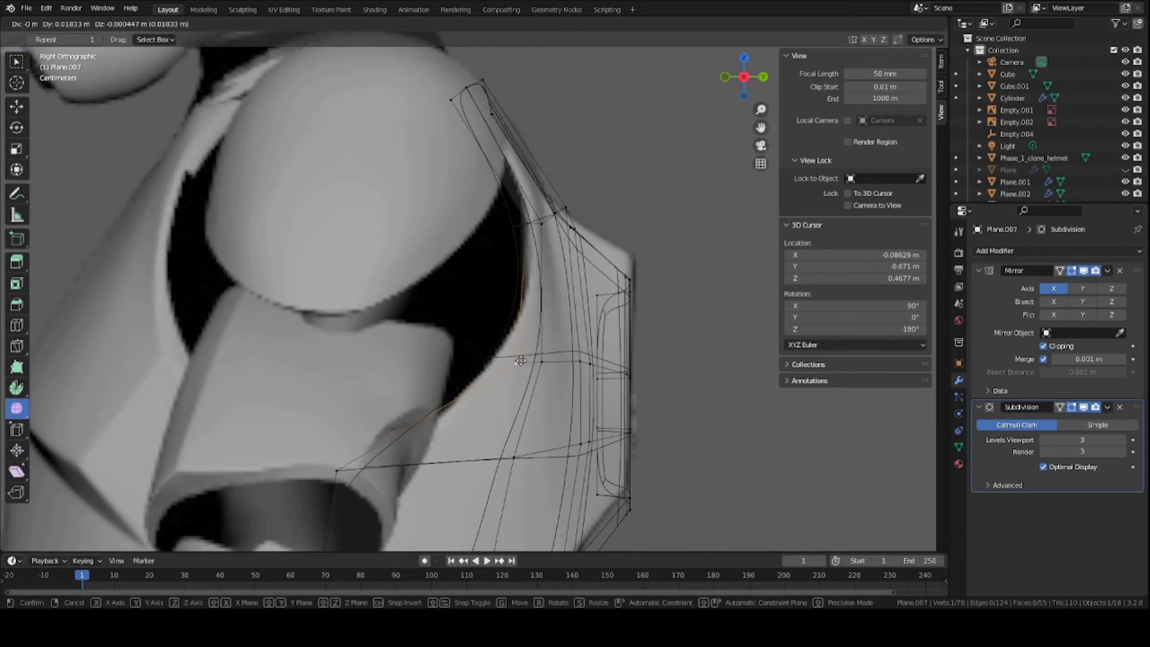
{"action": "left_click", "coordinate": [521, 360]}
{"action": "scroll", "coordinate": [523, 365], "scroll_direction": "down", "scroll_amount": 2}
{"action": "key", "text": "g"}
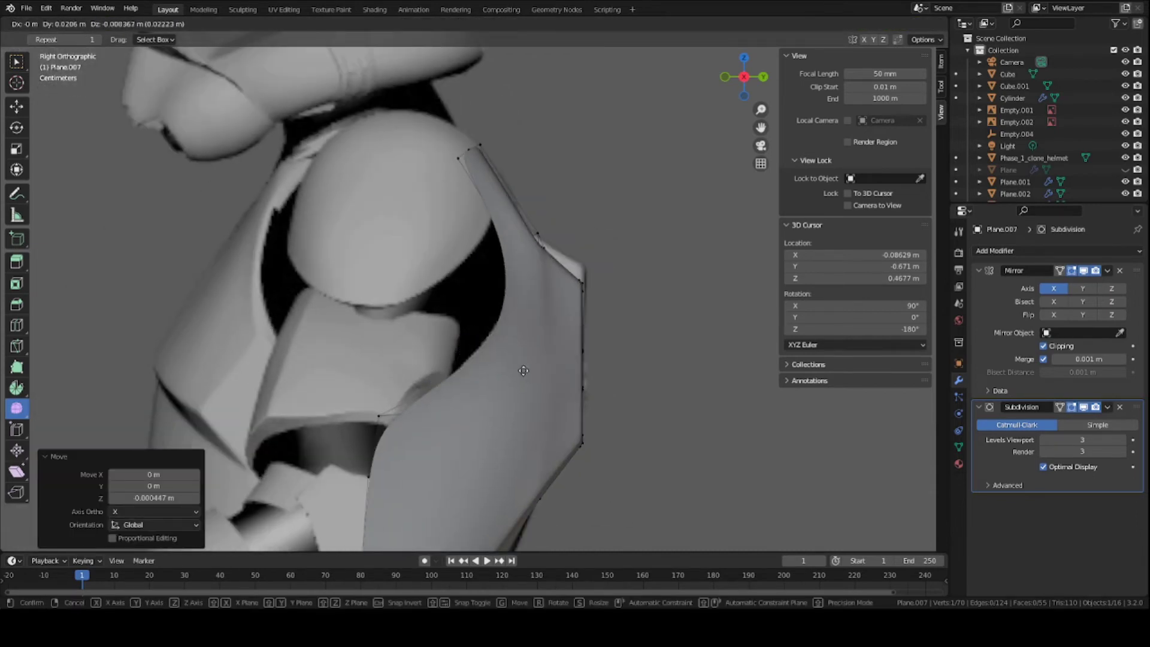
{"action": "left_click", "coordinate": [524, 371]}
Move the vertex at the armhole's lower front corner by 0.005793 m in Y and -0.001287 m in Z.
{"action": "left_click", "coordinate": [388, 408]}
{"action": "key", "text": "g"}
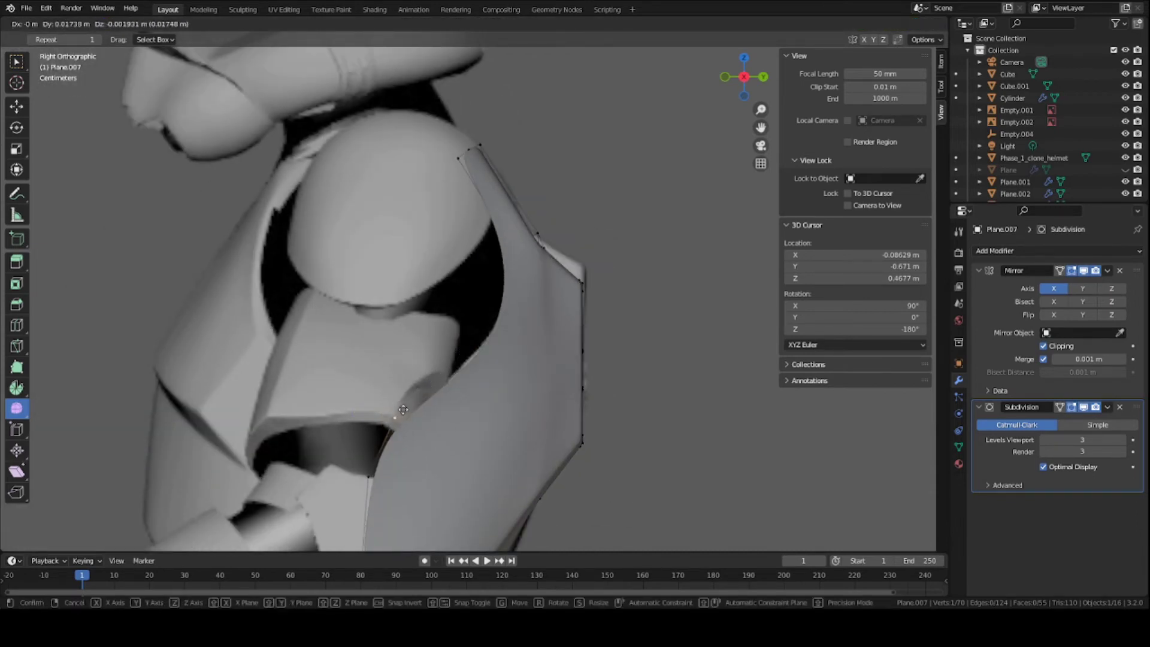
{"action": "left_click", "coordinate": [393, 409]}
In wireframe, reposition the side vertex just behind the armhole edge by about 0.0019 m in Y and 0.0054 m in Z.
{"action": "key", "text": "z"}
{"action": "left_click", "coordinate": [466, 409]}
{"action": "key", "text": "shift+z"}
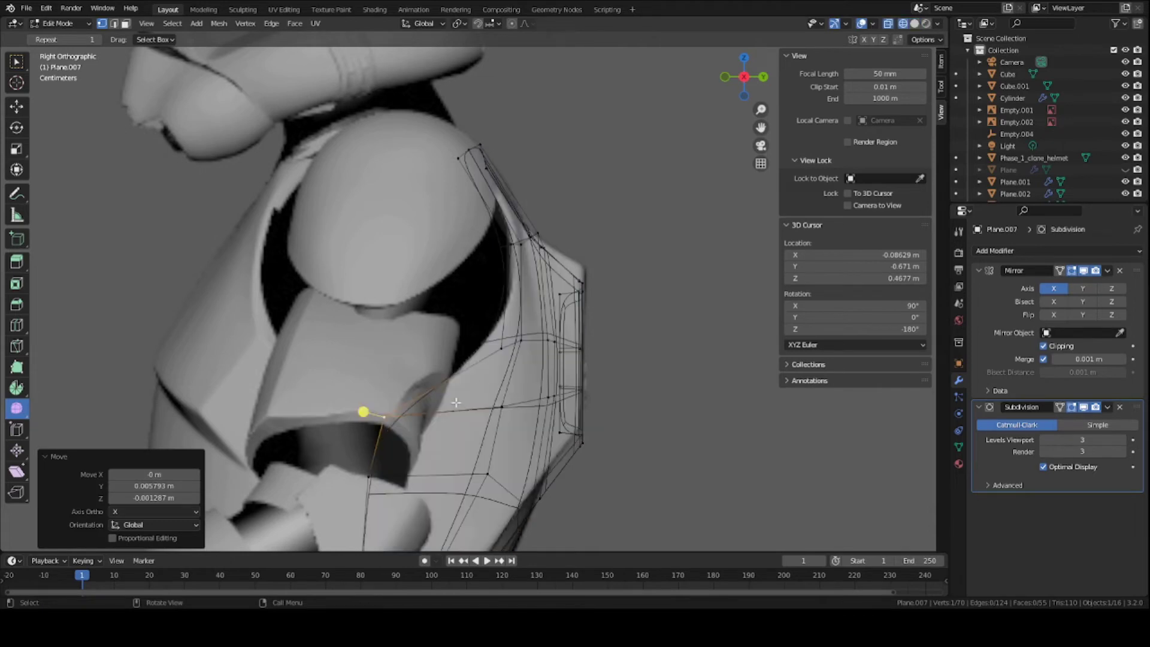
{"action": "left_click", "coordinate": [508, 339]}
{"action": "key", "text": "g"}
{"action": "left_click", "coordinate": [509, 343]}
{"action": "key", "text": "g"}
{"action": "left_click", "coordinate": [510, 351]}
Reposition the vertex lower on the plate's side, below the armhole, to even out the side edge flow.
{"action": "scroll", "coordinate": [508, 352], "scroll_direction": "down", "scroll_amount": 2}
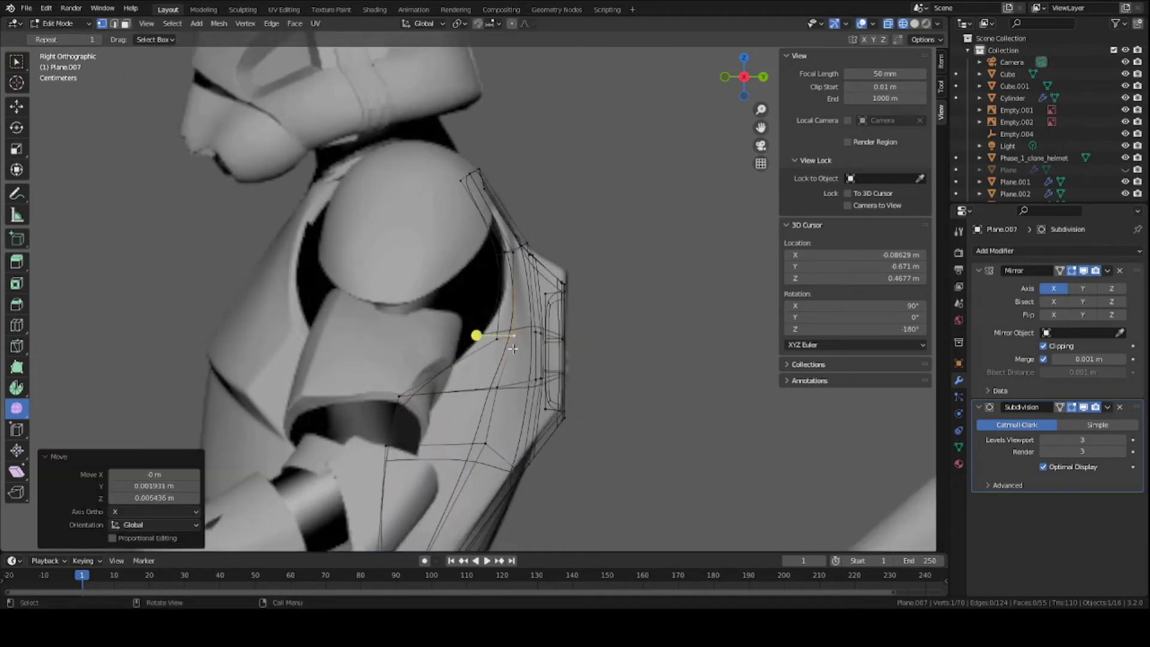
{"action": "key", "text": "g"}
{"action": "left_click", "coordinate": [485, 381]}
{"action": "key", "text": "g"}
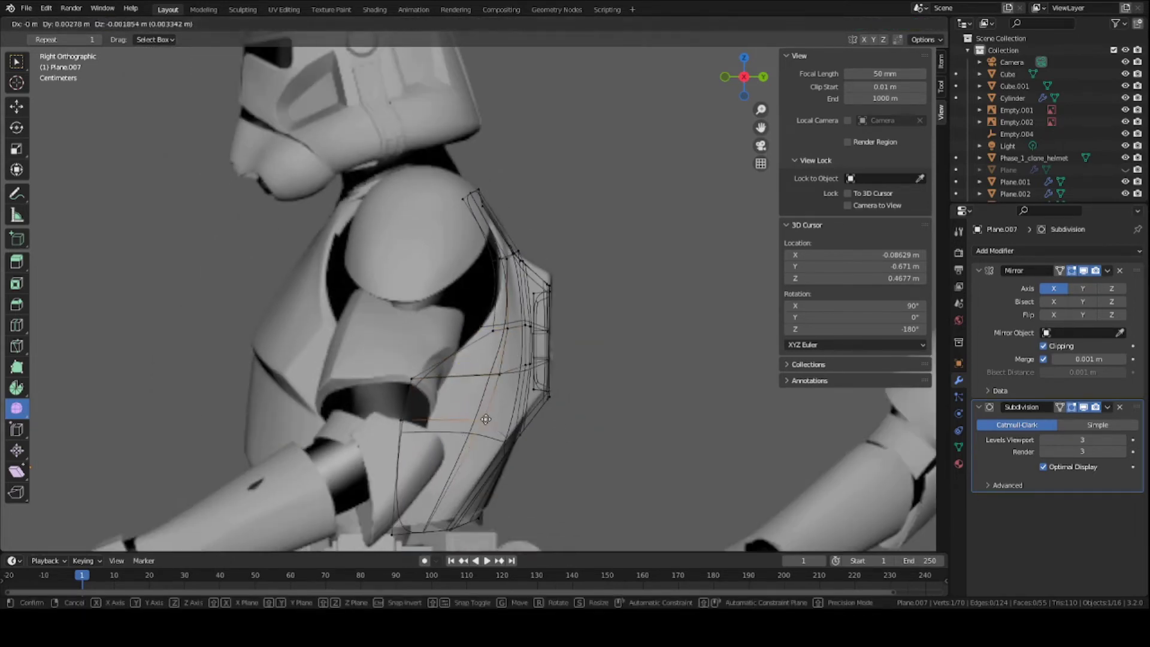
{"action": "left_click", "coordinate": [486, 381]}
Return to solid shading, then reposition and scale an edge of the back plate in edge selection.
{"action": "mouse_move", "coordinate": [486, 381]}
{"action": "middle_mouse_down"}
{"action": "mouse_move", "coordinate": [578, 382]}
{"action": "mouse_move", "coordinate": [424, 367]}
{"action": "mouse_move", "coordinate": [407, 389]}
{"action": "middle_mouse_up"}
{"action": "key", "text": "shift+z"}
{"action": "scroll", "coordinate": [515, 311], "scroll_direction": "up", "scroll_amount": 2}
{"action": "mouse_move", "coordinate": [539, 299]}
{"action": "middle_mouse_down"}
{"action": "mouse_move", "coordinate": [526, 325]}
{"action": "mouse_move", "coordinate": [530, 378]}
{"action": "middle_mouse_up"}
{"action": "scroll", "coordinate": [526, 325], "scroll_direction": "up", "scroll_amount": 2}
{"action": "key", "text": "2"}
{"action": "left_click", "coordinate": [565, 414]}
{"action": "middle_click_drag", "start_coordinate": [565, 414], "coordinate": [575, 375]}
{"action": "key", "text": "g"}
{"action": "left_click", "coordinate": [609, 419]}
{"action": "key", "text": "x"}
{"action": "key", "text": "Escape"}
{"action": "key", "text": "s"}
{"action": "left_click", "coordinate": [646, 403]}
Leave mesh editing on the reshaped back plate and save the file.
{"action": "key", "text": "Tab"}
{"action": "scroll", "coordinate": [521, 340], "scroll_direction": "down", "scroll_amount": 2}
{"action": "key", "text": "ctrl+s"}
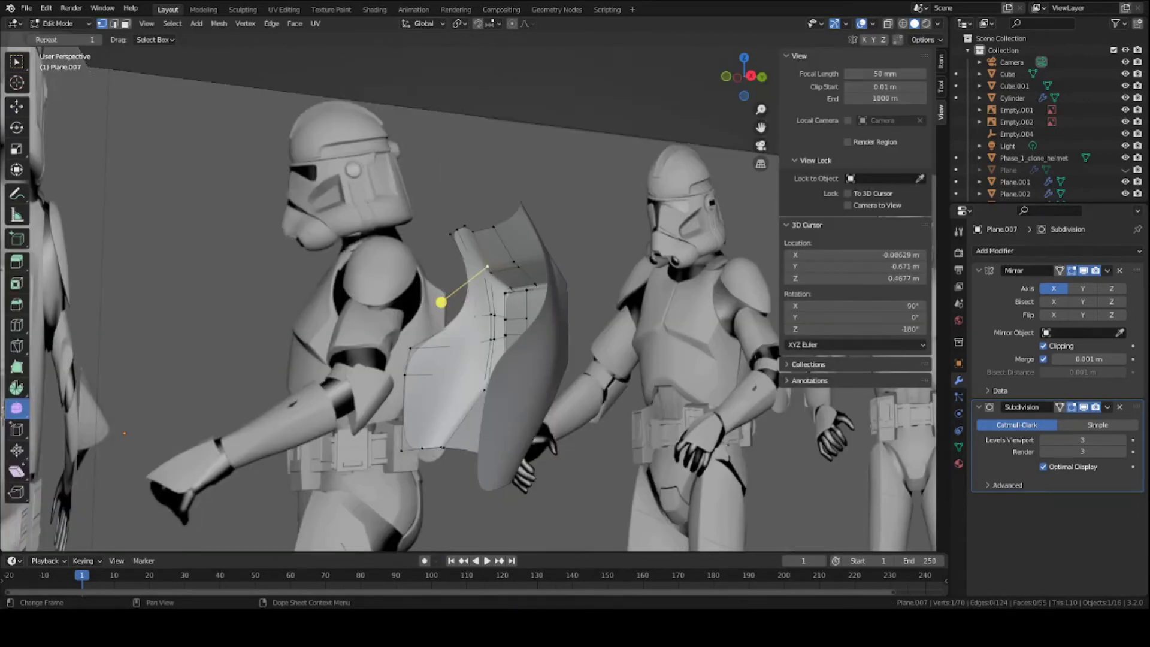
Add a horizontal loop cut across the plate below the armhole, slid up toward the armhole's lower corner.
{"action": "middle_click_drag", "start_coordinate": [510, 411], "coordinate": [477, 399]}
{"action": "scroll", "coordinate": [453, 361], "scroll_direction": "up", "scroll_amount": 2}
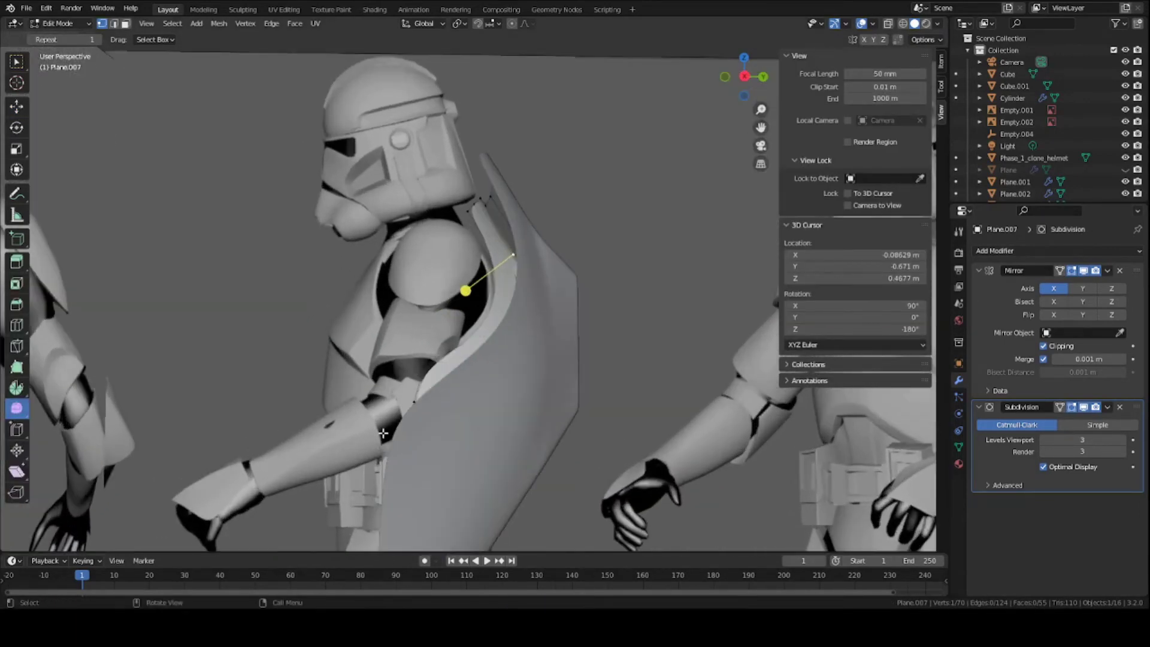
{"action": "key", "text": "KP_3"}
{"action": "scroll", "coordinate": [385, 438], "scroll_direction": "down", "scroll_amount": 2}
{"action": "scroll", "coordinate": [385, 438], "scroll_direction": "up", "scroll_amount": 3}
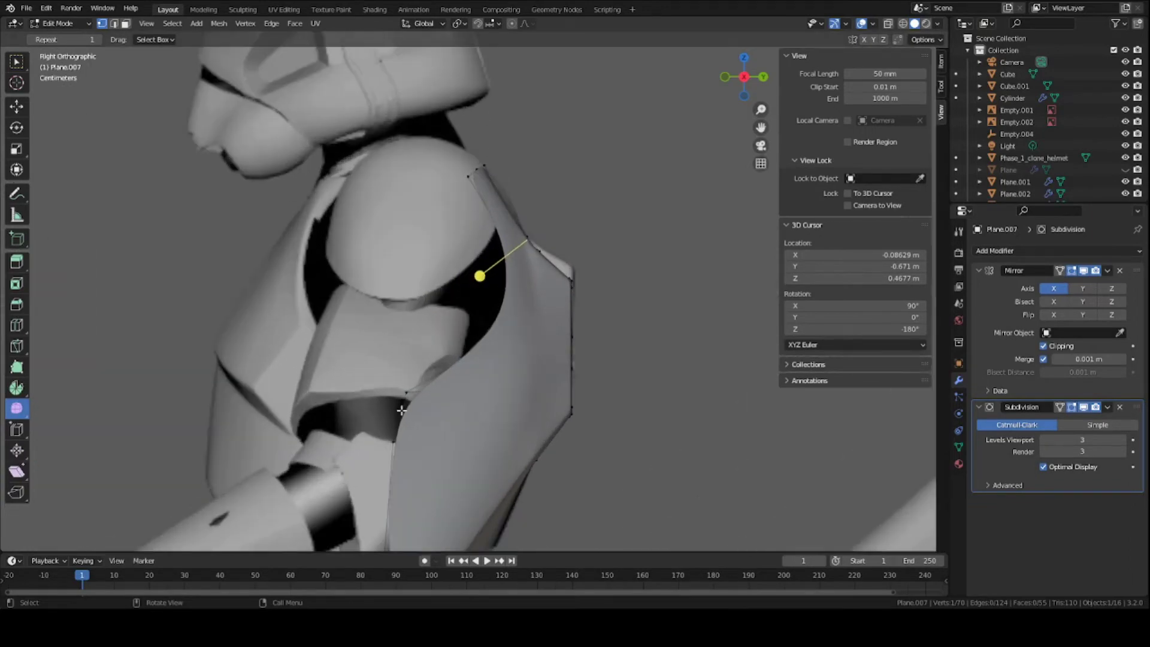
{"action": "key", "text": "ctrl+r"}
{"action": "left_click", "coordinate": [395, 429]}
{"action": "left_click", "coordinate": [404, 387]}
{"action": "middle_click_drag", "start_coordinate": [594, 403], "coordinate": [453, 402]}
{"action": "scroll", "coordinate": [452, 402], "scroll_direction": "down", "scroll_amount": 2}
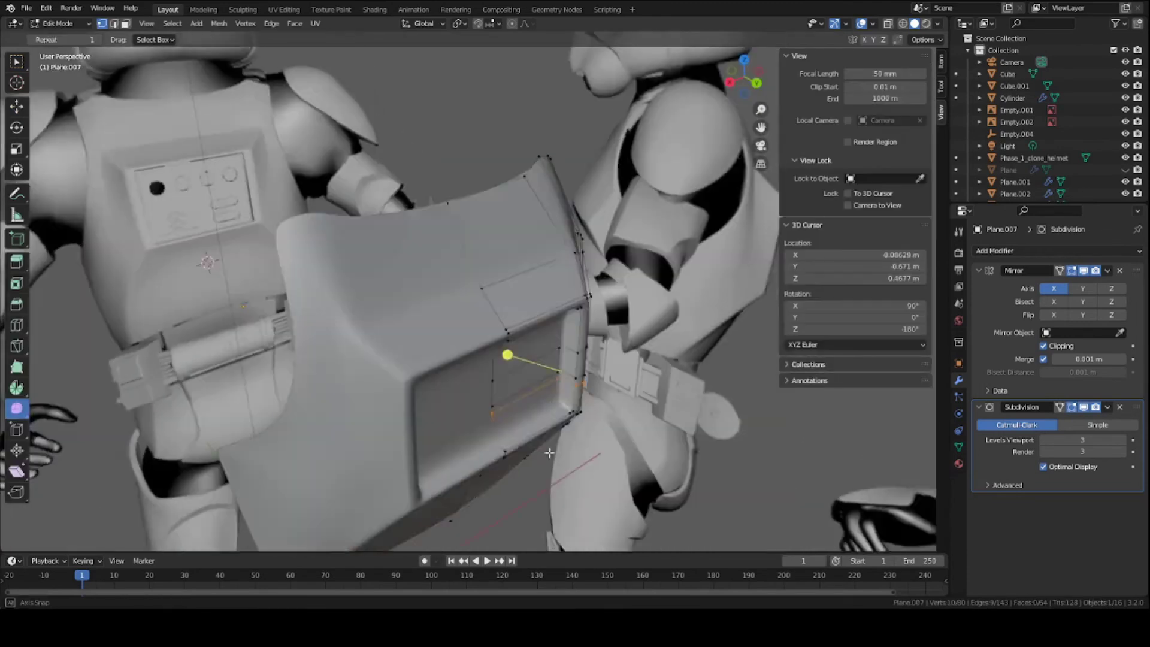
Add two supporting loop cuts around the recess walls, the first at a factor of about -0.6, and inspect the smoothed plate.
{"action": "scroll", "coordinate": [500, 350], "scroll_direction": "up", "scroll_amount": 4}
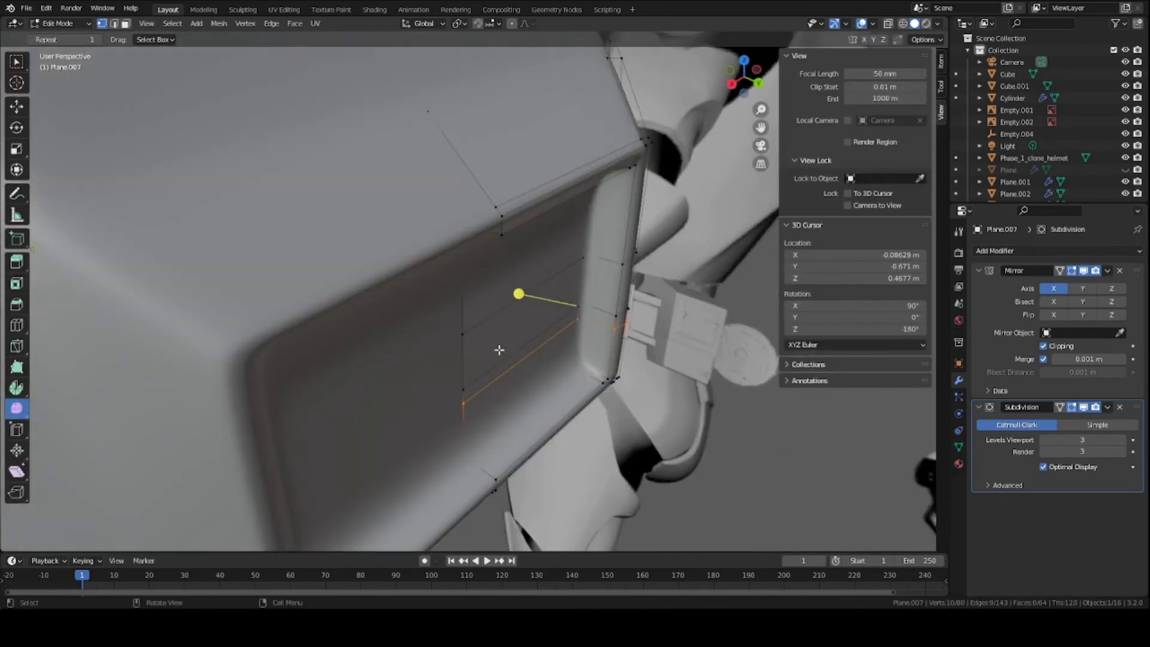
{"action": "middle_click_drag", "start_coordinate": [573, 376], "coordinate": [578, 383]}
{"action": "key", "text": "ctrl+r"}
{"action": "left_click", "coordinate": [585, 365]}
{"action": "left_click", "coordinate": [579, 360]}
{"action": "key", "text": "ctrl+r"}
{"action": "left_click", "coordinate": [588, 362]}
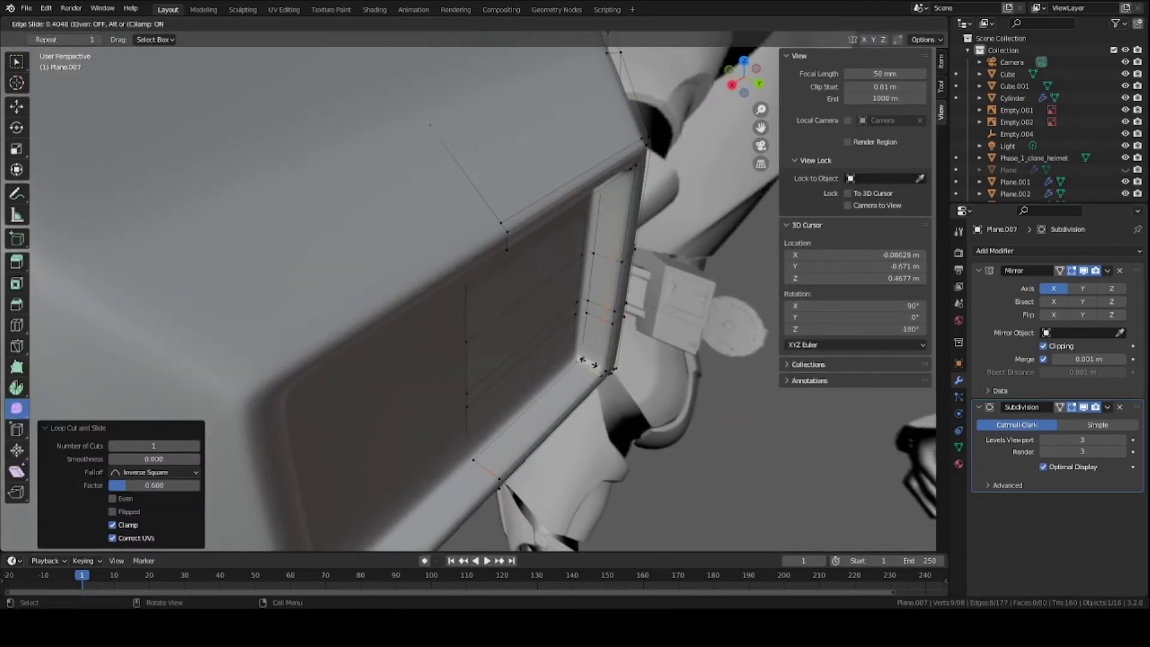
{"action": "left_click", "coordinate": [586, 361]}
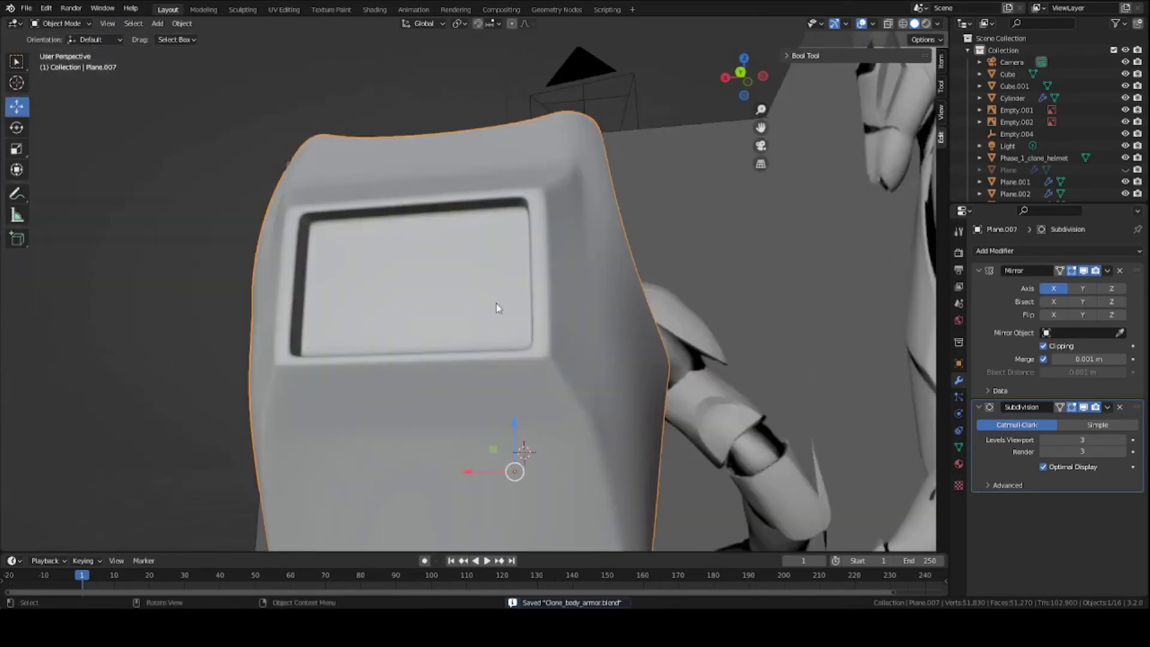
{"action": "mouse_move", "coordinate": [496, 303]}
{"action": "middle_mouse_down"}
{"action": "mouse_move", "coordinate": [520, 341]}
{"action": "mouse_move", "coordinate": [480, 336]}
{"action": "mouse_move", "coordinate": [555, 353]}
{"action": "mouse_move", "coordinate": [508, 344]}
{"action": "mouse_move", "coordinate": [520, 330]}
{"action": "mouse_move", "coordinate": [462, 335]}
{"action": "mouse_move", "coordinate": [524, 349]}
{"action": "mouse_move", "coordinate": [513, 401]}
{"action": "mouse_move", "coordinate": [417, 330]}
{"action": "middle_mouse_up"}
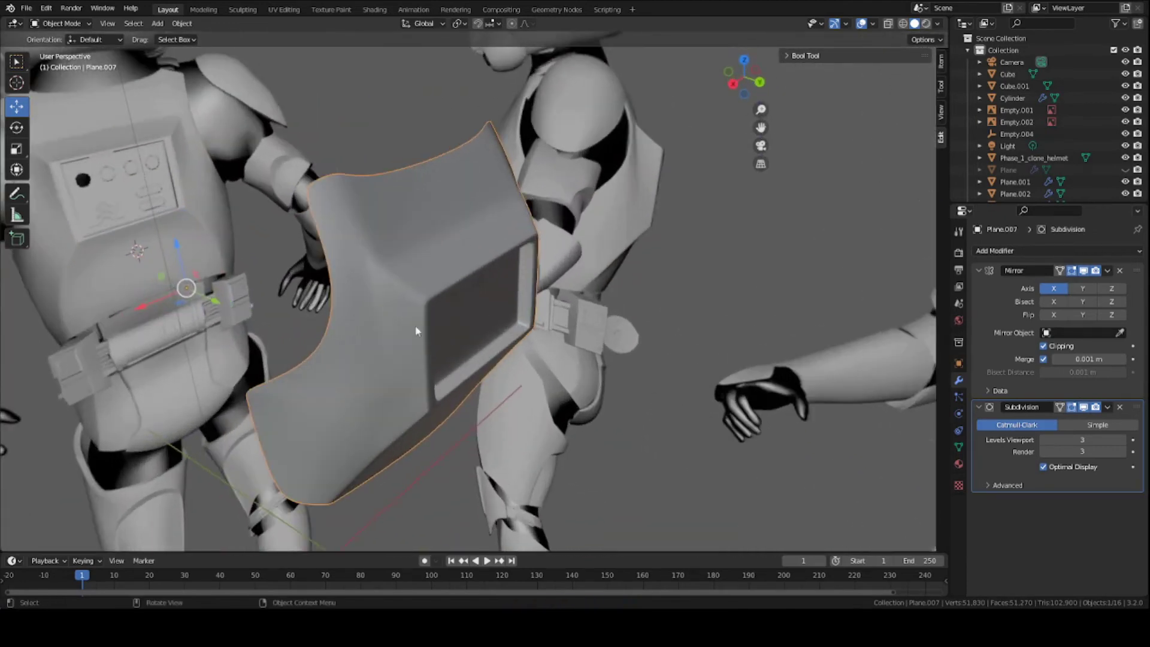
Save the file, then extrude the whole back plate about 0.042 m in the negative Y direction to give it thickness.
{"action": "left_click", "coordinate": [56, 28]}
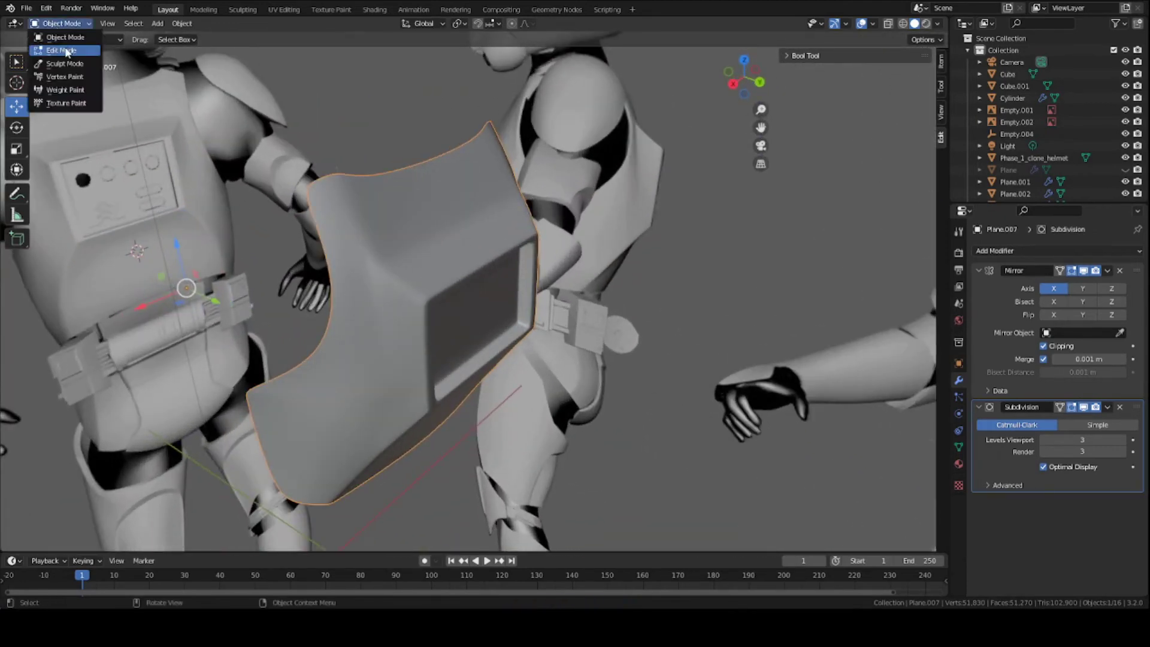
{"action": "left_click", "coordinate": [66, 51]}
{"action": "middle_click_drag", "start_coordinate": [443, 276], "coordinate": [569, 346]}
{"action": "key", "text": "ctrl+s"}
{"action": "key", "text": "a"}
{"action": "key", "text": "e"}
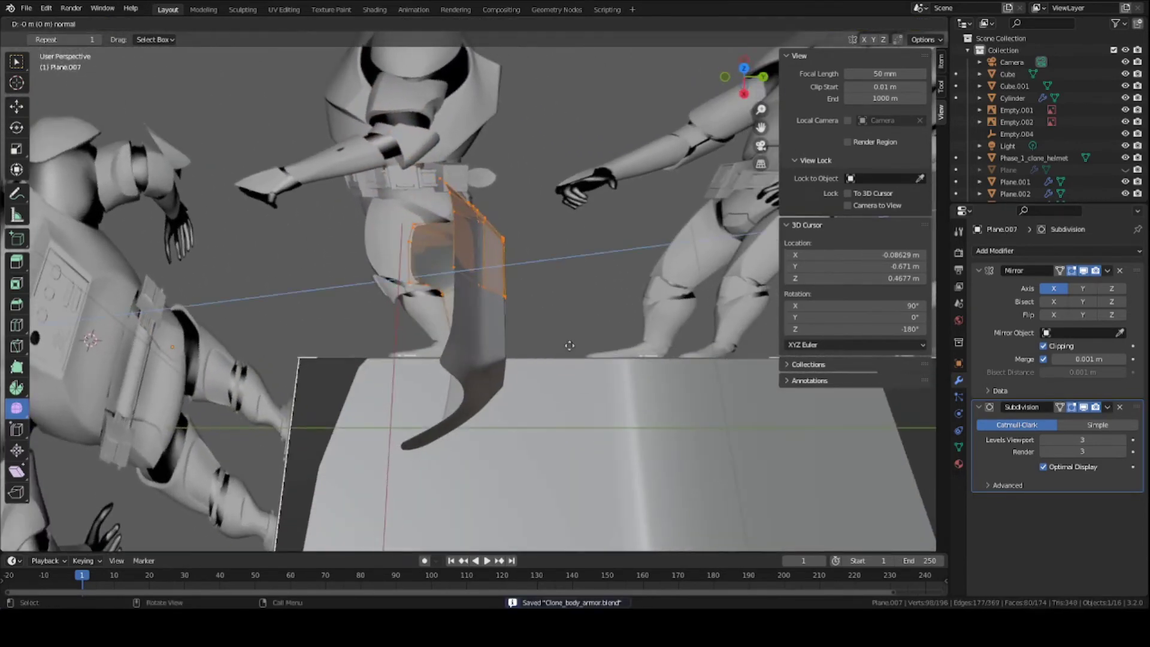
{"action": "key", "text": "y"}
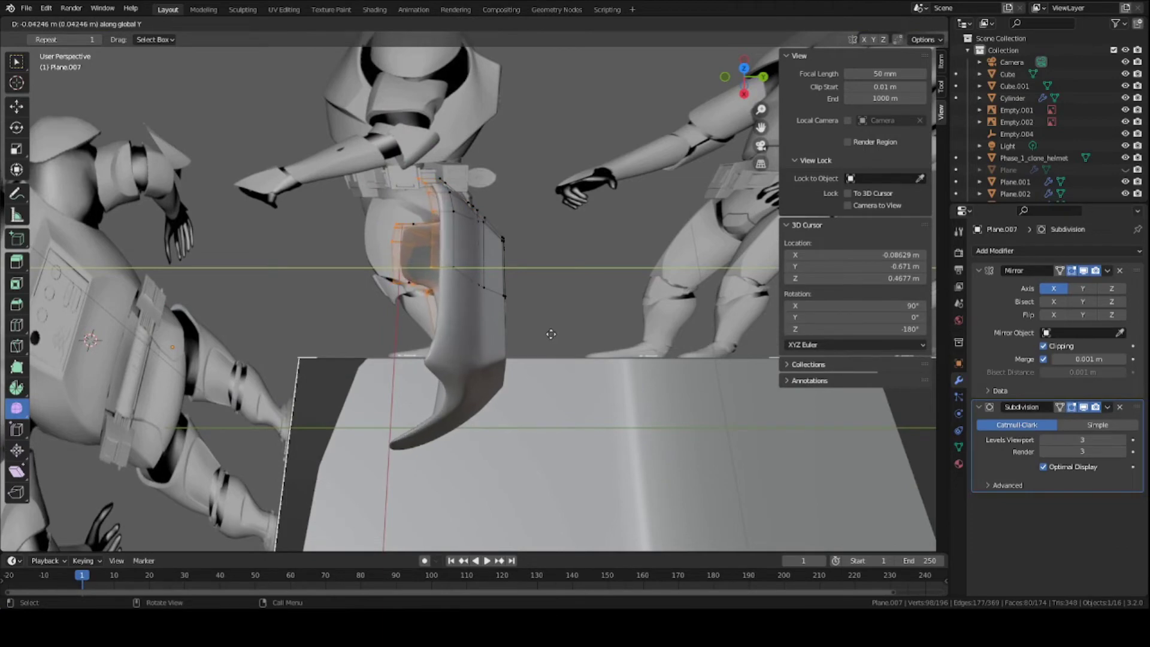
{"action": "left_click", "coordinate": [551, 333]}
Shift the extruded inner shell along X and Y, ending with about -0.013 m in Y, and save the file.
{"action": "middle_click_drag", "start_coordinate": [548, 333], "coordinate": [328, 460]}
{"action": "key", "text": "g"}
{"action": "key", "text": "x"}
{"action": "left_click", "coordinate": [496, 316]}
{"action": "key", "text": "g"}
{"action": "key", "text": "y"}
{"action": "left_click", "coordinate": [516, 288]}
{"action": "key", "text": "g"}
{"action": "key", "text": "x"}
{"action": "left_click", "coordinate": [422, 270]}
{"action": "key", "text": "g"}
{"action": "key", "text": "y"}
{"action": "left_click", "coordinate": [452, 317]}
{"action": "key", "text": "ctrl+s"}
Add a loop cut around the plate's thickness rim, slid close to the outer edge at a factor of about 0.921.
{"action": "middle_click_drag", "start_coordinate": [408, 421], "coordinate": [323, 580]}
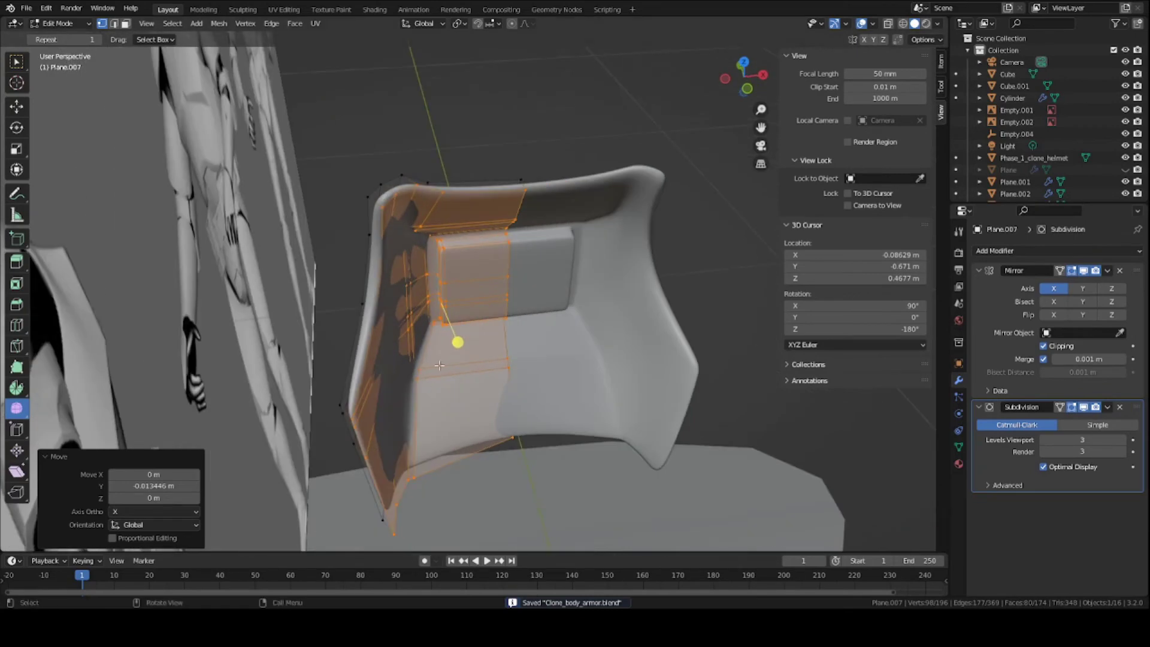
{"action": "middle_click_drag", "start_coordinate": [457, 342], "coordinate": [495, 339]}
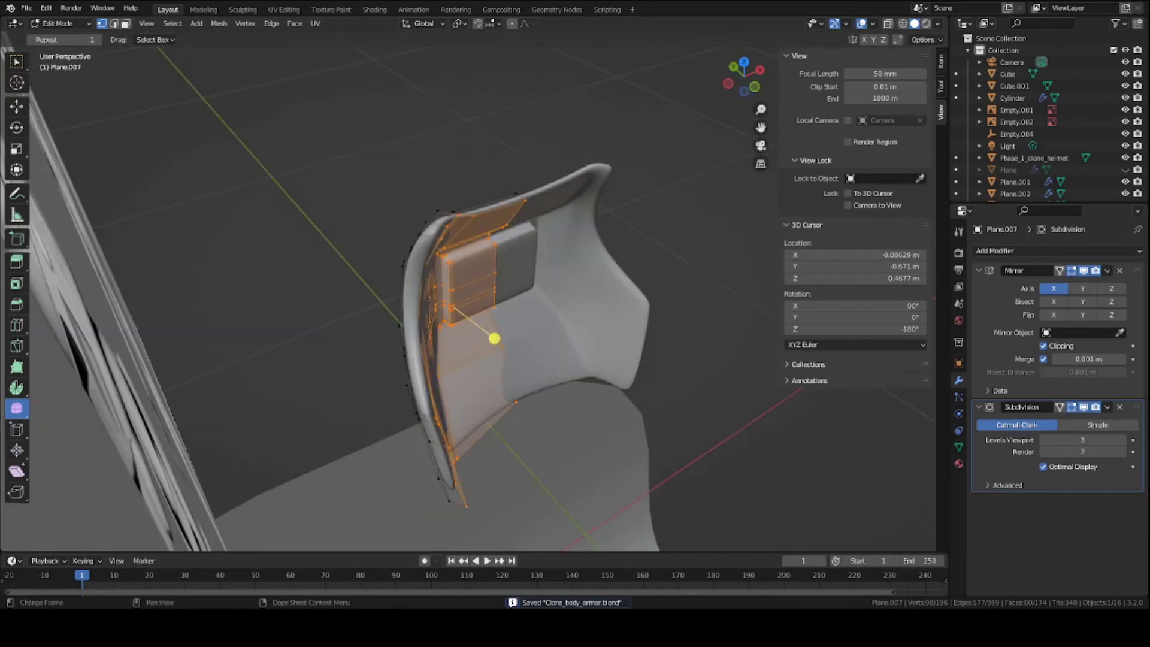
{"action": "middle_click_drag", "start_coordinate": [458, 396], "coordinate": [395, 302]}
{"action": "middle_click_drag", "start_coordinate": [490, 315], "coordinate": [419, 339]}
{"action": "middle_click_drag", "start_coordinate": [404, 221], "coordinate": [462, 243]}
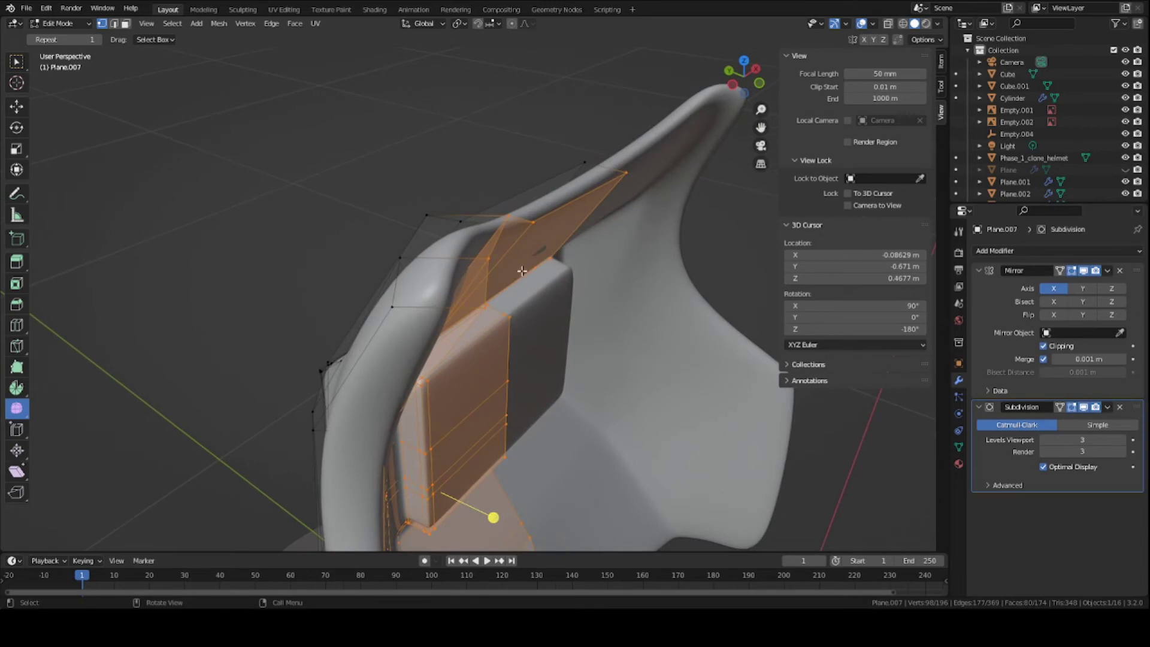
{"action": "left_click", "coordinate": [454, 256], "text": "alt"}
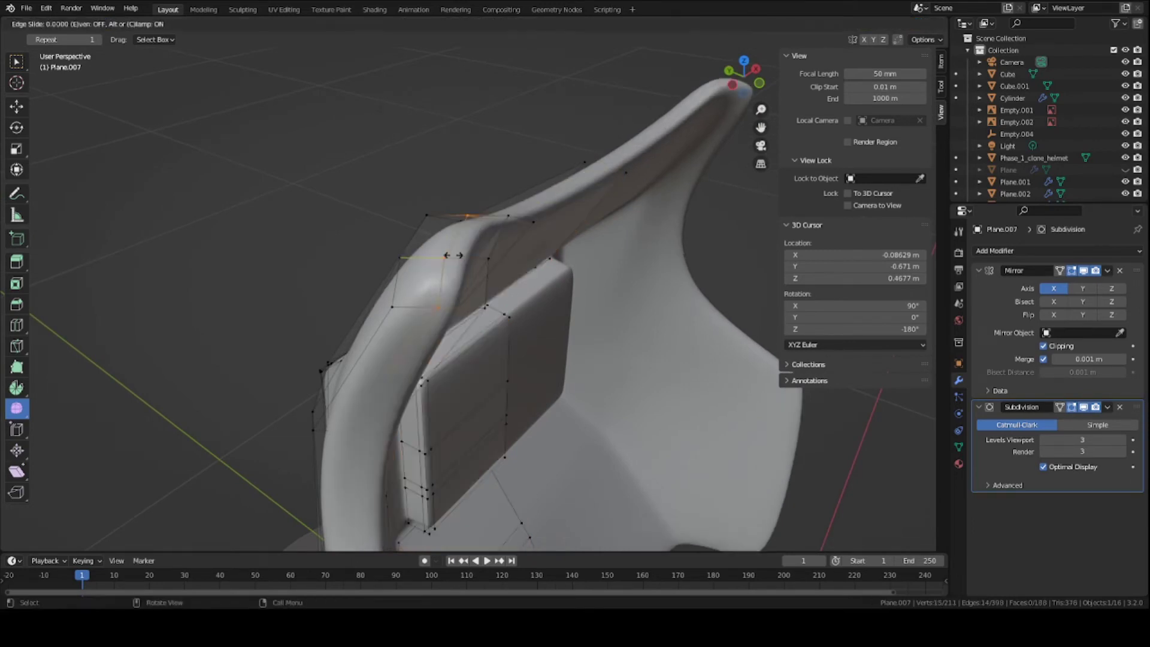
{"action": "key", "text": "g"}
{"action": "key", "text": "g"}
{"action": "left_click", "coordinate": [414, 247]}
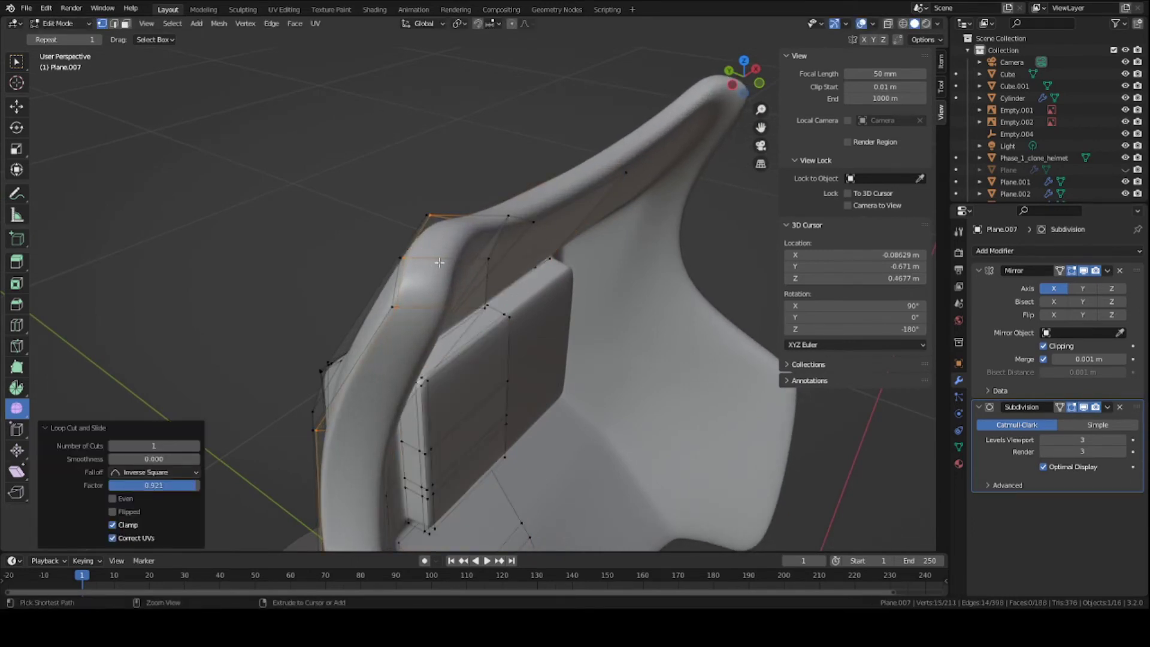
Add a second supporting loop cut around the thickness rim, slid close to its inner edge.
{"action": "key", "text": "ctrl+r"}
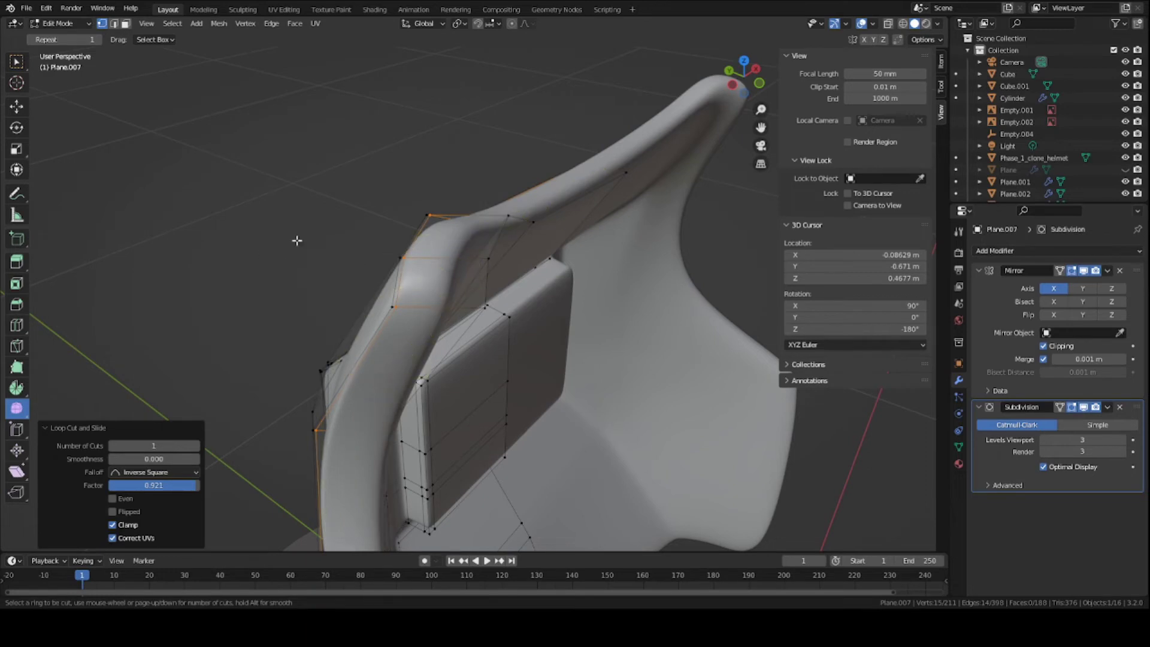
{"action": "left_click", "coordinate": [452, 261]}
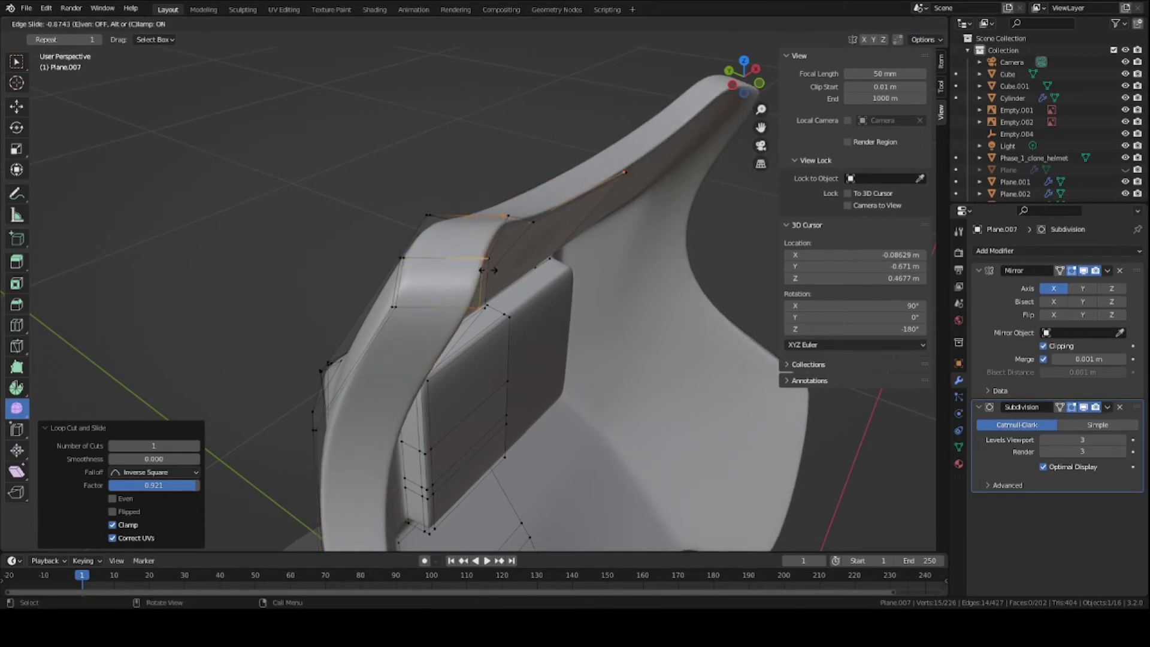
{"action": "left_click", "coordinate": [488, 271]}
{"action": "scroll", "coordinate": [489, 270], "scroll_direction": "down", "scroll_amount": 2}
{"action": "middle_click_drag", "start_coordinate": [488, 270], "coordinate": [452, 374]}
Leave mesh editing, reselect the back plate and save the file.
{"action": "key", "text": "Tab"}
{"action": "scroll", "coordinate": [477, 335], "scroll_direction": "down", "scroll_amount": 3}
{"action": "key", "text": "a"}
{"action": "key", "text": "a"}
{"action": "left_click", "coordinate": [416, 377]}
{"action": "key", "text": "ctrl+s"}
Shift the plate's lower back faces along Y using smooth proportional editing with a radius of about 0.18 m, then leave mesh editing and save.
{"action": "key", "text": "Tab"}
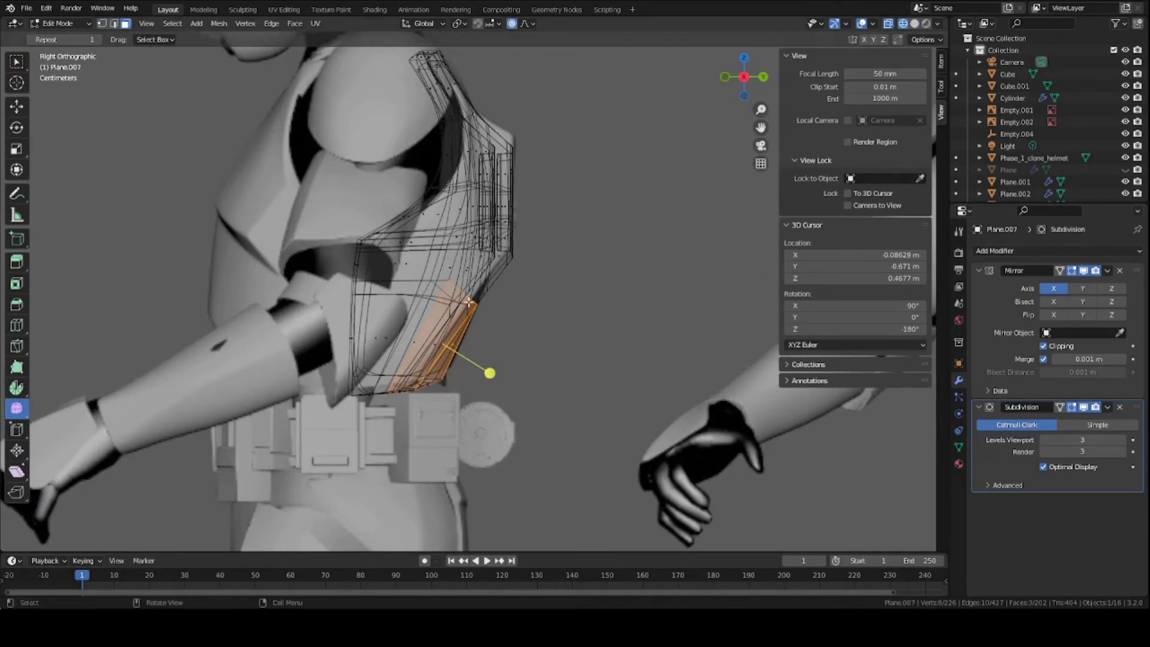
{"action": "scroll", "coordinate": [497, 67], "scroll_direction": "up", "scroll_amount": 3}
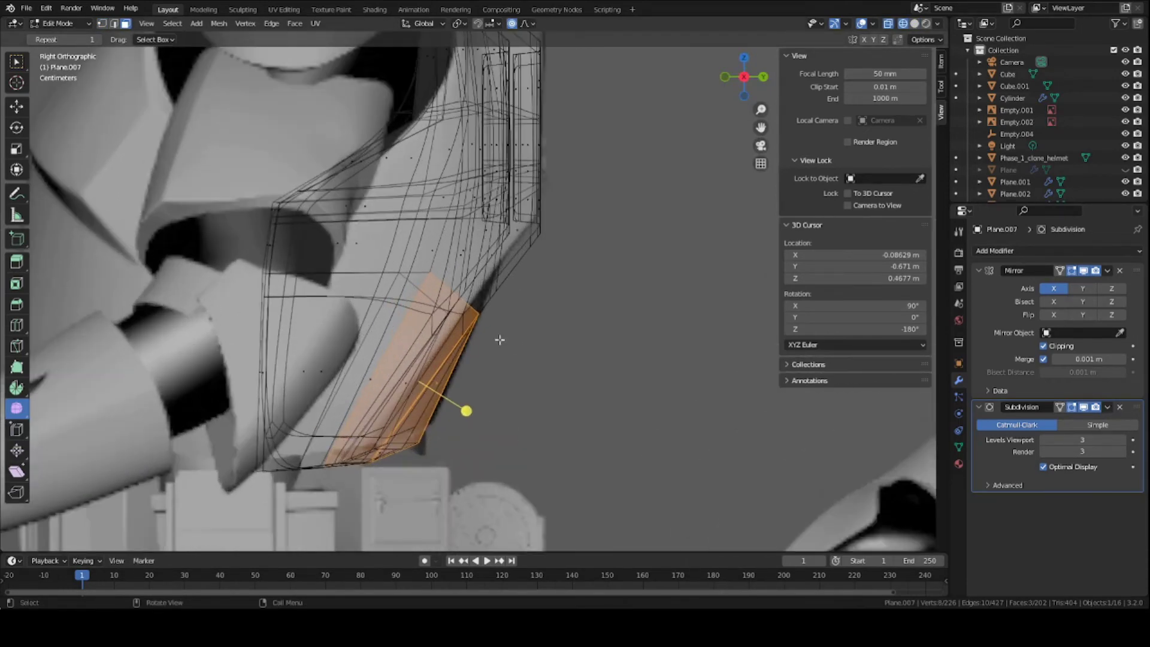
{"action": "scroll", "coordinate": [491, 329], "scroll_direction": "down", "scroll_amount": 4}
{"action": "scroll", "coordinate": [490, 279], "scroll_direction": "up", "scroll_amount": 2}
{"action": "scroll", "coordinate": [486, 278], "scroll_direction": "down", "scroll_amount": 2}
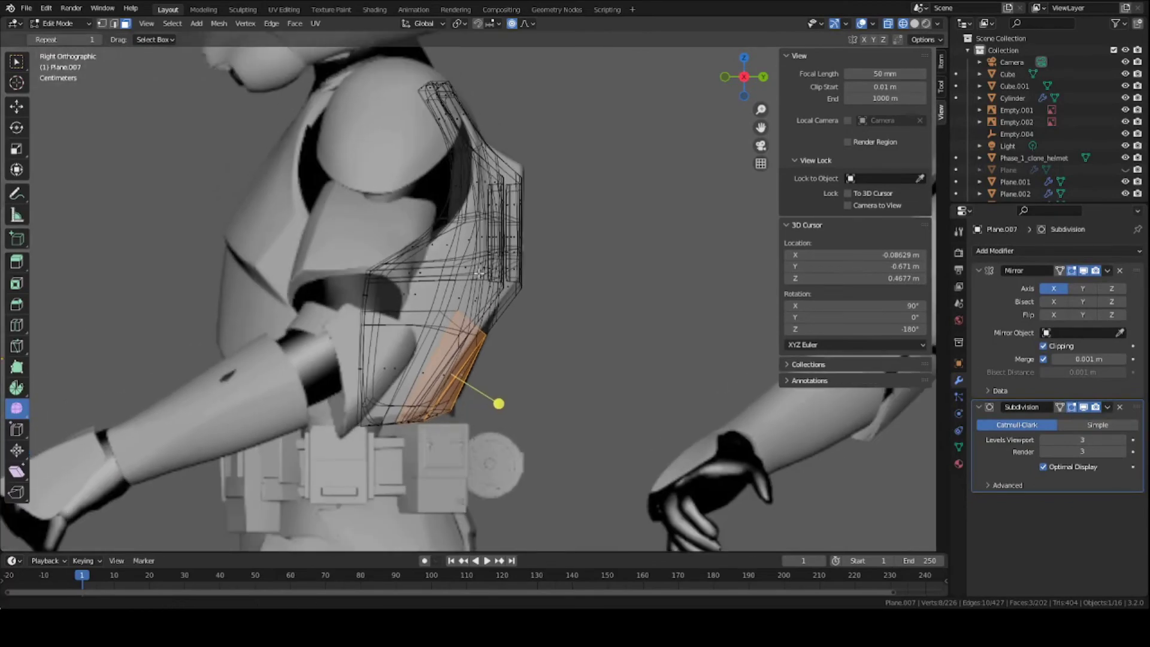
{"action": "scroll", "coordinate": [490, 275], "scroll_direction": "up", "scroll_amount": 1}
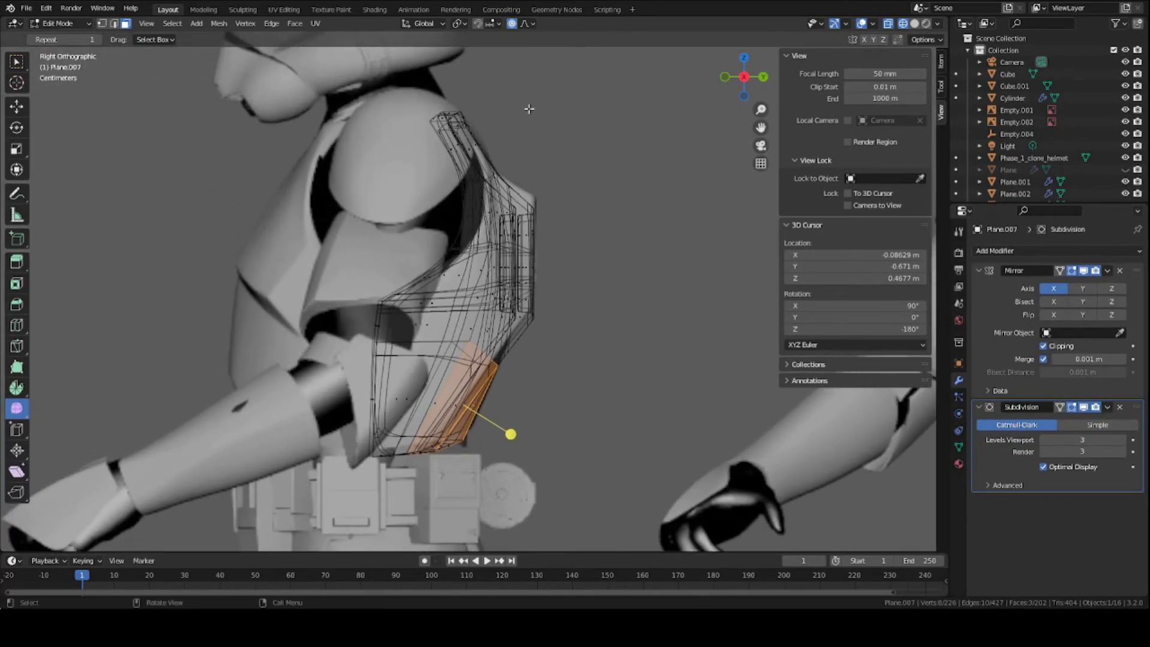
{"action": "left_click", "coordinate": [206, 149]}
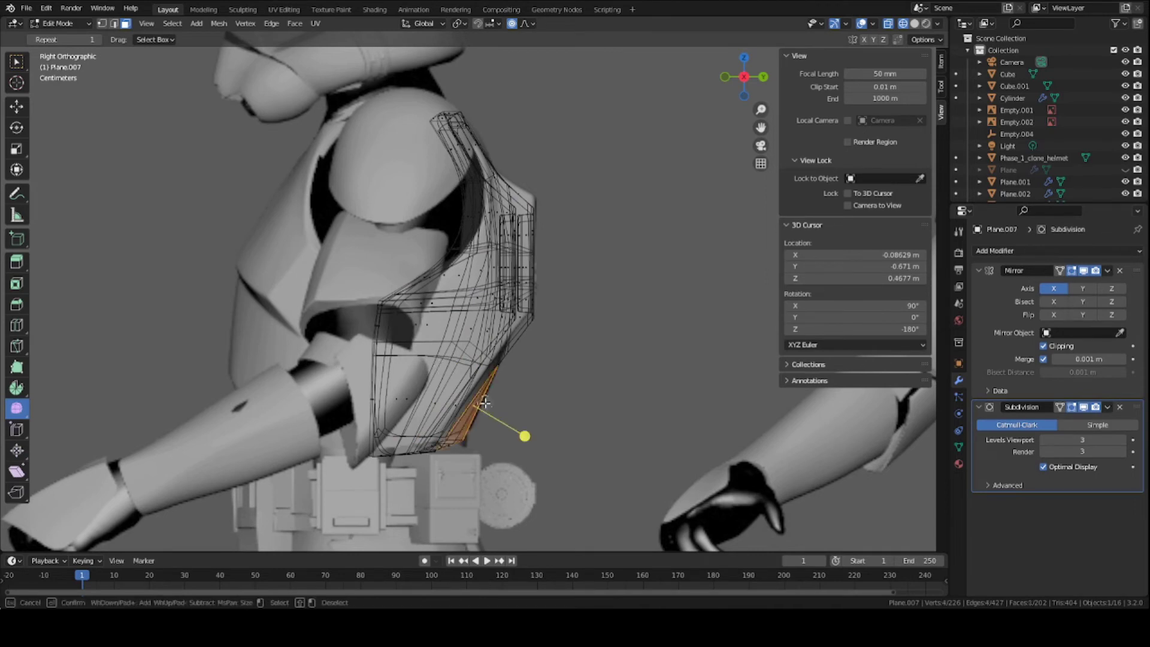
{"action": "left_click_drag", "start_coordinate": [485, 404], "coordinate": [448, 392]}
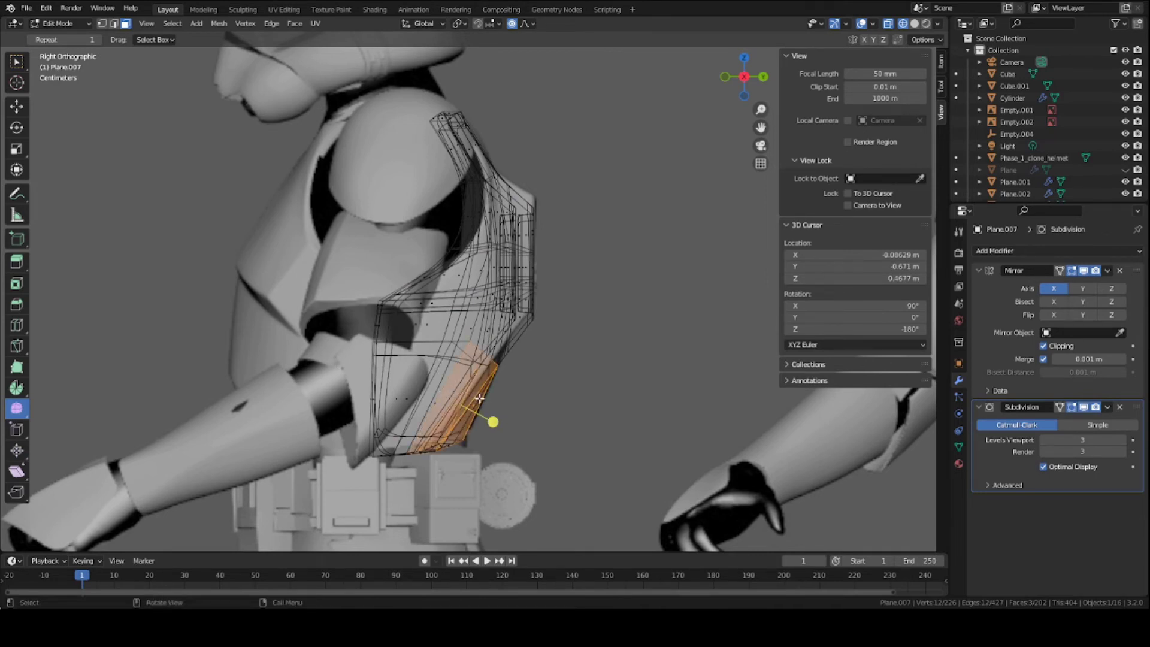
{"action": "scroll", "coordinate": [390, 349], "scroll_direction": "down", "scroll_amount": 5}
{"action": "scroll", "coordinate": [402, 350], "scroll_direction": "up", "scroll_amount": 5}
{"action": "scroll", "coordinate": [419, 360], "scroll_direction": "down", "scroll_amount": 1}
{"action": "key", "text": "g"}
{"action": "key", "text": "y"}
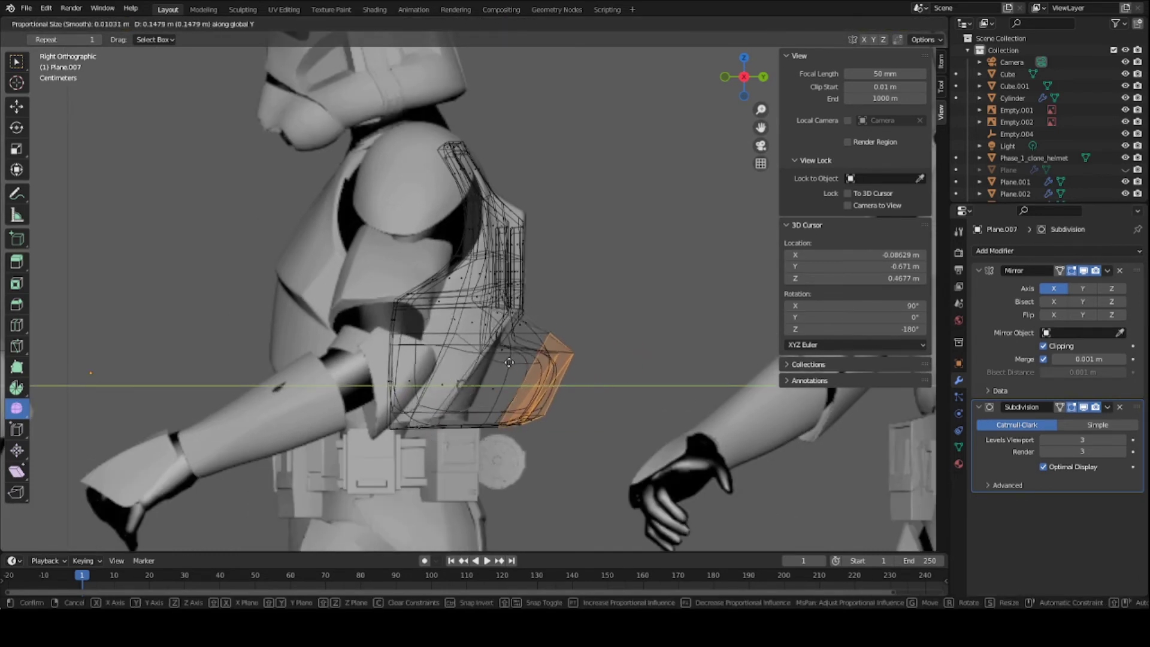
{"action": "scroll", "coordinate": [542, 379], "scroll_direction": "down", "scroll_amount": 15}
{"action": "scroll", "coordinate": [542, 379], "scroll_direction": "down", "scroll_amount": 10}
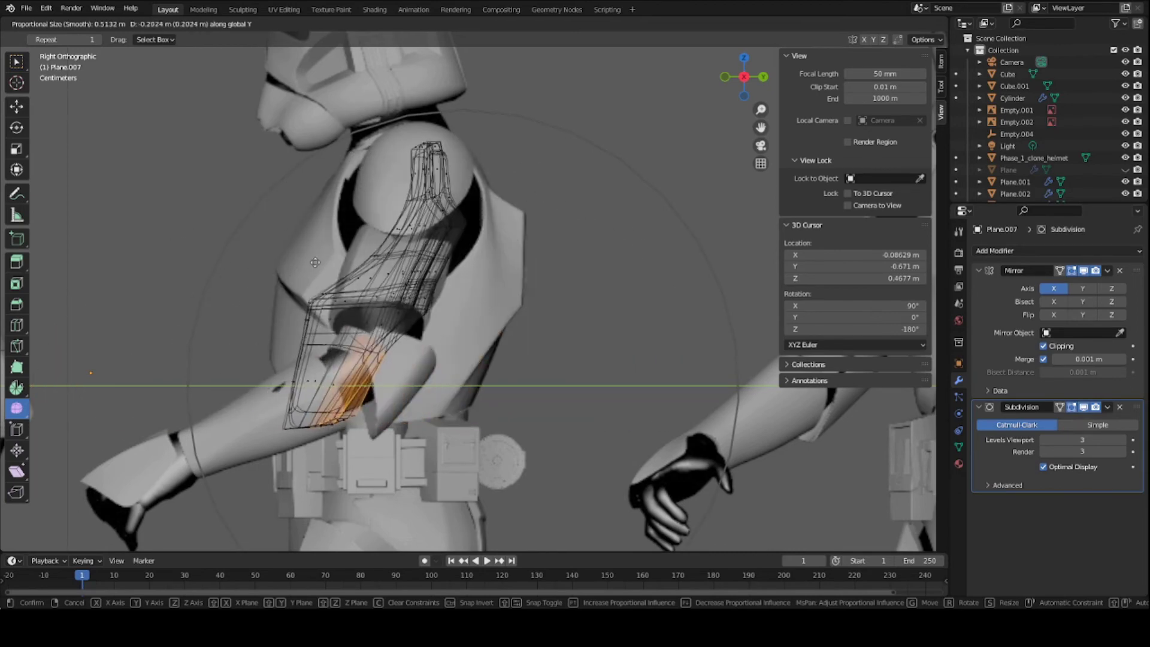
{"action": "scroll", "coordinate": [509, 288], "scroll_direction": "up", "scroll_amount": 14}
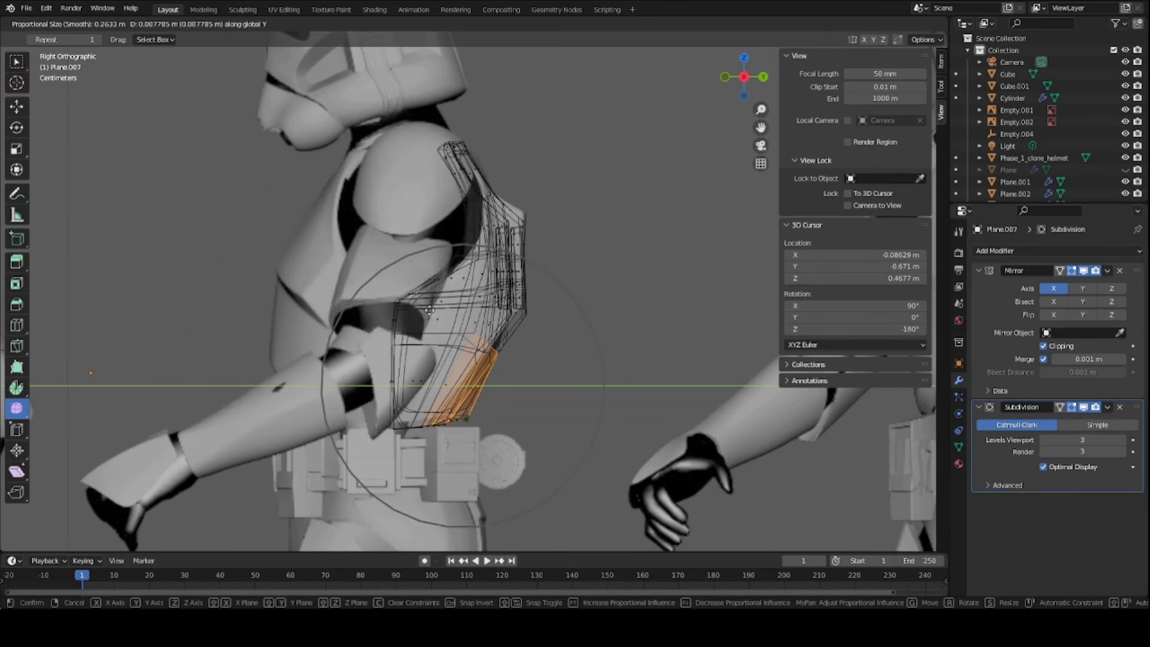
{"action": "scroll", "coordinate": [476, 302], "scroll_direction": "up", "scroll_amount": 5}
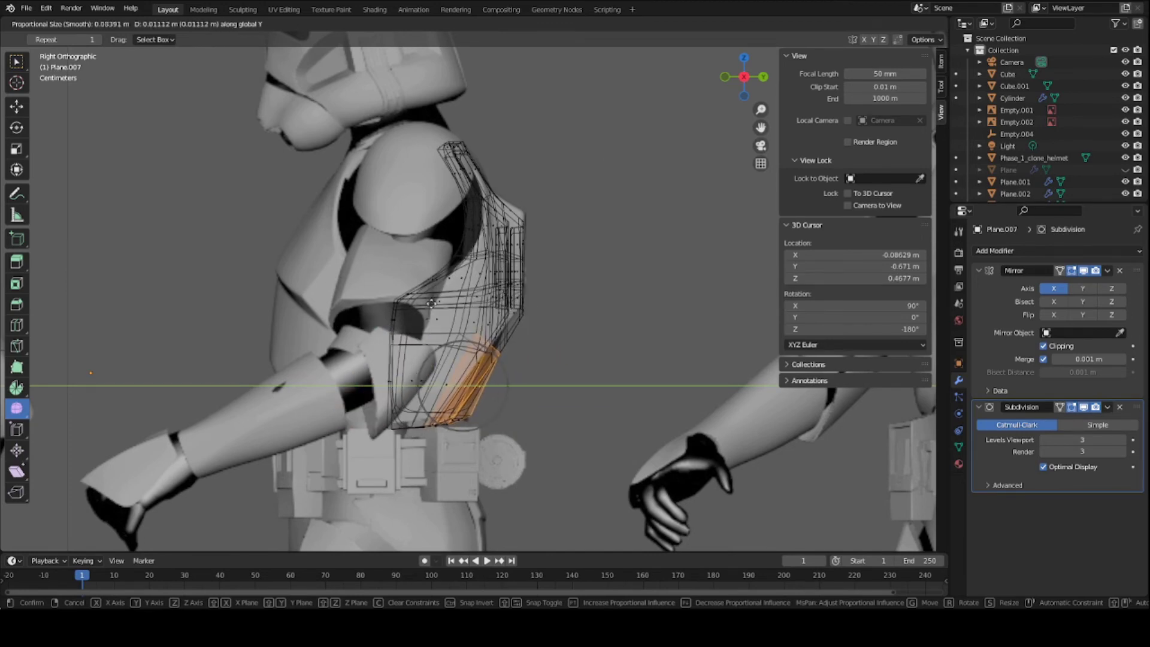
{"action": "scroll", "coordinate": [431, 304], "scroll_direction": "down", "scroll_amount": 8}
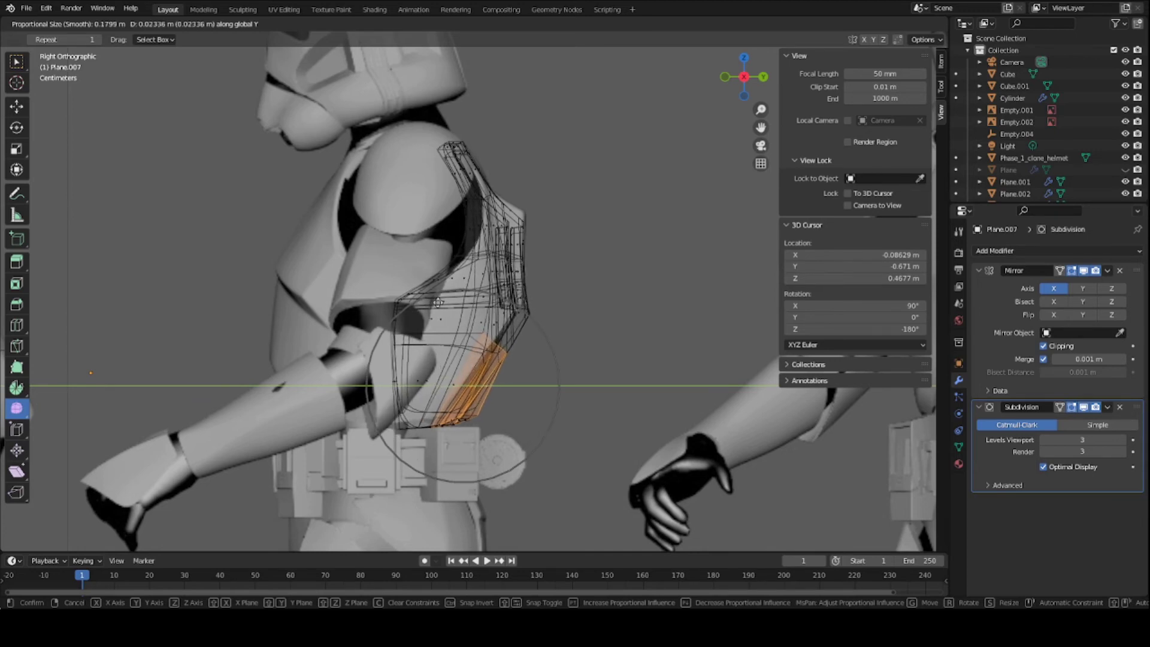
{"action": "left_click", "coordinate": [433, 302]}
{"action": "key", "text": "Tab"}
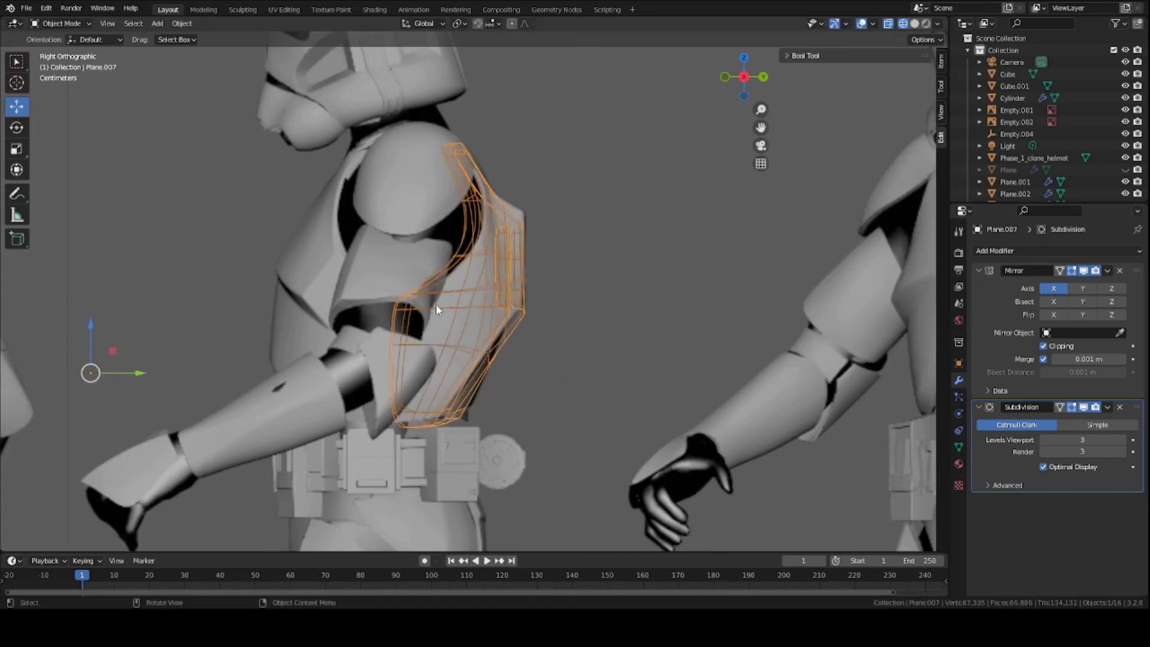
{"action": "key", "text": "ctrl+s"}
Return to solid shading and examine the smoothed back plate against the reference figures.
{"action": "key", "text": "z"}
{"action": "left_click", "coordinate": [479, 304]}
{"action": "middle_click_drag", "start_coordinate": [480, 304], "coordinate": [407, 314]}
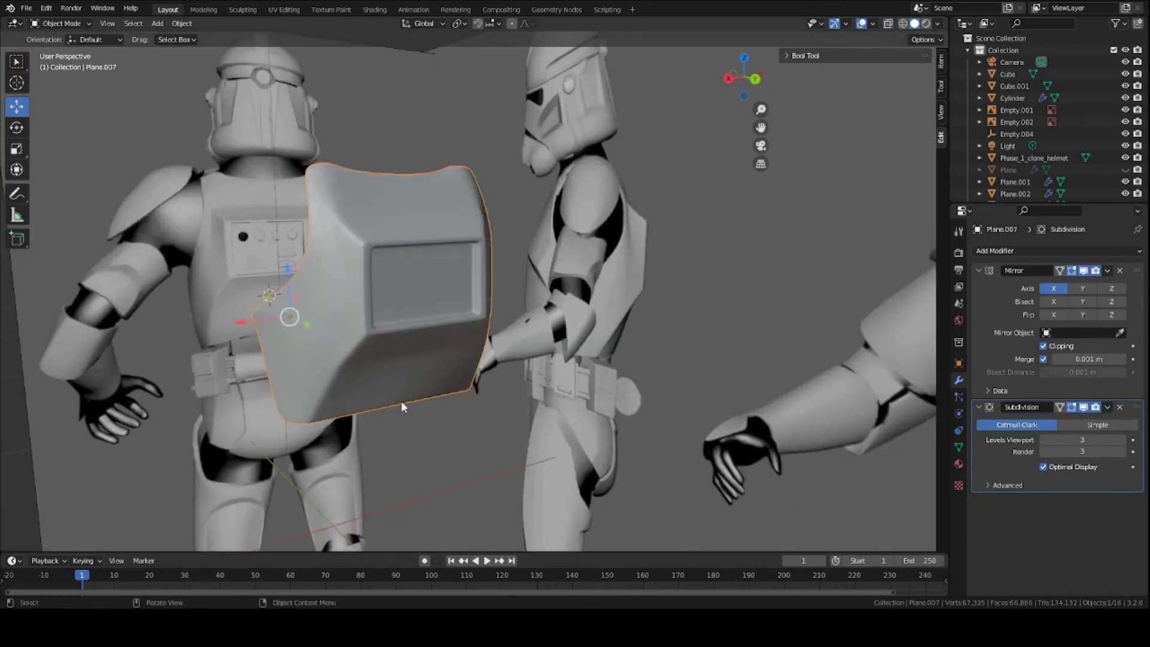
{"action": "scroll", "coordinate": [415, 346], "scroll_direction": "up", "scroll_amount": 2}
{"action": "middle_click_drag", "start_coordinate": [366, 279], "coordinate": [406, 283]}
{"action": "scroll", "coordinate": [393, 265], "scroll_direction": "down", "scroll_amount": 4}
{"action": "scroll", "coordinate": [406, 283], "scroll_direction": "up", "scroll_amount": 3}
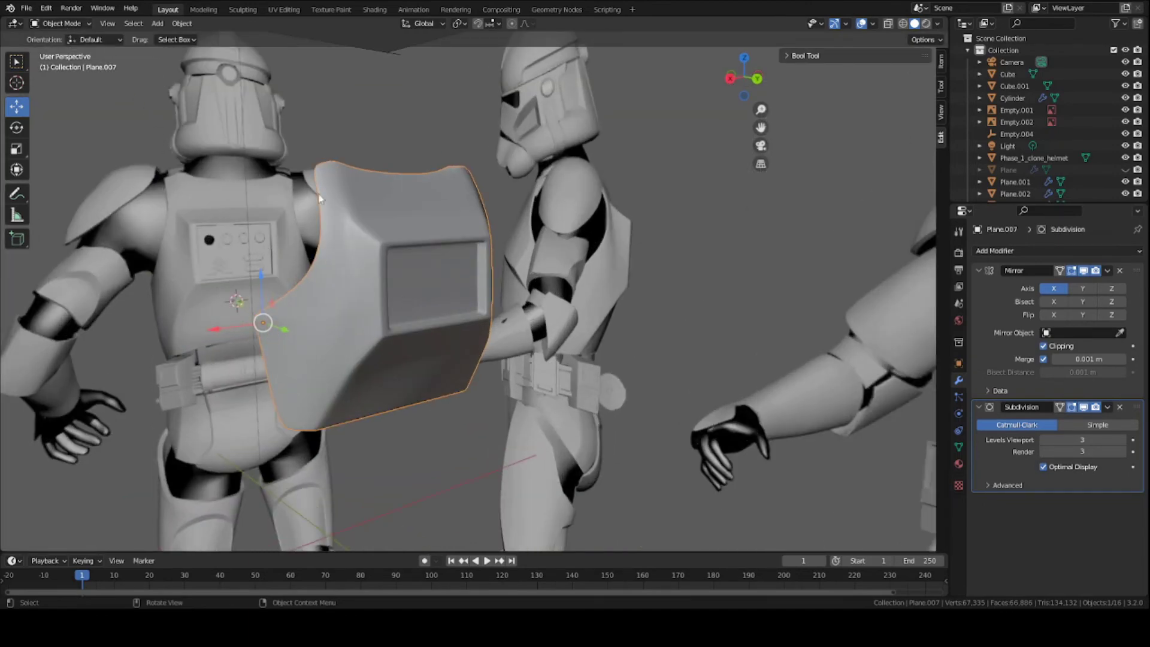
Place the 3D cursor near the recess's upper corner and add a cylinder with 12 vertices there.
{"action": "middle_click_drag", "start_coordinate": [319, 199], "coordinate": [398, 268]}
{"action": "scroll", "coordinate": [327, 239], "scroll_direction": "up", "scroll_amount": 5}
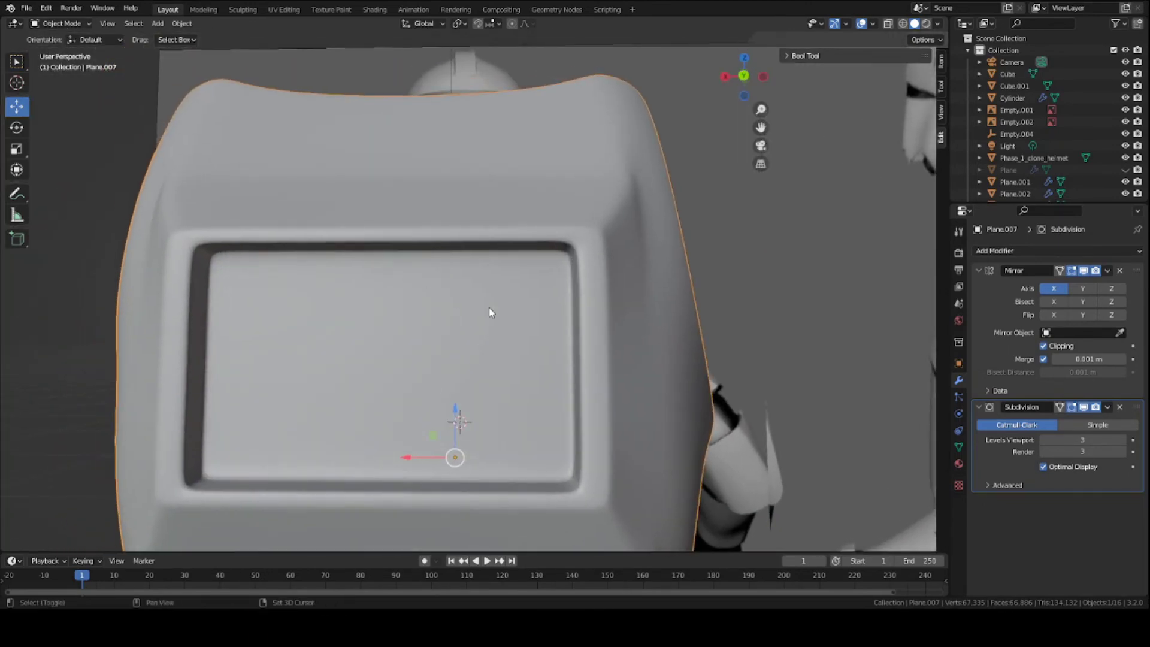
{"action": "right_click", "coordinate": [527, 276], "text": "shift"}
{"action": "middle_click_drag", "start_coordinate": [427, 290], "coordinate": [419, 285]}
{"action": "key", "text": "shift+a"}
{"action": "mouse_move", "coordinate": [455, 282]}
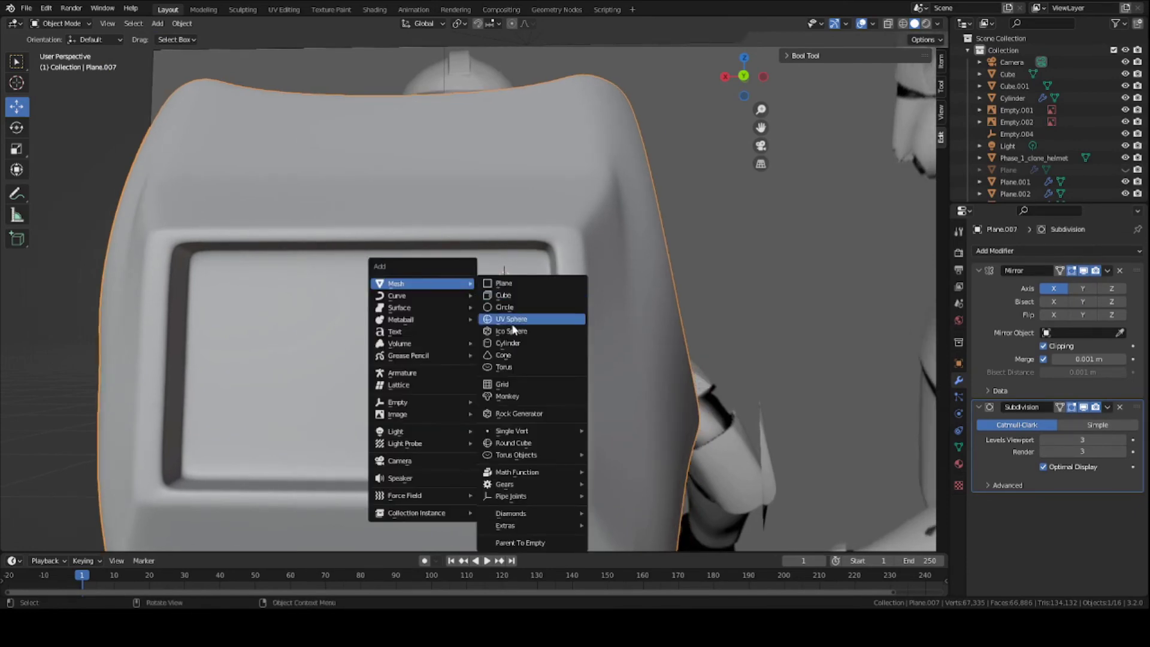
{"action": "left_click", "coordinate": [506, 348]}
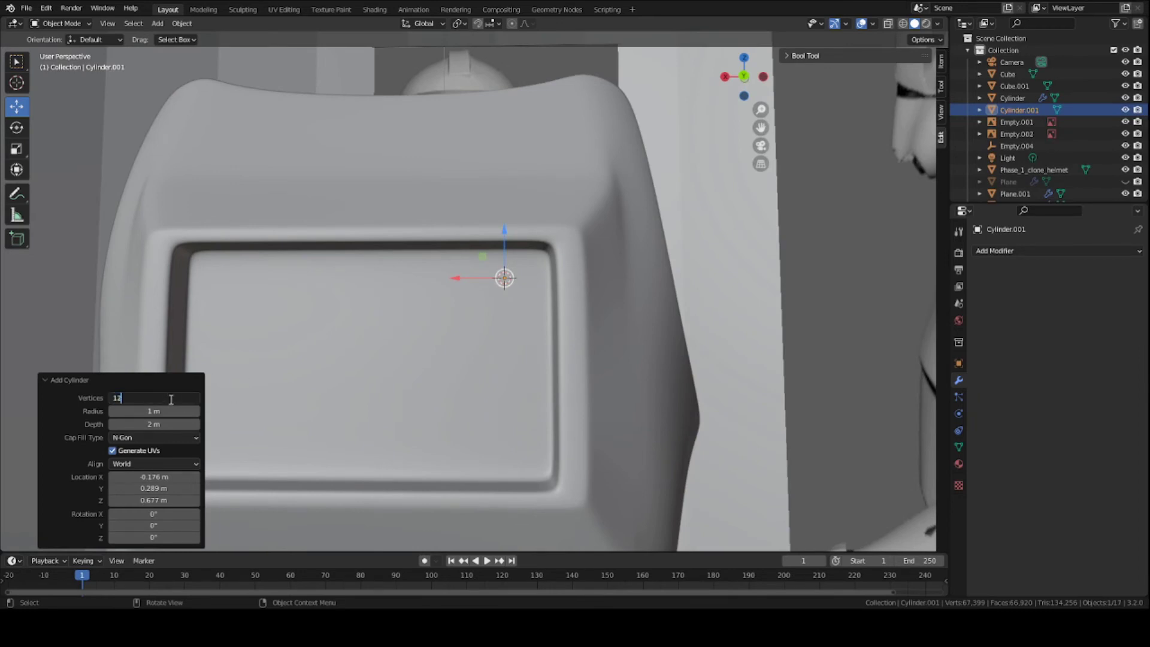
{"action": "key", "text": "Return"}
{"action": "scroll", "coordinate": [457, 339], "scroll_direction": "down", "scroll_amount": 5}
{"action": "middle_click_drag", "start_coordinate": [459, 339], "coordinate": [541, 357]}
{"action": "scroll", "coordinate": [499, 331], "scroll_direction": "down", "scroll_amount": 2}
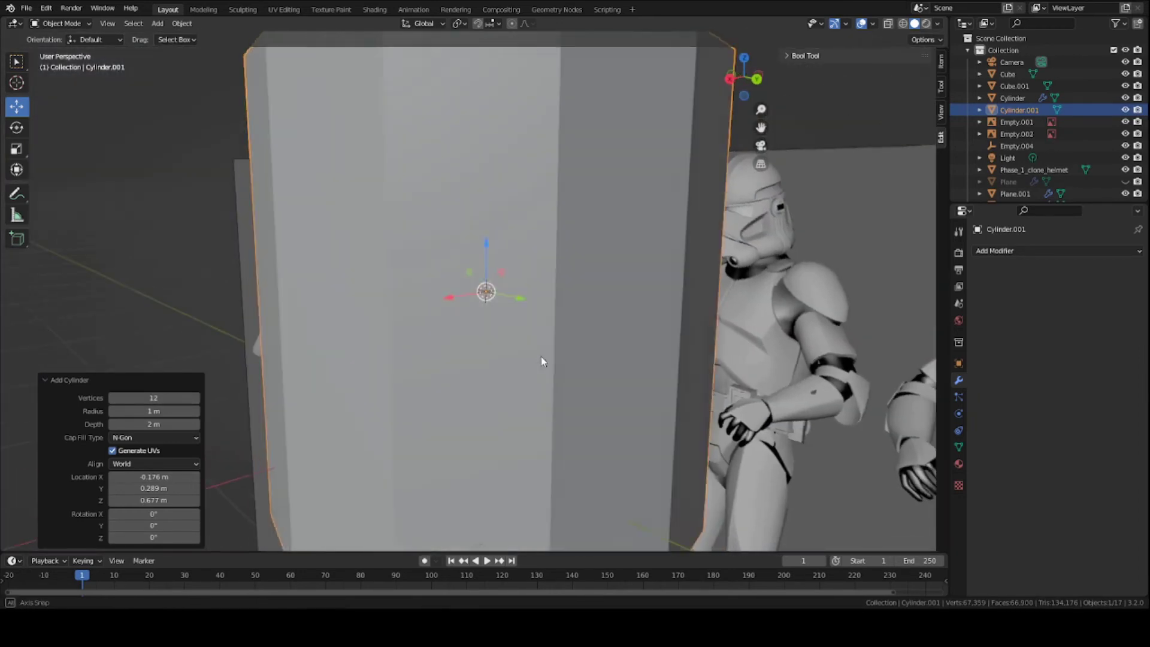
{"action": "key", "text": "r"}
{"action": "key", "text": "x"}
{"action": "right_click", "coordinate": [550, 398]}
{"action": "key", "text": "r"}
{"action": "key", "text": "x"}
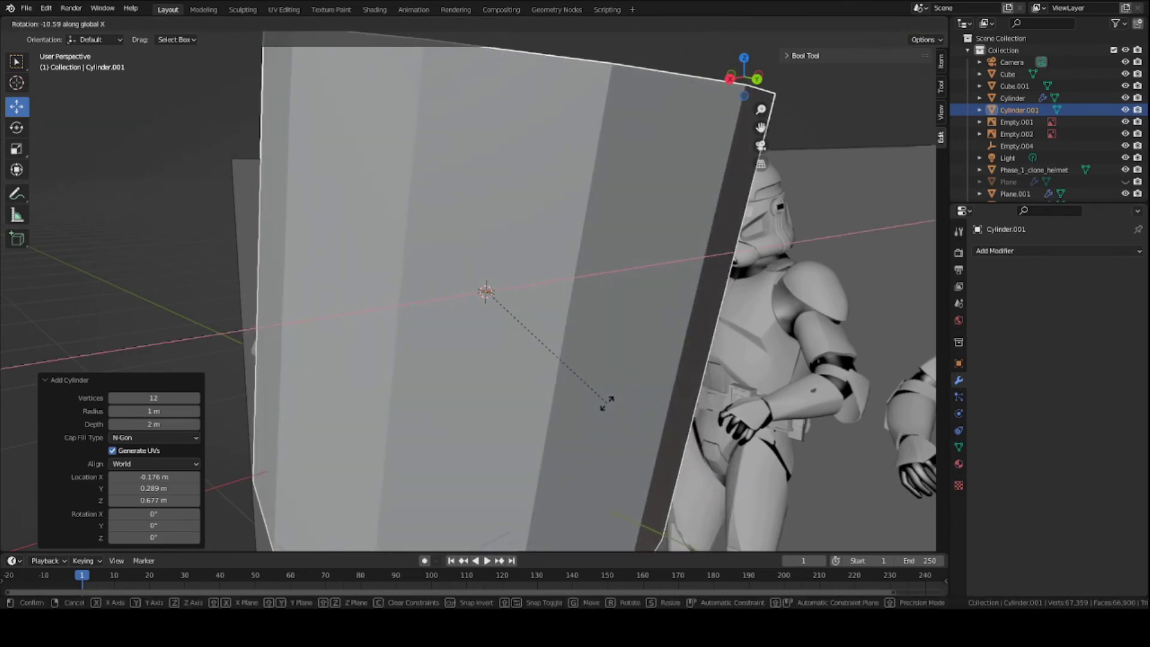
{"action": "right_click", "coordinate": [606, 402]}
Rotate the cylinder 90° about X and scale it uniformly by about -0.017 to button size.
{"action": "type", "text": "rx90"}
{"action": "key", "text": "Return"}
{"action": "middle_click_drag", "start_coordinate": [609, 398], "coordinate": [629, 405]}
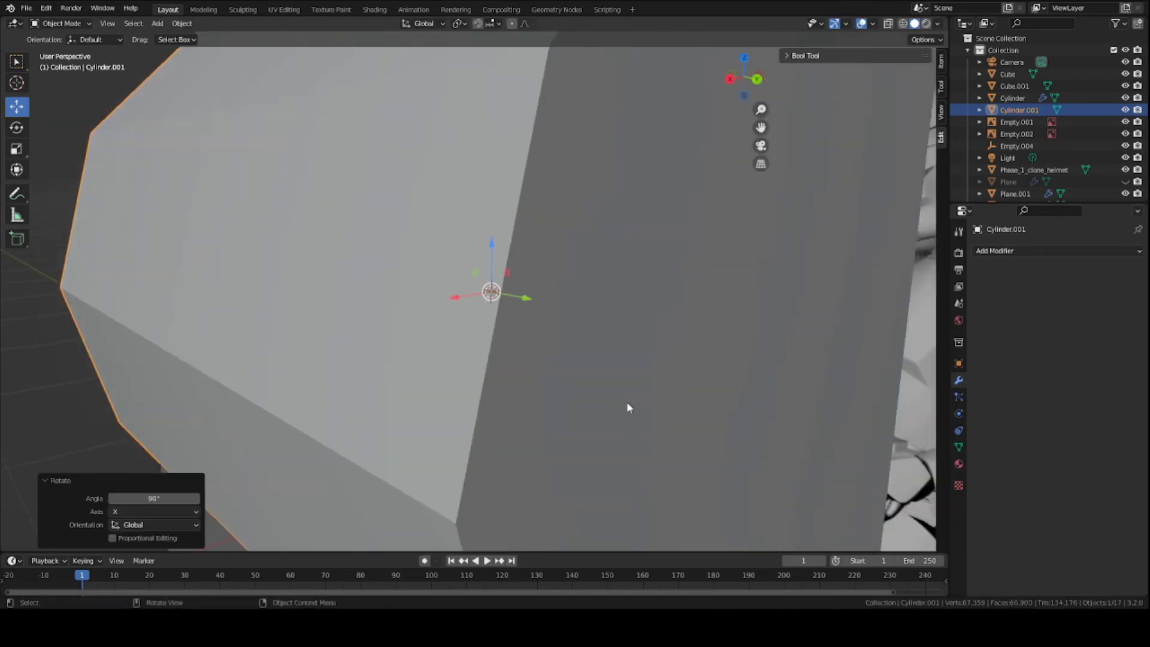
{"action": "key", "text": "s"}
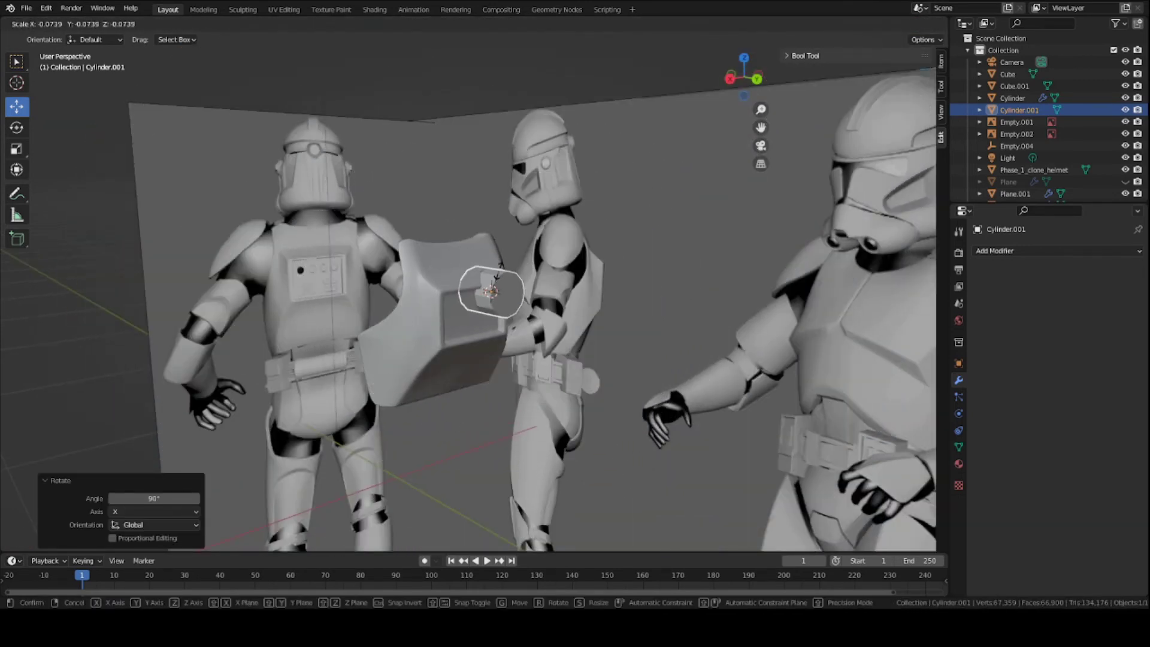
{"action": "left_click", "coordinate": [487, 276]}
{"action": "scroll", "coordinate": [482, 291], "scroll_direction": "up", "scroll_amount": 5}
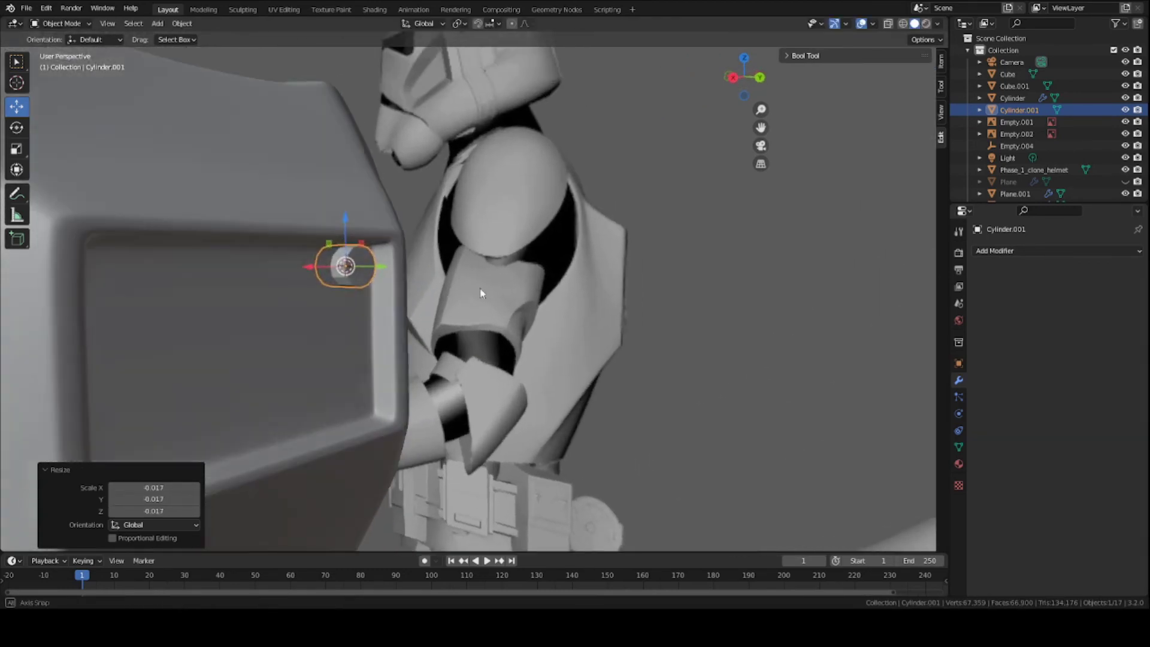
Lower the small cylinder along Z within the recess and flatten it along Y to a scale of about 0.275.
{"action": "middle_click_drag", "start_coordinate": [487, 309], "coordinate": [499, 294]}
{"action": "key", "text": "g"}
{"action": "key", "text": "z"}
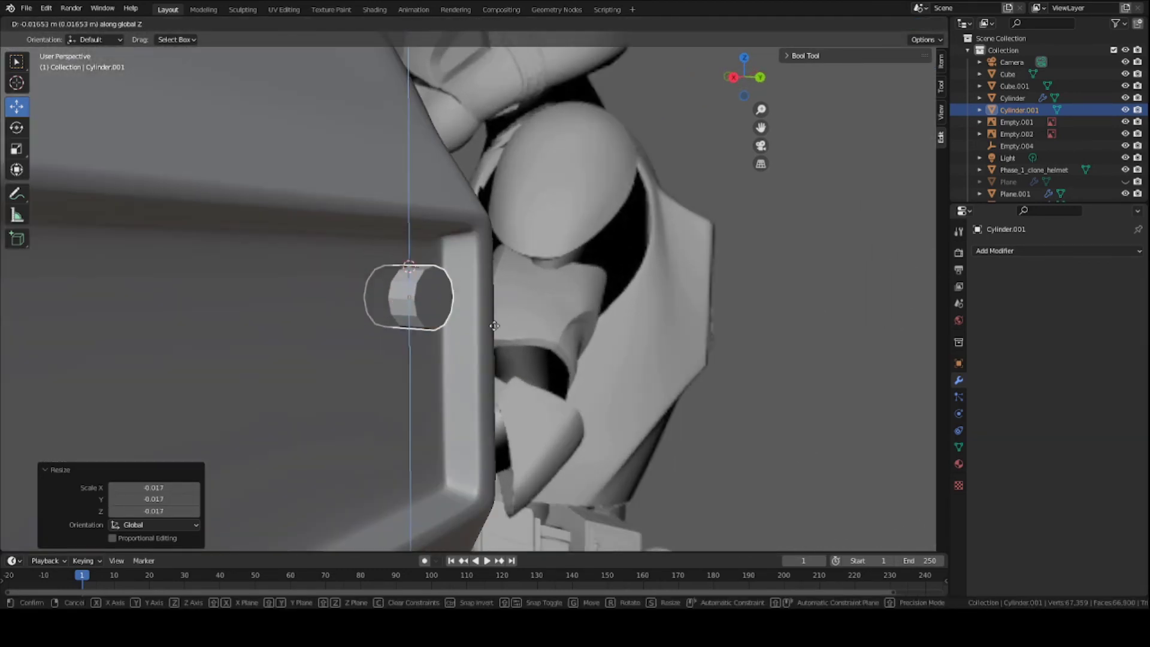
{"action": "left_click", "coordinate": [537, 330]}
{"action": "scroll", "coordinate": [544, 338], "scroll_direction": "up", "scroll_amount": 3}
{"action": "key", "text": "s"}
{"action": "key", "text": "y"}
{"action": "left_click", "coordinate": [489, 321]}
Move the flattened cylinder about 0.0019 m along Y at the recess floor and save the file.
{"action": "key", "text": "g"}
{"action": "key", "text": "y"}
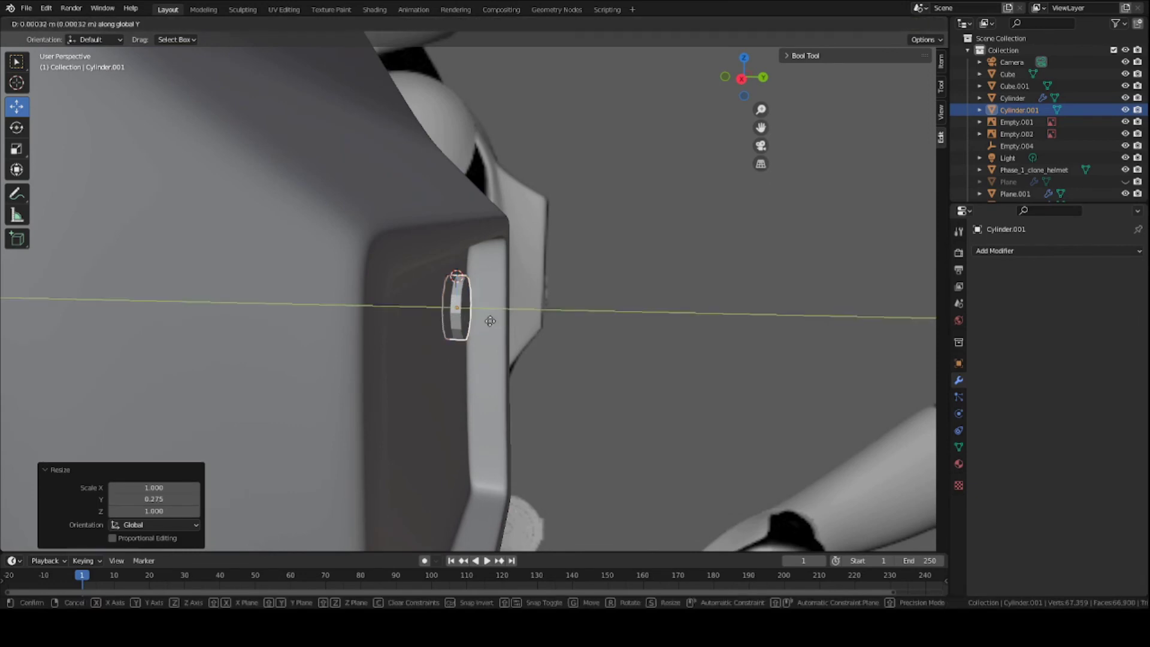
{"action": "left_click", "coordinate": [492, 321]}
{"action": "key", "text": "ctrl+s"}
{"action": "middle_click_drag", "start_coordinate": [492, 321], "coordinate": [595, 324]}
{"action": "scroll", "coordinate": [498, 319], "scroll_direction": "up", "scroll_amount": 2}
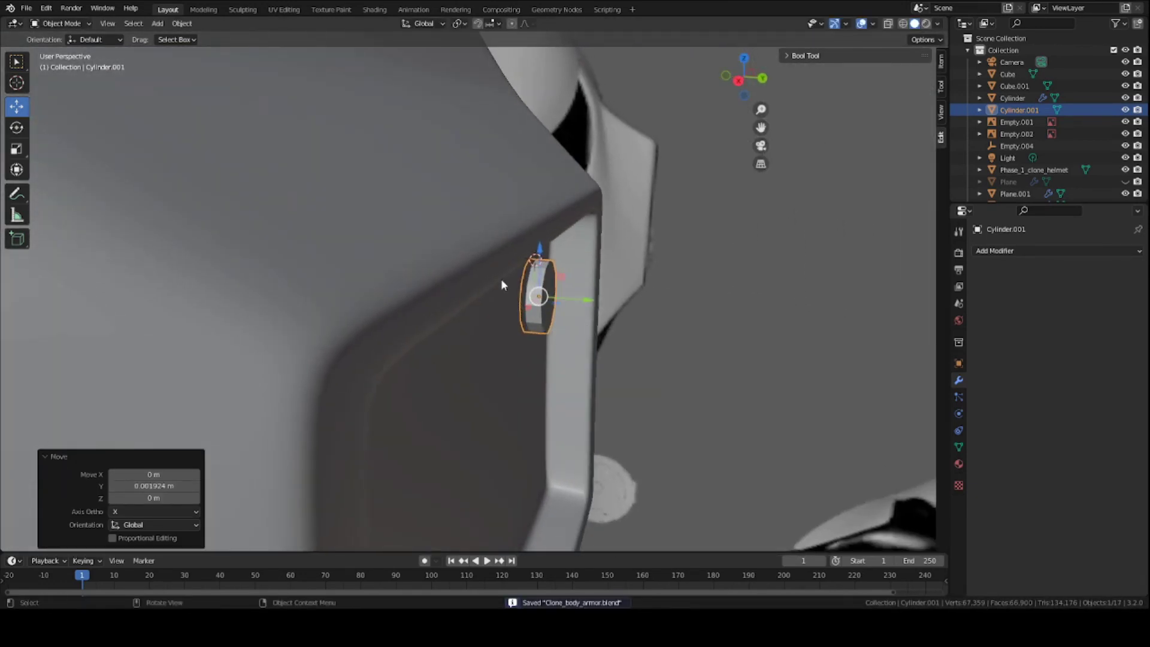
Shade the flattened button cylinder smooth, add an Edge Split modifier with a 30° edge angle and save the file.
{"action": "middle_click_drag", "start_coordinate": [501, 278], "coordinate": [436, 285]}
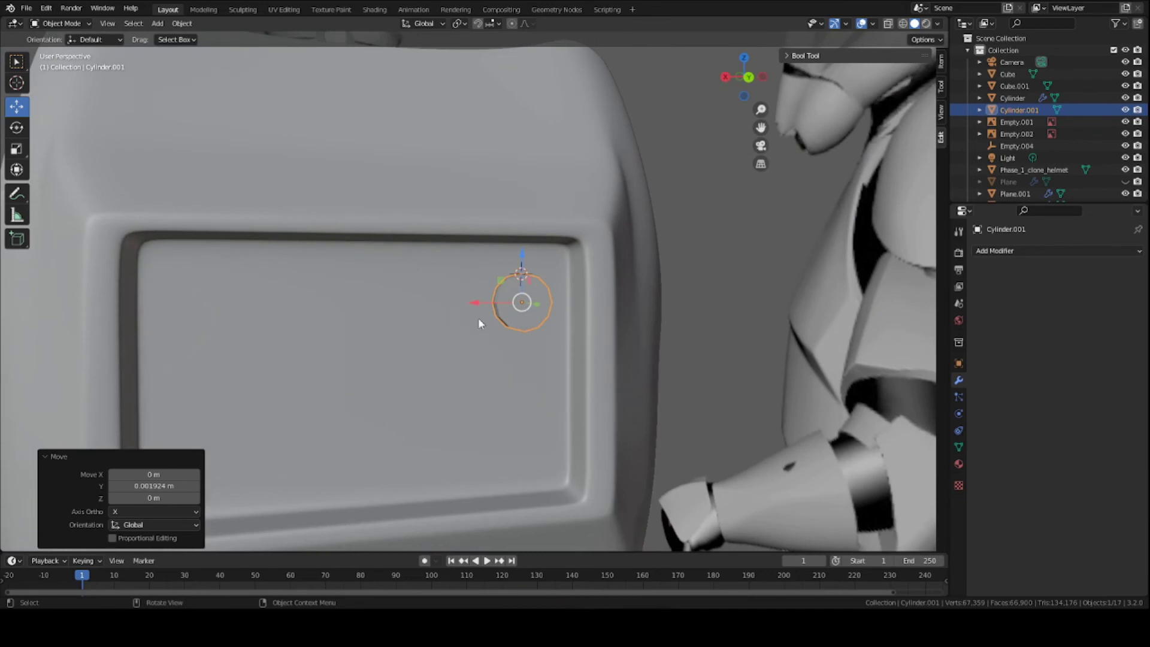
{"action": "middle_click_drag", "start_coordinate": [478, 317], "coordinate": [500, 304]}
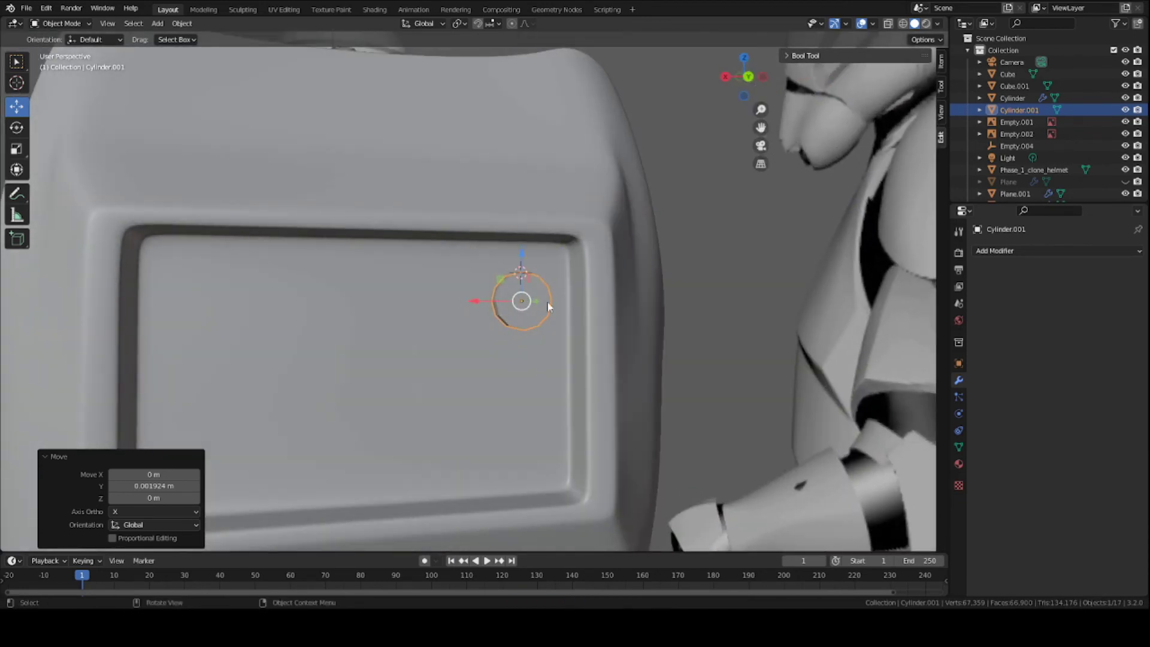
{"action": "middle_click_drag", "start_coordinate": [406, 294], "coordinate": [442, 283]}
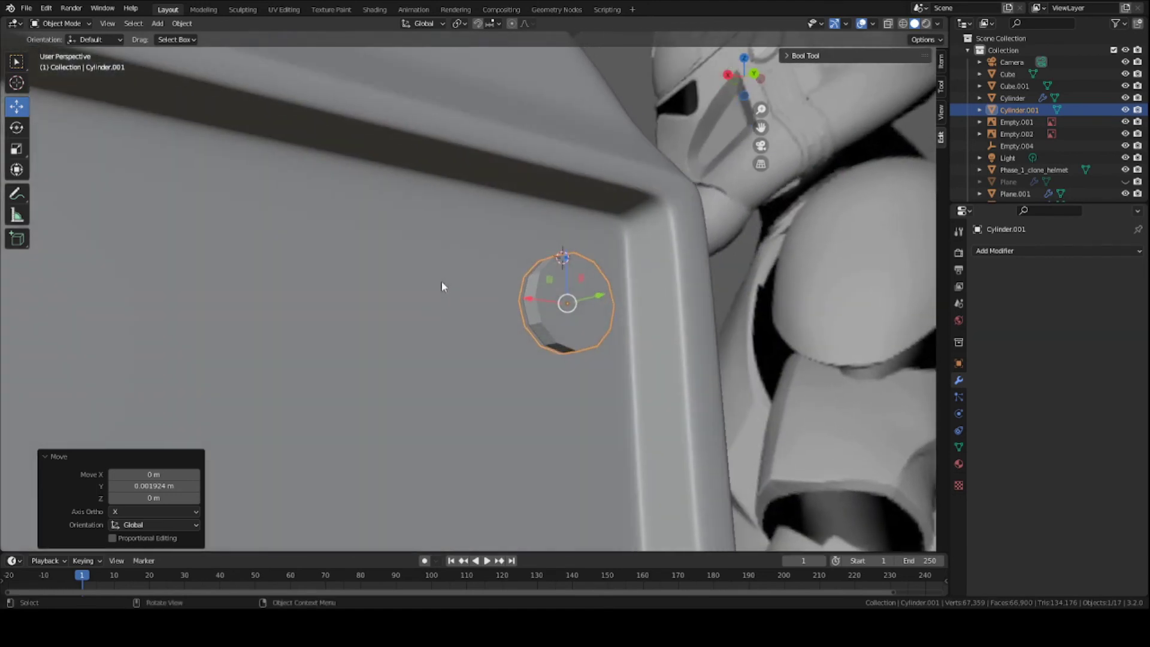
{"action": "right_click", "coordinate": [557, 319]}
{"action": "left_click", "coordinate": [555, 319]}
{"action": "left_click", "coordinate": [1014, 251]}
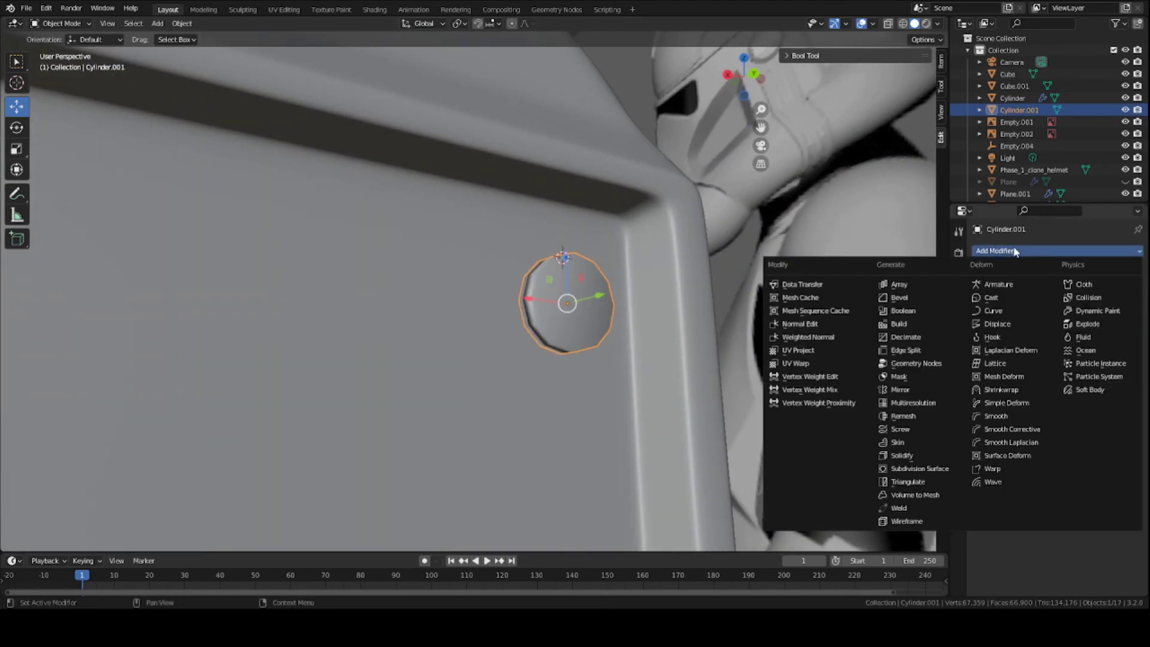
{"action": "left_click", "coordinate": [906, 349]}
{"action": "middle_click_drag", "start_coordinate": [611, 284], "coordinate": [539, 313]}
{"action": "key", "text": "ctrl+s"}
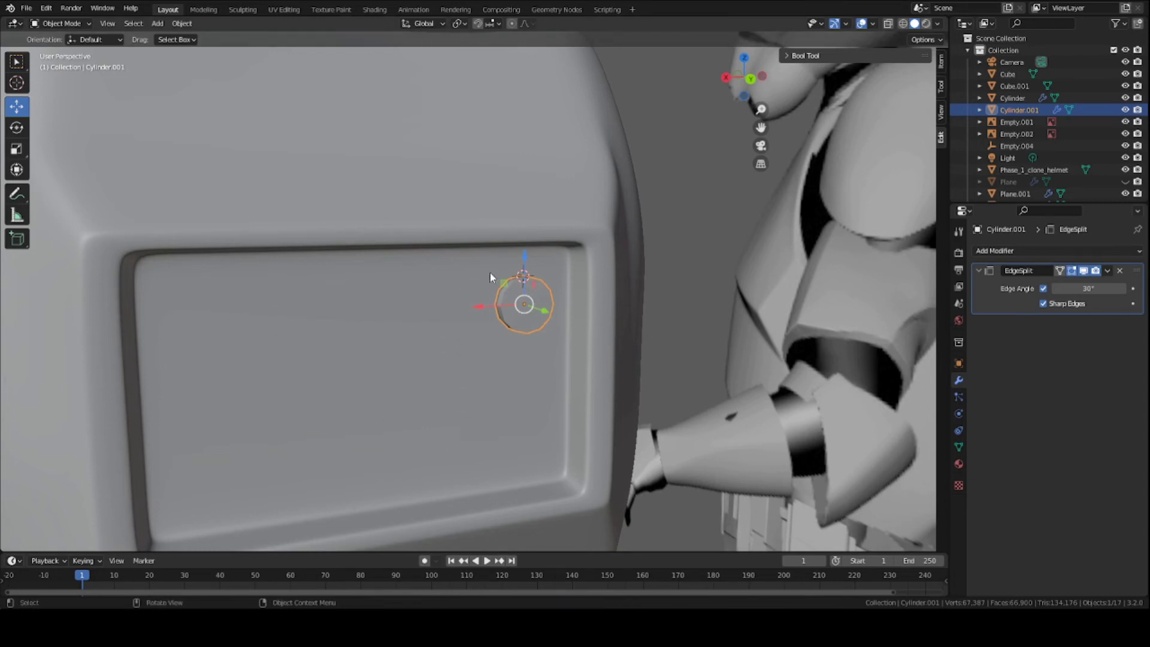
Duplicate the button cylinder along X to place a second button beside it in the recess.
{"action": "key", "text": "shift+d"}
{"action": "key", "text": "x"}
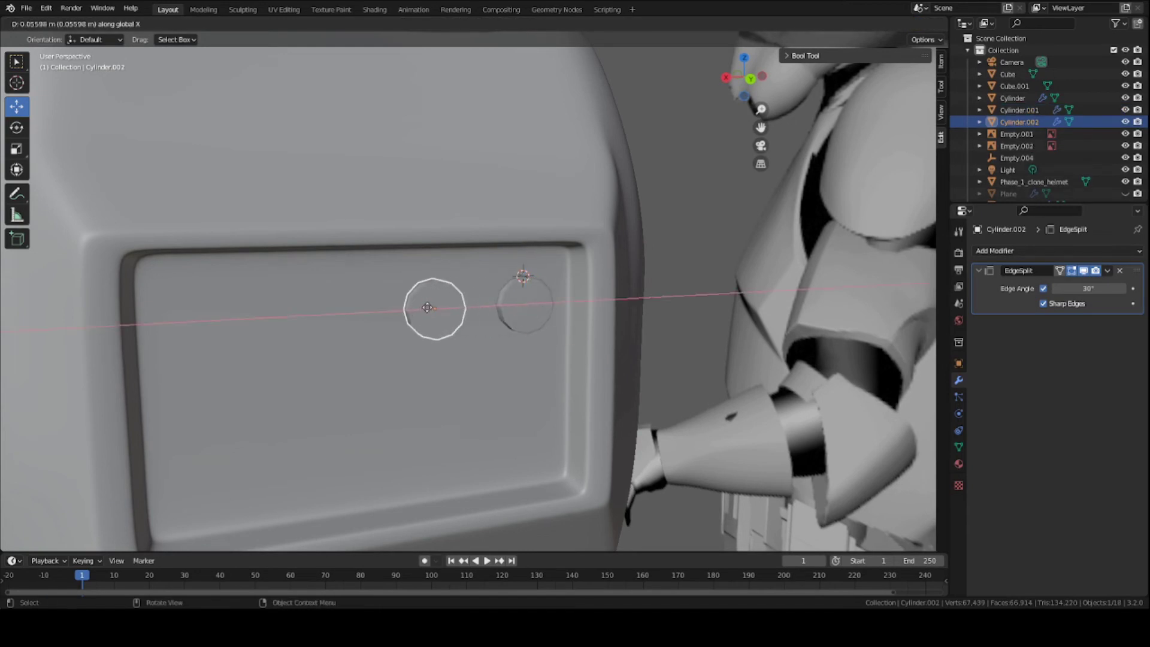
{"action": "left_click", "coordinate": [438, 307]}
{"action": "middle_click_drag", "start_coordinate": [467, 308], "coordinate": [603, 286]}
Duplicate both buttons about 0.0996 m along X to form a row of four and save the file.
{"action": "left_click", "coordinate": [519, 299], "text": "shift"}
{"action": "scroll", "coordinate": [603, 284], "scroll_direction": "down", "scroll_amount": 3}
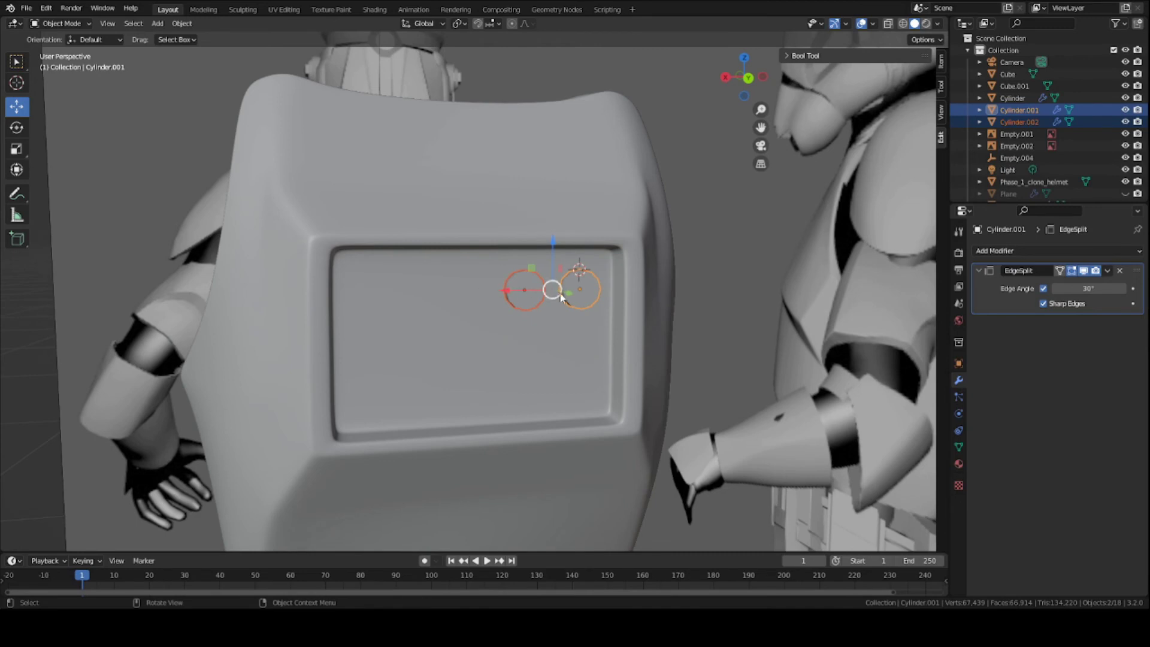
{"action": "key", "text": "shift+d"}
{"action": "key", "text": "x"}
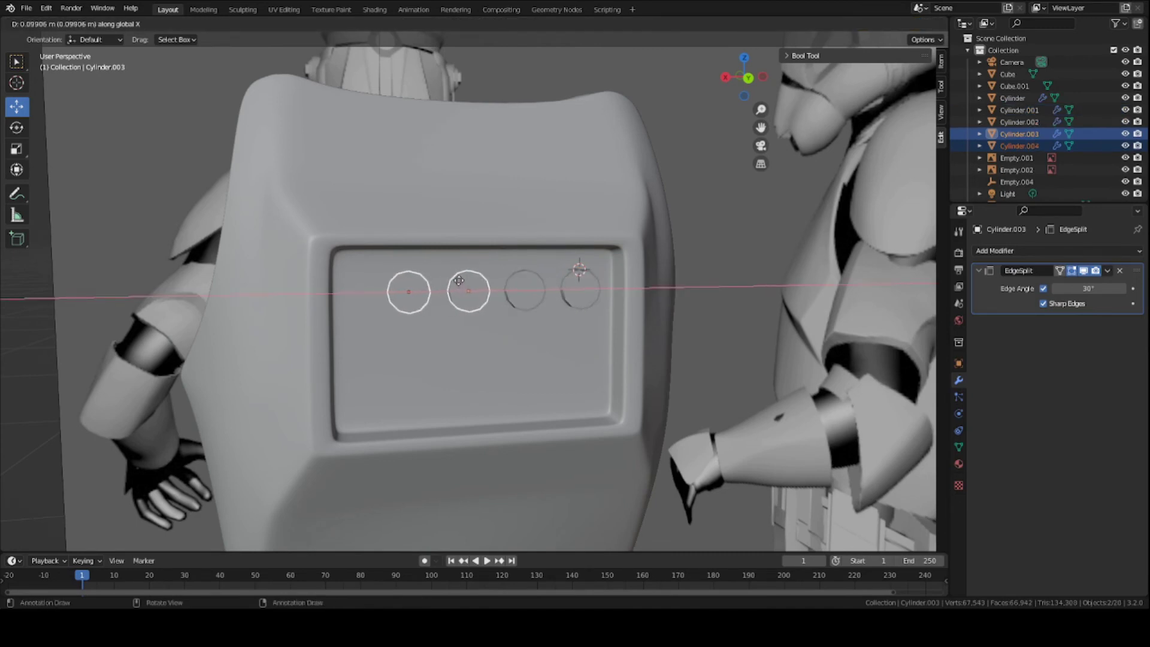
{"action": "left_click", "coordinate": [459, 281]}
{"action": "middle_click_drag", "start_coordinate": [459, 280], "coordinate": [518, 278]}
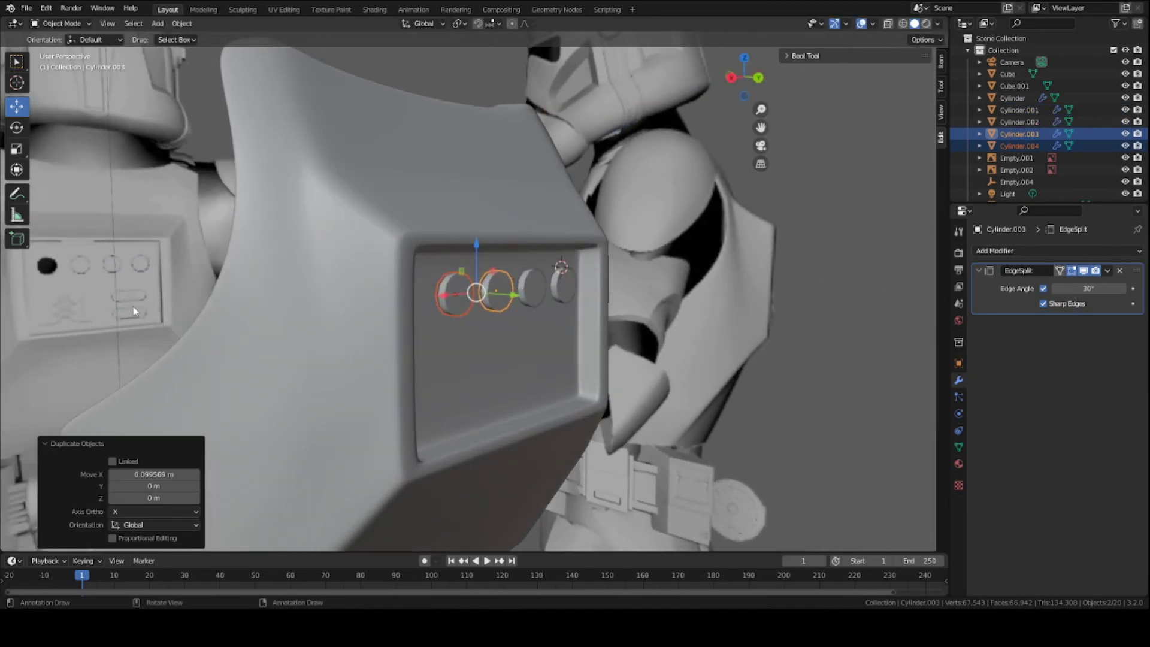
{"action": "middle_click_drag", "start_coordinate": [566, 309], "coordinate": [492, 272]}
{"action": "scroll", "coordinate": [483, 300], "scroll_direction": "up", "scroll_amount": 3}
{"action": "key", "text": "a"}
{"action": "scroll", "coordinate": [492, 272], "scroll_direction": "down", "scroll_amount": 3}
{"action": "key", "text": "ctrl+s"}
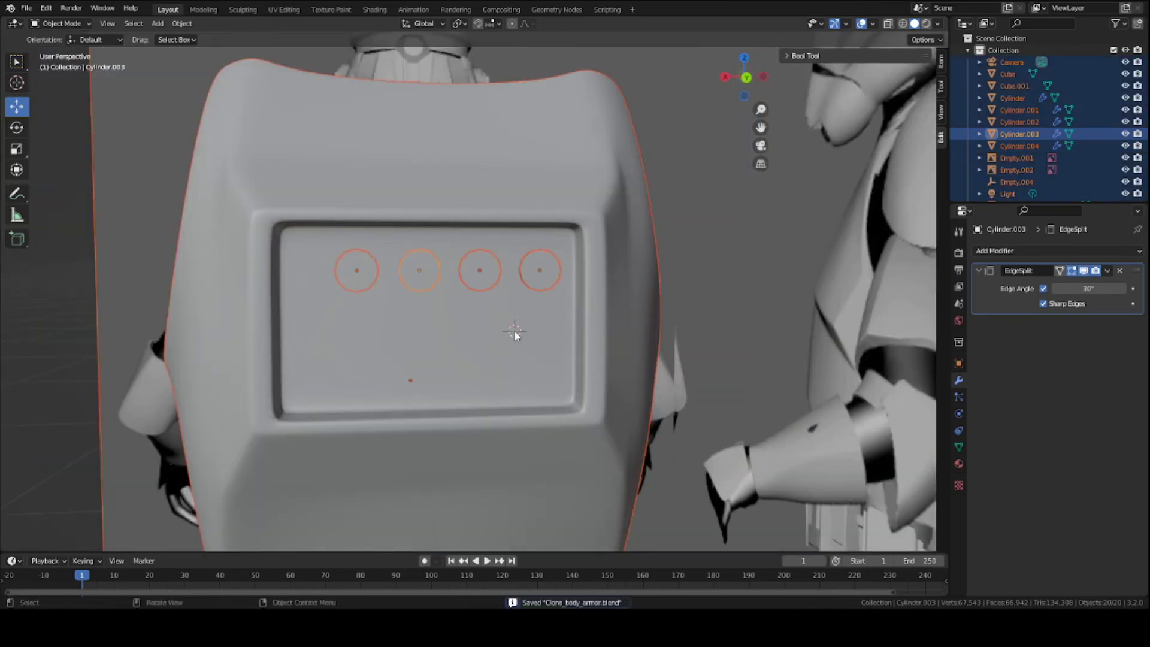
Add a cube at the 3D cursor below the button row and scale it uniformly to 0.032.
{"action": "key", "text": "alt+a"}
{"action": "key", "text": "shift+a"}
{"action": "mouse_move", "coordinate": [517, 337]}
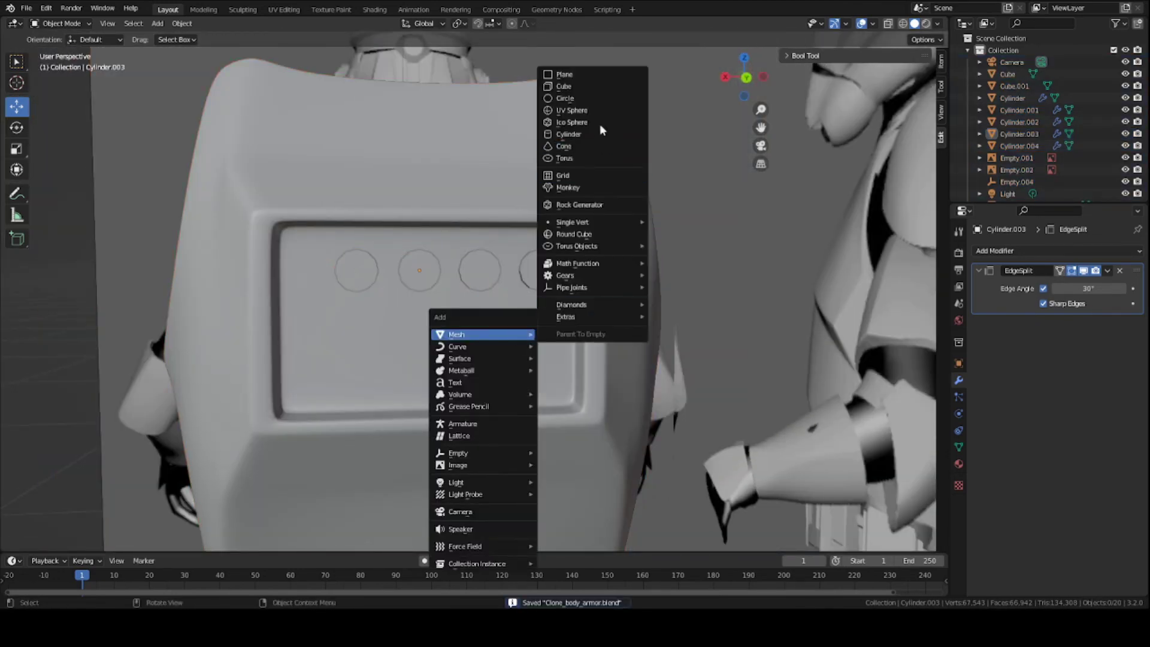
{"action": "left_click", "coordinate": [563, 86]}
{"action": "scroll", "coordinate": [578, 202], "scroll_direction": "up", "scroll_amount": 2}
{"action": "key", "text": "s"}
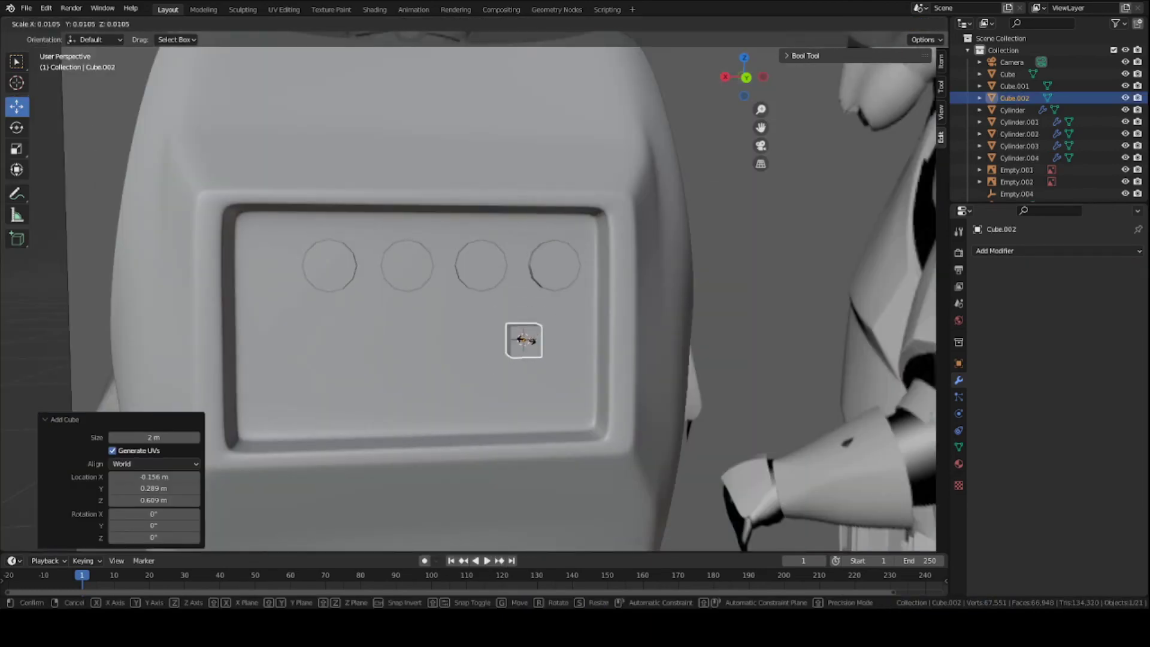
{"action": "left_click", "coordinate": [531, 333]}
{"action": "mouse_move", "coordinate": [533, 326]}
{"action": "middle_mouse_down"}
{"action": "mouse_move", "coordinate": [596, 324]}
{"action": "mouse_move", "coordinate": [570, 343]}
{"action": "mouse_move", "coordinate": [546, 332]}
{"action": "middle_mouse_up"}
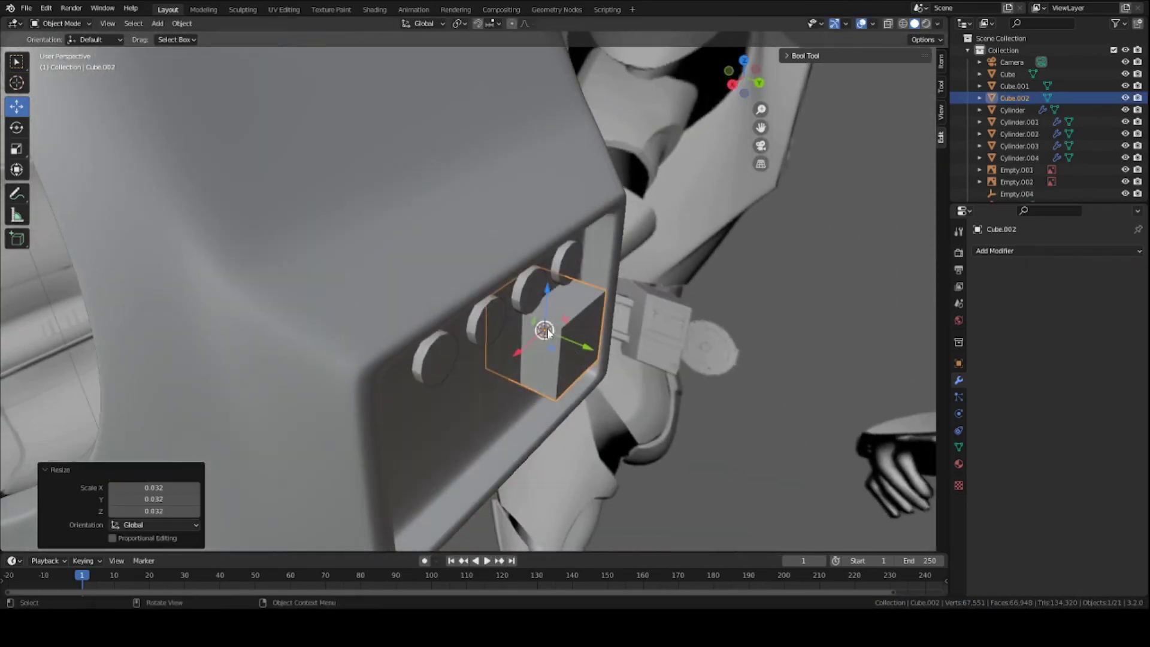
Flatten the cube along Y and reduce its height along Z to form a thin horizontal bar.
{"action": "middle_click_drag", "start_coordinate": [619, 337], "coordinate": [537, 337]}
{"action": "key", "text": "s"}
{"action": "key", "text": "y"}
{"action": "left_click", "coordinate": [563, 336]}
{"action": "key", "text": "s"}
{"action": "key", "text": "z"}
{"action": "left_click", "coordinate": [569, 342]}
Bevel the bar's four corner edges with 4 segments and a width of about 0.216 m.
{"action": "key", "text": "Tab"}
{"action": "scroll", "coordinate": [604, 335], "scroll_direction": "up", "scroll_amount": 3}
{"action": "left_click", "coordinate": [553, 387]}
{"action": "middle_click_drag", "start_coordinate": [441, 327], "coordinate": [596, 399]}
{"action": "left_click", "coordinate": [596, 371], "text": "shift"}
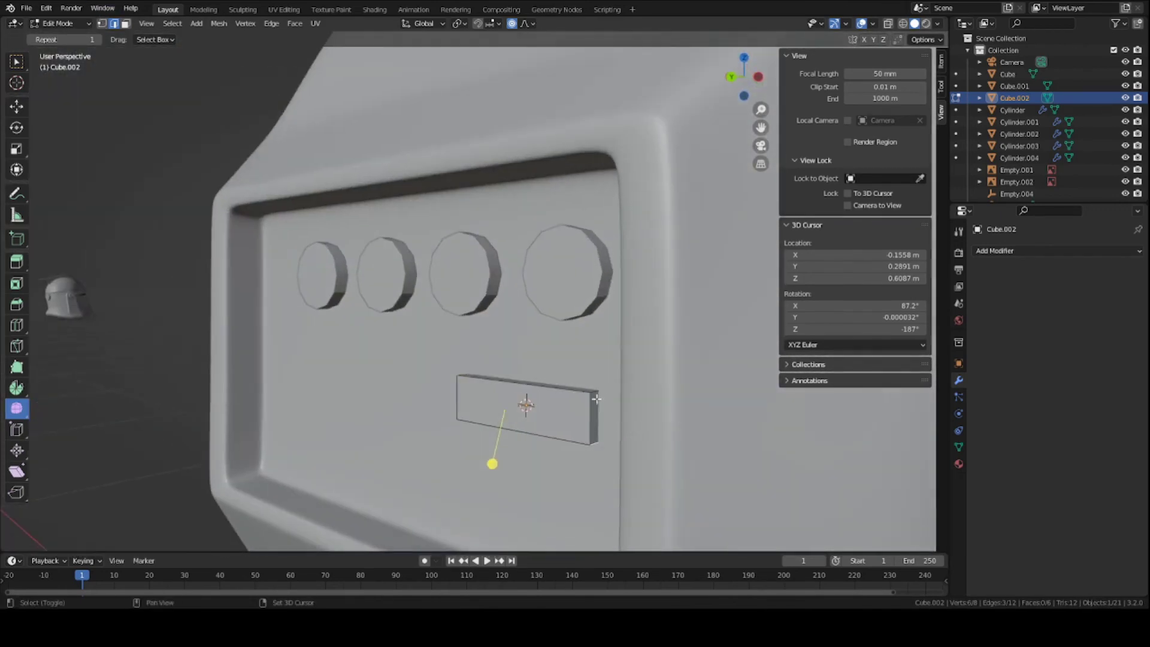
{"action": "left_click", "coordinate": [593, 395], "text": "shift"}
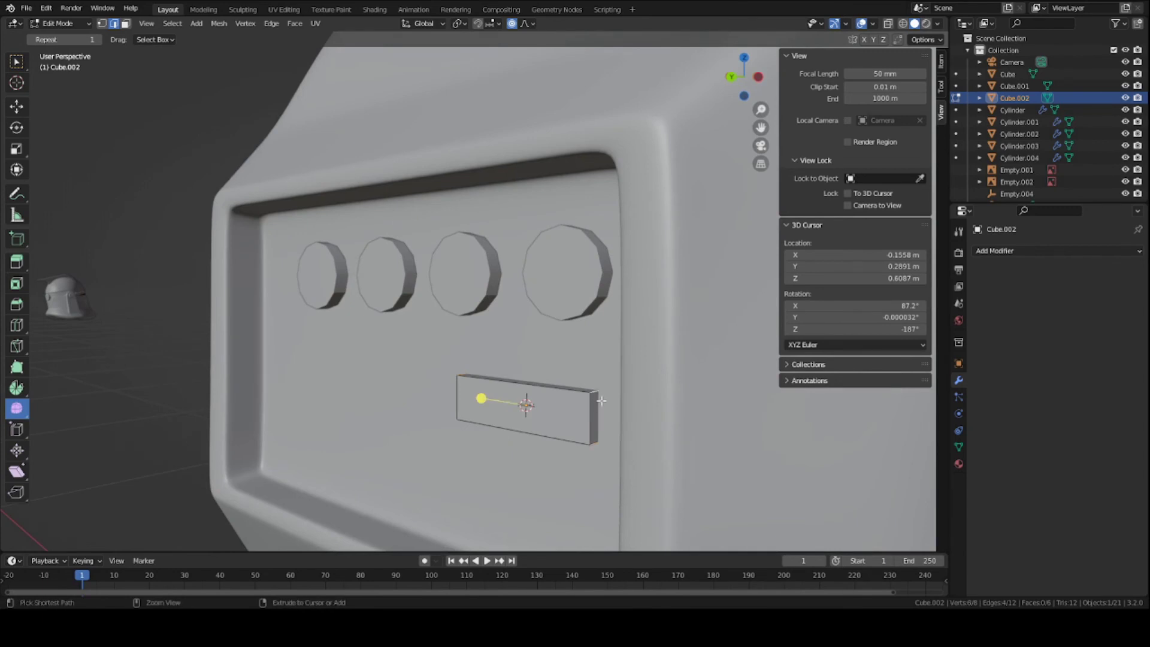
{"action": "key", "text": "ctrl+b"}
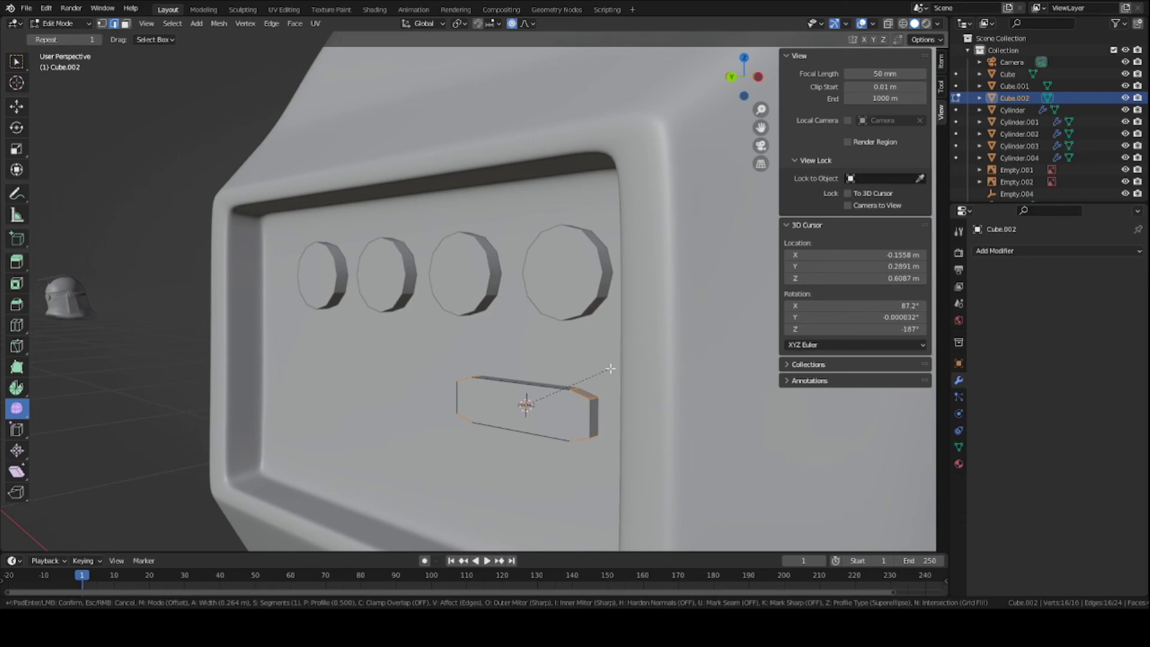
{"action": "scroll", "coordinate": [611, 369], "scroll_direction": "up", "scroll_amount": 4}
{"action": "left_click", "coordinate": [608, 369]}
{"action": "middle_click_drag", "start_coordinate": [397, 381], "coordinate": [331, 406]}
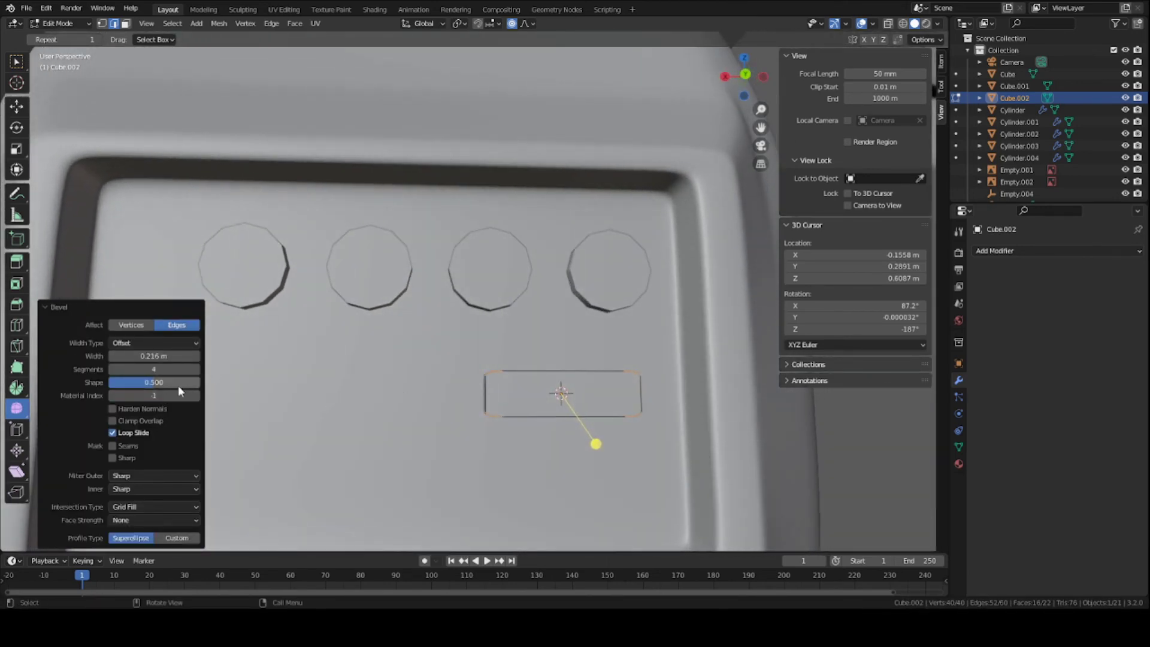
Adjust the bar's corner bevel to 0.426 m width, 7 segments and a shape of 0.552, and save the file.
{"action": "left_click_drag", "start_coordinate": [146, 357], "coordinate": [147, 382]}
{"action": "middle_click_drag", "start_coordinate": [264, 371], "coordinate": [282, 392]}
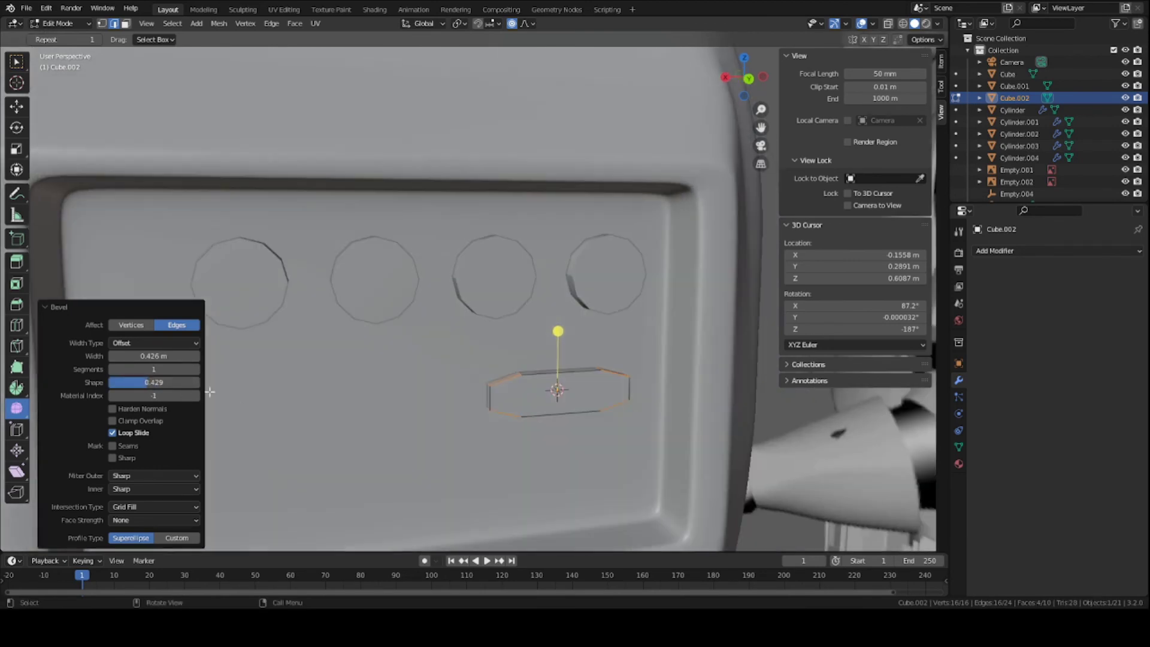
{"action": "left_click_drag", "start_coordinate": [149, 369], "coordinate": [178, 382]}
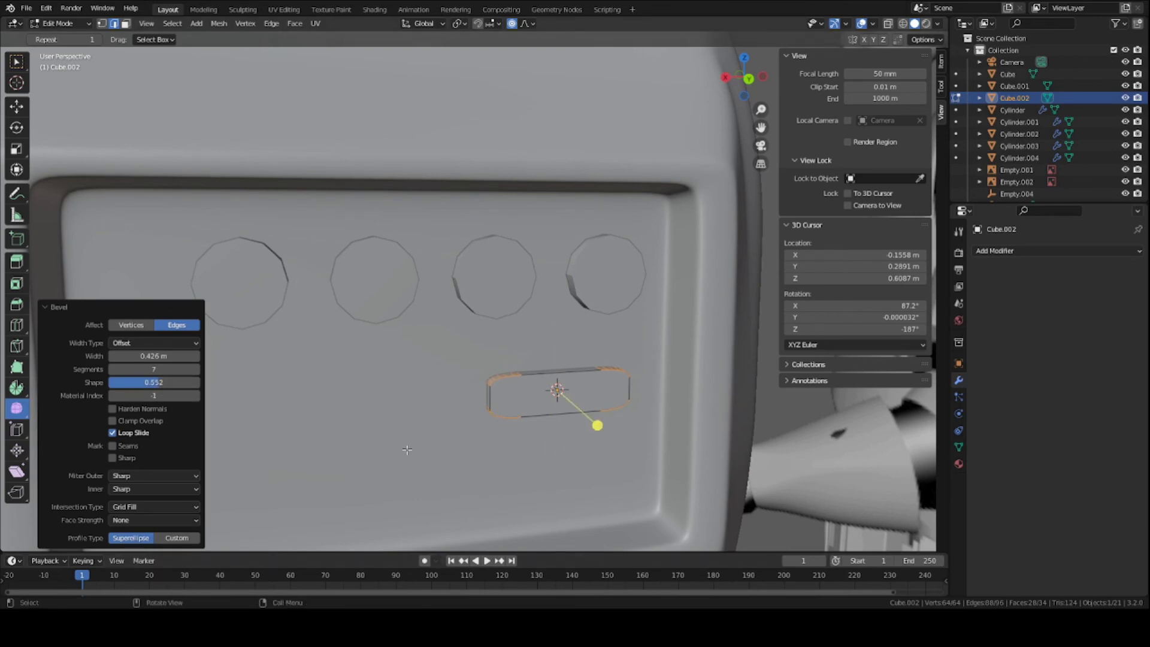
{"action": "key", "text": "Tab"}
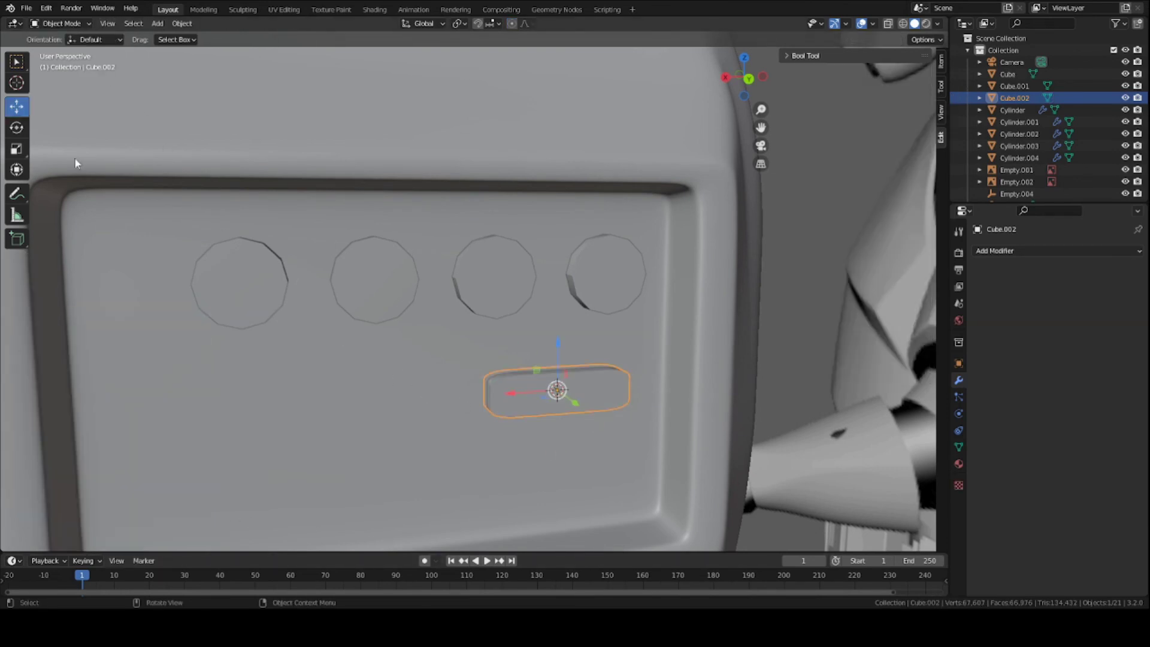
{"action": "key", "text": "ctrl+s"}
Duplicate the rounded bar straight down along Z to place a second bar beneath the first.
{"action": "middle_click_drag", "start_coordinate": [411, 333], "coordinate": [353, 324]}
{"action": "middle_click_drag", "start_coordinate": [475, 364], "coordinate": [496, 291]}
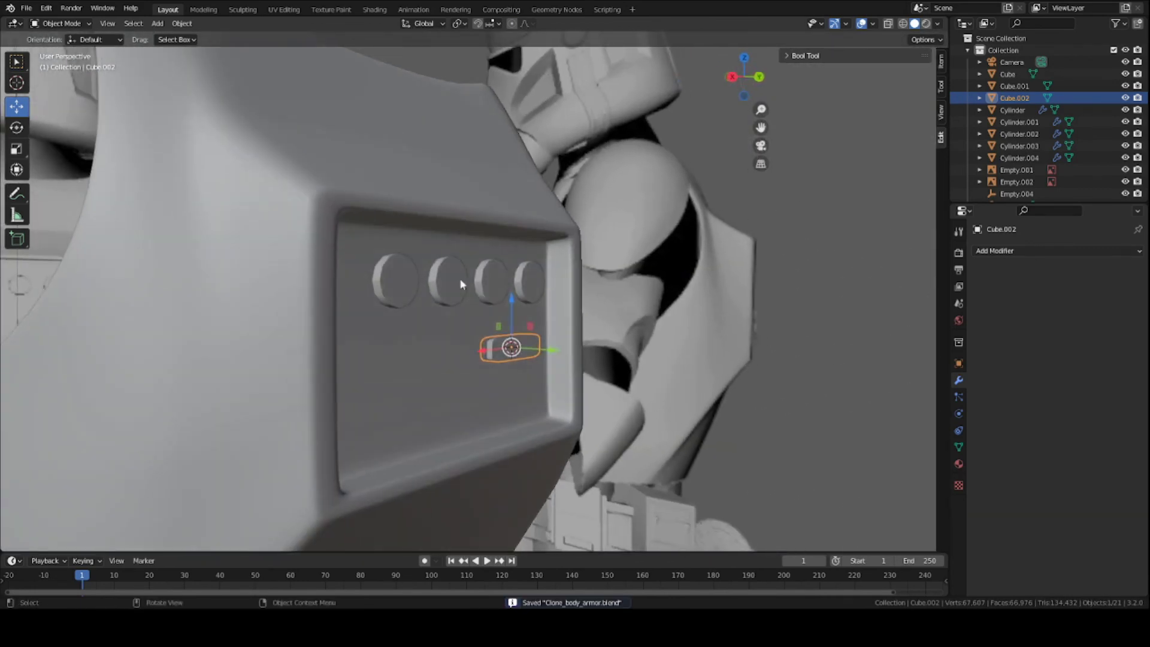
{"action": "key", "text": "shift+d"}
{"action": "key", "text": "z"}
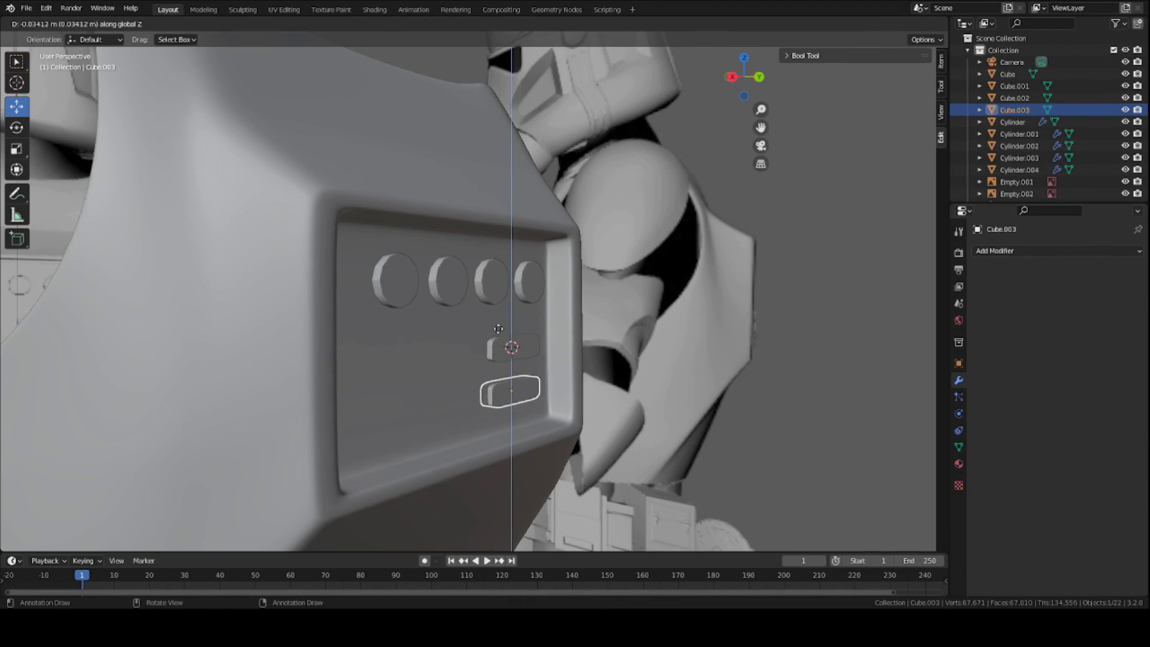
{"action": "left_click", "coordinate": [514, 338]}
{"action": "key", "text": "a"}
{"action": "middle_click_drag", "start_coordinate": [554, 336], "coordinate": [493, 327]}
{"action": "key", "text": "a"}
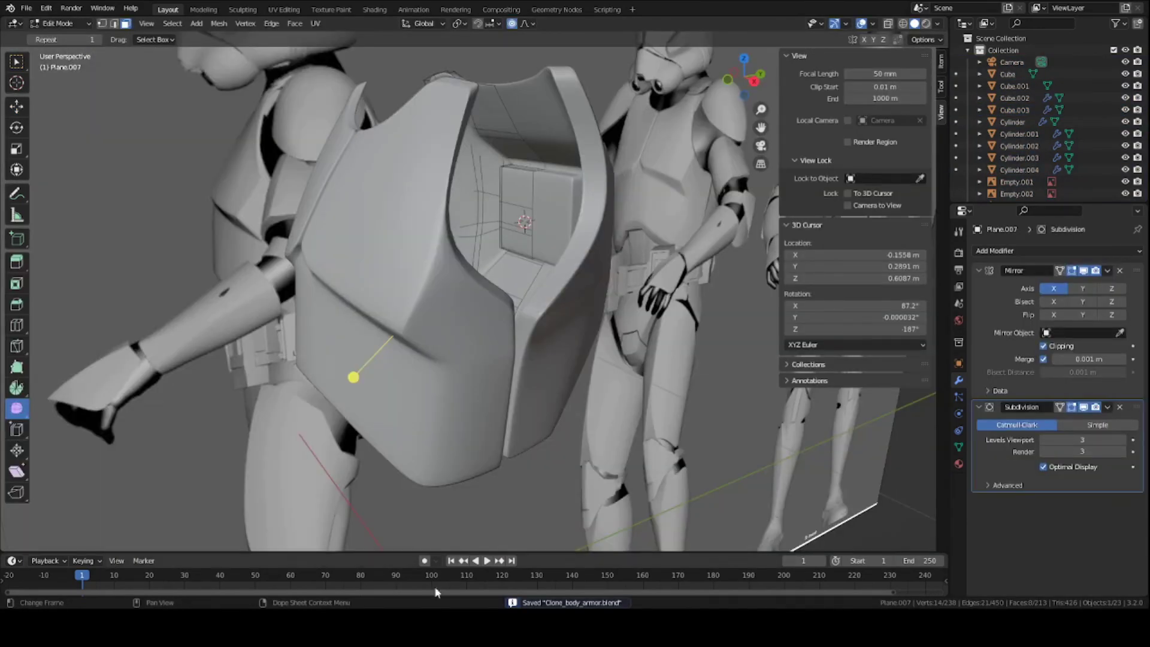
Move the face at the back plate's lower armhole corner about 0.035 m along X with proportional editing.
{"action": "middle_click_drag", "start_coordinate": [539, 383], "coordinate": [368, 391]}
{"action": "middle_click_drag", "start_coordinate": [506, 375], "coordinate": [428, 400]}
{"action": "scroll", "coordinate": [499, 414], "scroll_direction": "down", "scroll_amount": 4}
{"action": "middle_click_drag", "start_coordinate": [460, 361], "coordinate": [493, 297]}
{"action": "scroll", "coordinate": [459, 393], "scroll_direction": "up", "scroll_amount": 4}
{"action": "left_click", "coordinate": [467, 291]}
{"action": "key", "text": "g"}
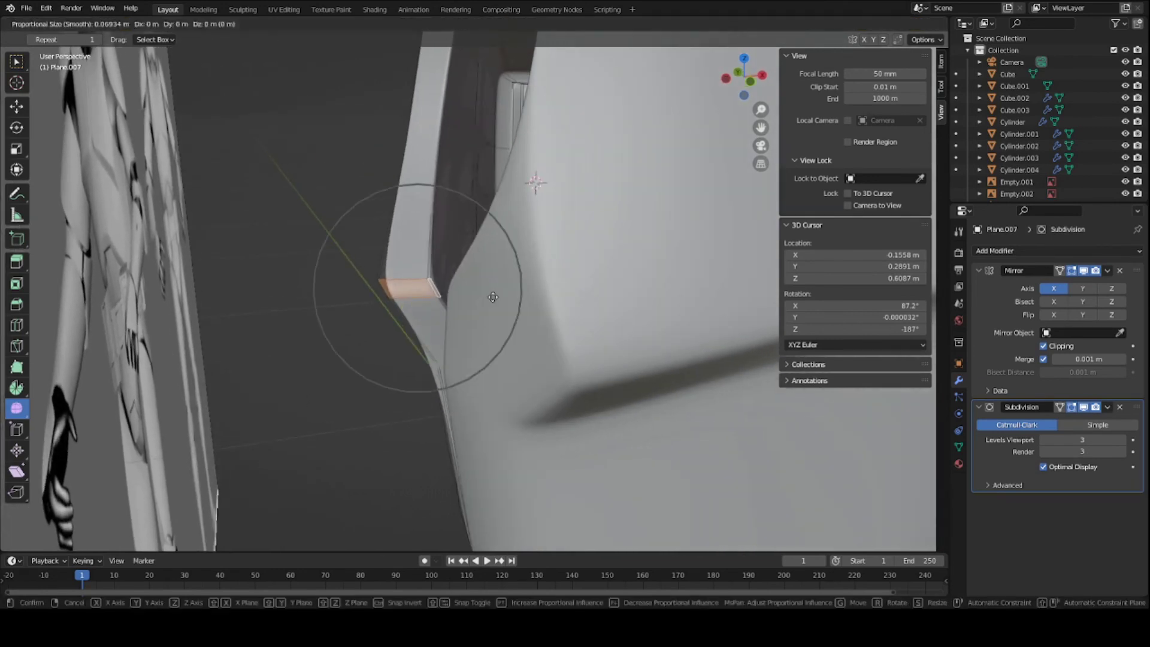
{"action": "key", "text": "x"}
{"action": "scroll", "coordinate": [493, 298], "scroll_direction": "up", "scroll_amount": 2}
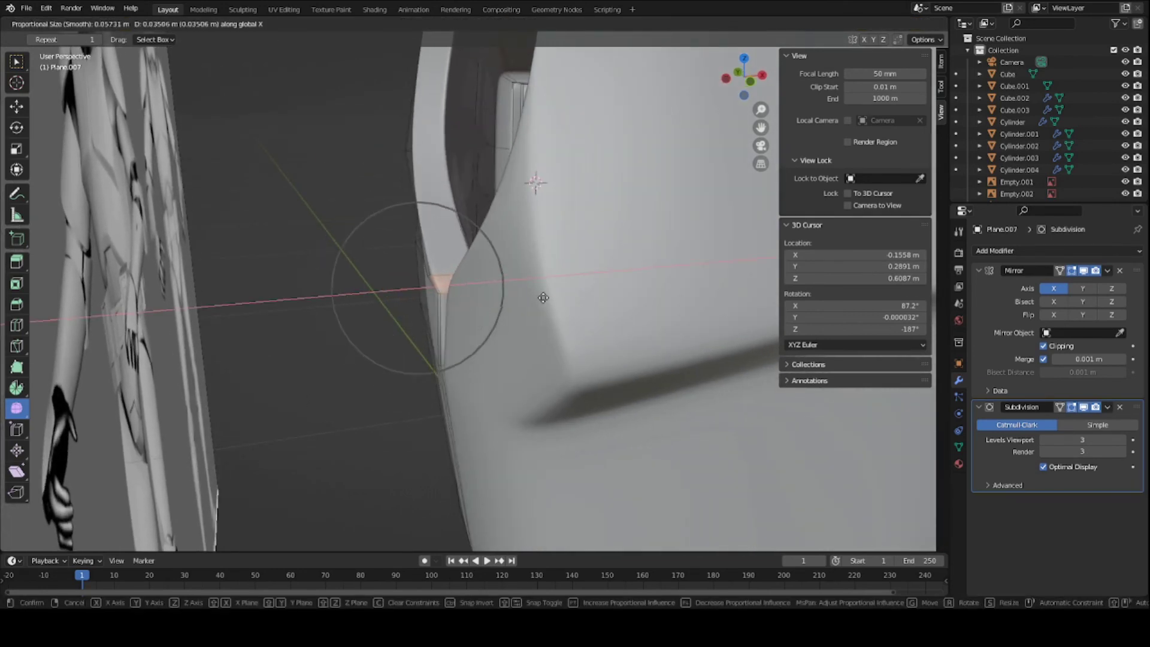
{"action": "left_click", "coordinate": [540, 297]}
Shift the edge at the back plate's lower armhole corner slightly along X with proportional editing and save the file.
{"action": "middle_click_drag", "start_coordinate": [539, 295], "coordinate": [355, 276]}
{"action": "left_click", "coordinate": [366, 279]}
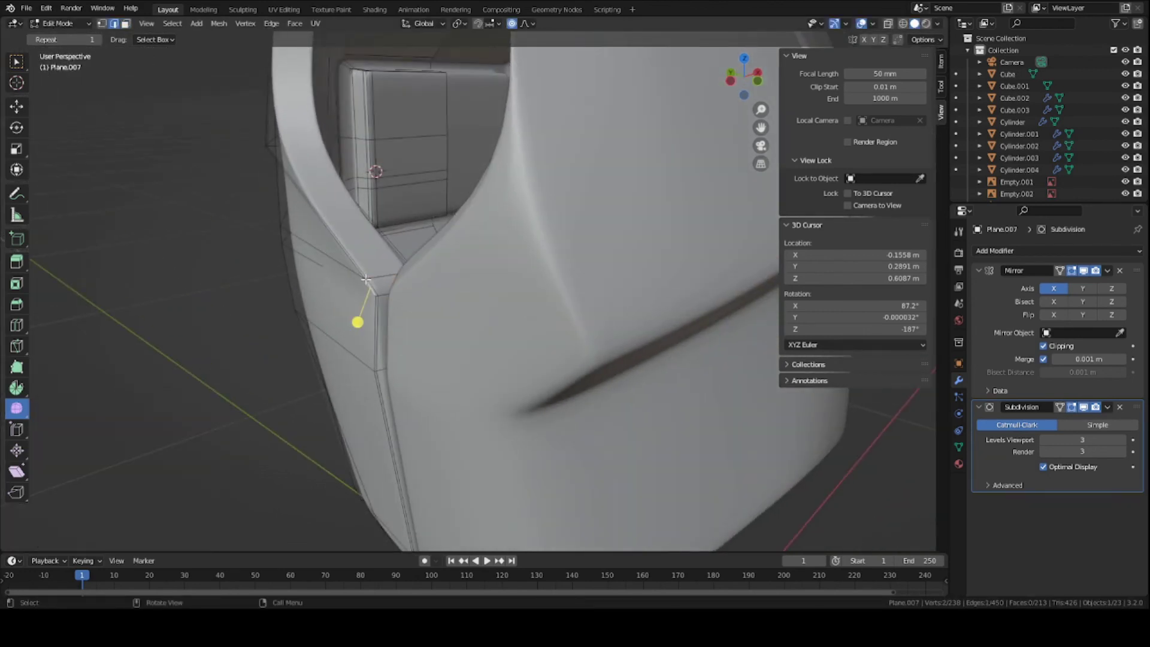
{"action": "middle_click_drag", "start_coordinate": [363, 278], "coordinate": [395, 283]}
{"action": "key", "text": "g"}
{"action": "key", "text": "x"}
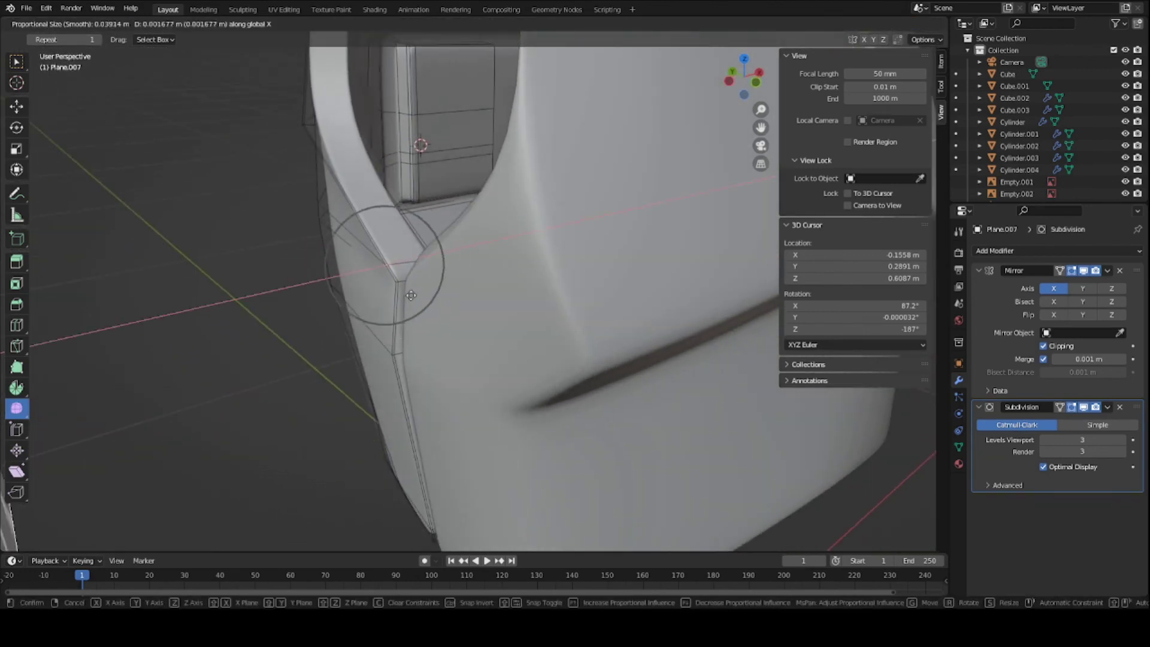
{"action": "left_click", "coordinate": [419, 292]}
{"action": "key", "text": "Tab"}
{"action": "middle_click_drag", "start_coordinate": [473, 308], "coordinate": [375, 599]}
{"action": "key", "text": "ctrl+s"}
{"action": "scroll", "coordinate": [426, 294], "scroll_direction": "up", "scroll_amount": 4}
{"action": "scroll", "coordinate": [422, 288], "scroll_direction": "down", "scroll_amount": 5}
{"action": "key", "text": "Tab"}
{"action": "key", "text": "Tab"}
{"action": "left_click", "coordinate": [412, 350]}
{"action": "key", "text": "Tab"}
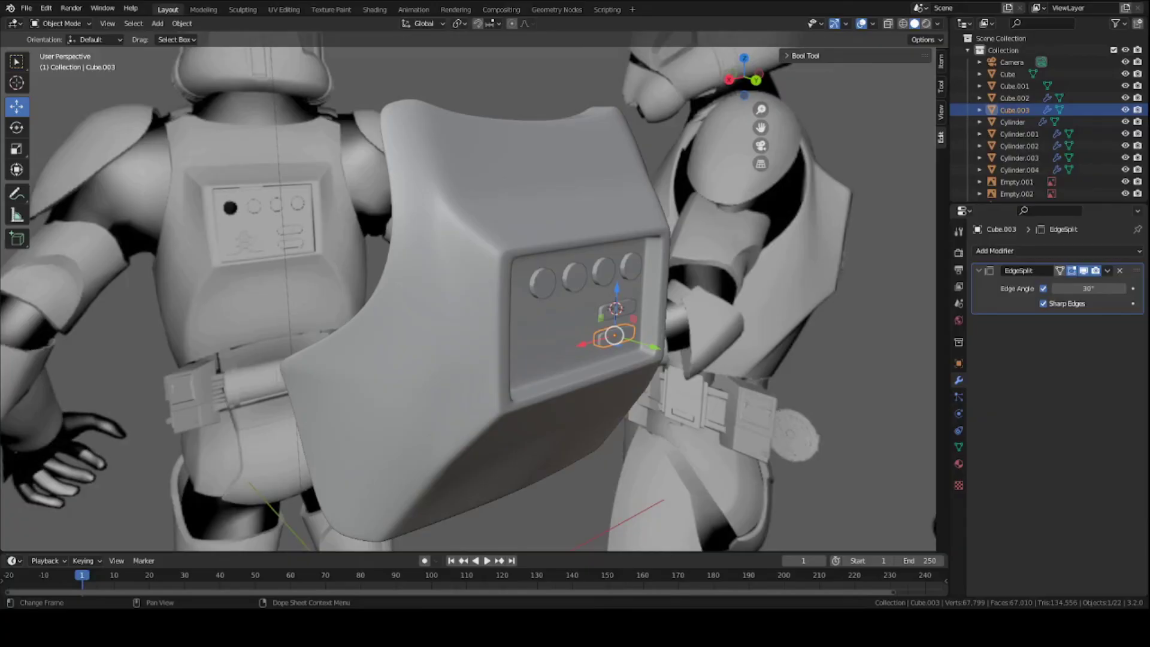